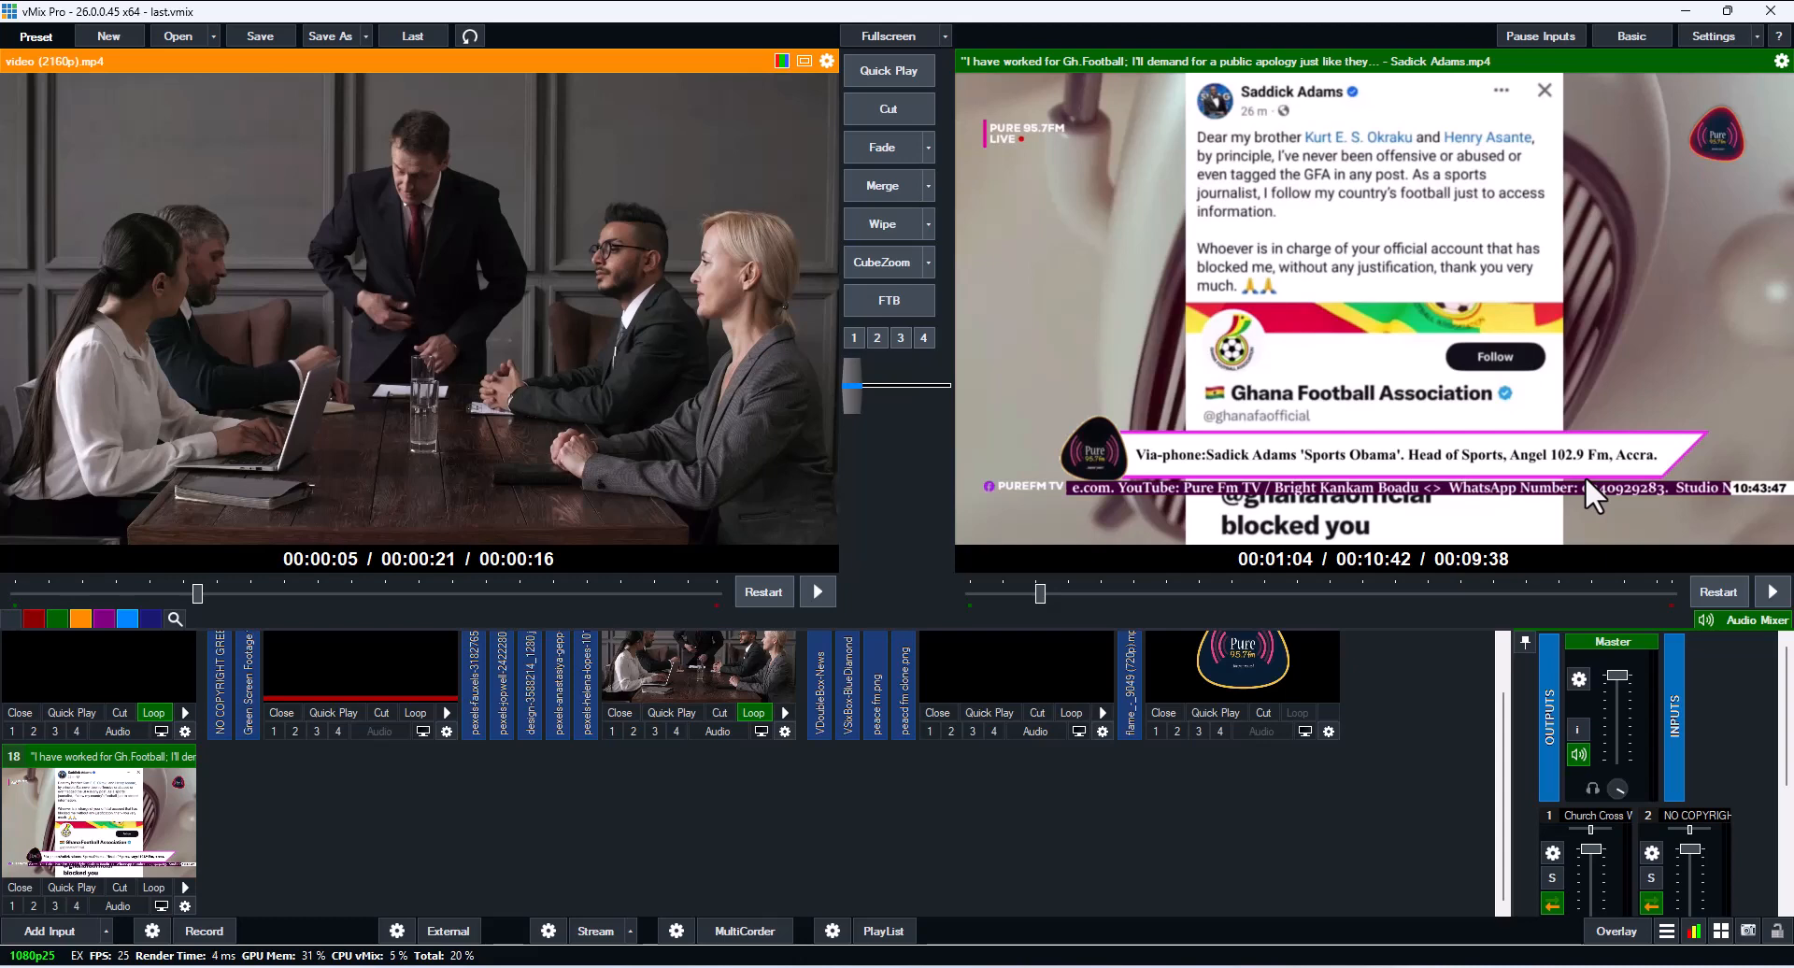
Switch from vMix to the blank title in GT Designer Advanced and start inserting an image
left_click(1026, 966)
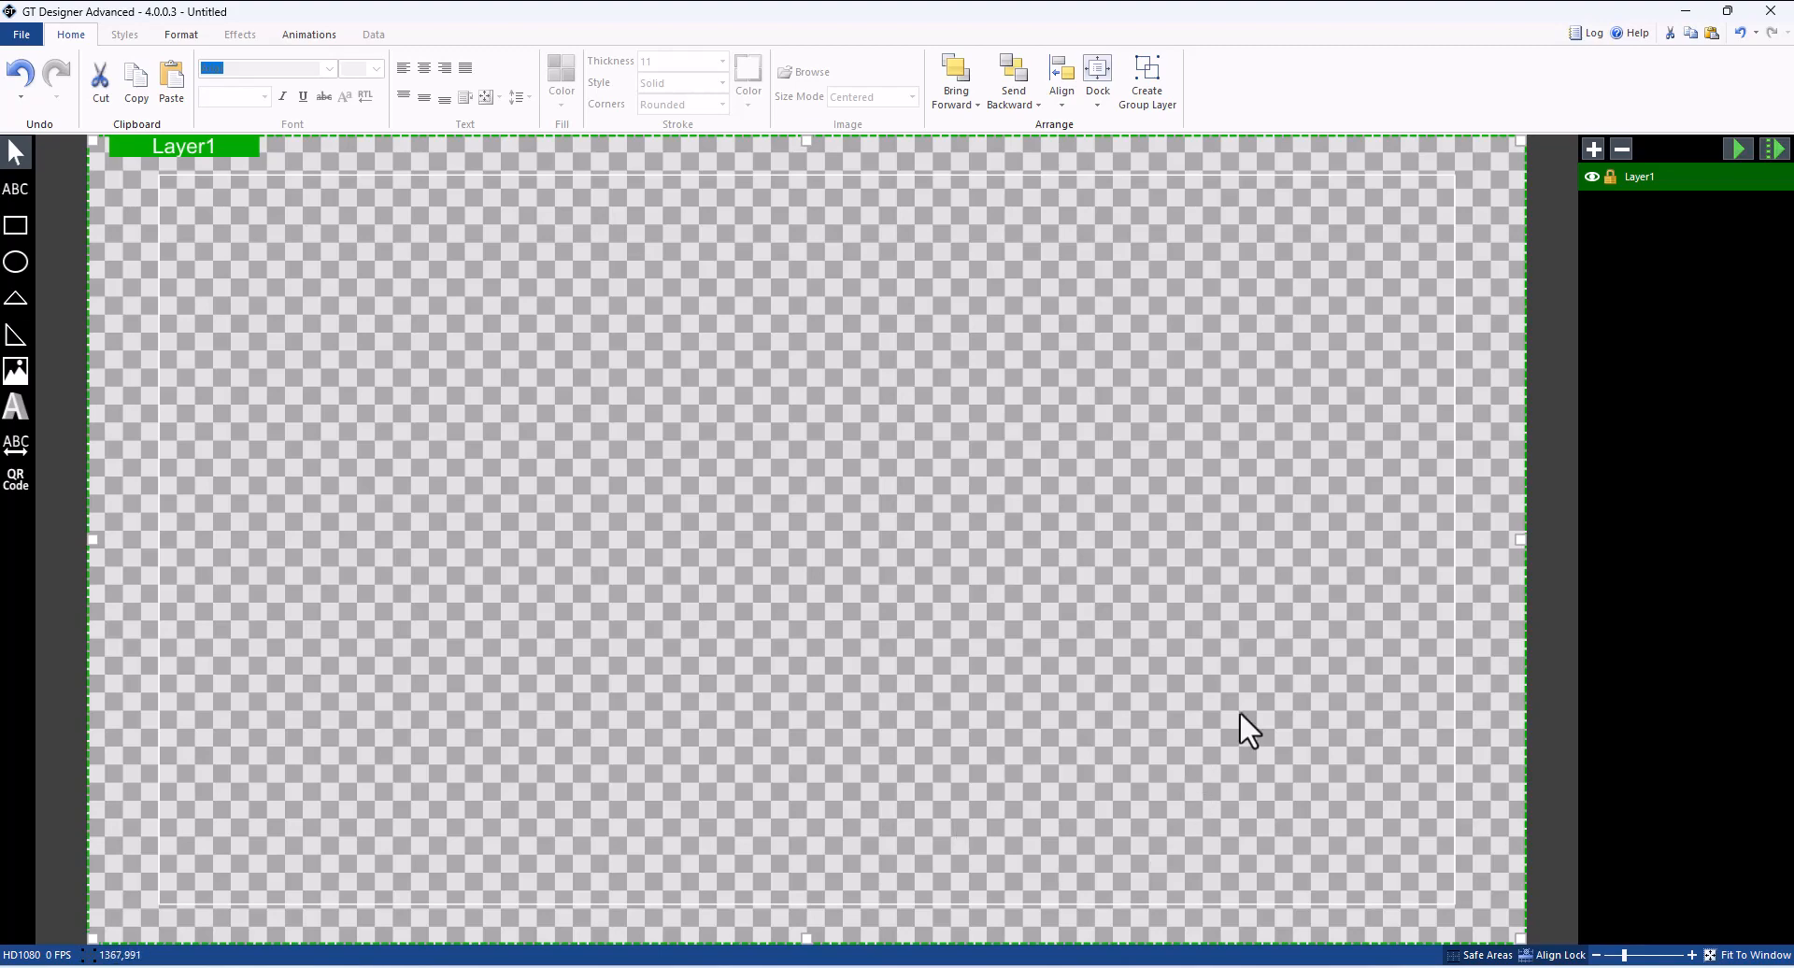
key("alt+Tab")
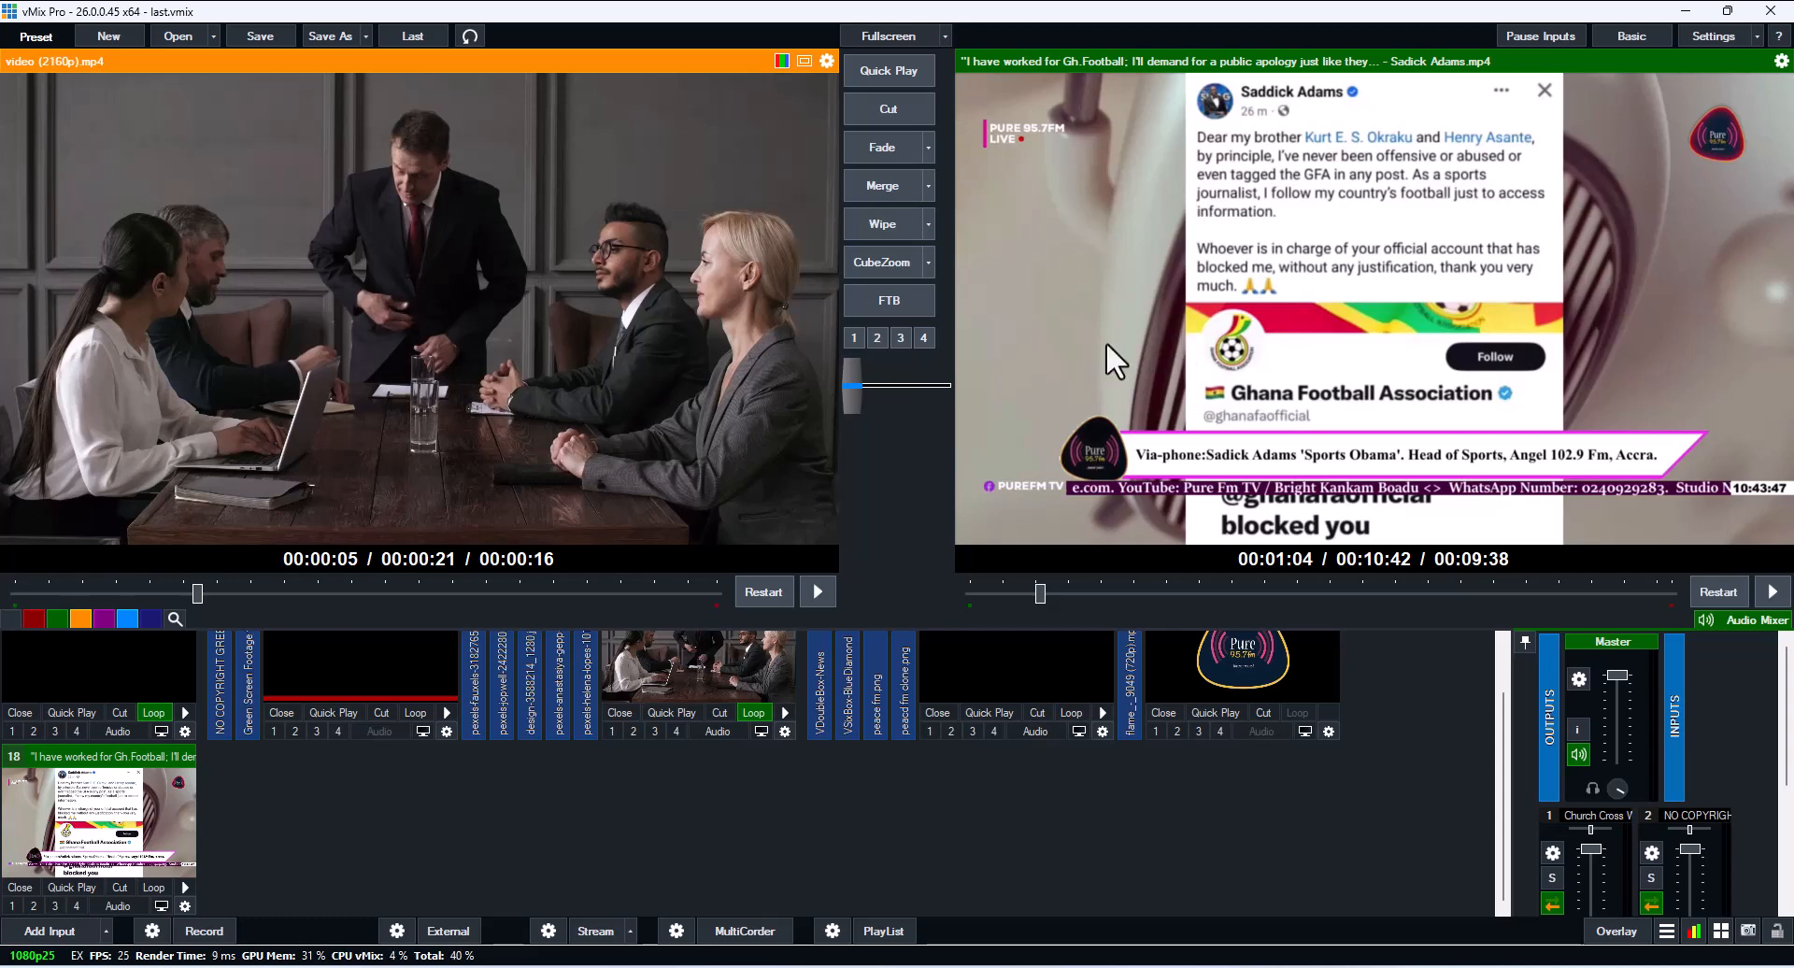
key("alt+Tab")
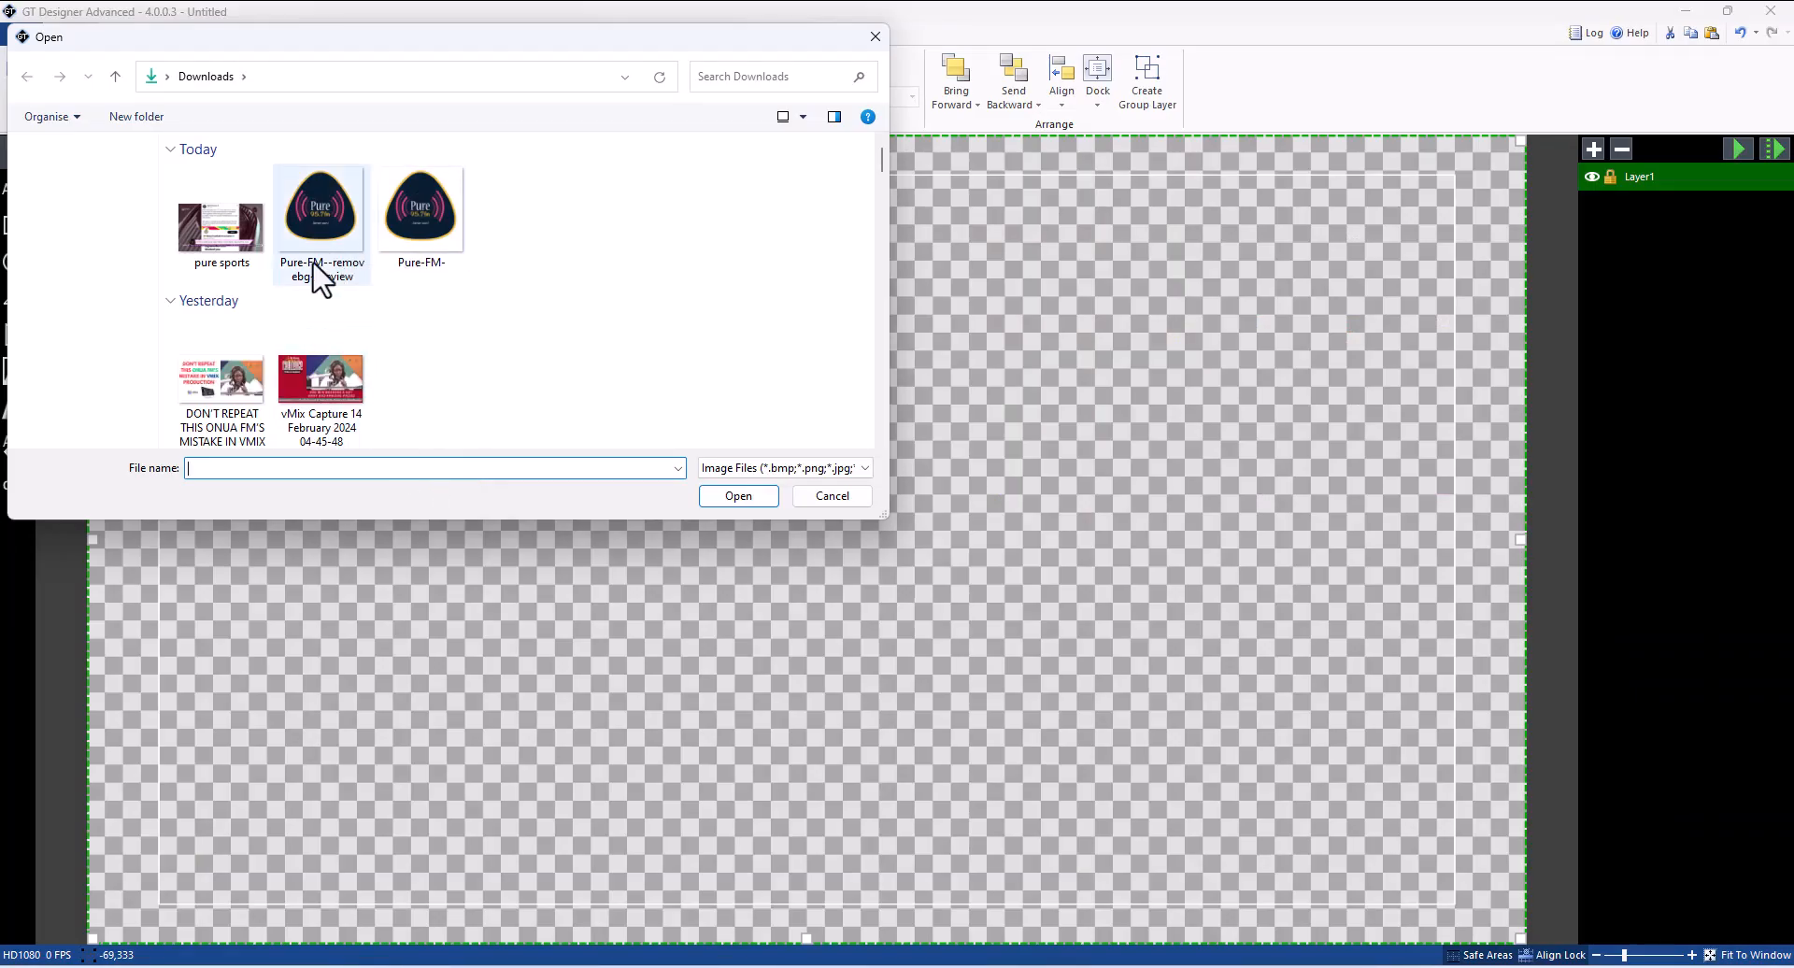
Insert the "pure sports" image across the whole canvas and add the "Pure-FM--removebg-preview" logo as a second image
left_click(175, 241)
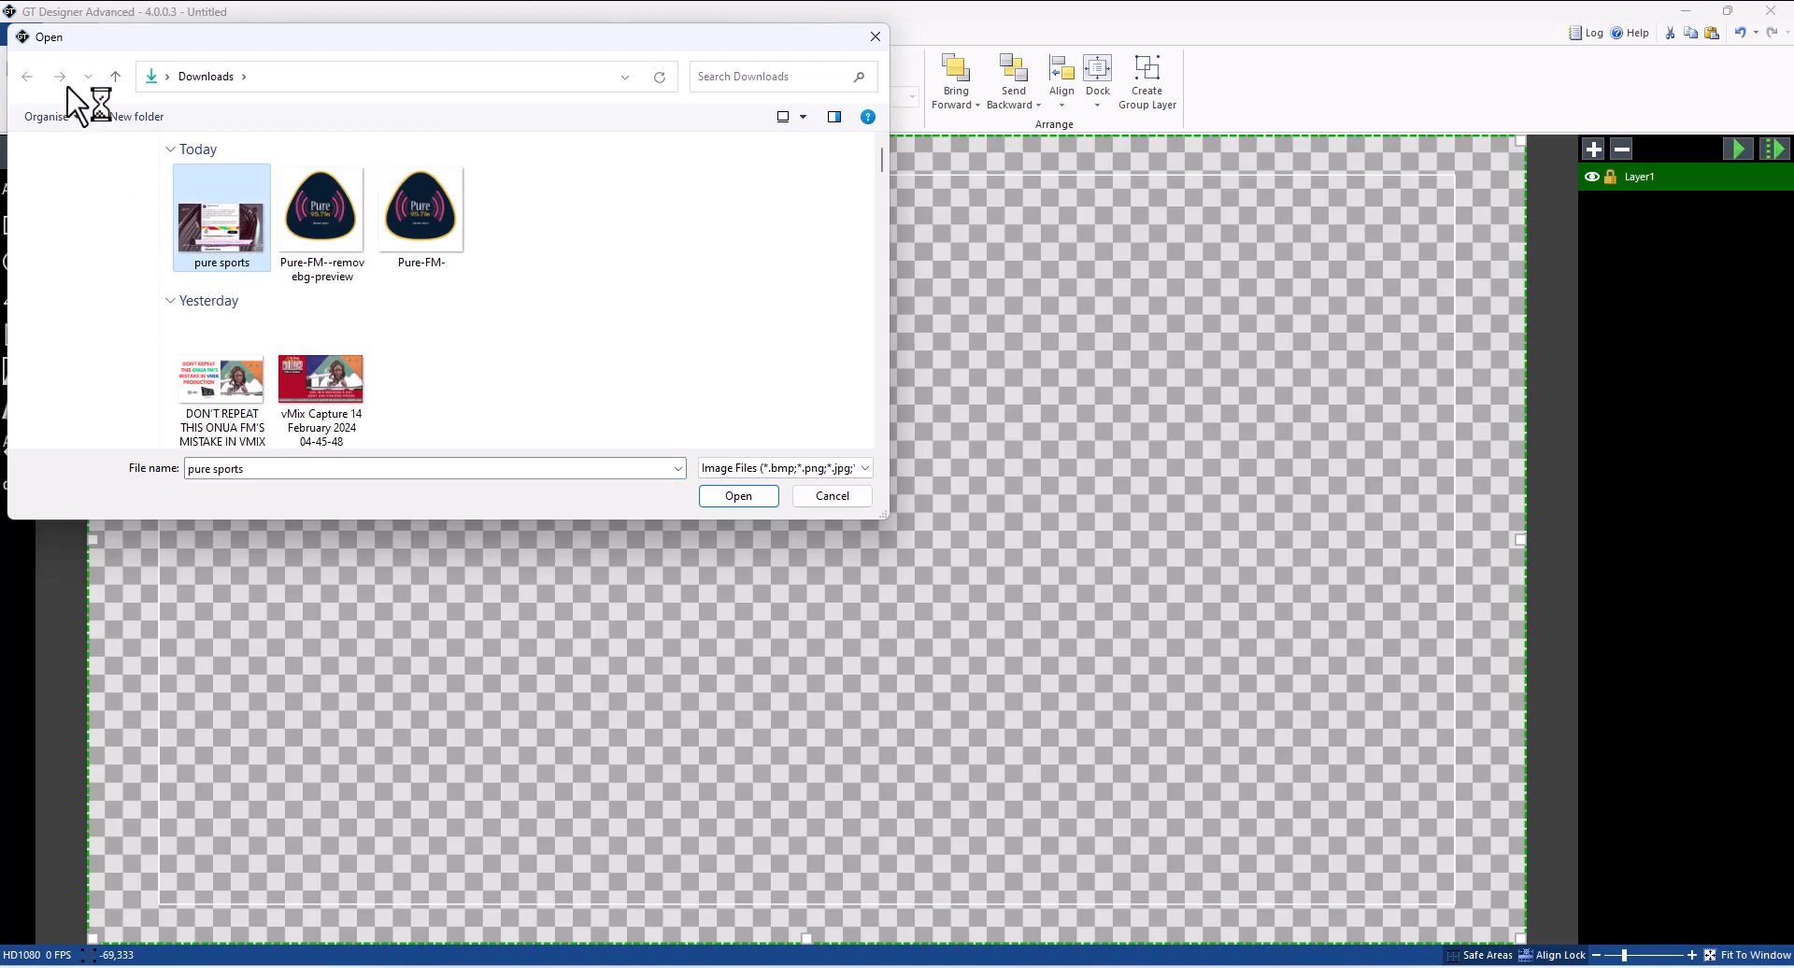
left_click(31, 36)
left_click(469, 7)
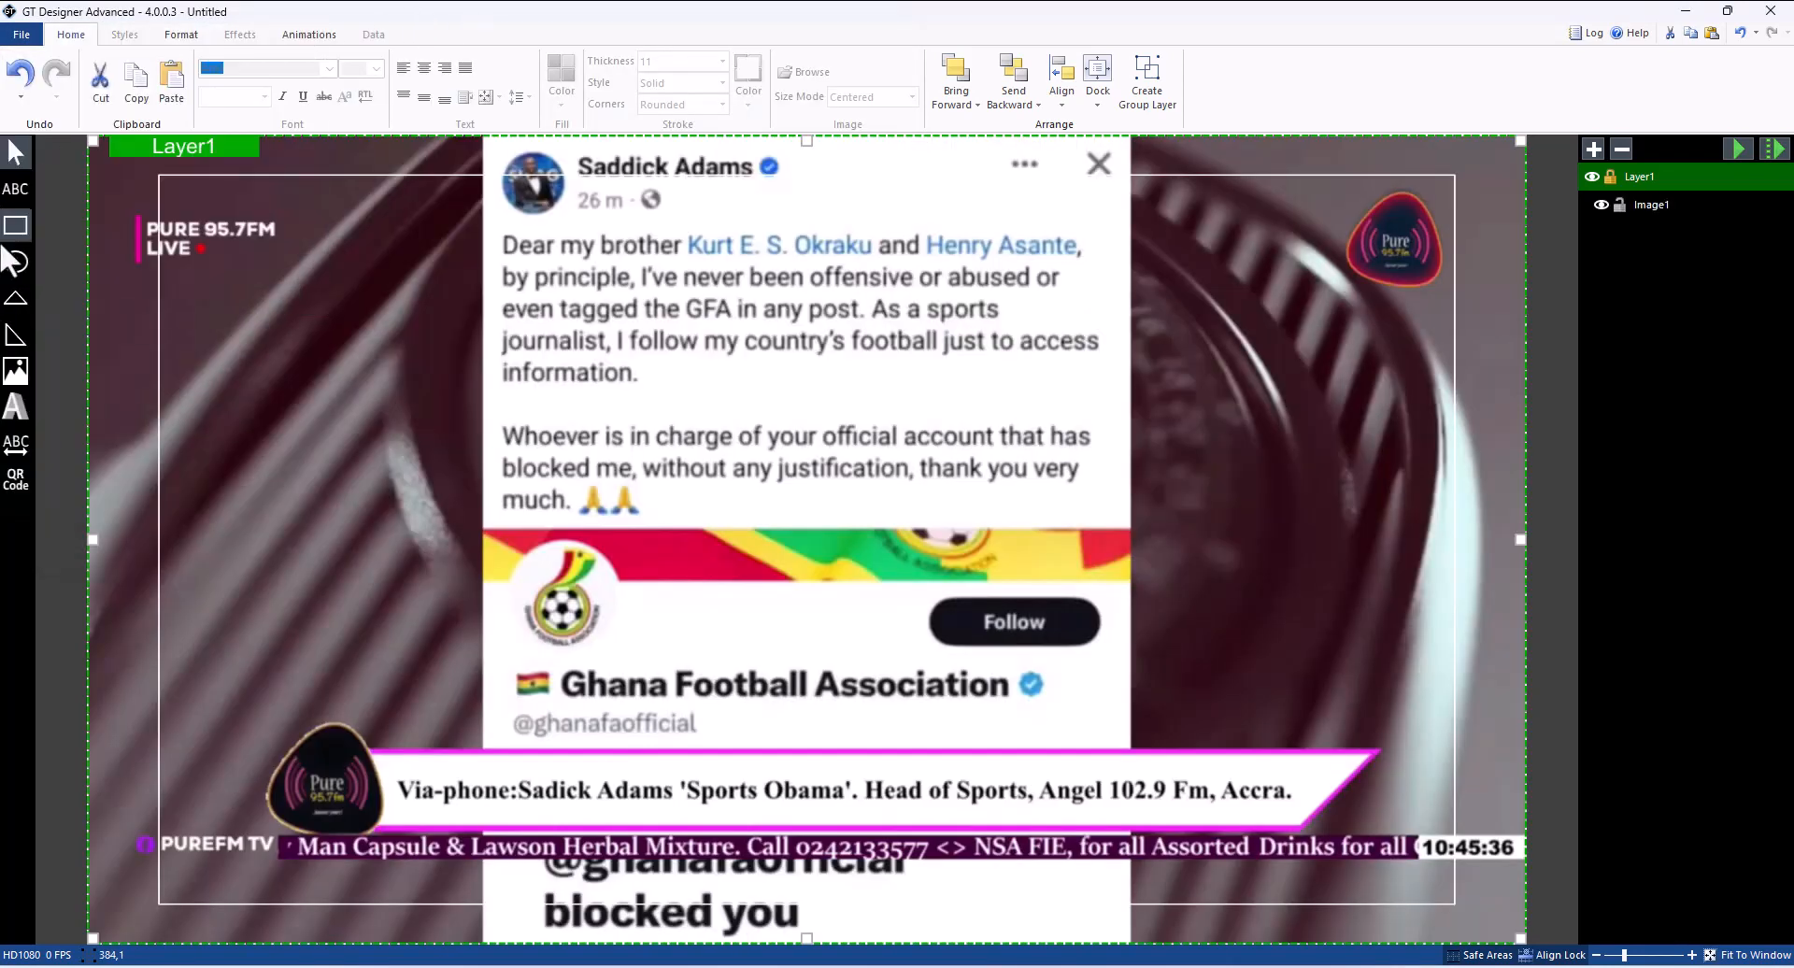
left_click(21, 372)
double_click(321, 223)
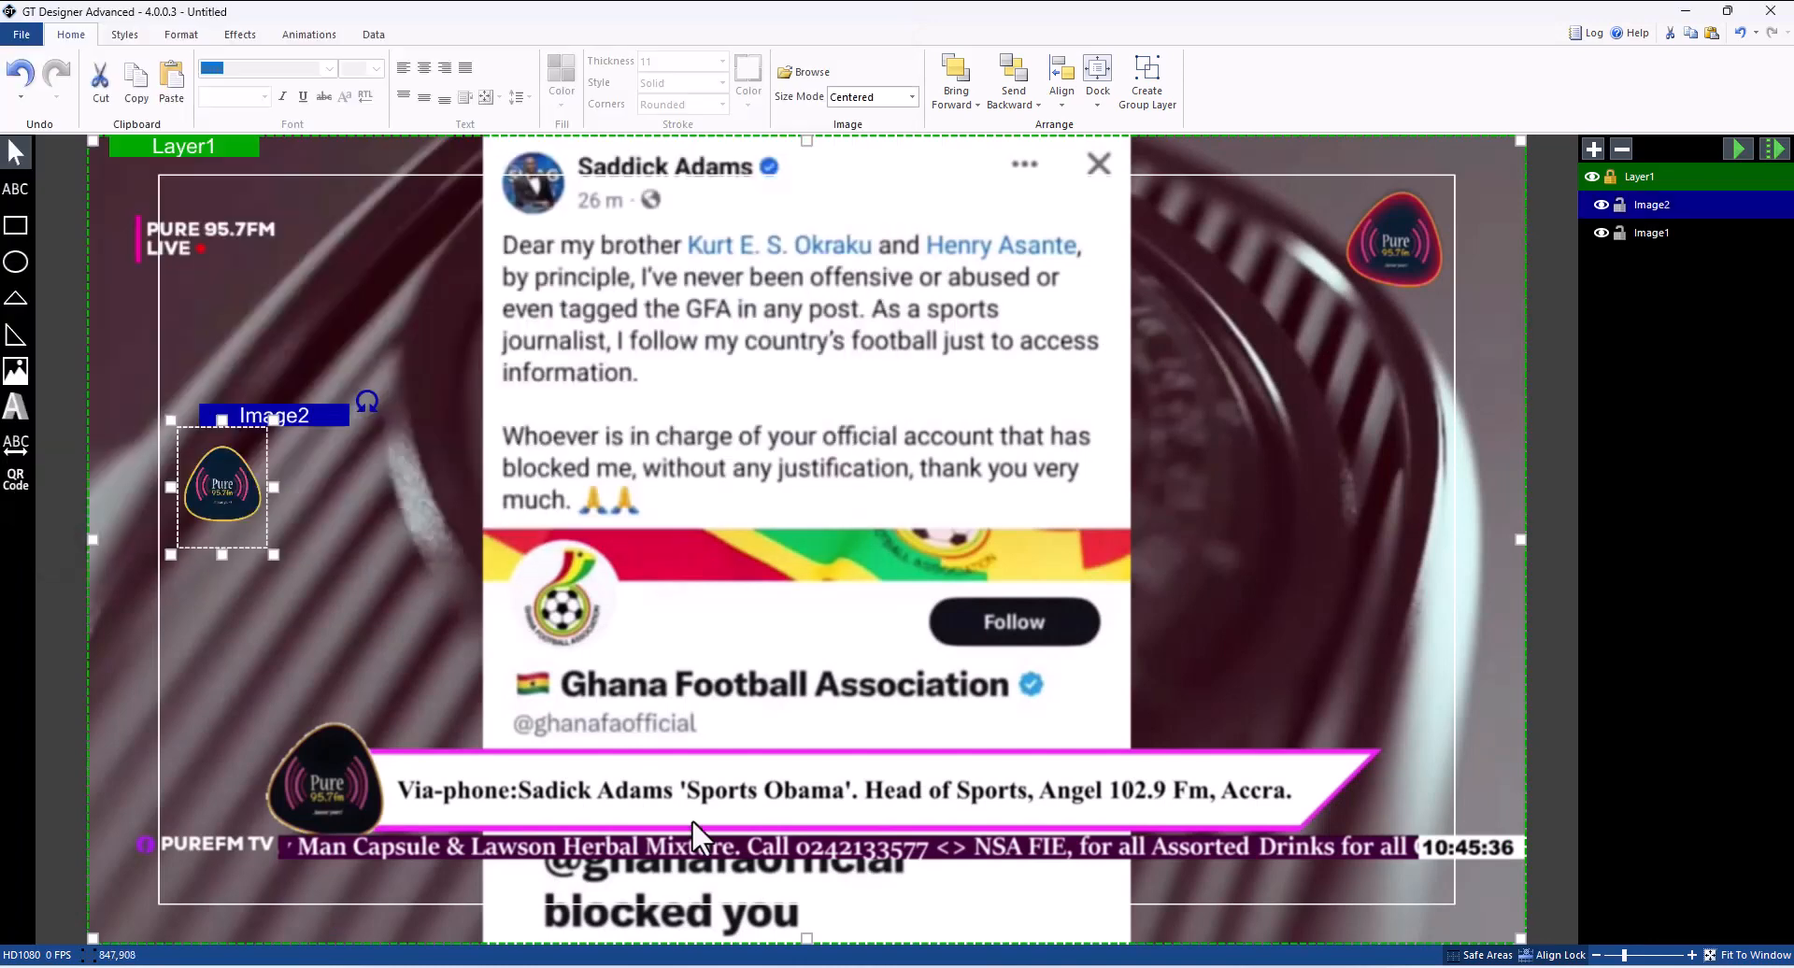
left_click(566, 788)
left_click(217, 483)
left_click(838, 742)
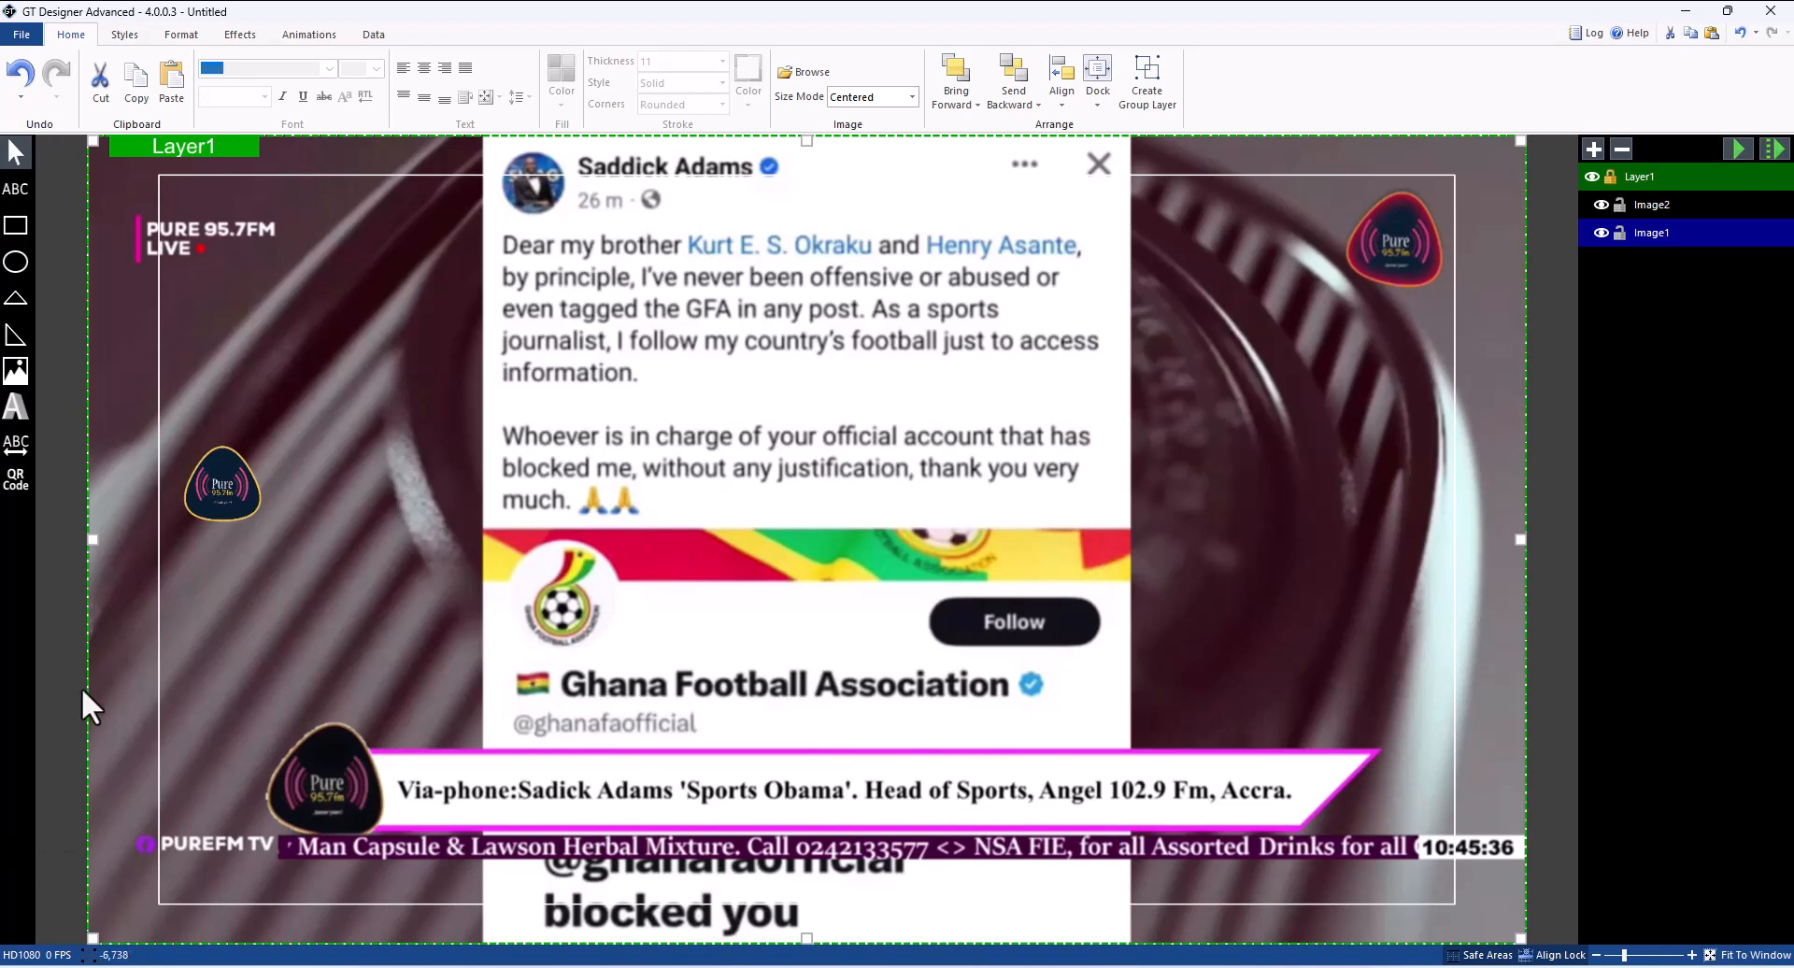
left_click(225, 502)
left_click(272, 685)
Draw a rectangle over the white caption bar of the reference image and skew it horizontally to 39
left_click(17, 222)
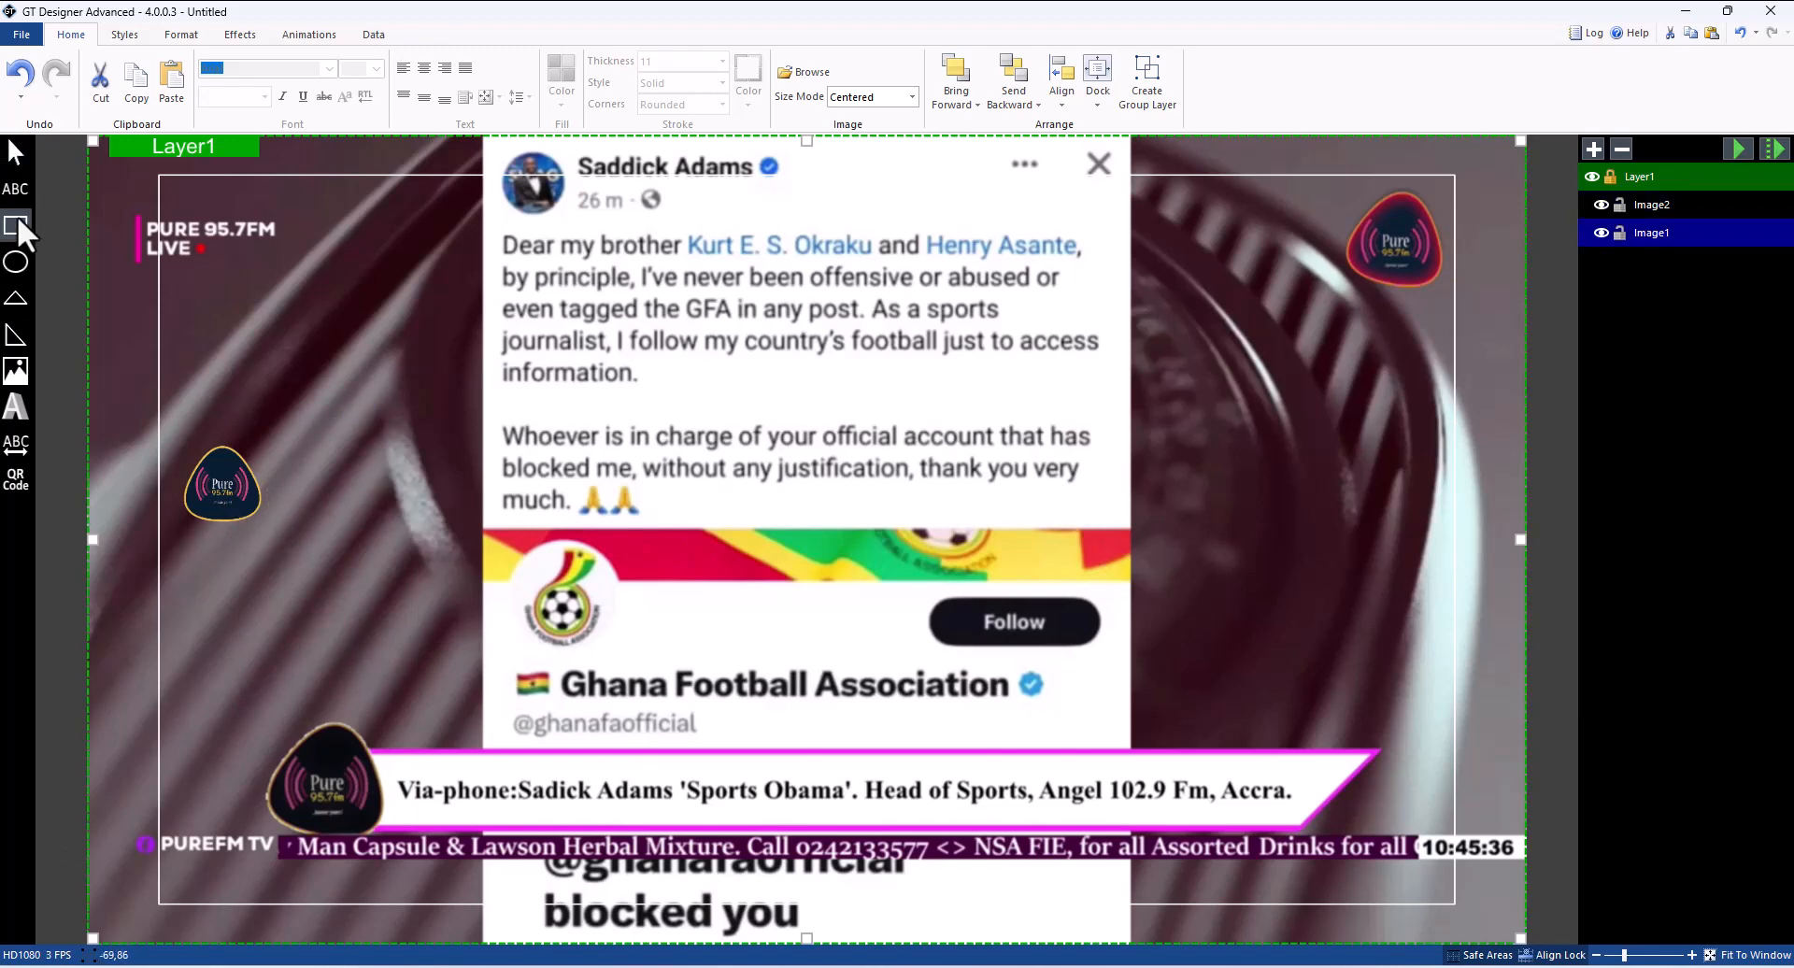
left_click_drag(362, 742, 1375, 833)
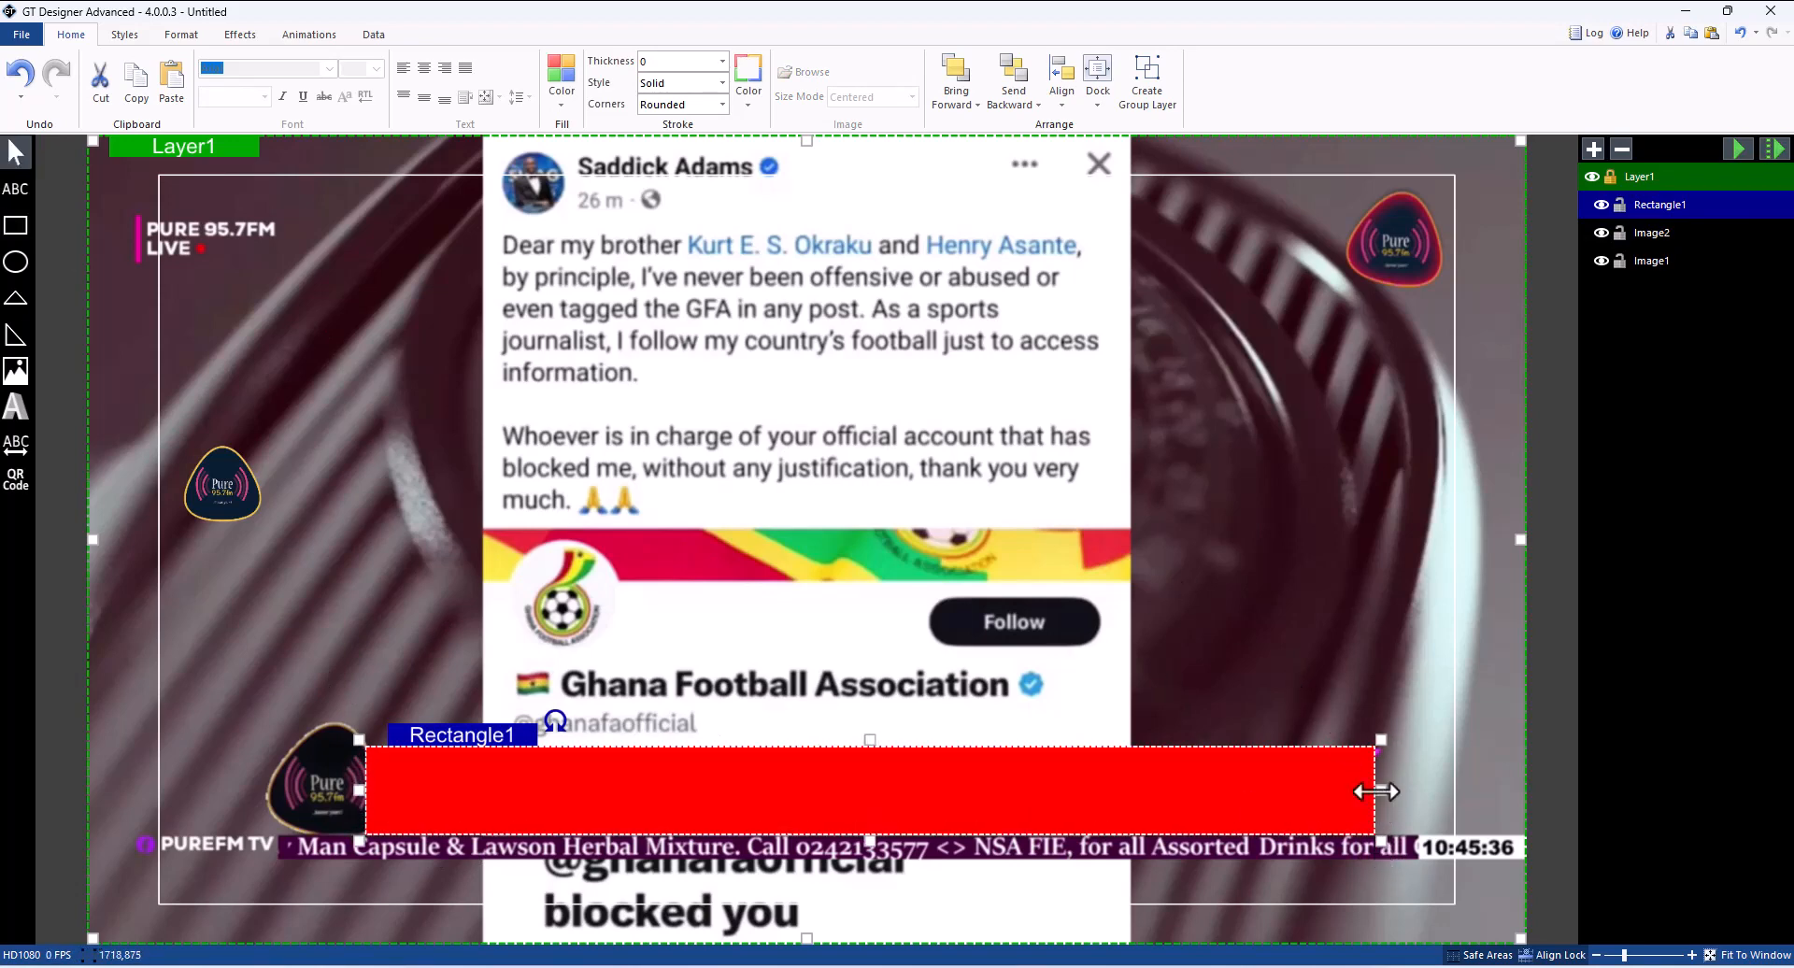
left_click(240, 34)
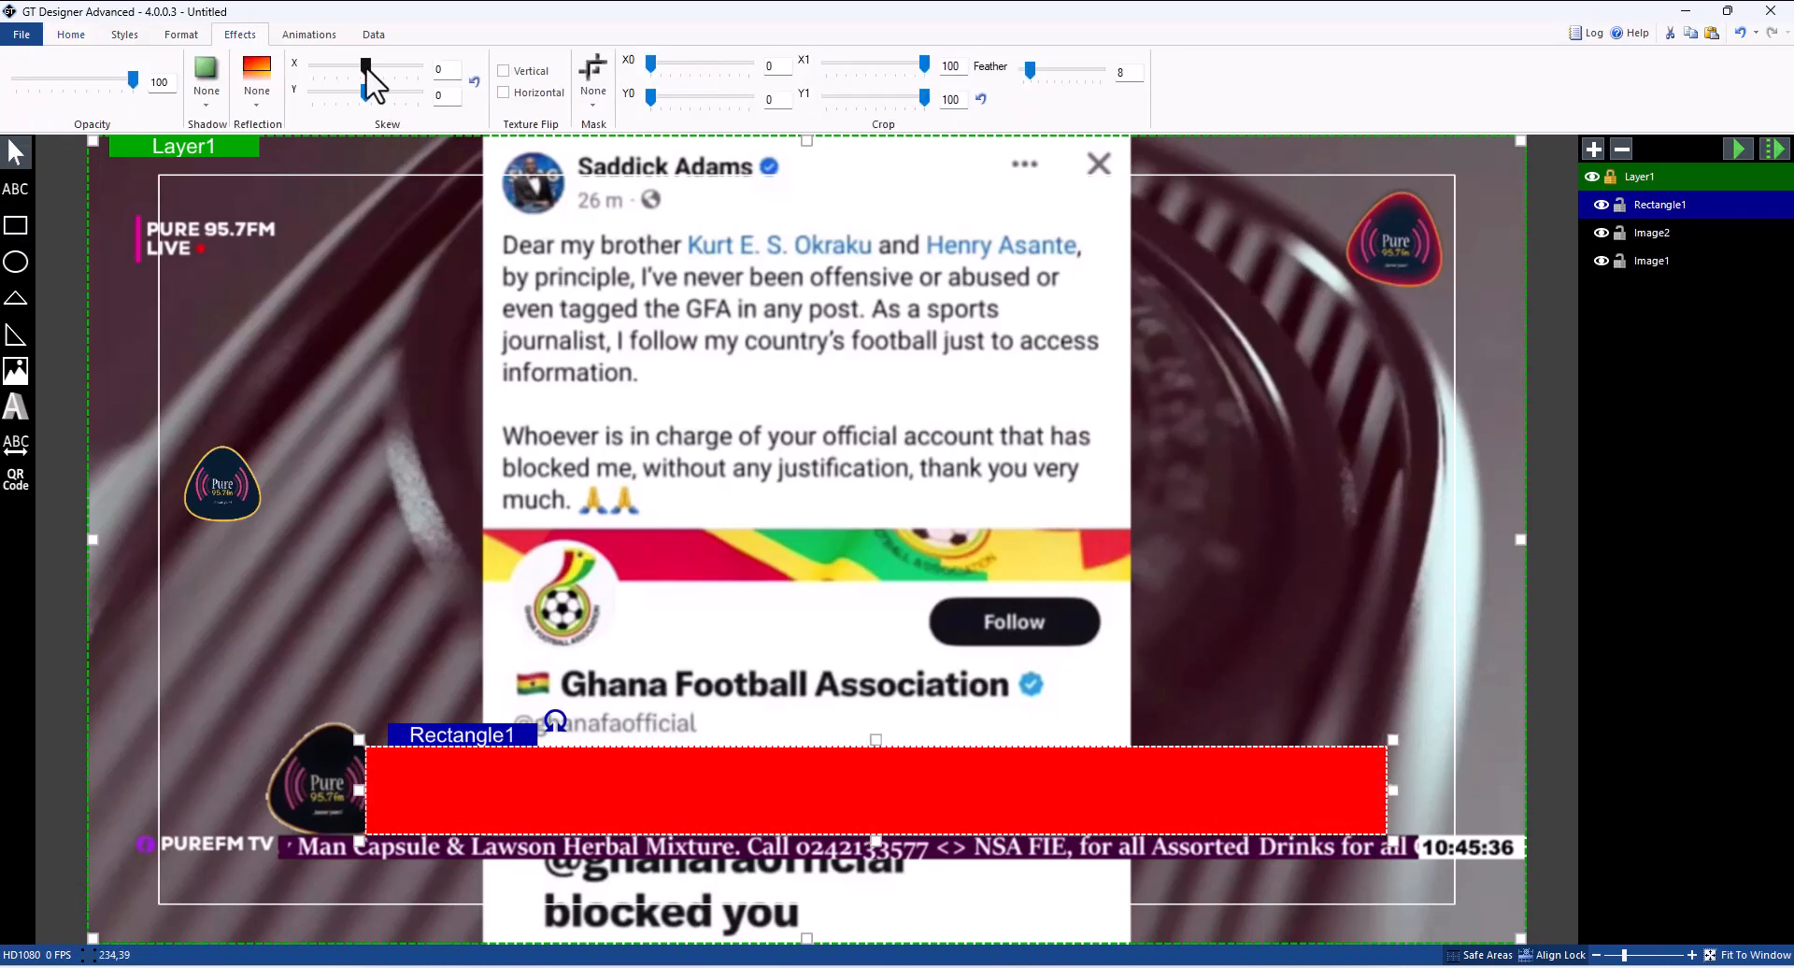
left_click(381, 63)
left_click_drag(378, 66, 418, 67)
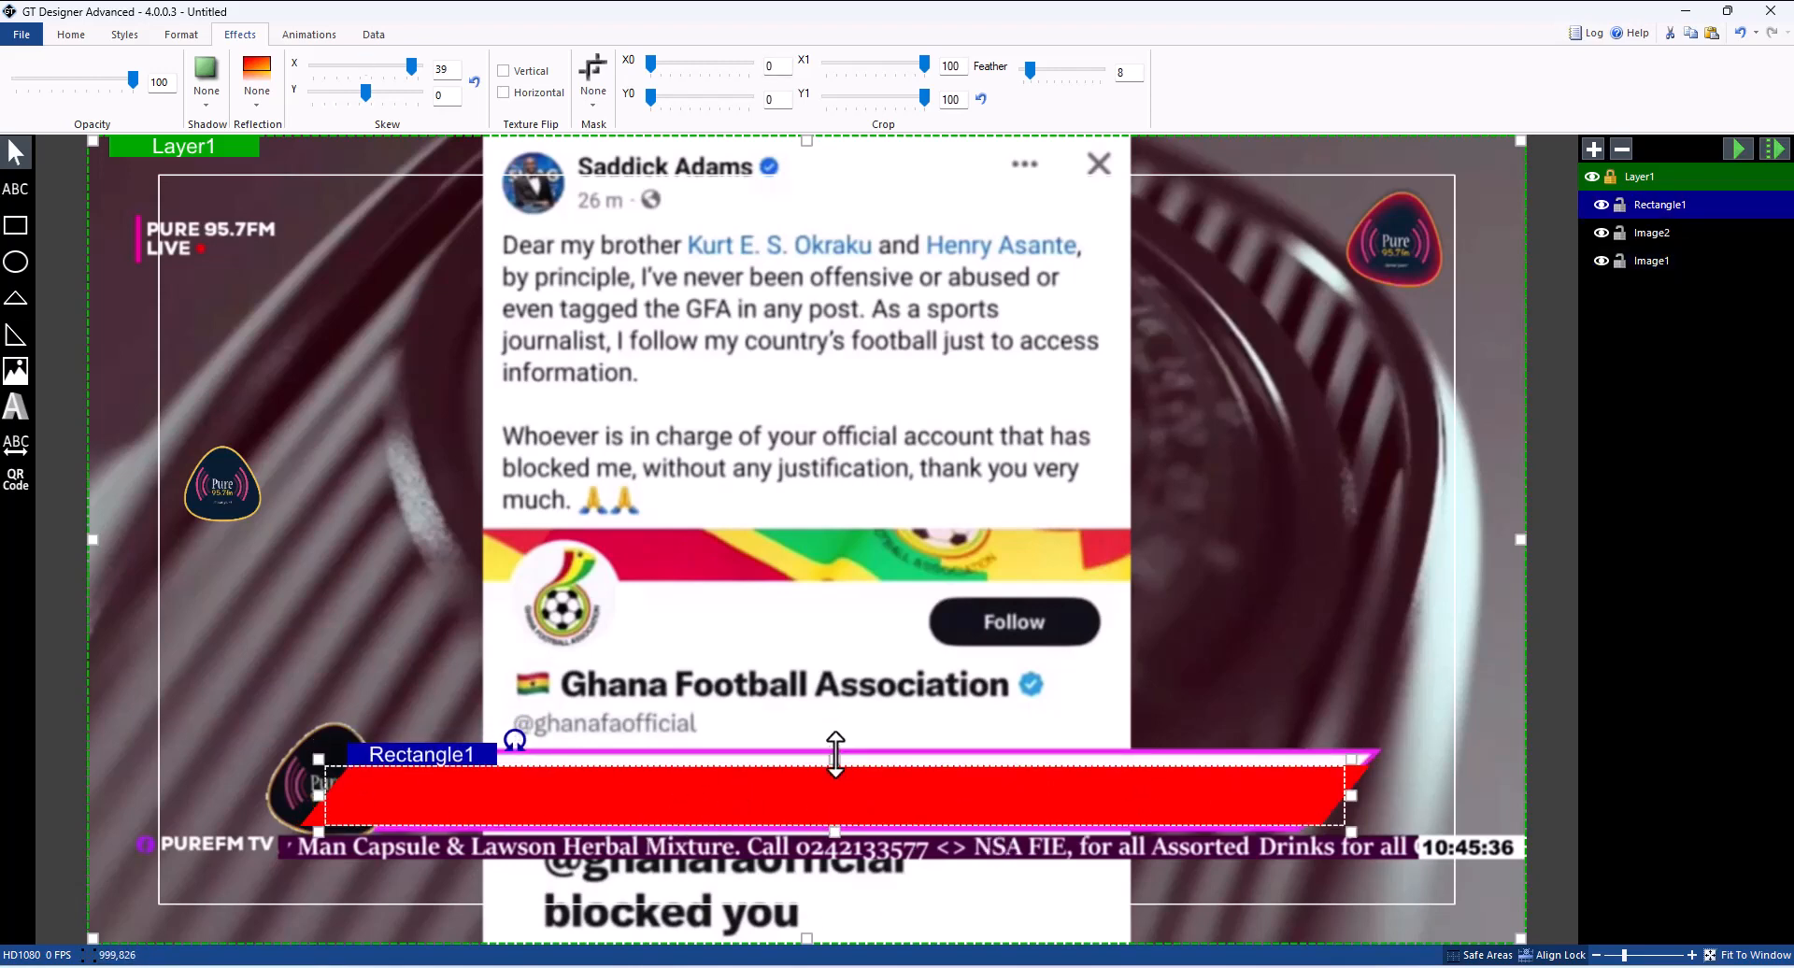
Adjust the skewed rectangle's height and width to match the caption bar in the reference image
mouse_move(836, 740)
left_mouse_down()
mouse_move(831, 796)
mouse_move(819, 742)
left_mouse_up()
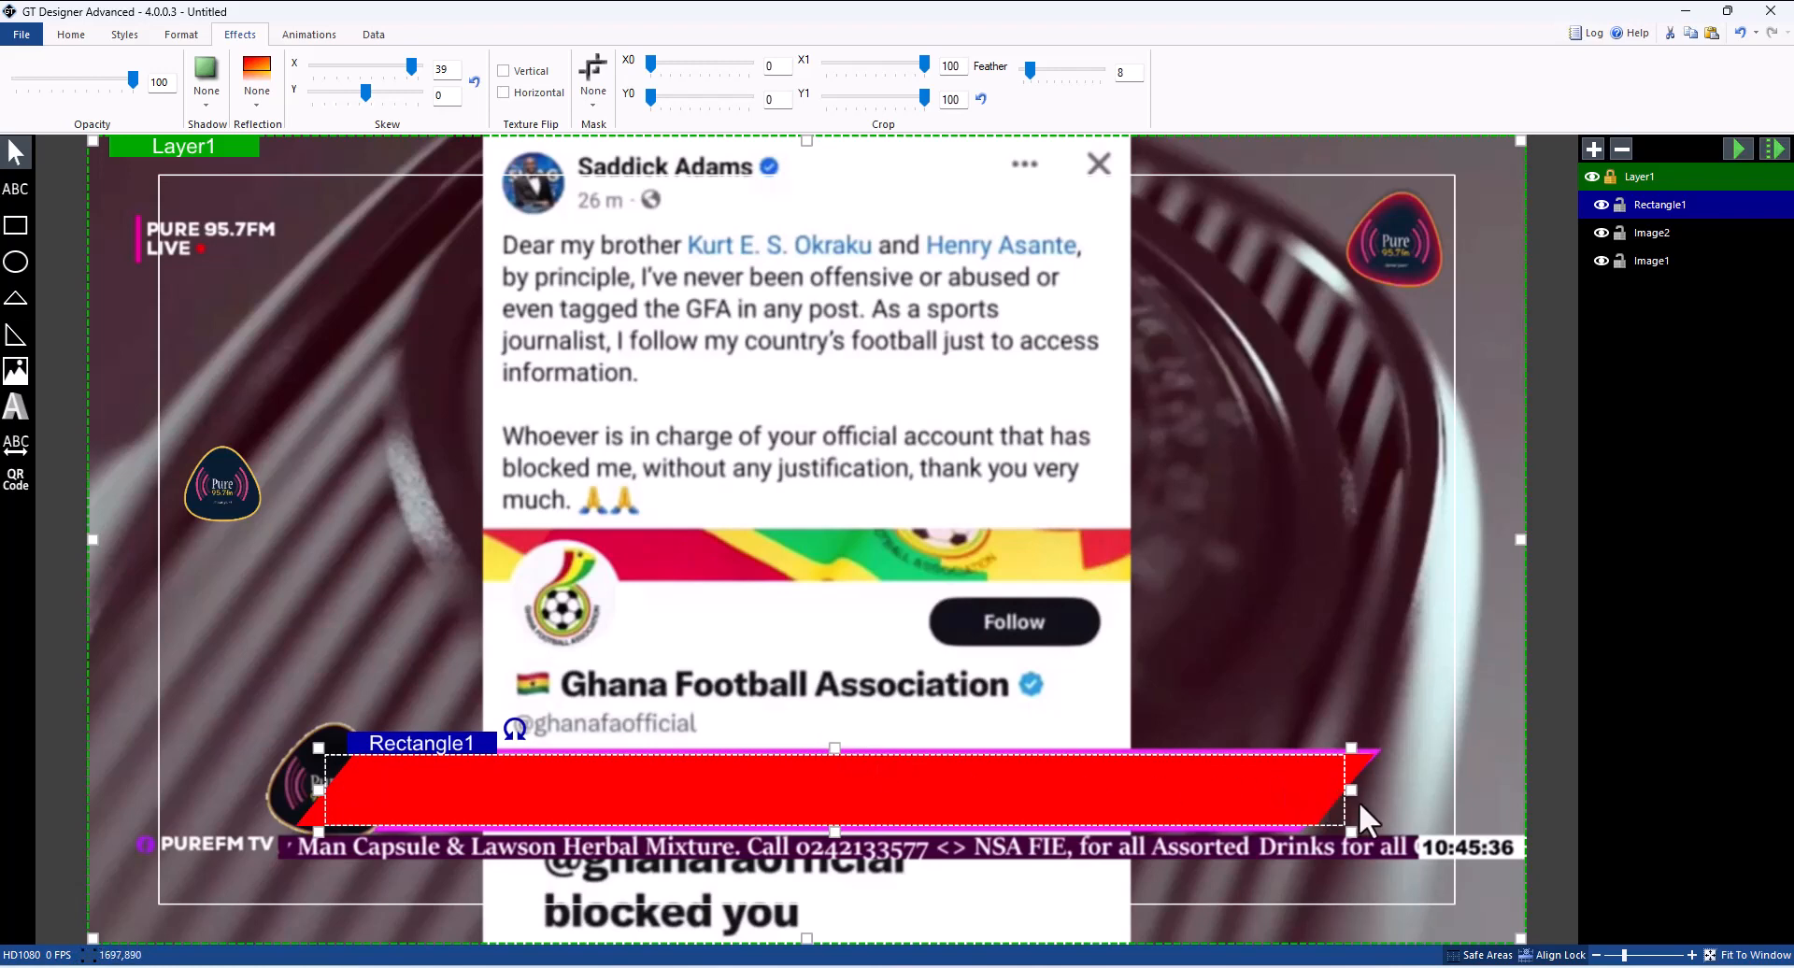
left_click_drag(1351, 790, 1342, 791)
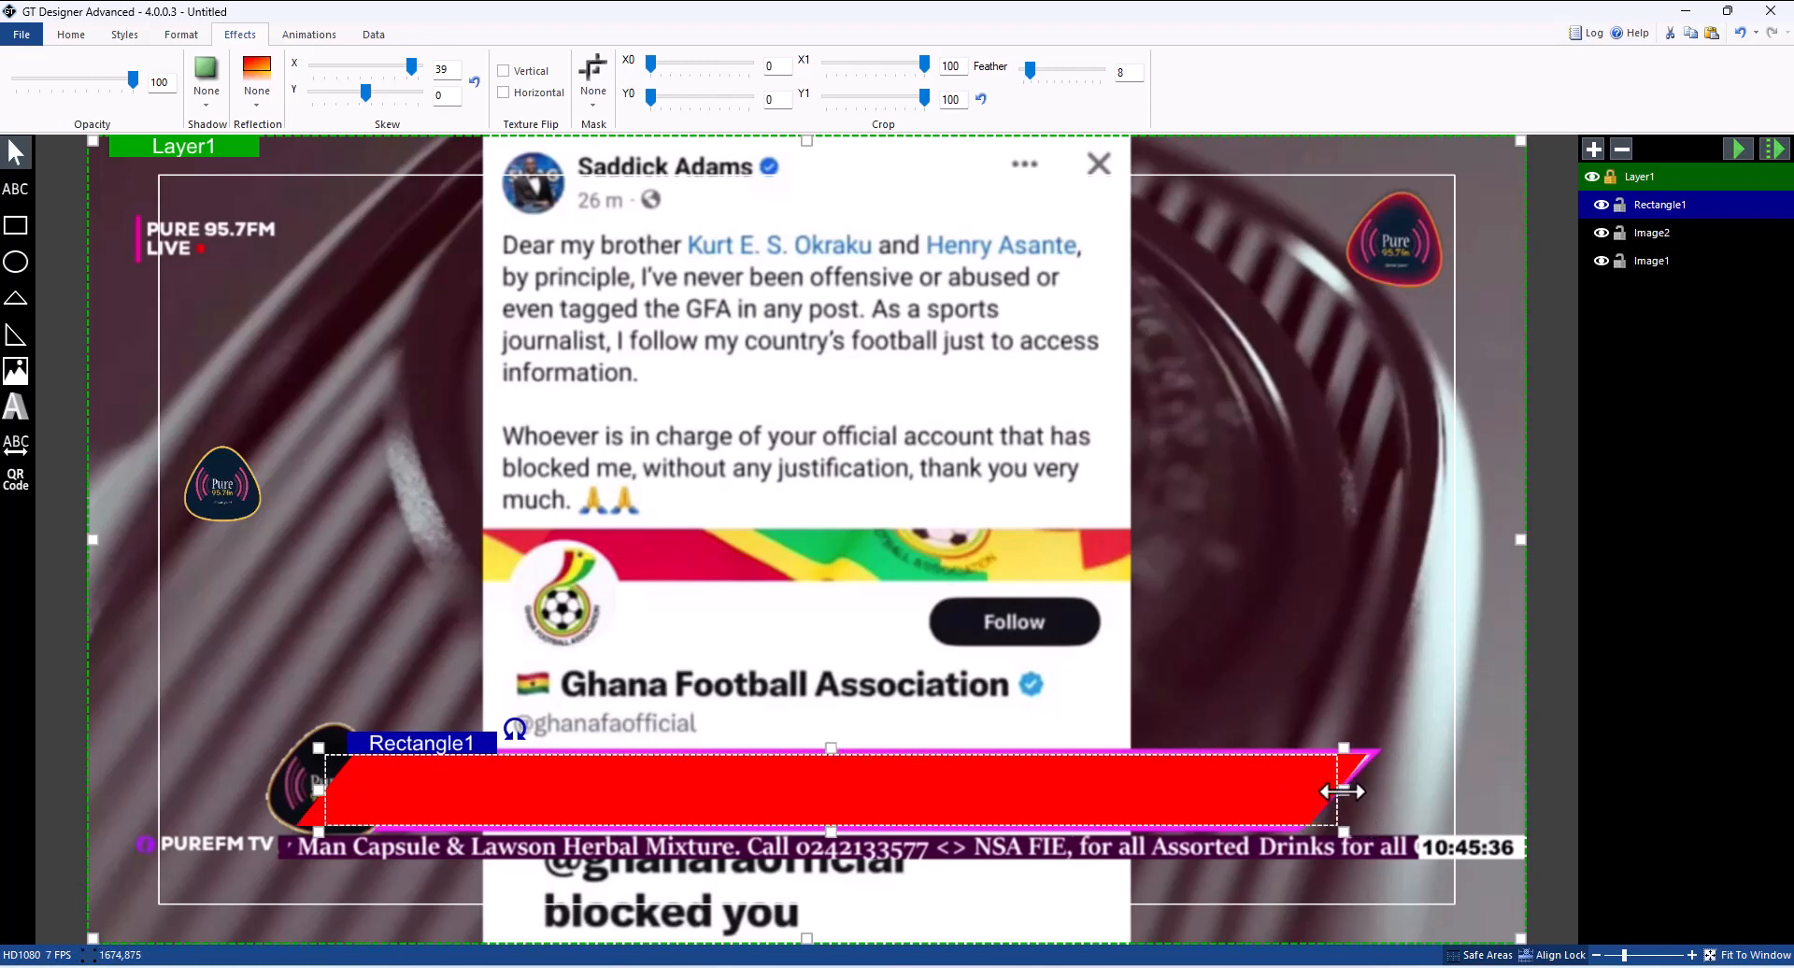
left_click(306, 682)
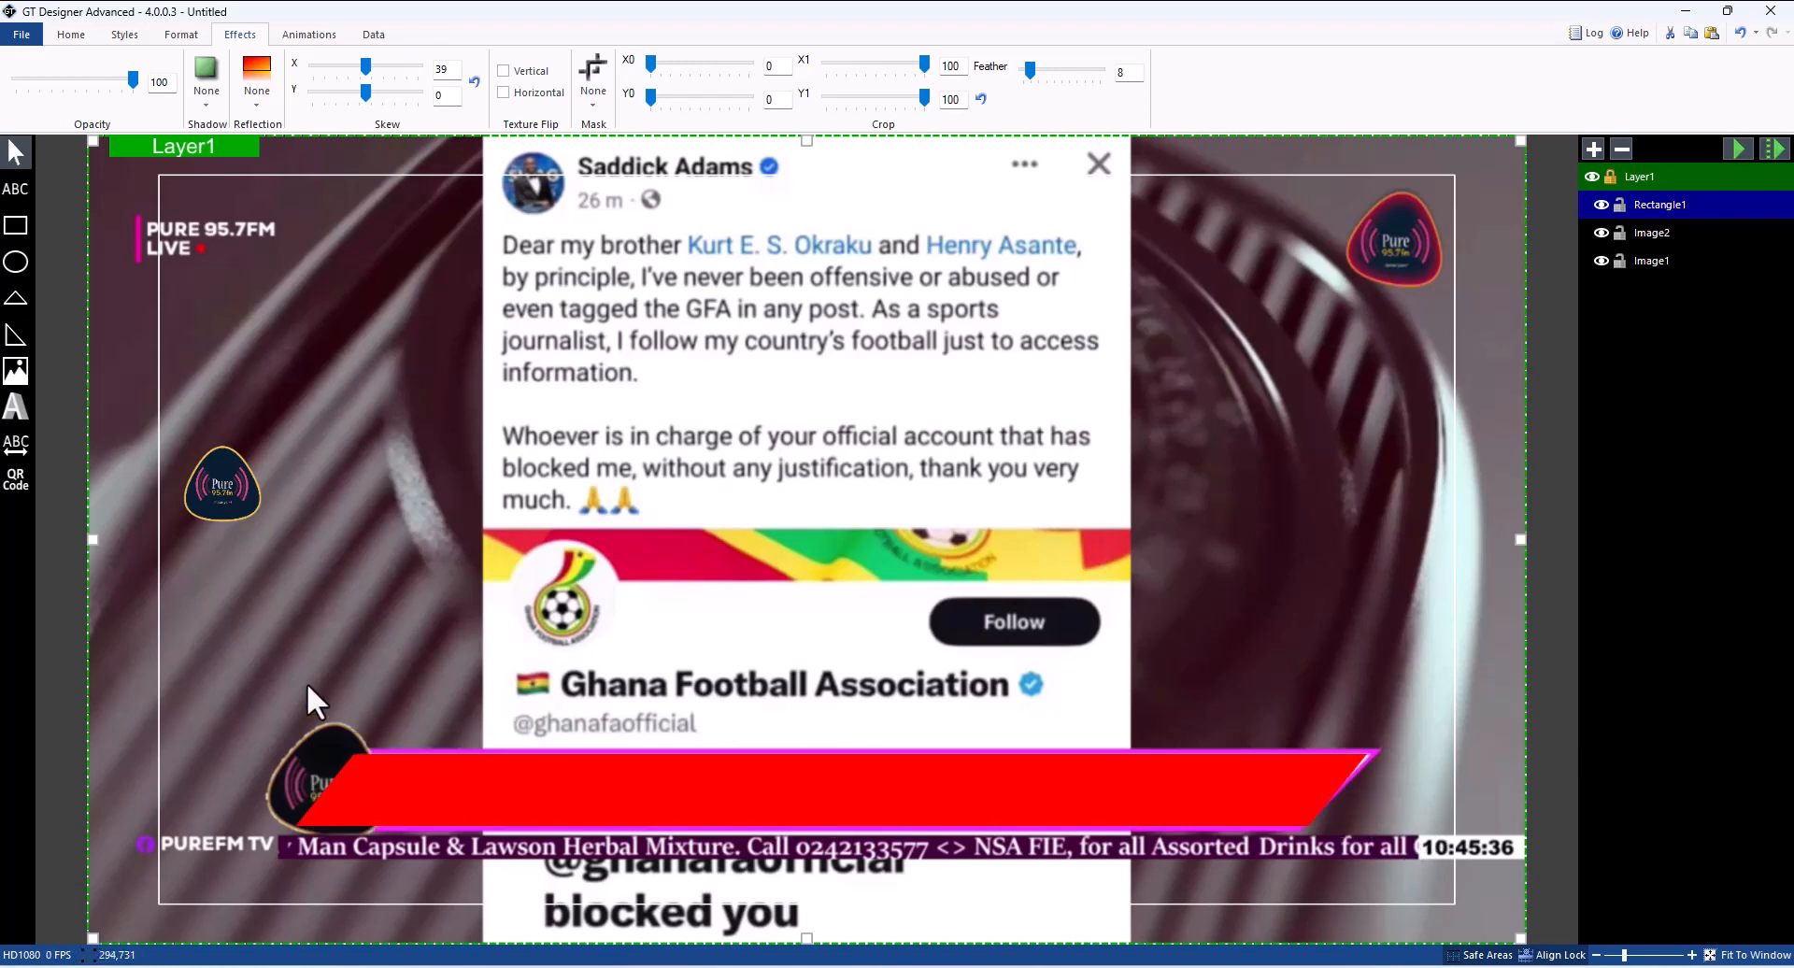
Change the skewed rectangle's fill colour to white
left_click(426, 777)
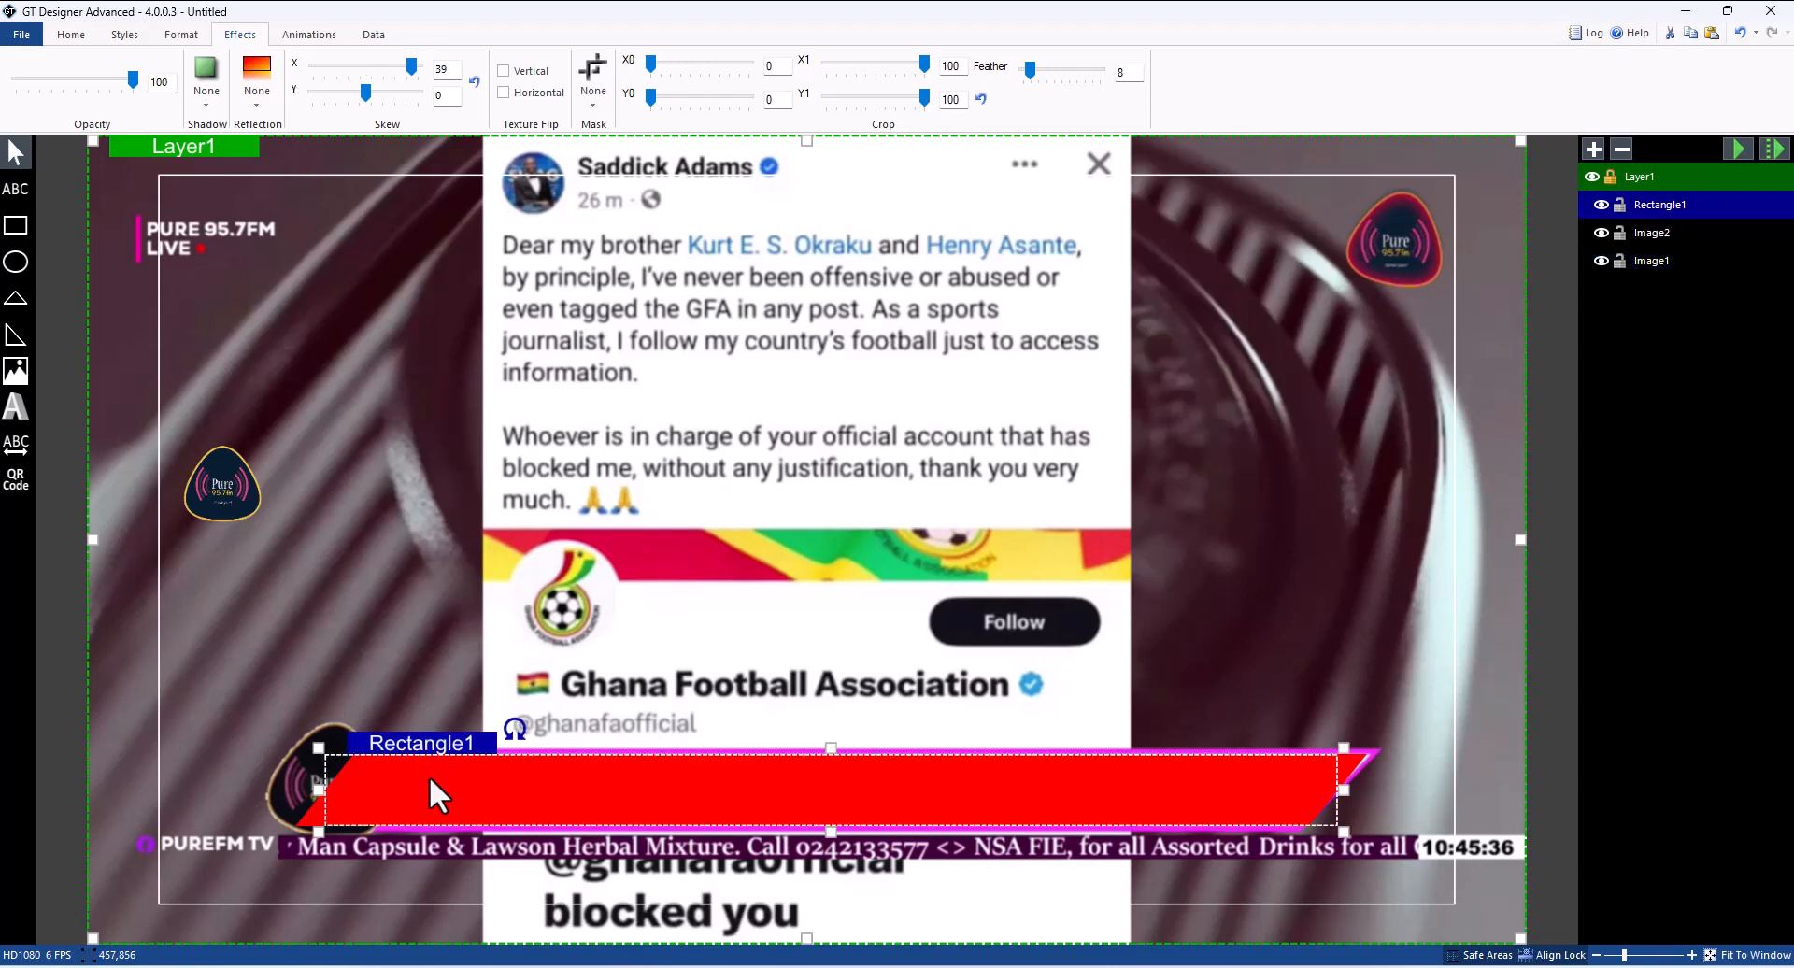
left_click(80, 35)
left_click(571, 90)
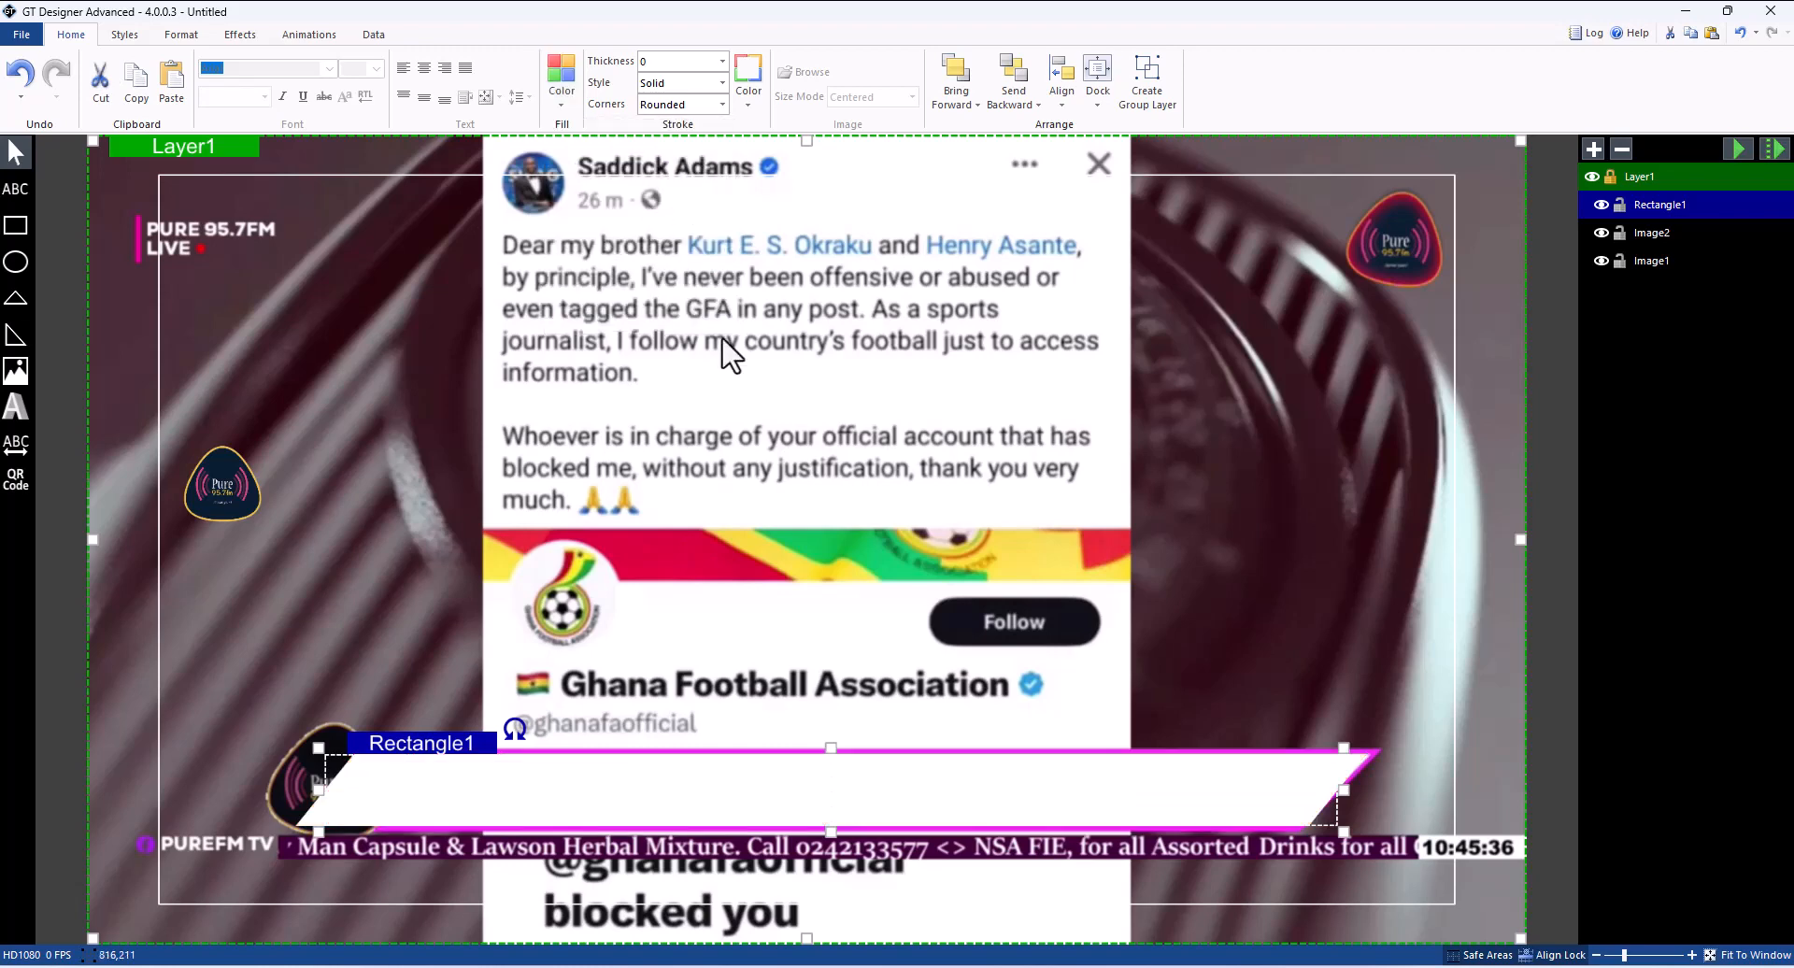
left_click(648, 207)
left_click(1320, 603)
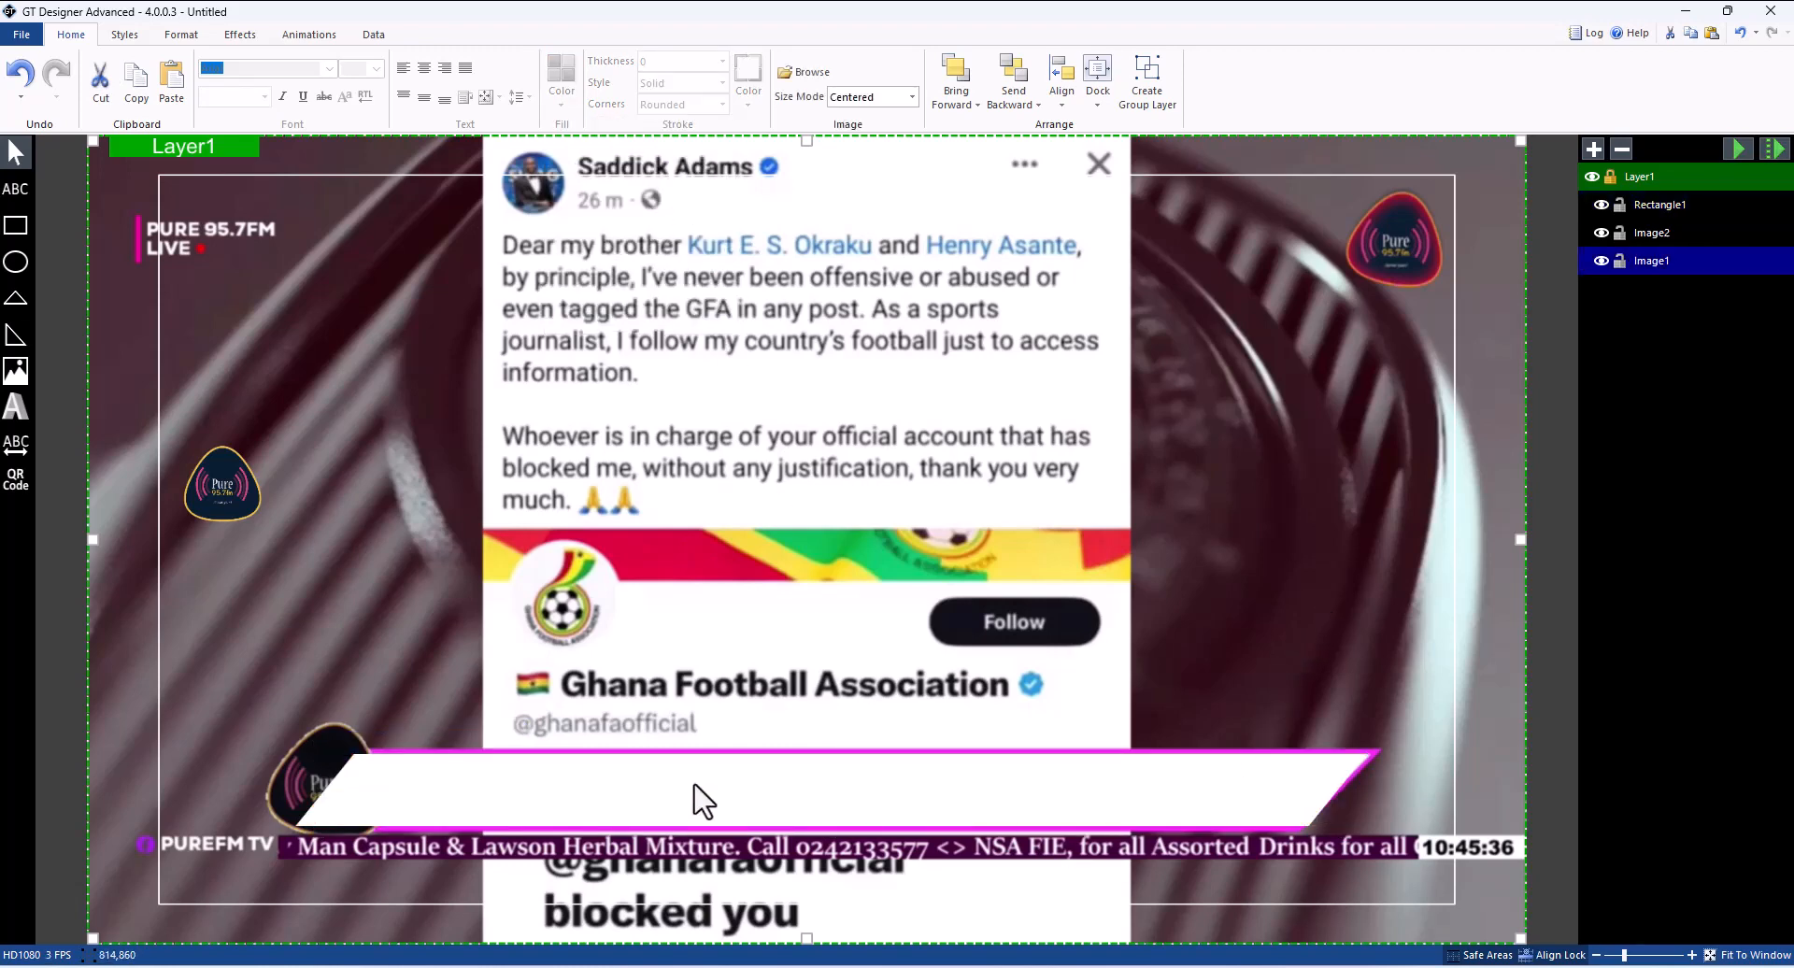
Give the white skewed rectangle a pink stroke with a thickness of 7
left_click(654, 804)
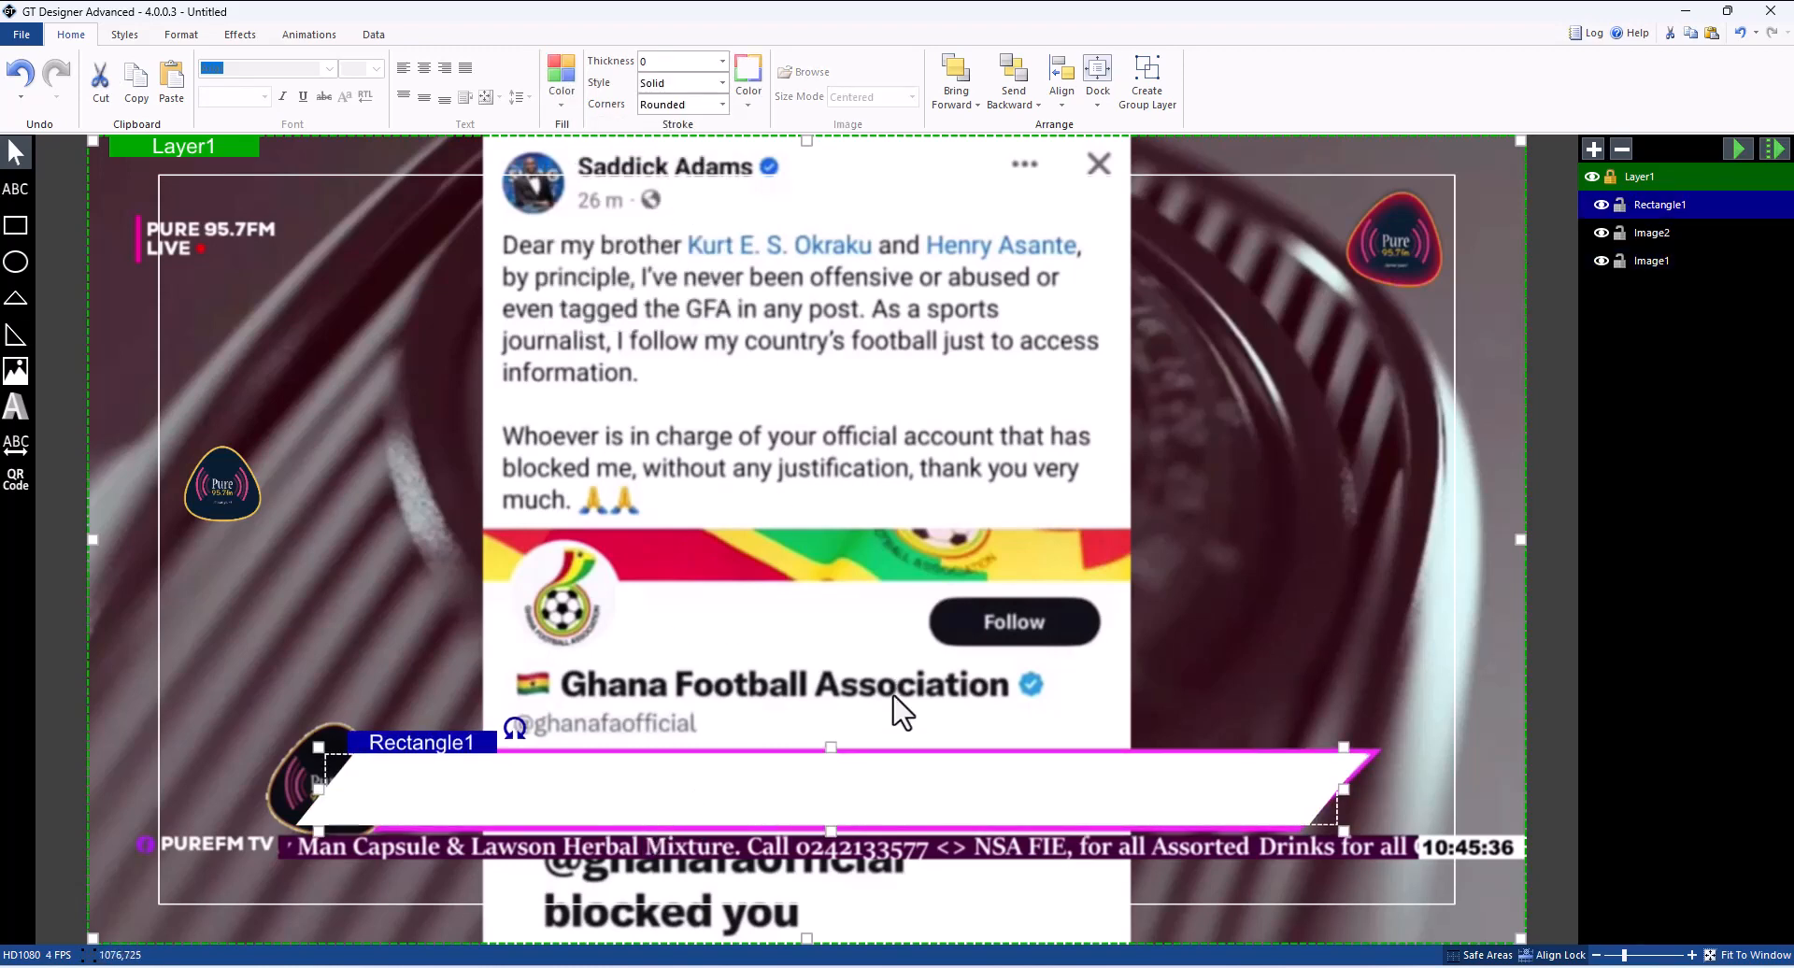
left_click(749, 89)
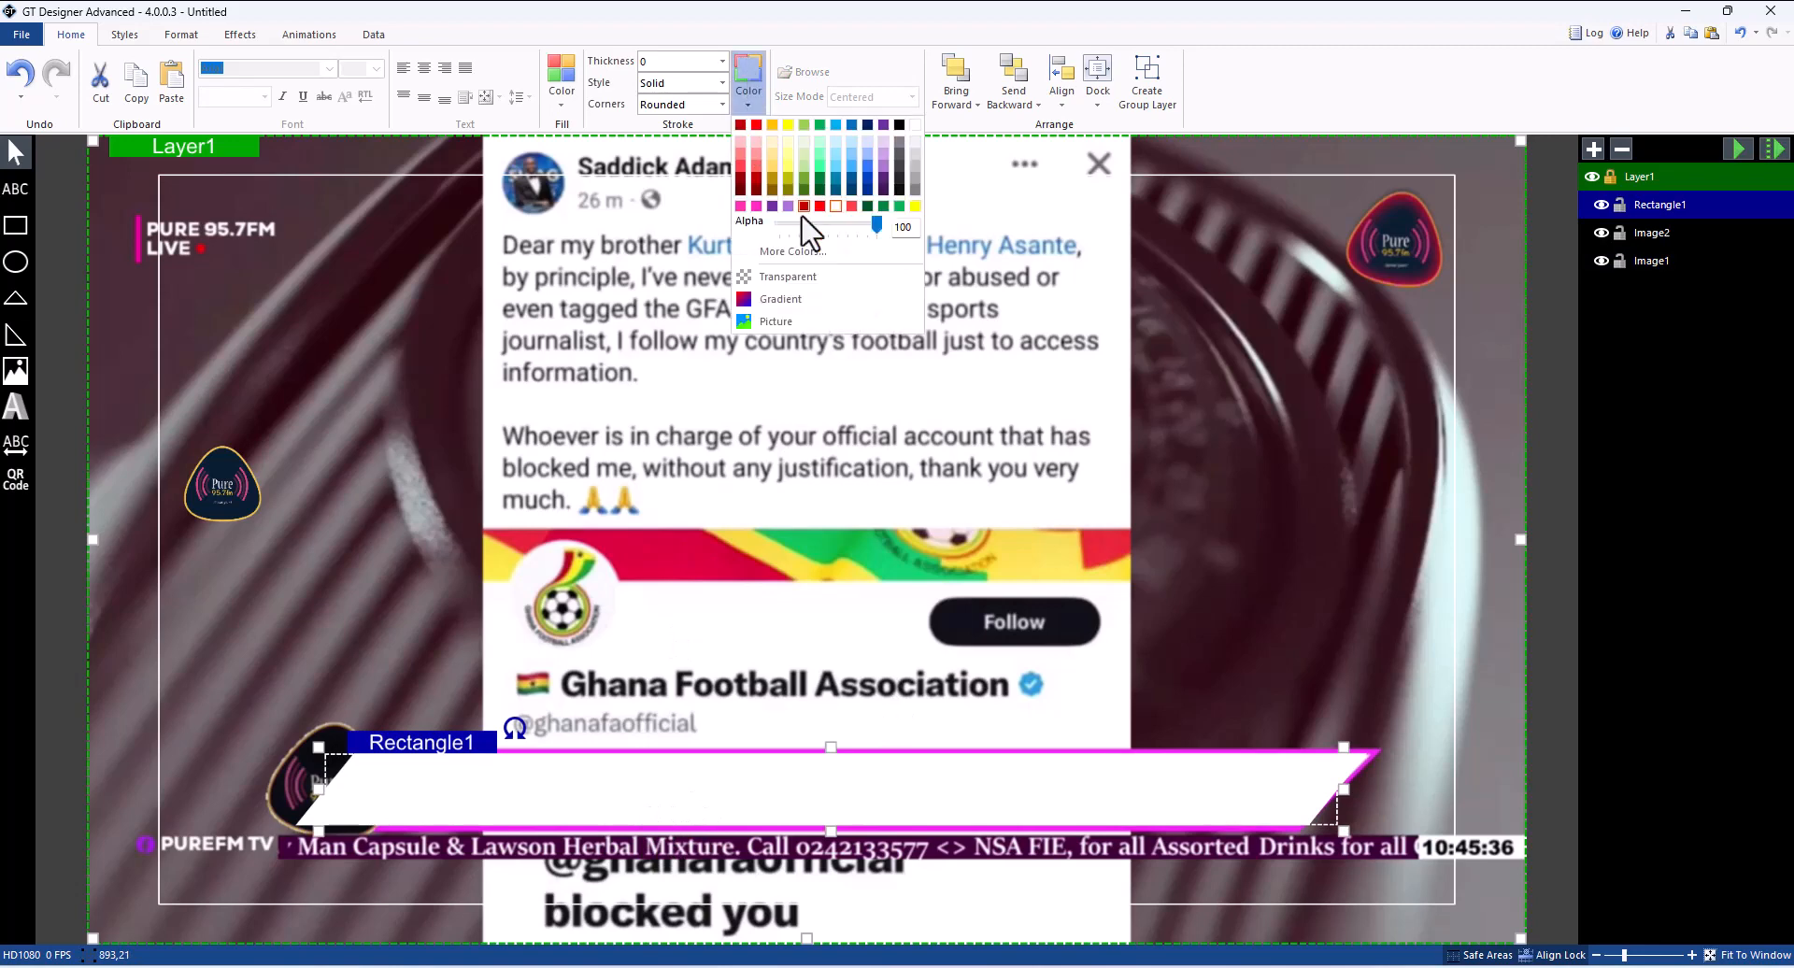
left_click(738, 205)
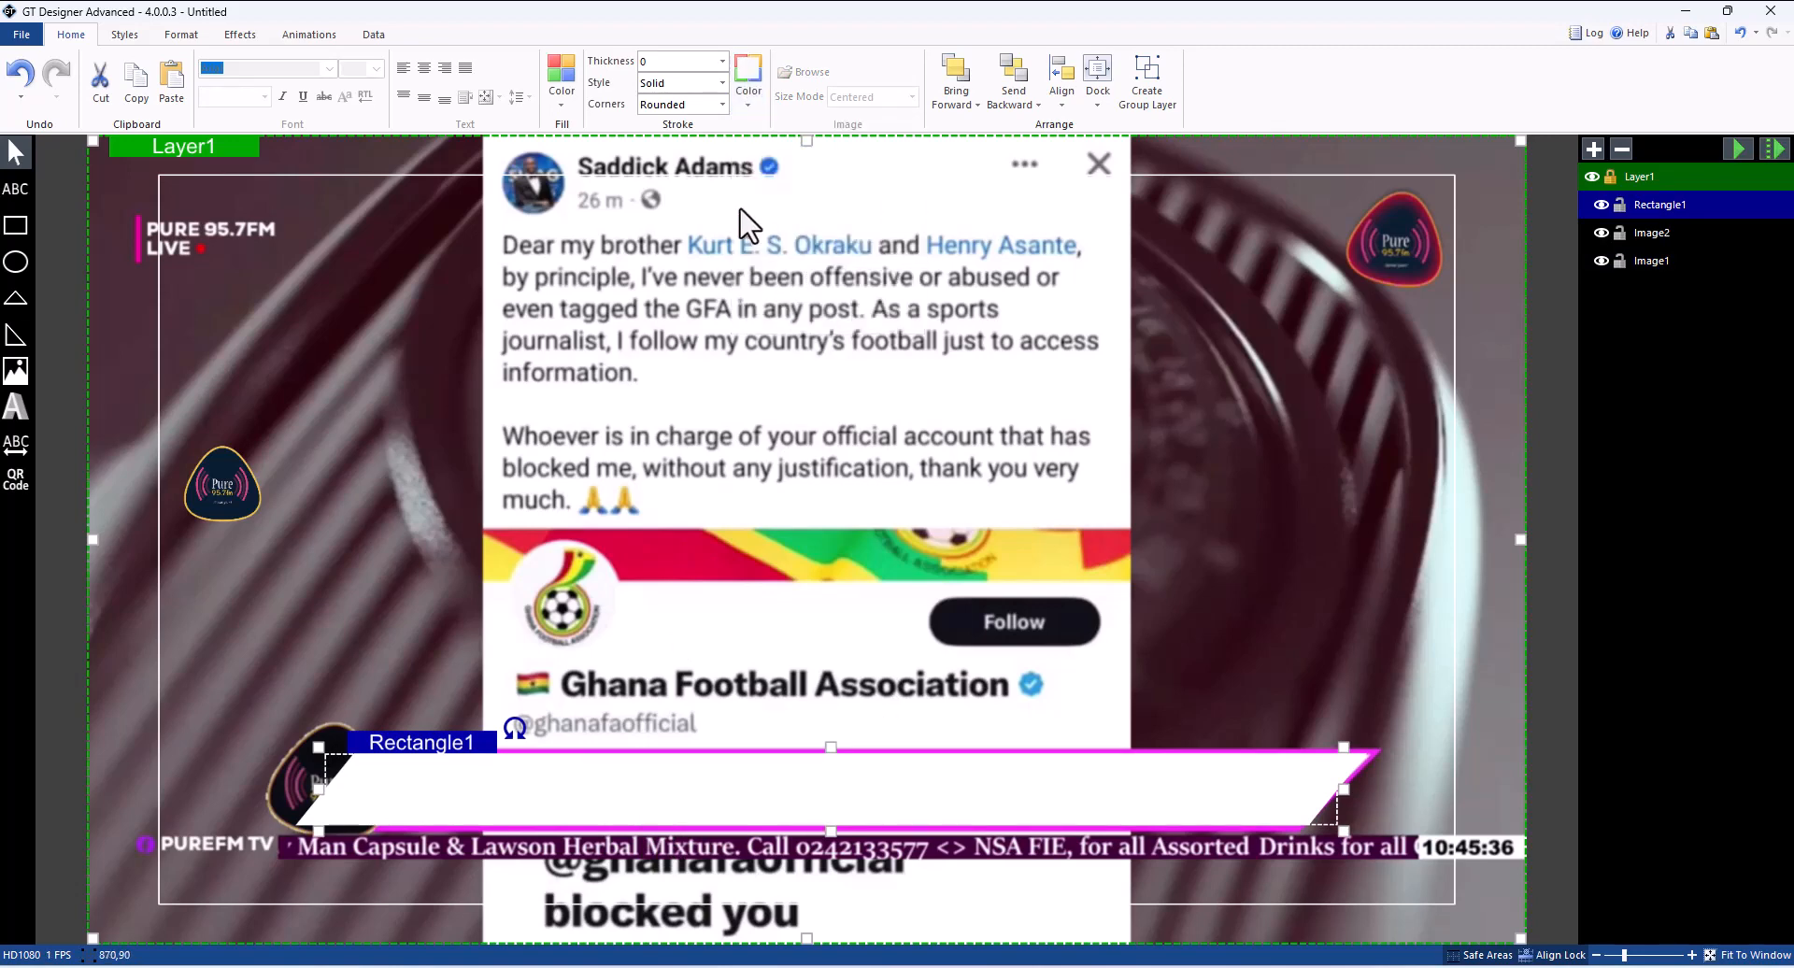
left_click(722, 61)
left_click(679, 214)
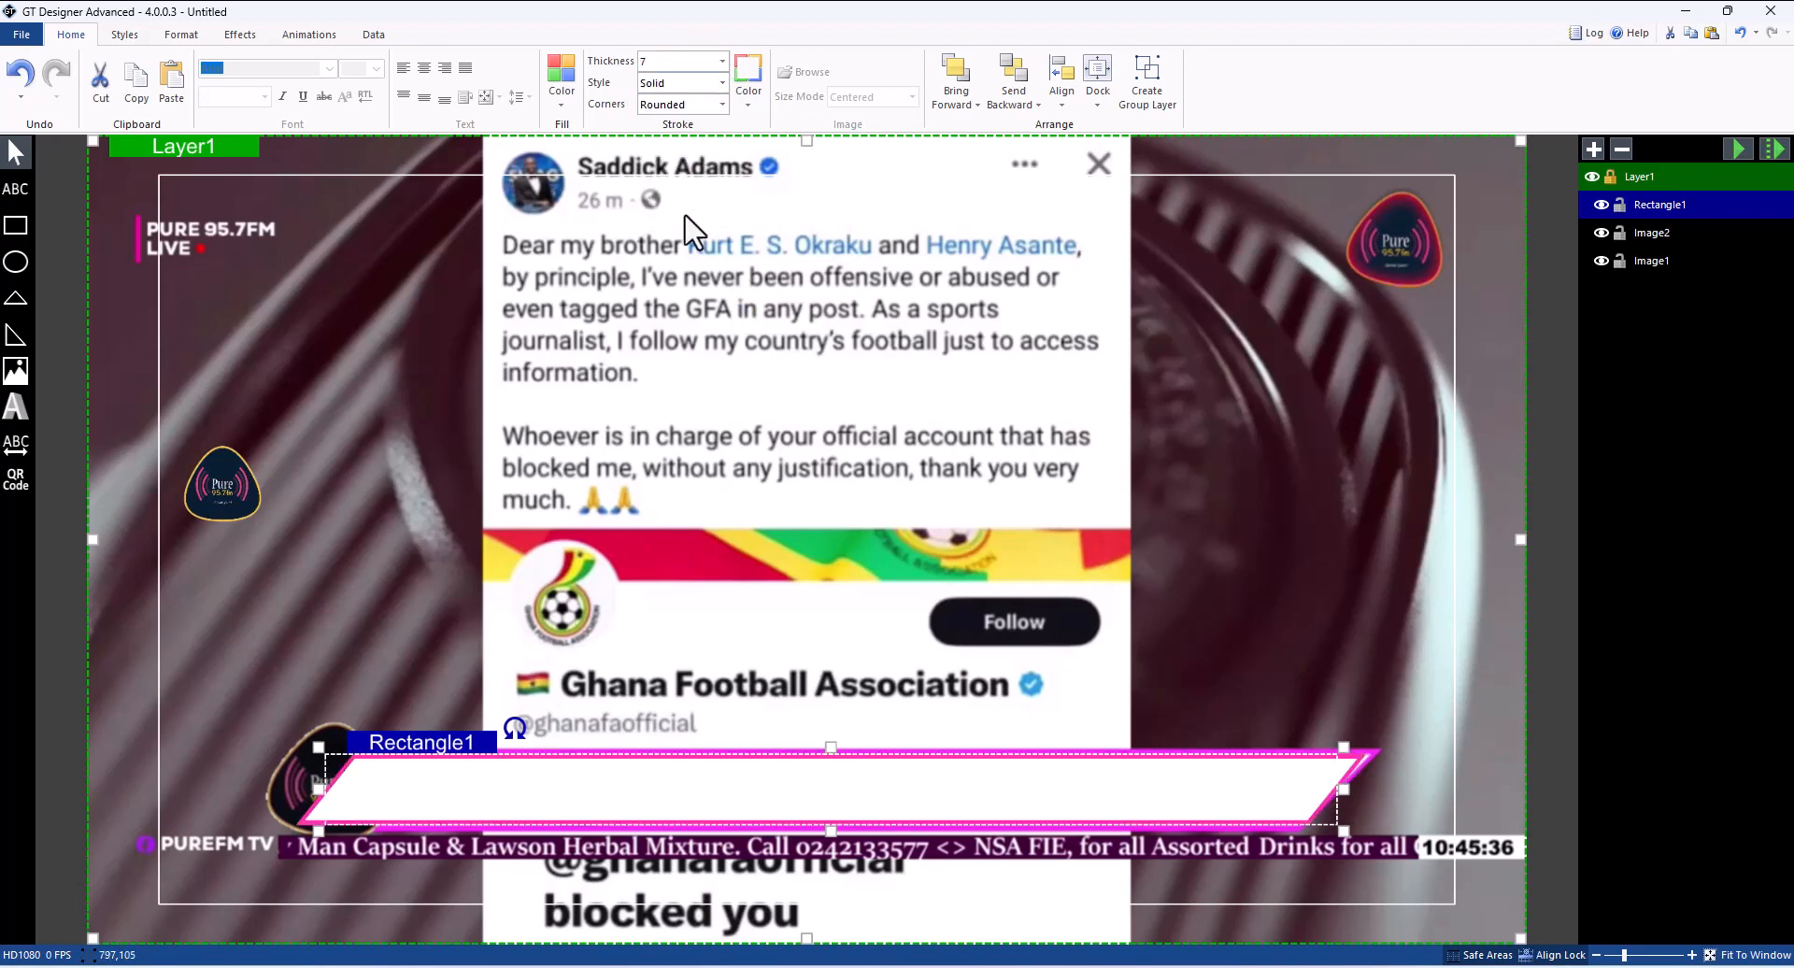
Try stroke thicknesses of 13 and 11 on the bar and move it down temporarily to compare it with the reference
left_click(722, 61)
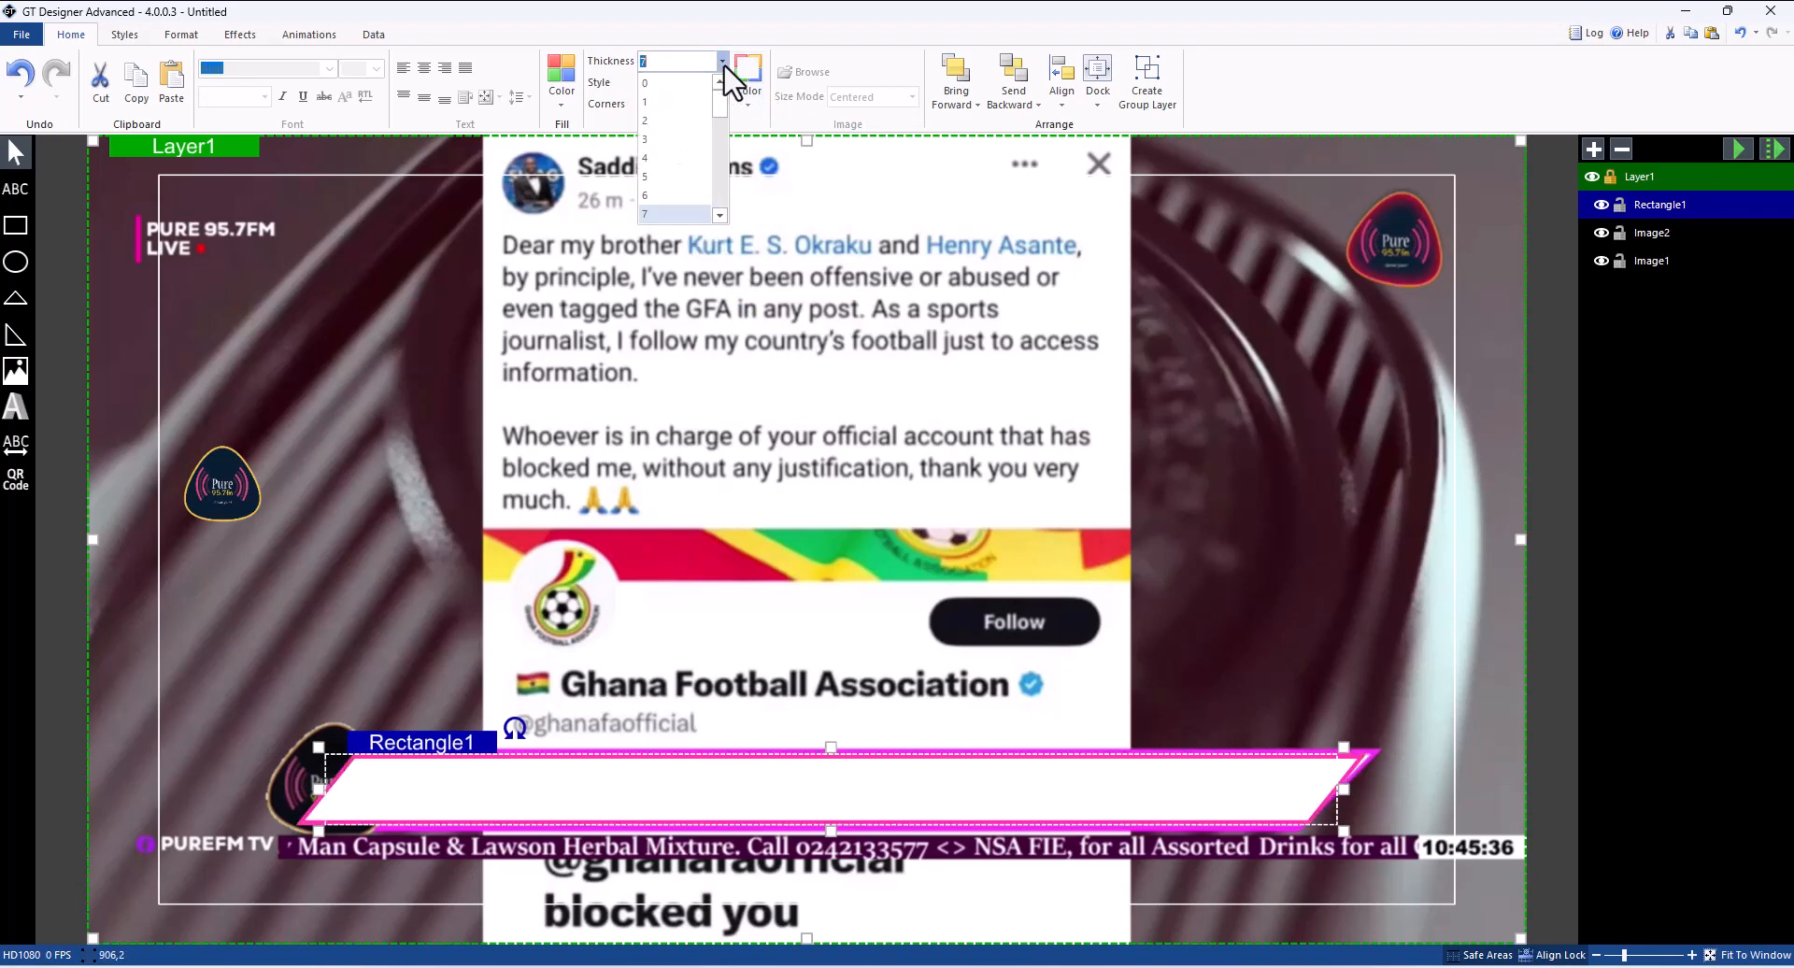
scroll(659, 210, "down", 2)
left_click(664, 214)
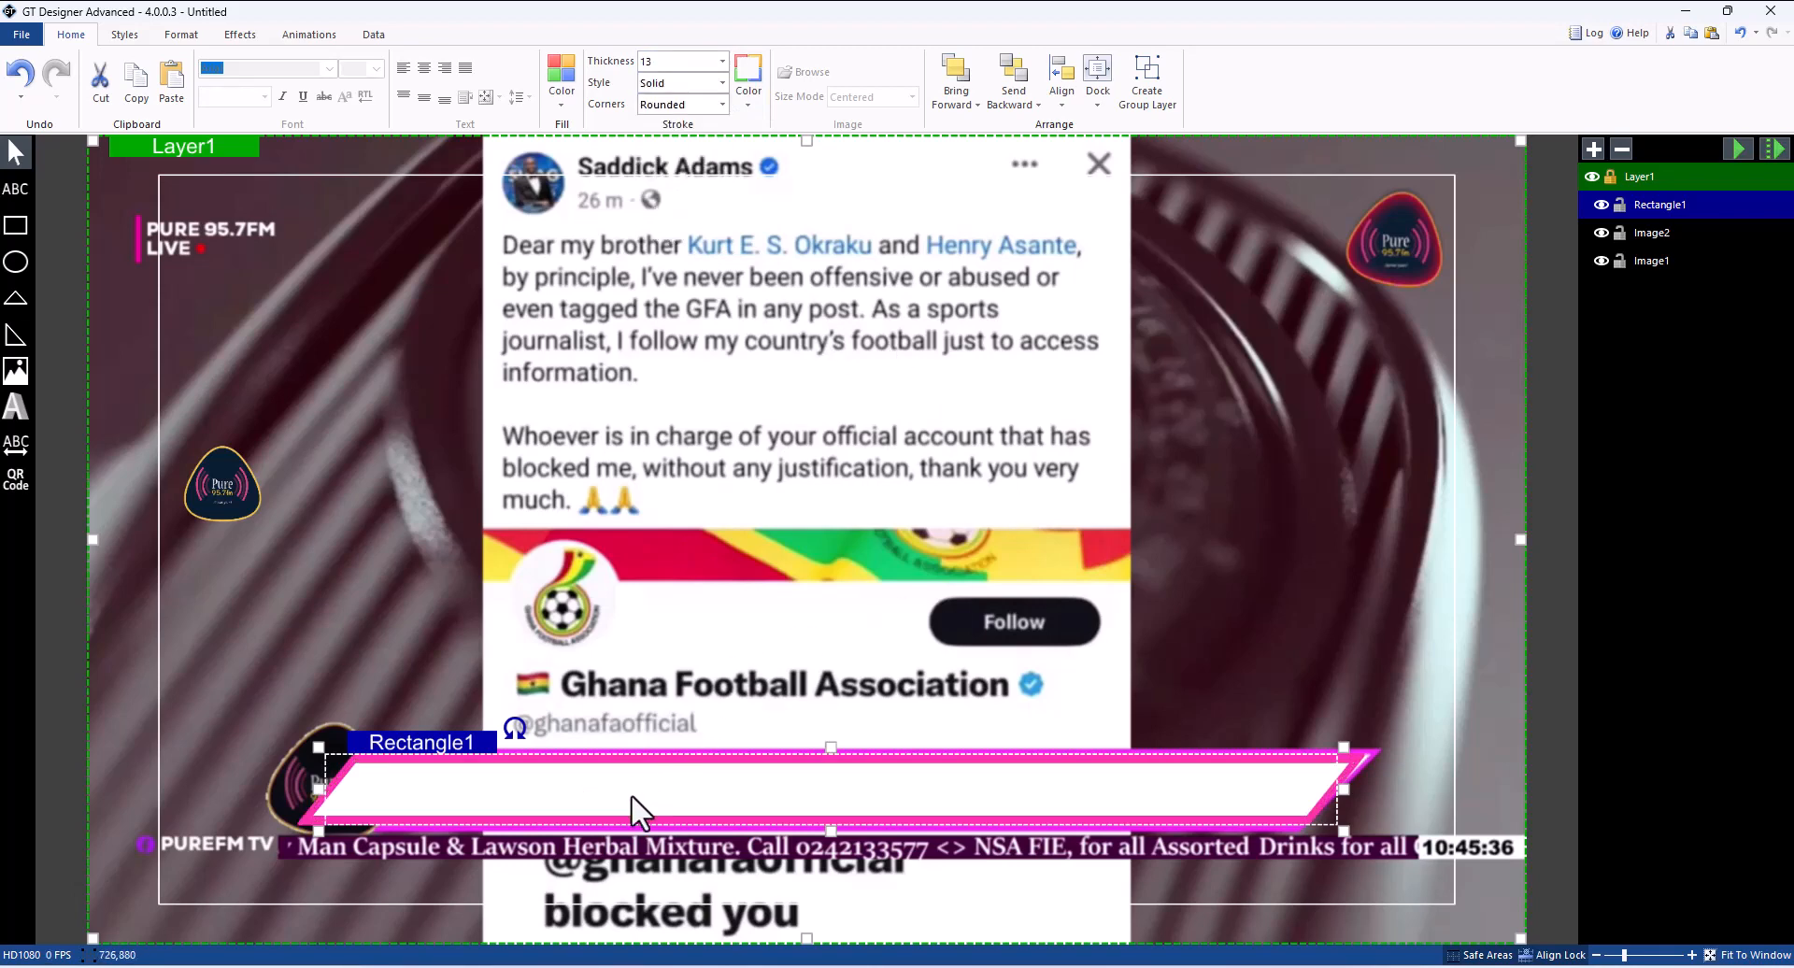
left_click(722, 61)
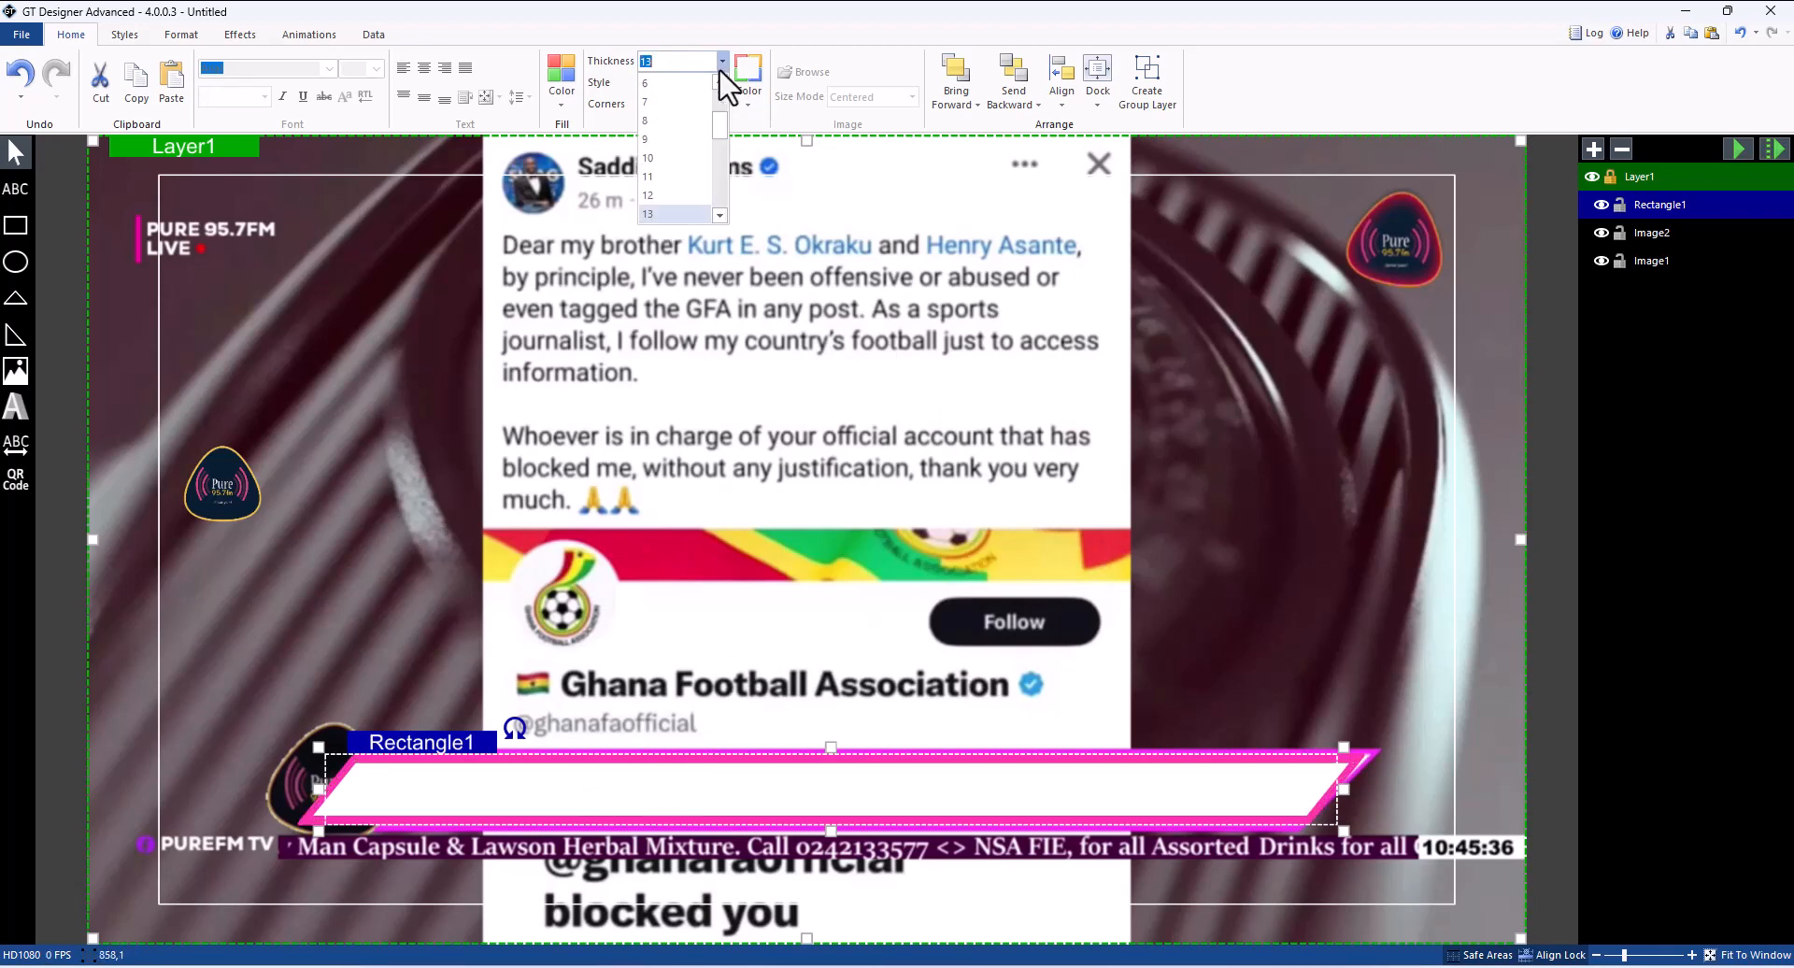
left_click(670, 190)
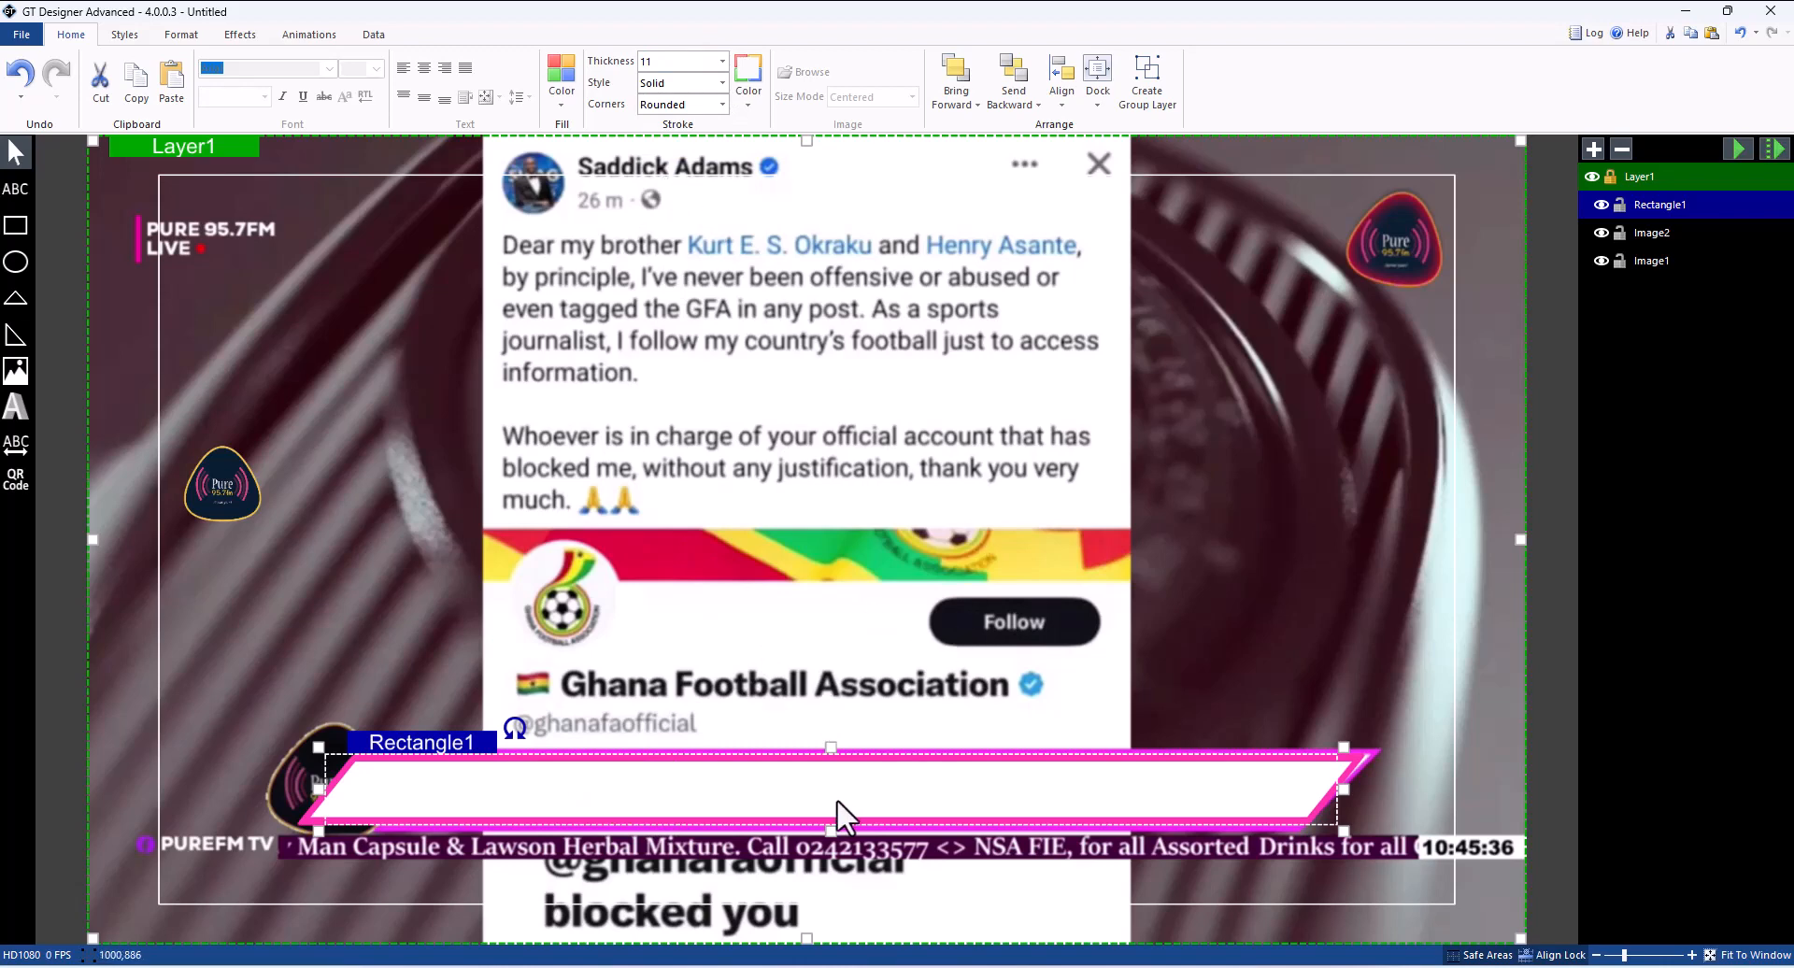
left_click_drag(845, 800, 837, 868)
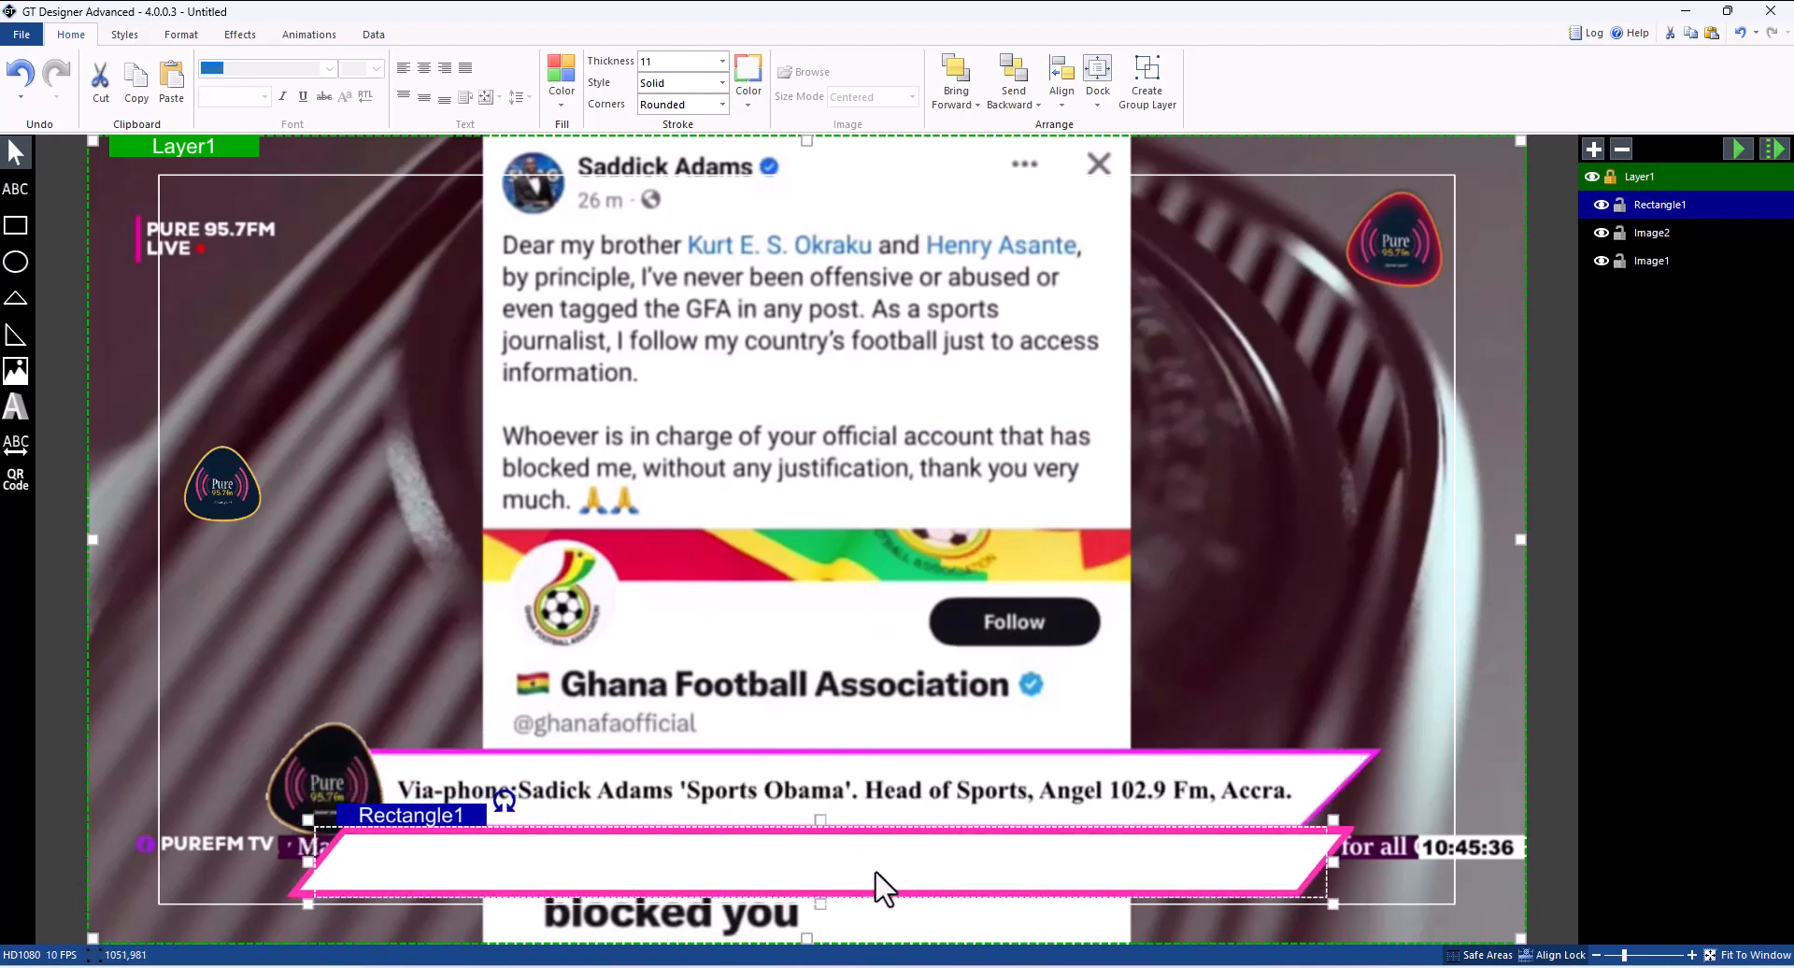
key("ctrl+z")
Set the bar's stroke thickness to 10 and widen the bar slightly to meet the reference bar's slanted right end
left_click(713, 61)
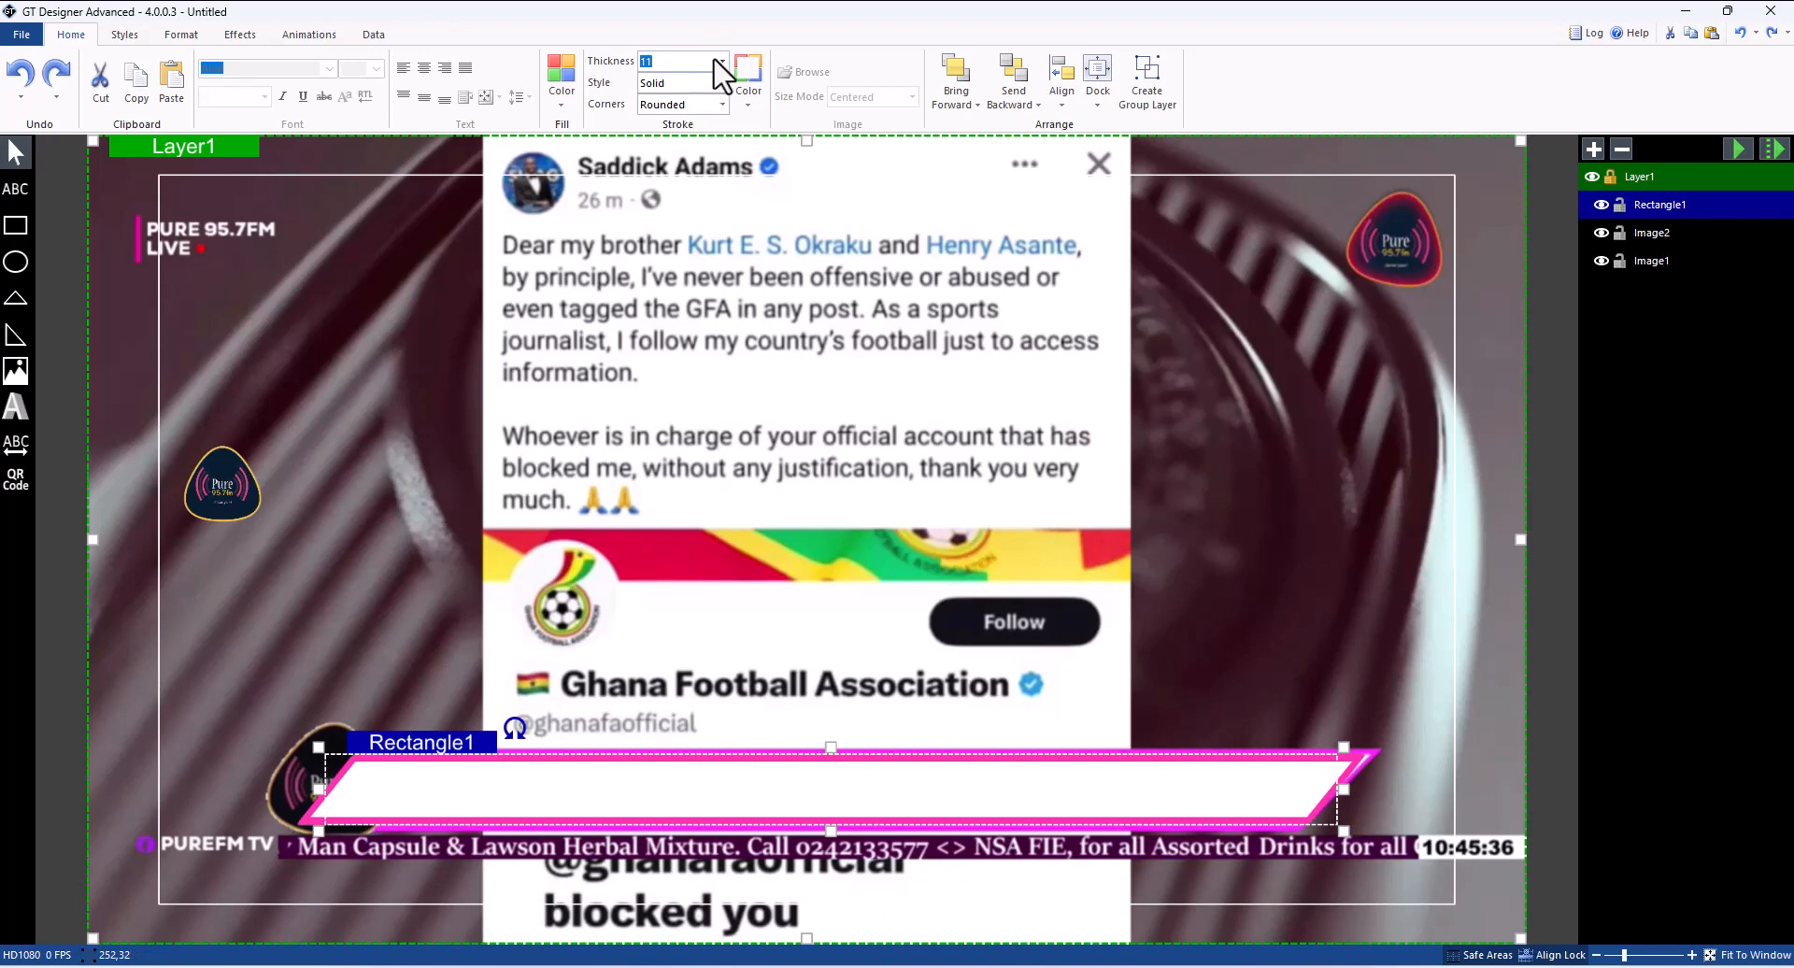
type("10")
key("Return")
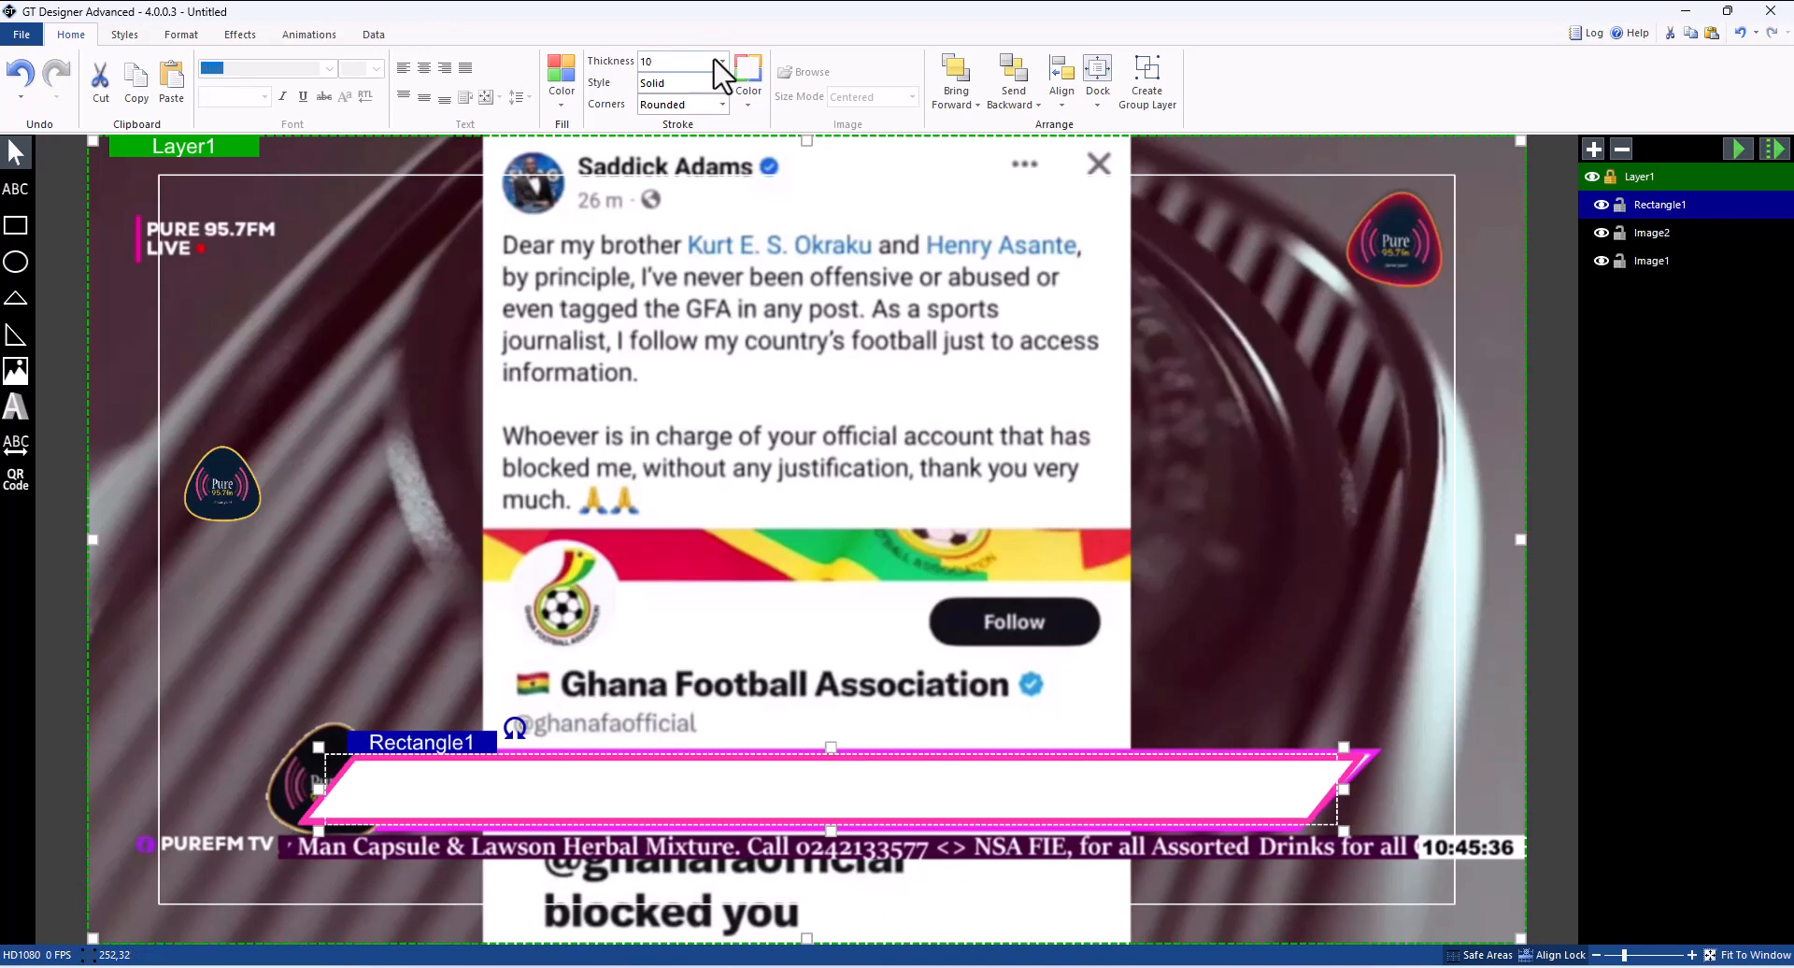
left_click(1285, 521)
left_click(1149, 796)
left_click_drag(1320, 788, 1328, 790)
Change the bar's stroke to the custom magenta-pink colour FF3AD1
left_click(749, 88)
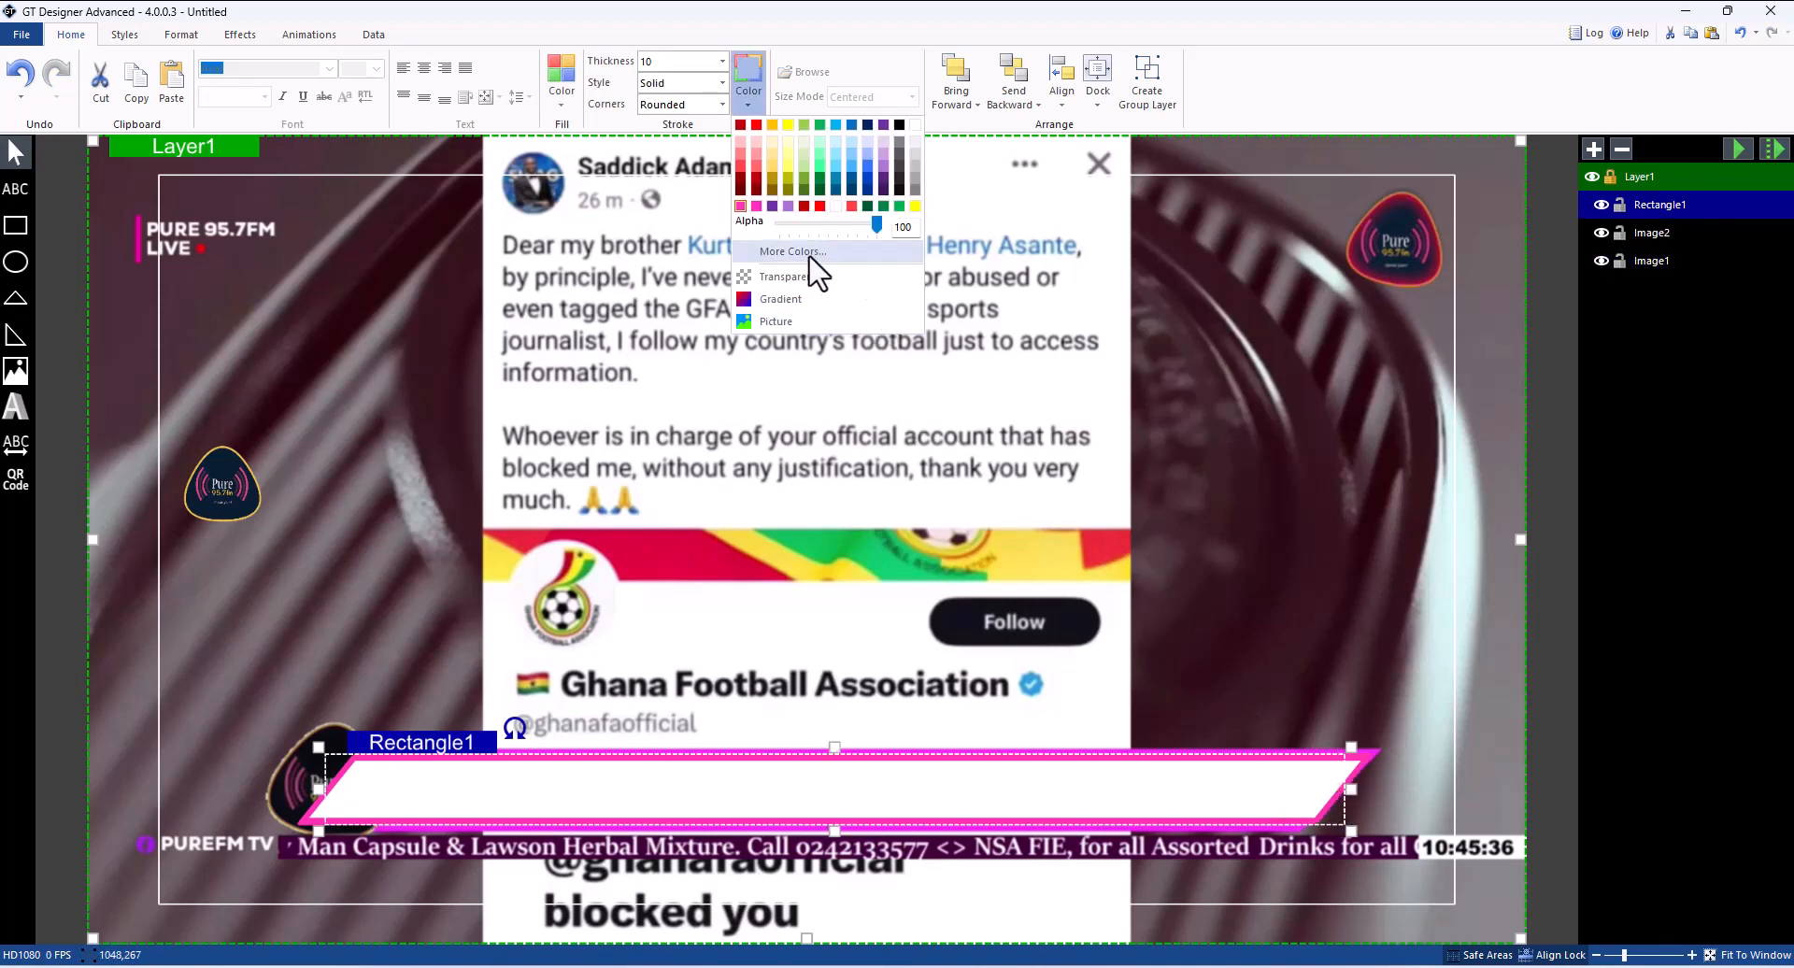
left_click(772, 251)
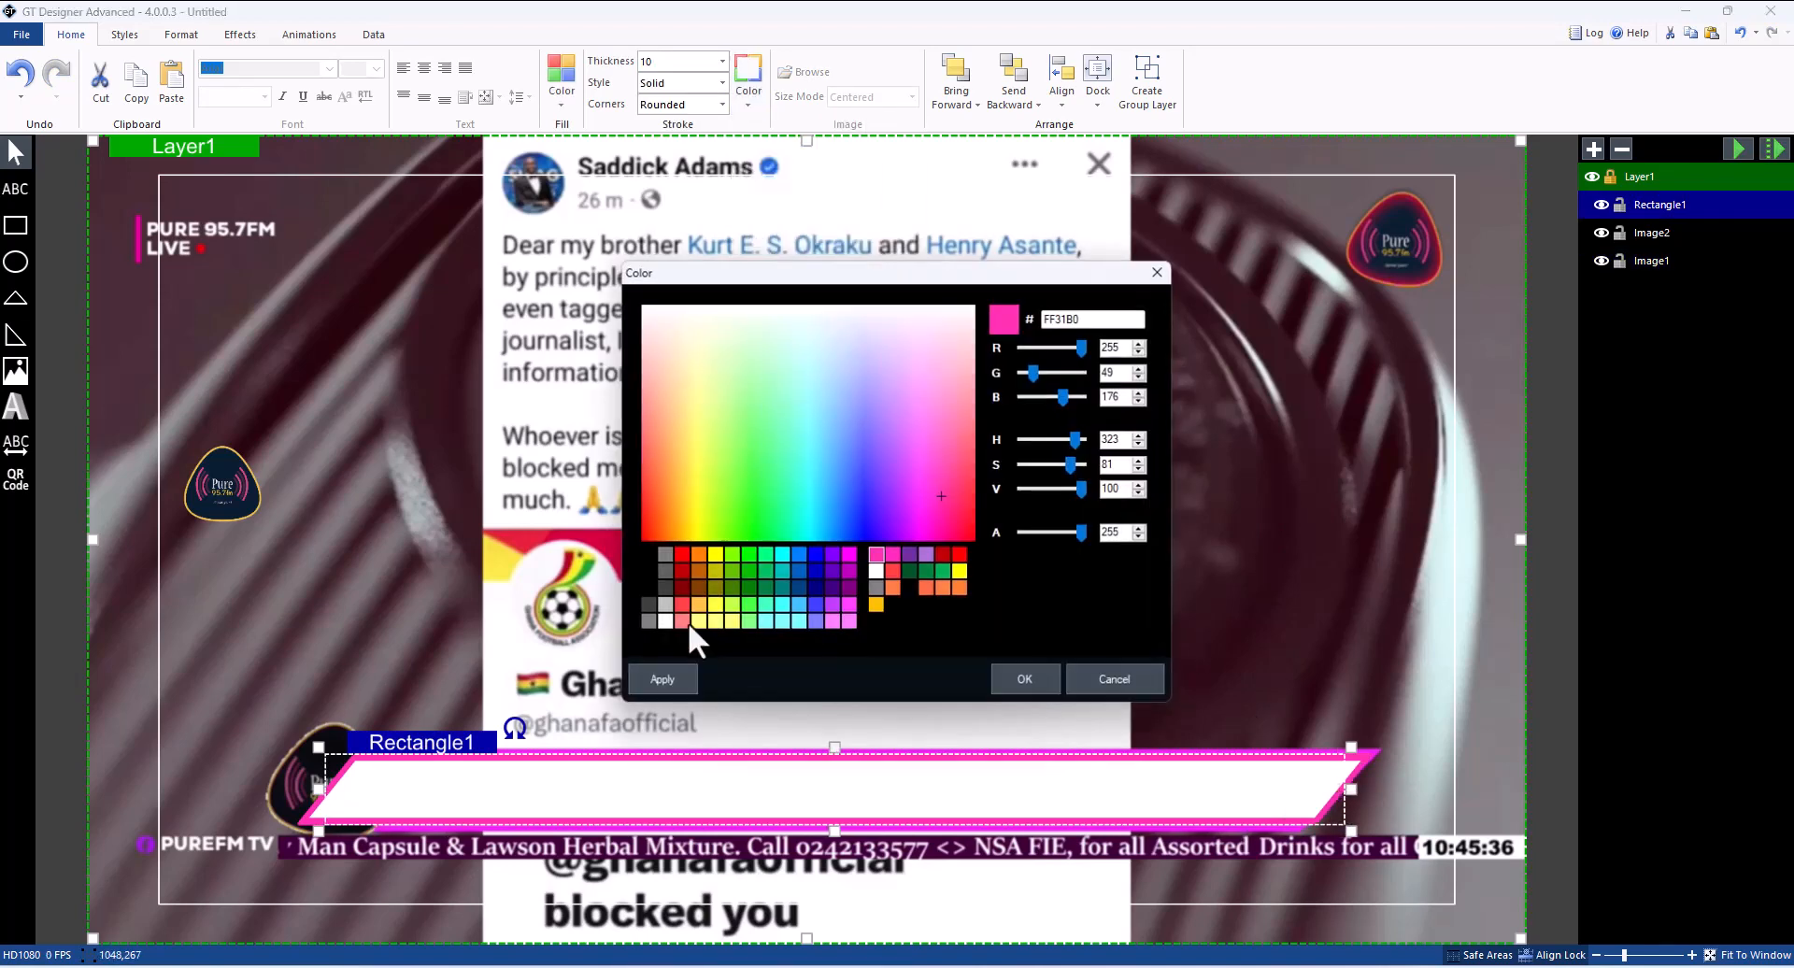
left_click_drag(944, 493, 932, 486)
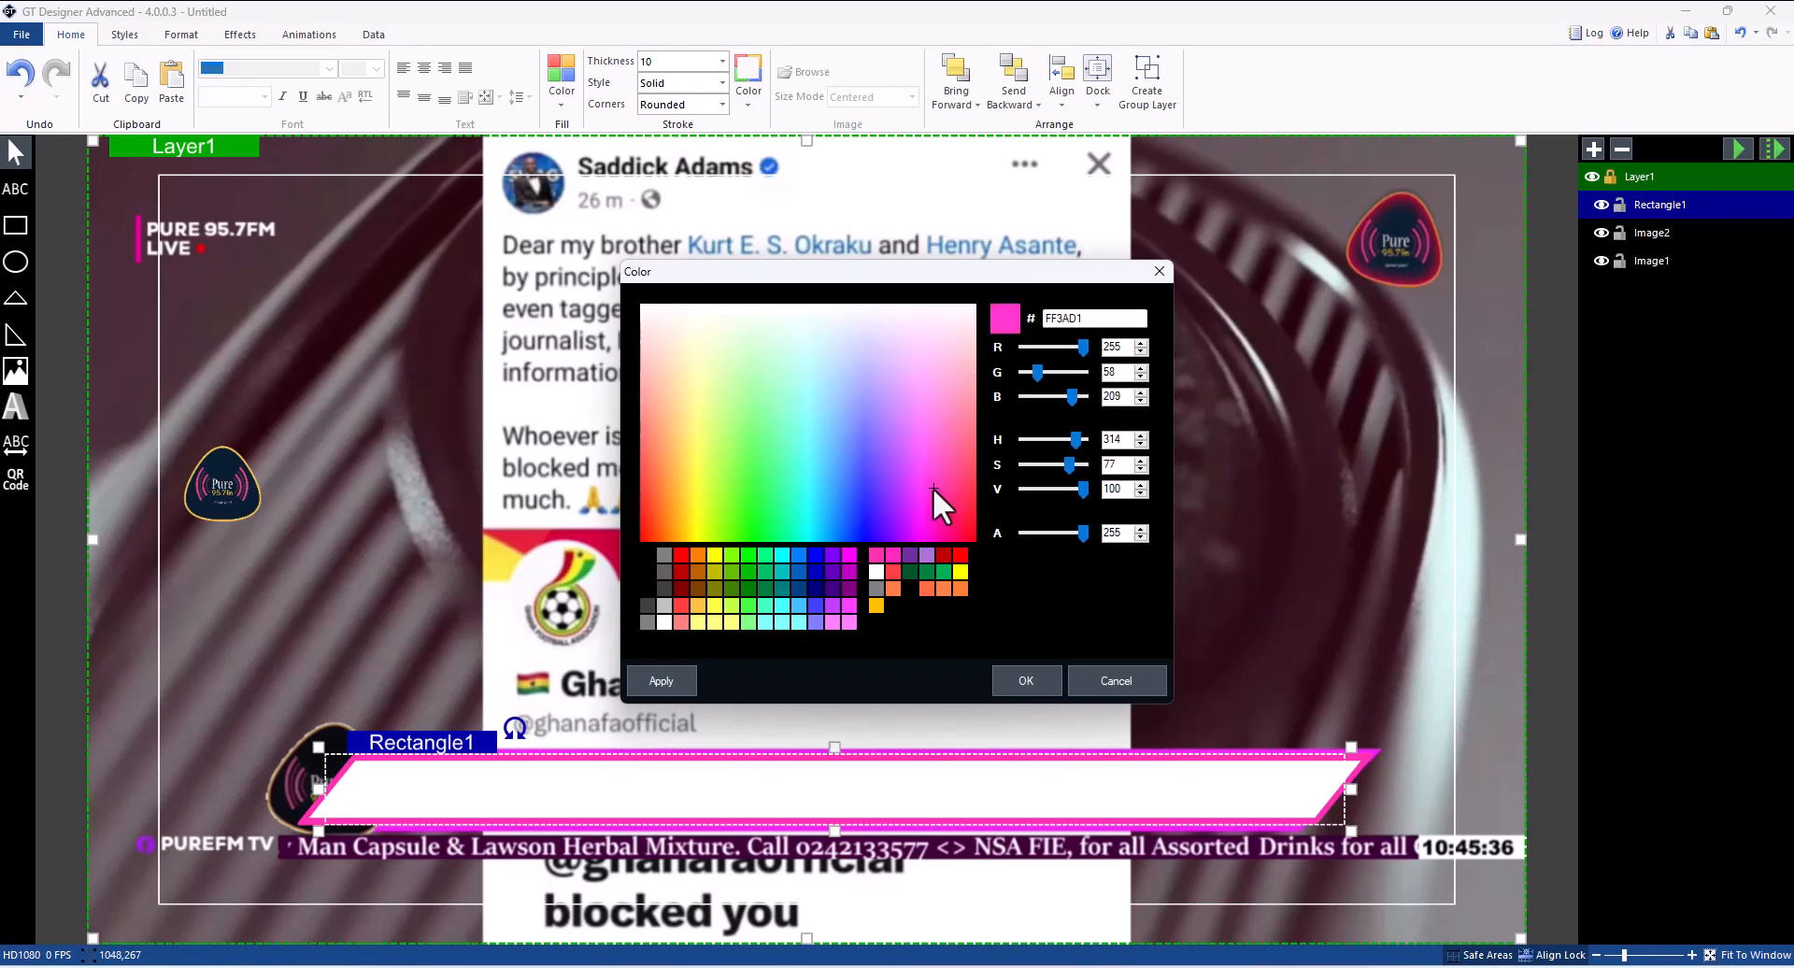
left_click(1033, 669)
Duplicate the Pure FM logo and place the copy over the reference logo in the canvas's upper-right corner
left_click(264, 467)
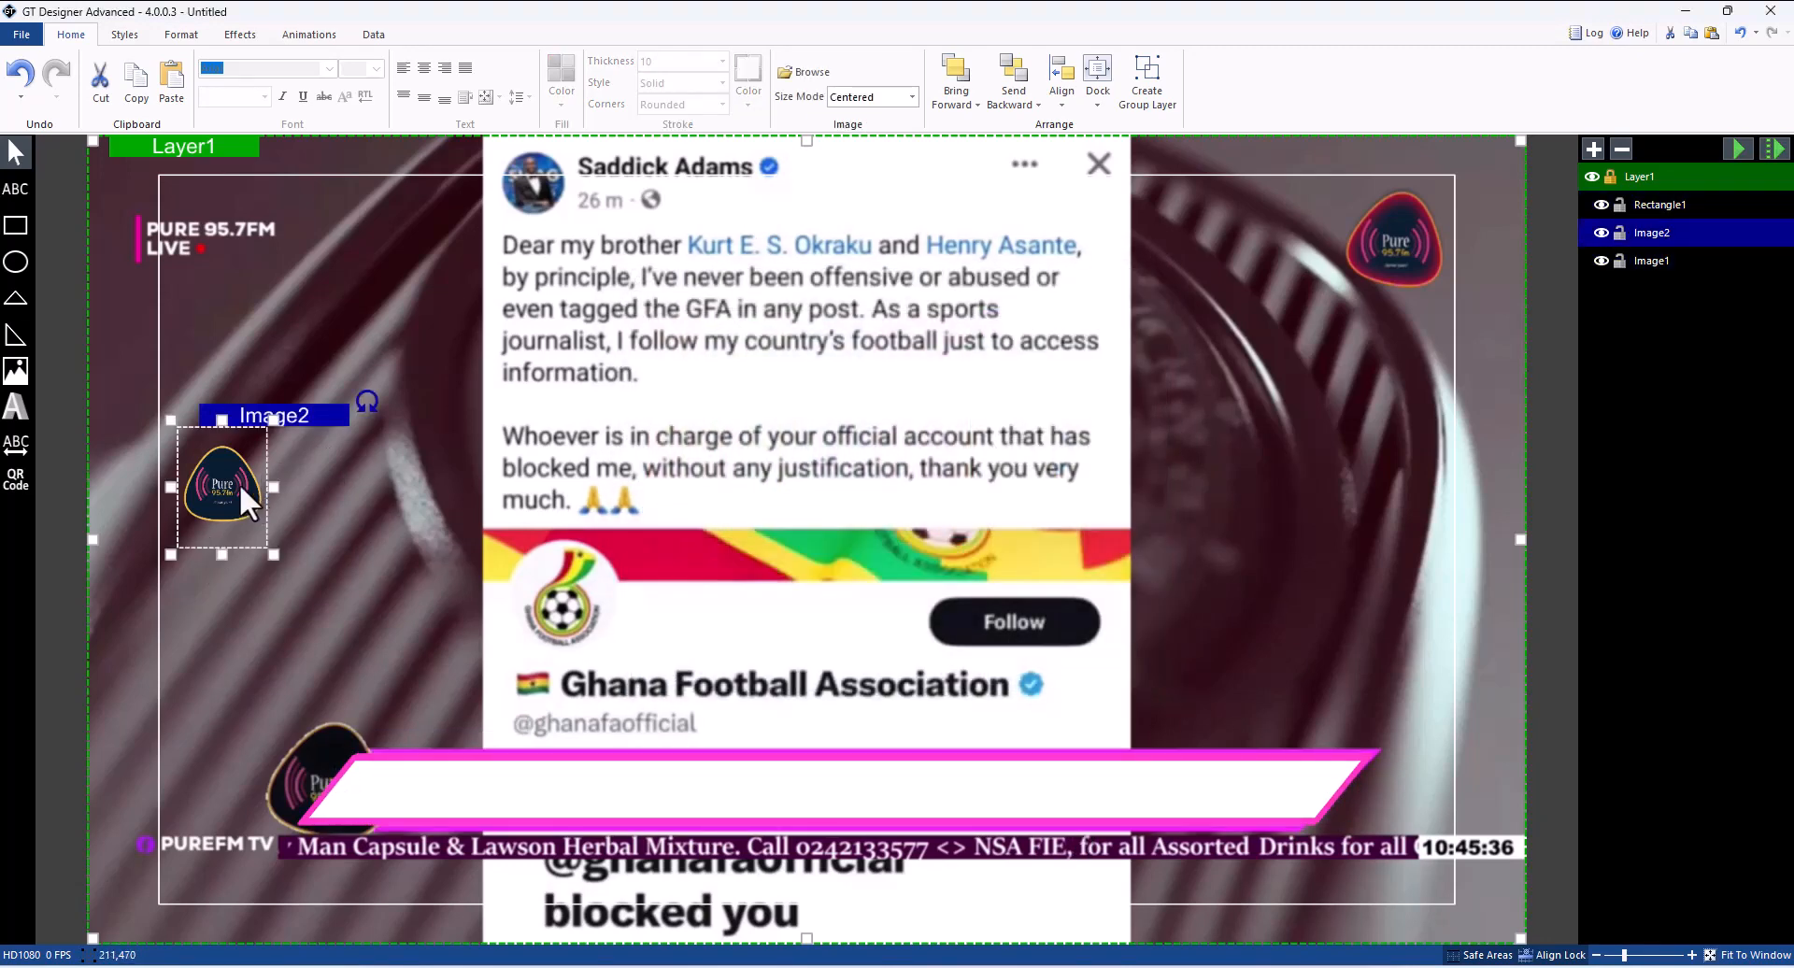
left_click(135, 82)
left_click(172, 82)
left_click_drag(222, 481, 1399, 233)
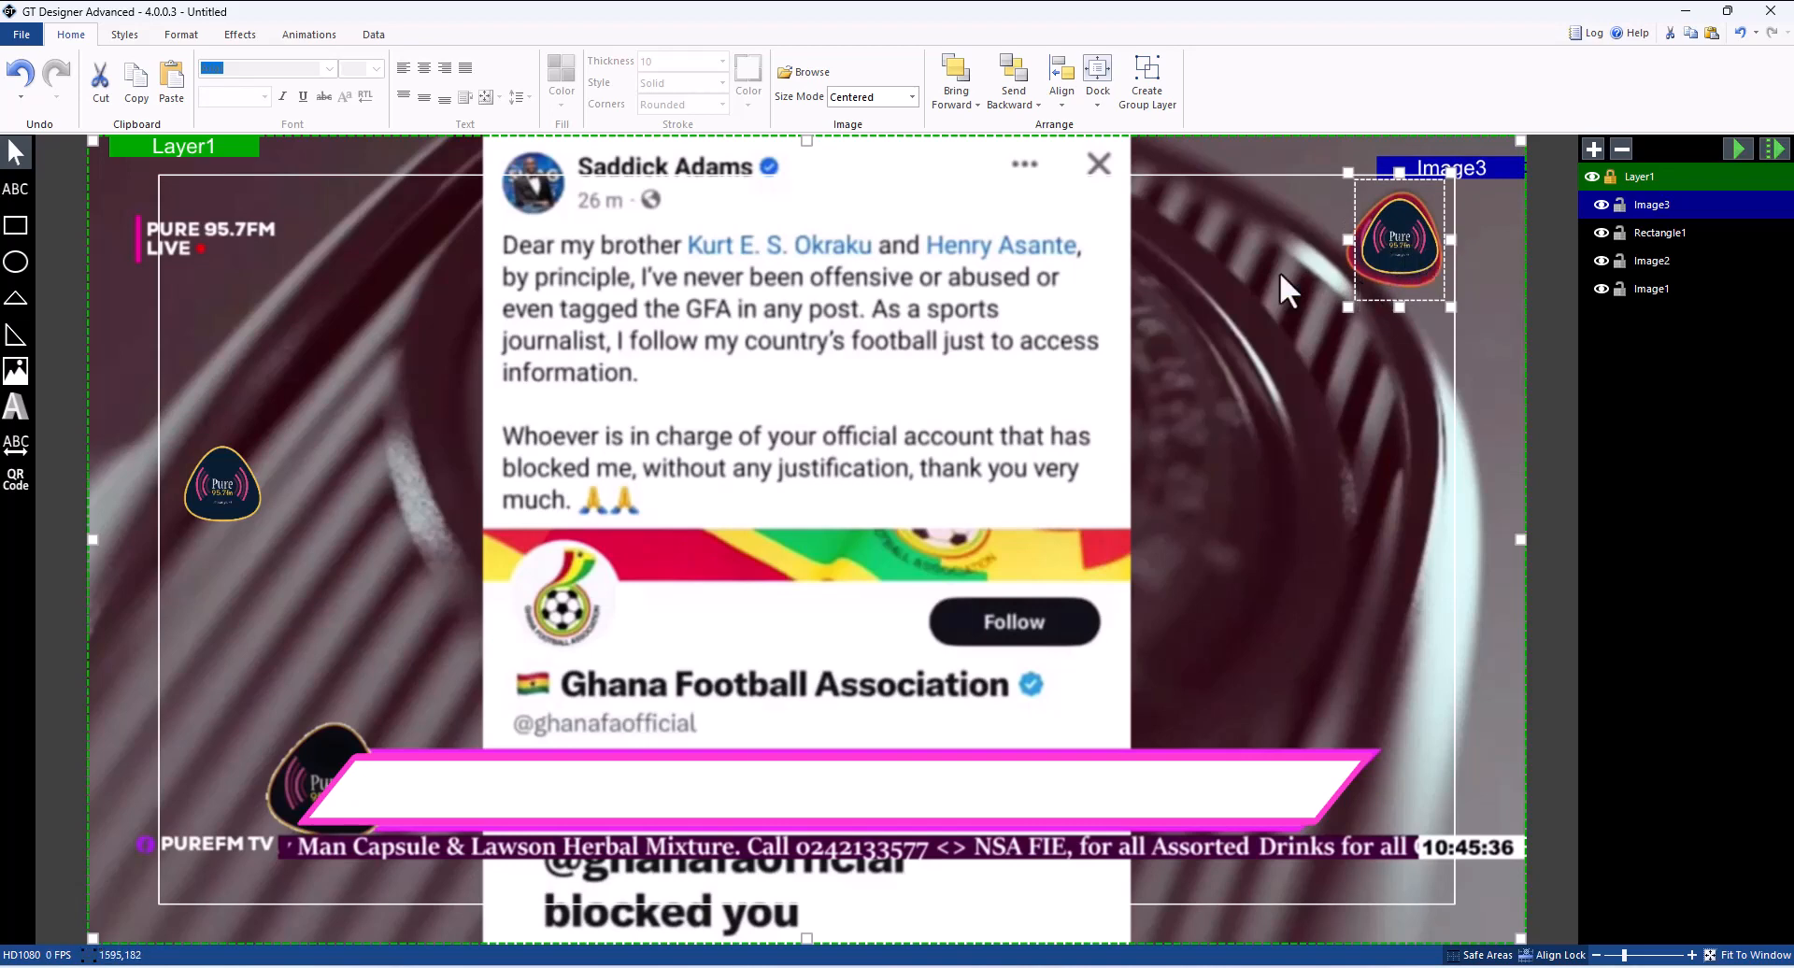
Move the original Pure FM logo onto the reference logo at the bar's left end and enlarge it to match
left_click_drag(208, 513, 295, 789)
left_click_drag(357, 725, 392, 671)
left_click_drag(354, 774, 287, 775)
key("ctrl+z")
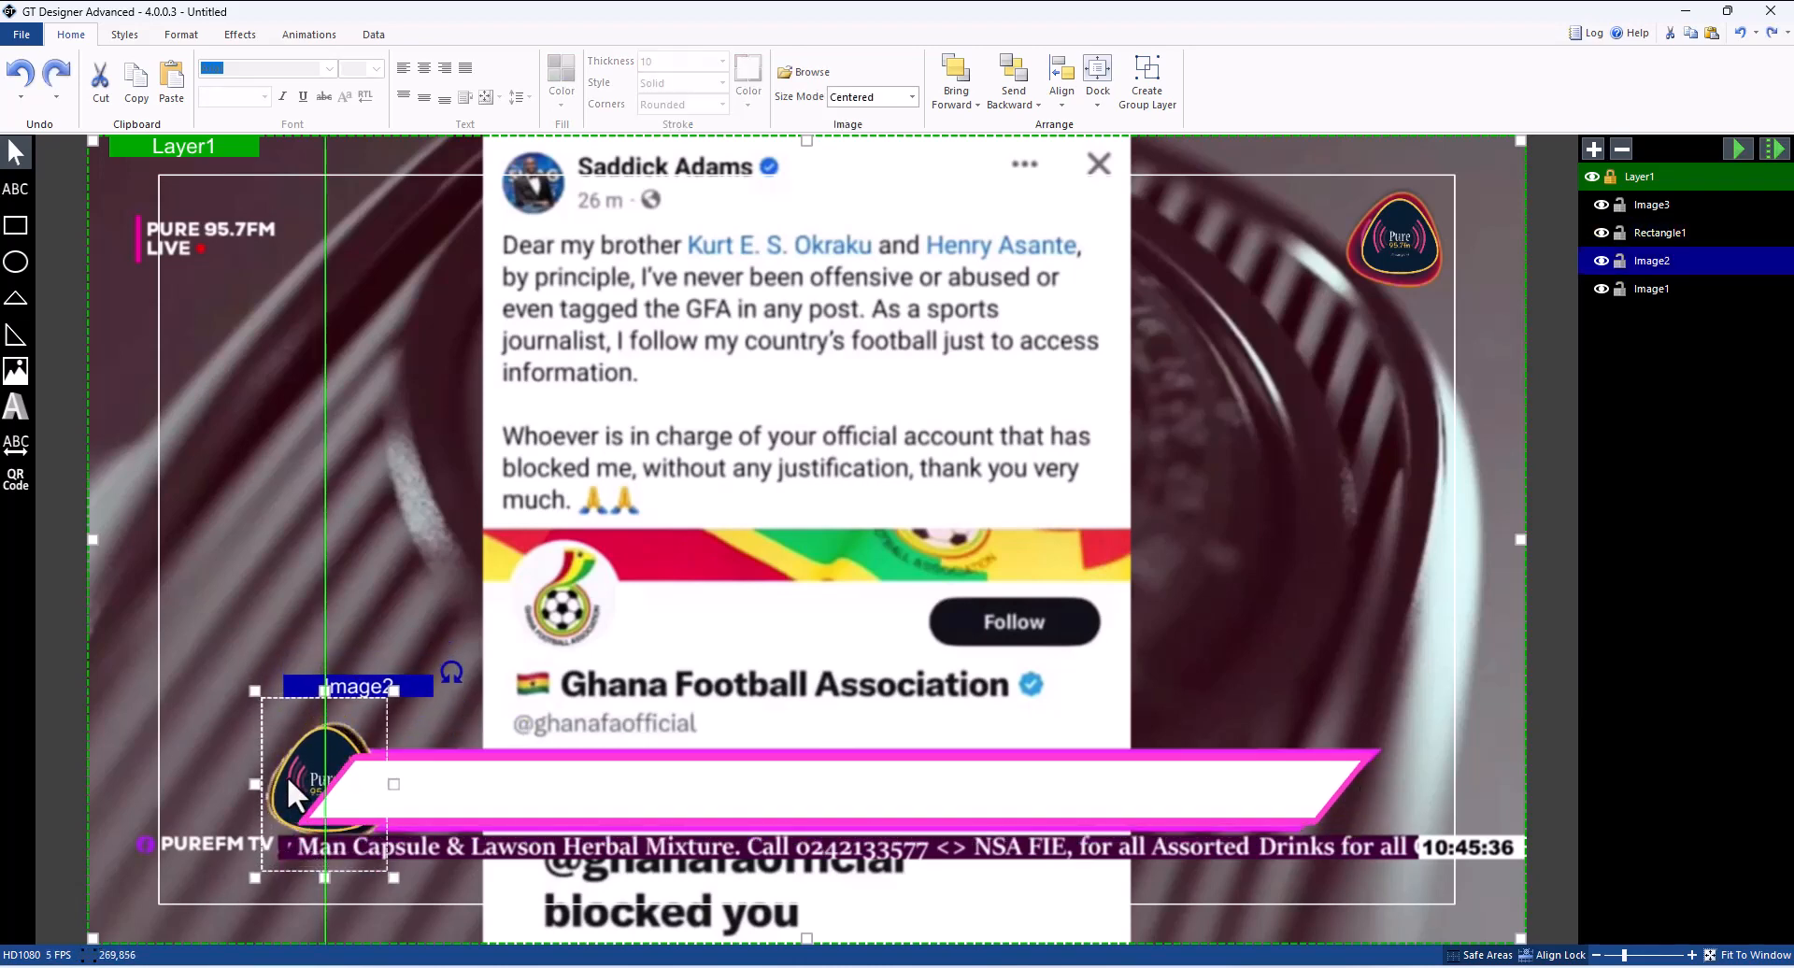
left_click_drag(392, 691, 408, 641)
left_click_drag(348, 738, 340, 760)
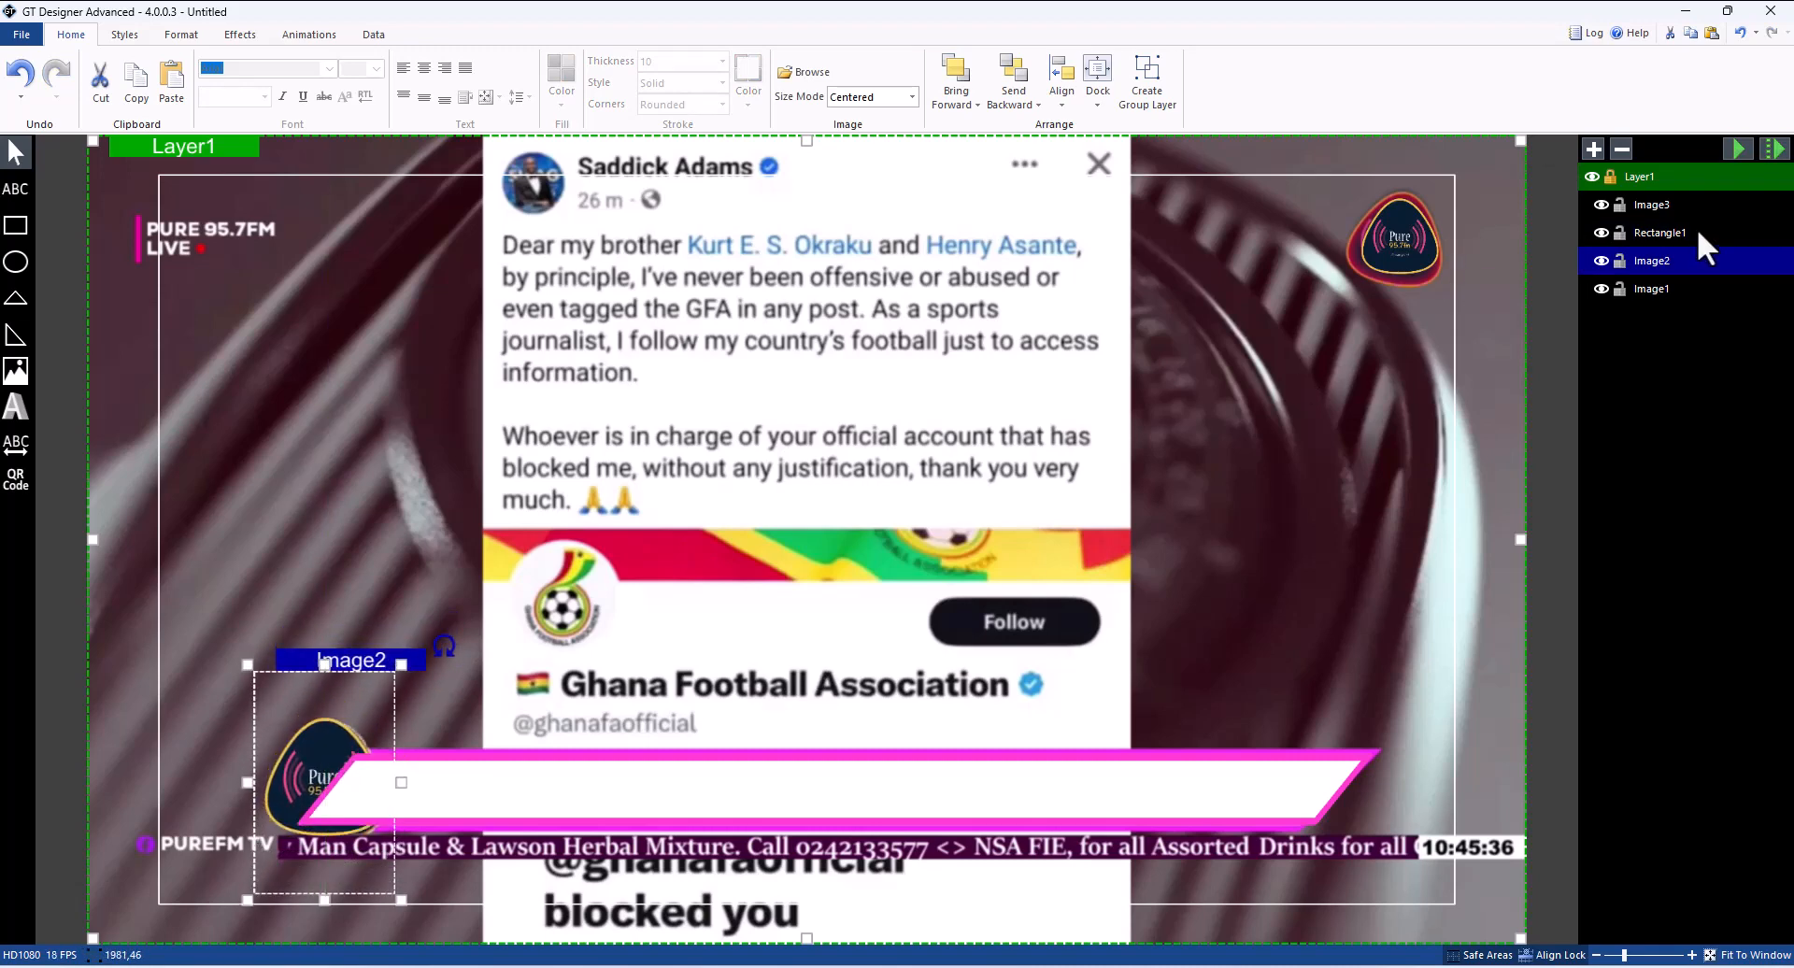
Bring the Pure FM logo at the bar's left end to the front of the layer order and fine-tune its position over the reference logo
left_click_drag(1661, 259, 1646, 215)
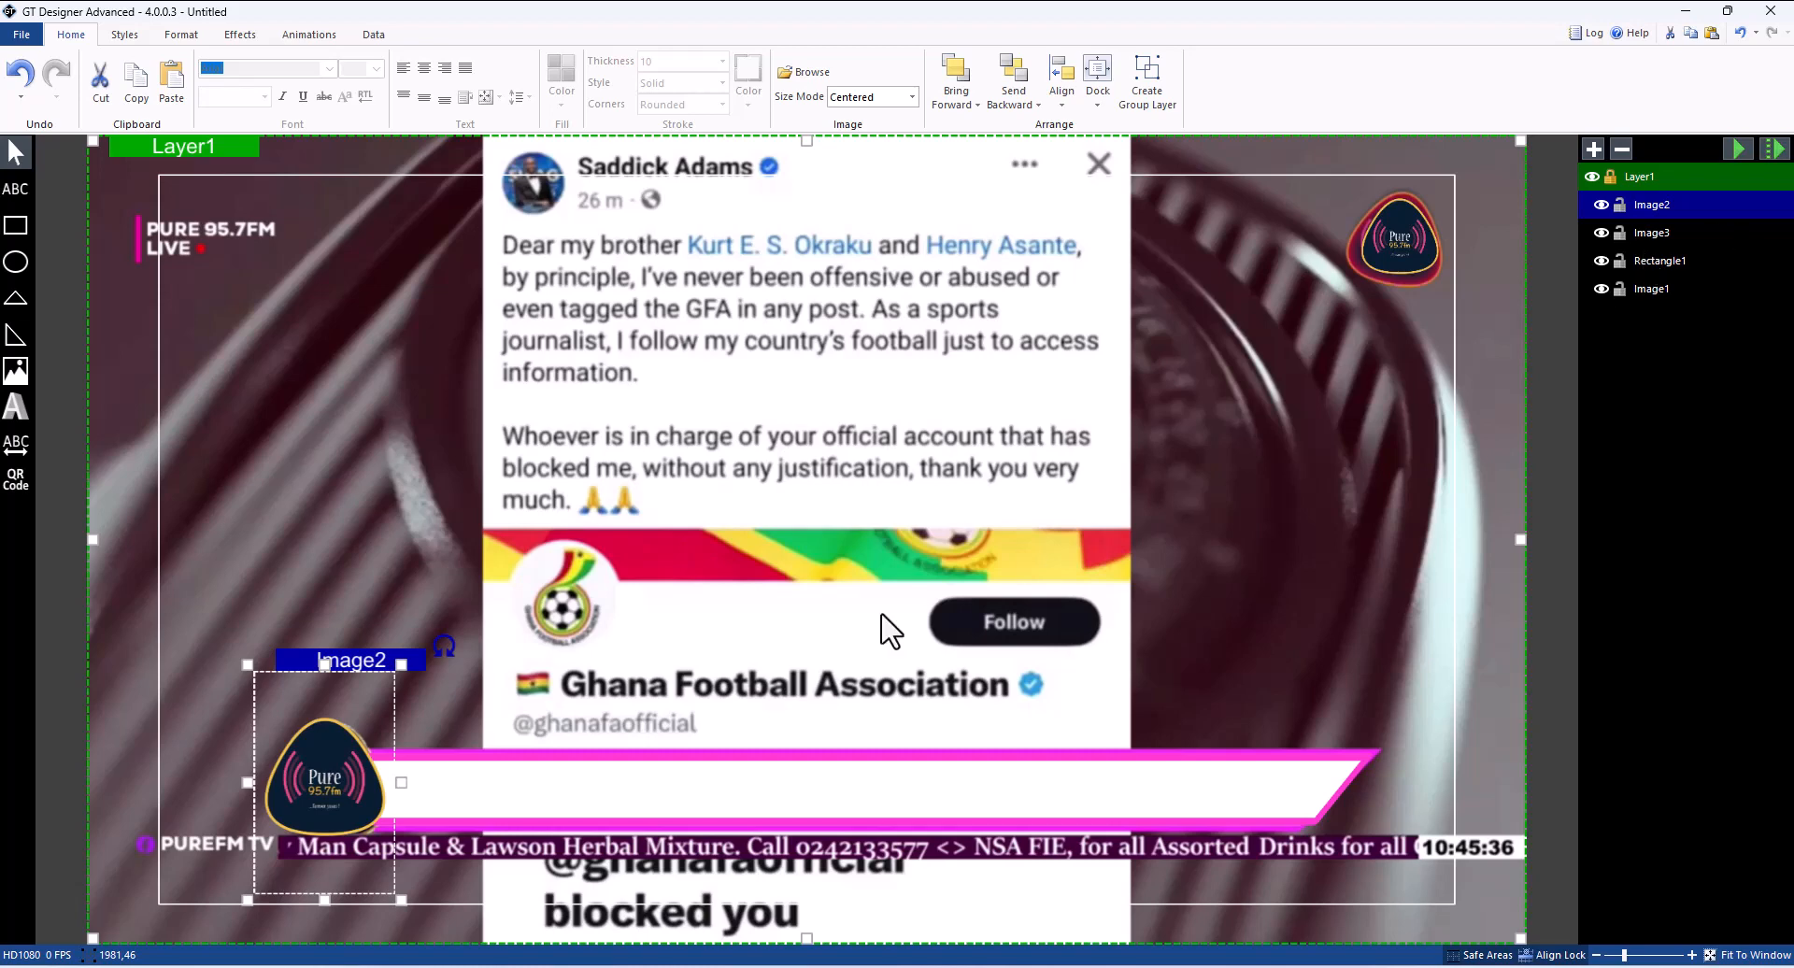
left_click(316, 788)
left_click(319, 794)
mouse_move(334, 794)
left_mouse_down()
mouse_move(332, 760)
mouse_move(339, 794)
left_mouse_up()
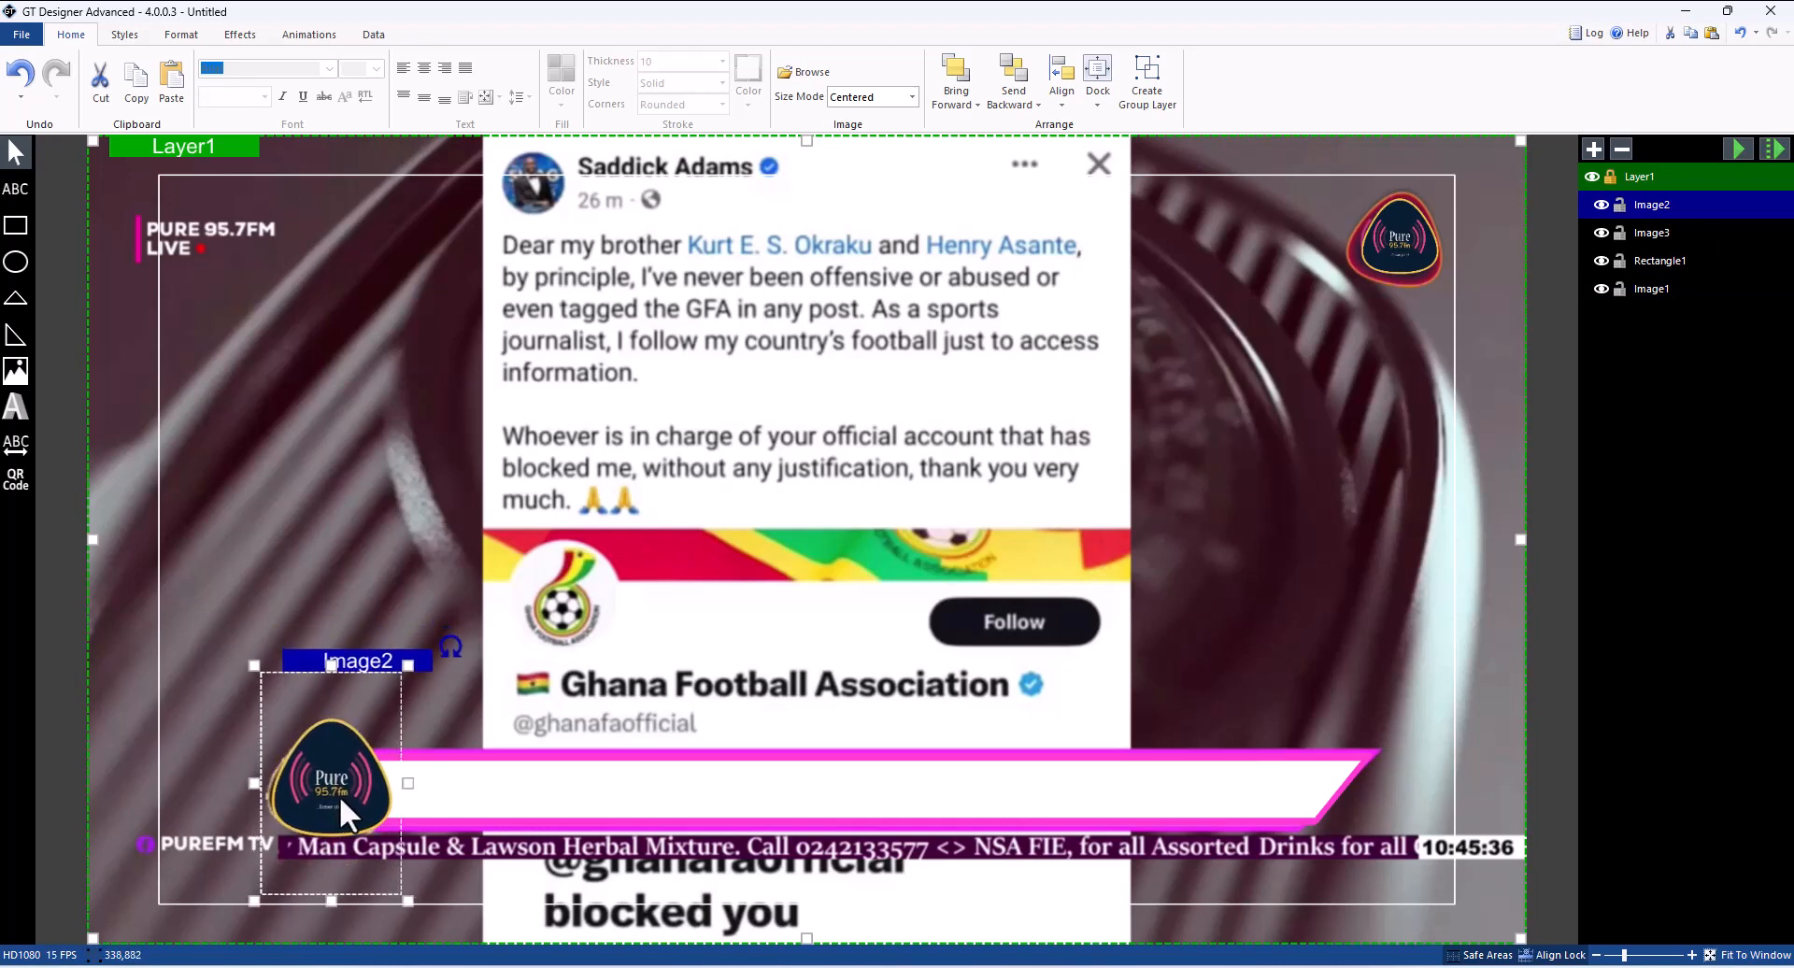
left_click_drag(404, 669, 400, 666)
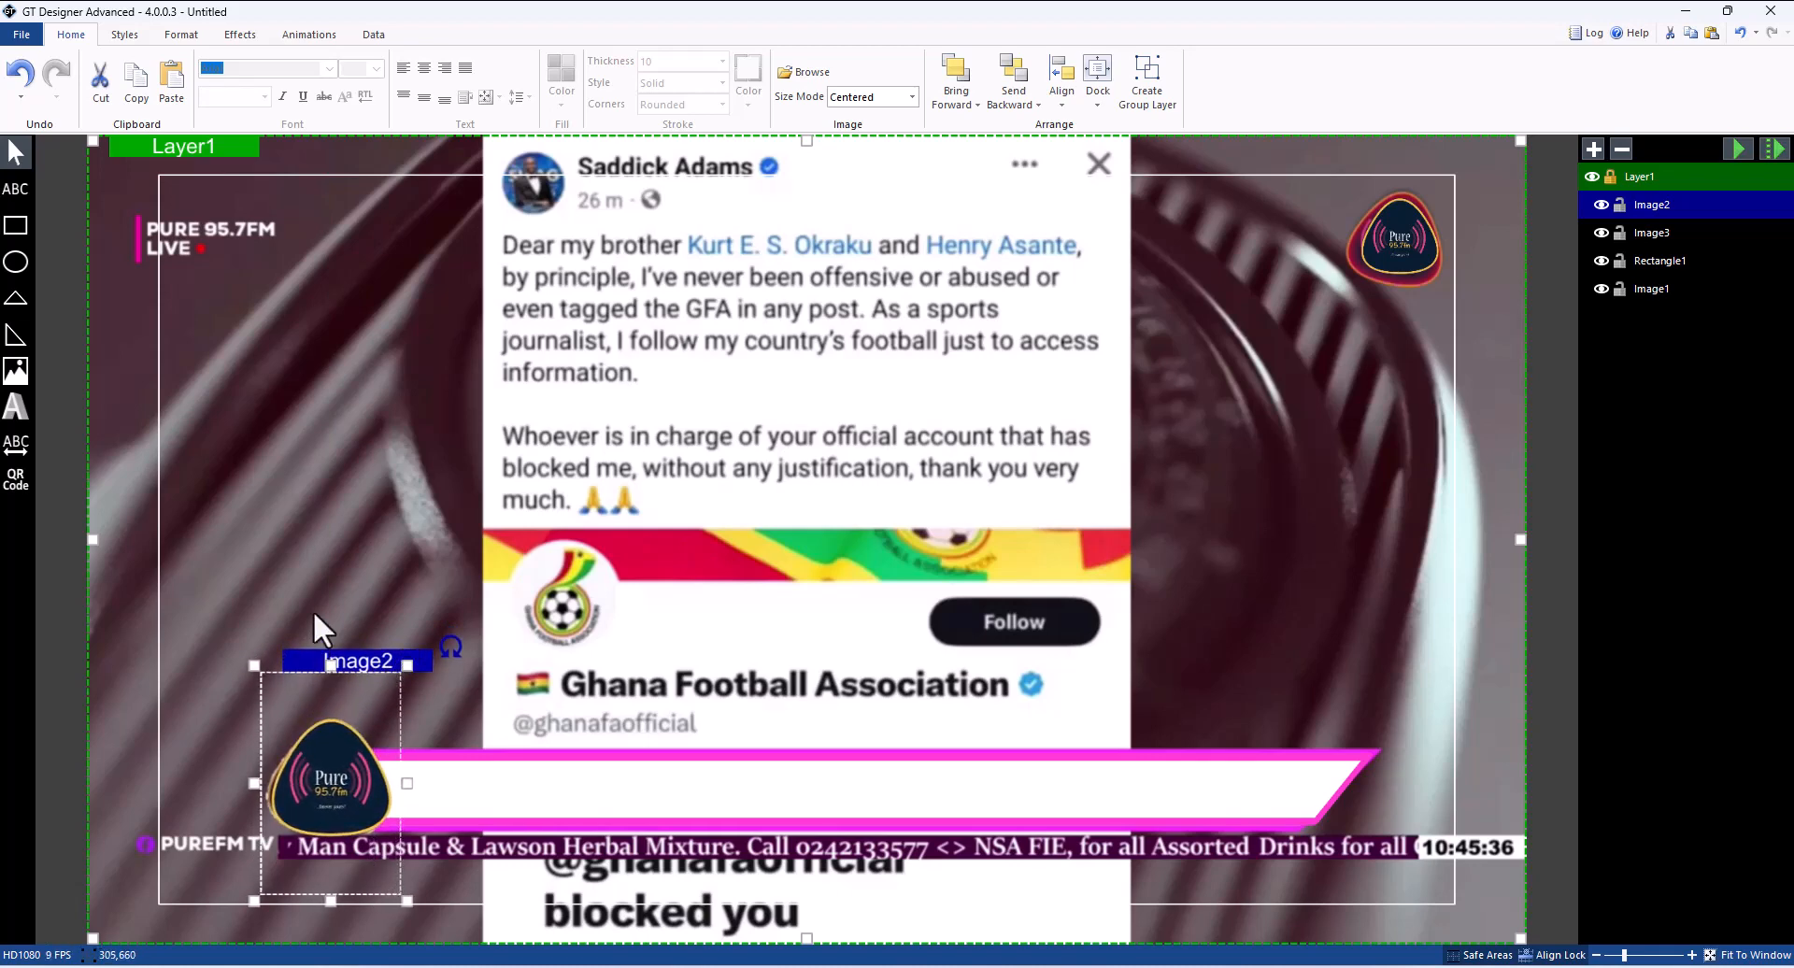
left_click(363, 759)
left_click(346, 798)
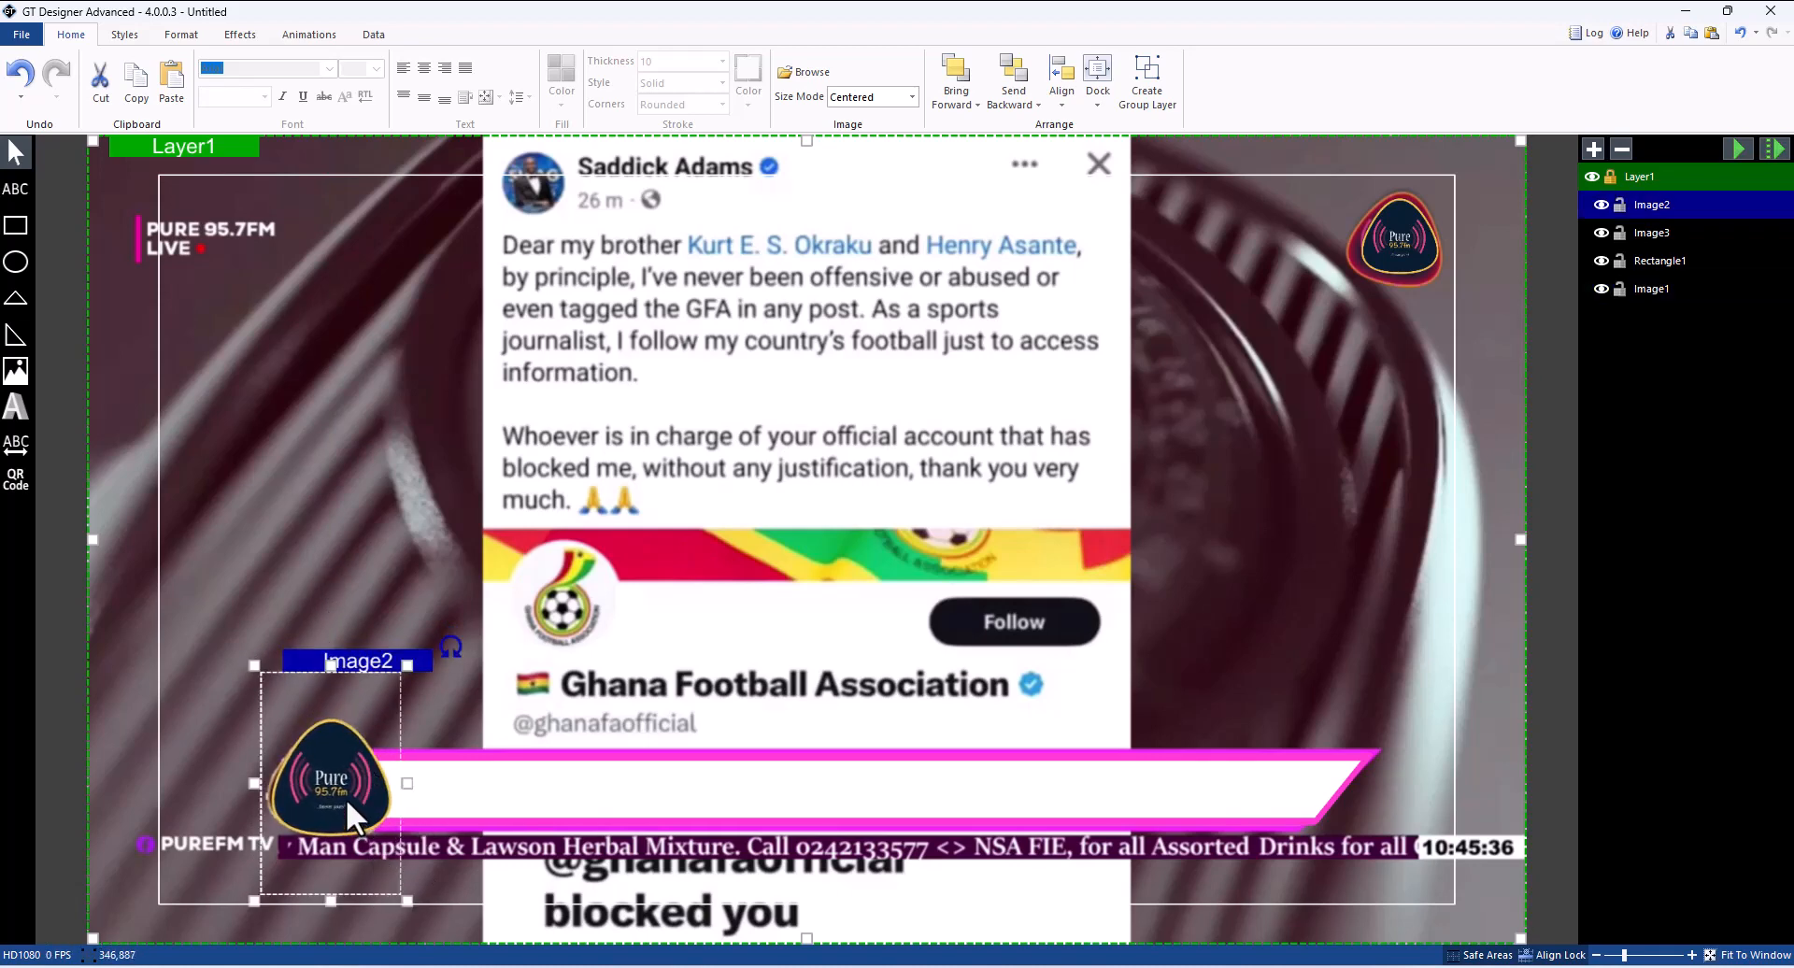
left_click(335, 578)
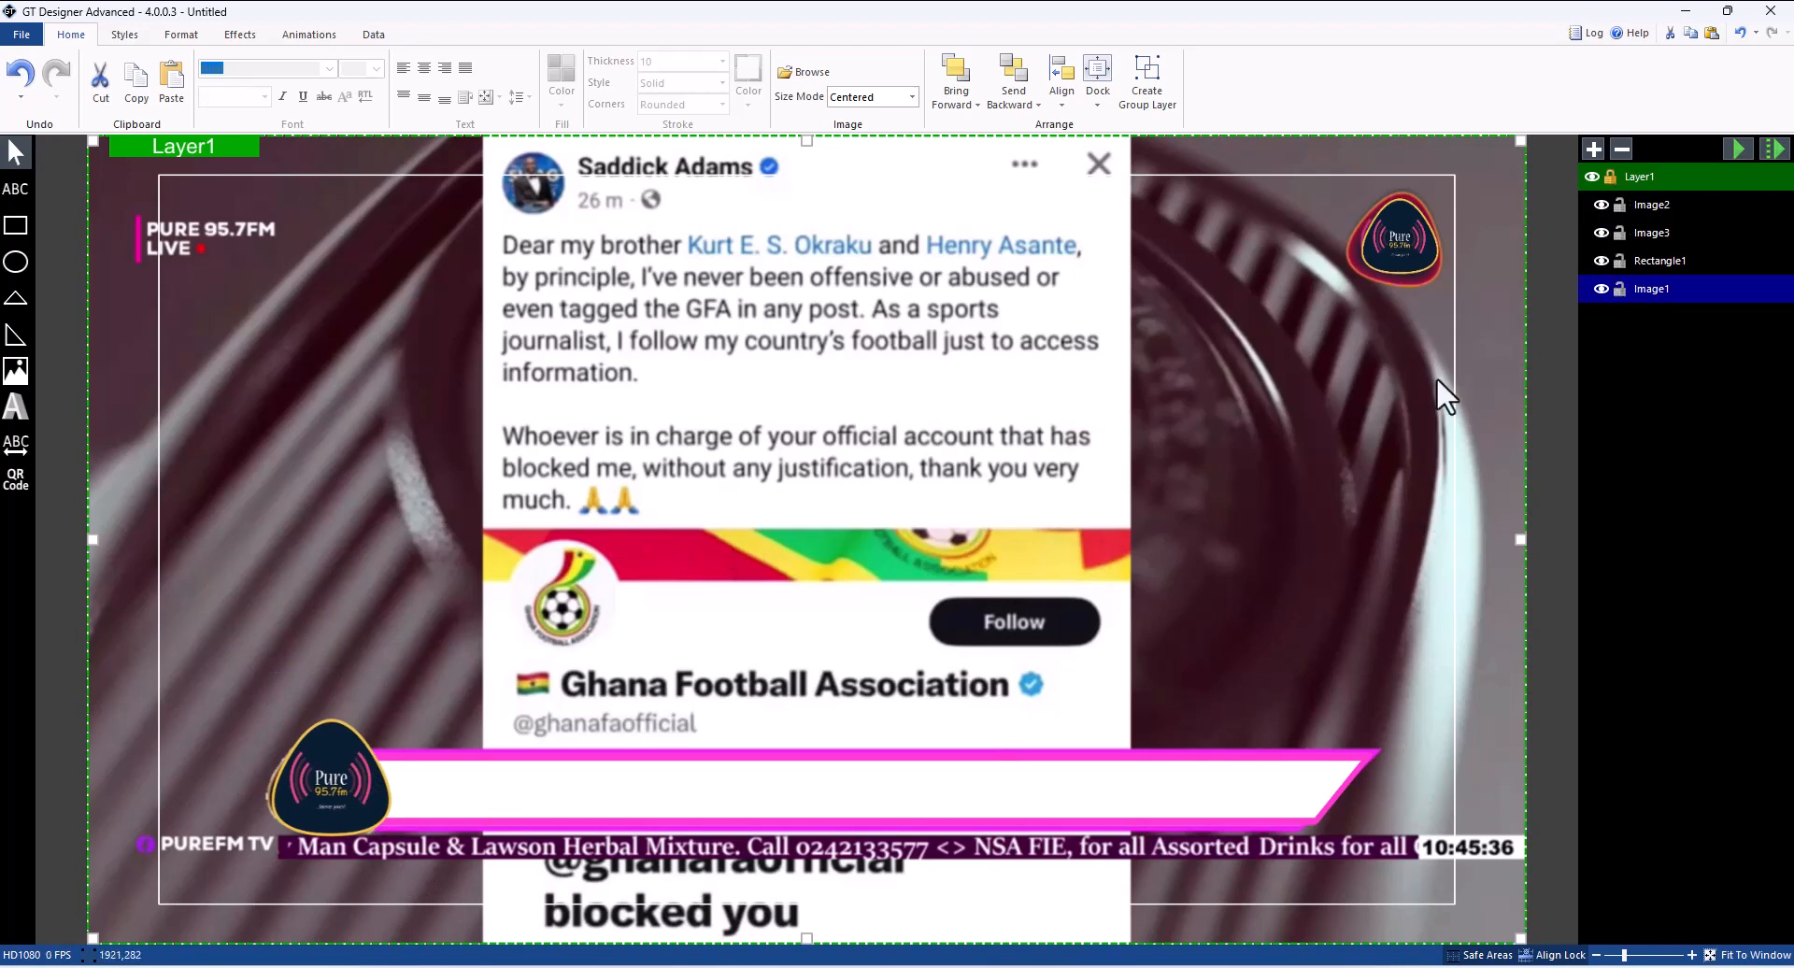
Hide the reference screenshot and the upper-right logo, leaving only the caption bar and its left logo showing
left_click(1600, 290)
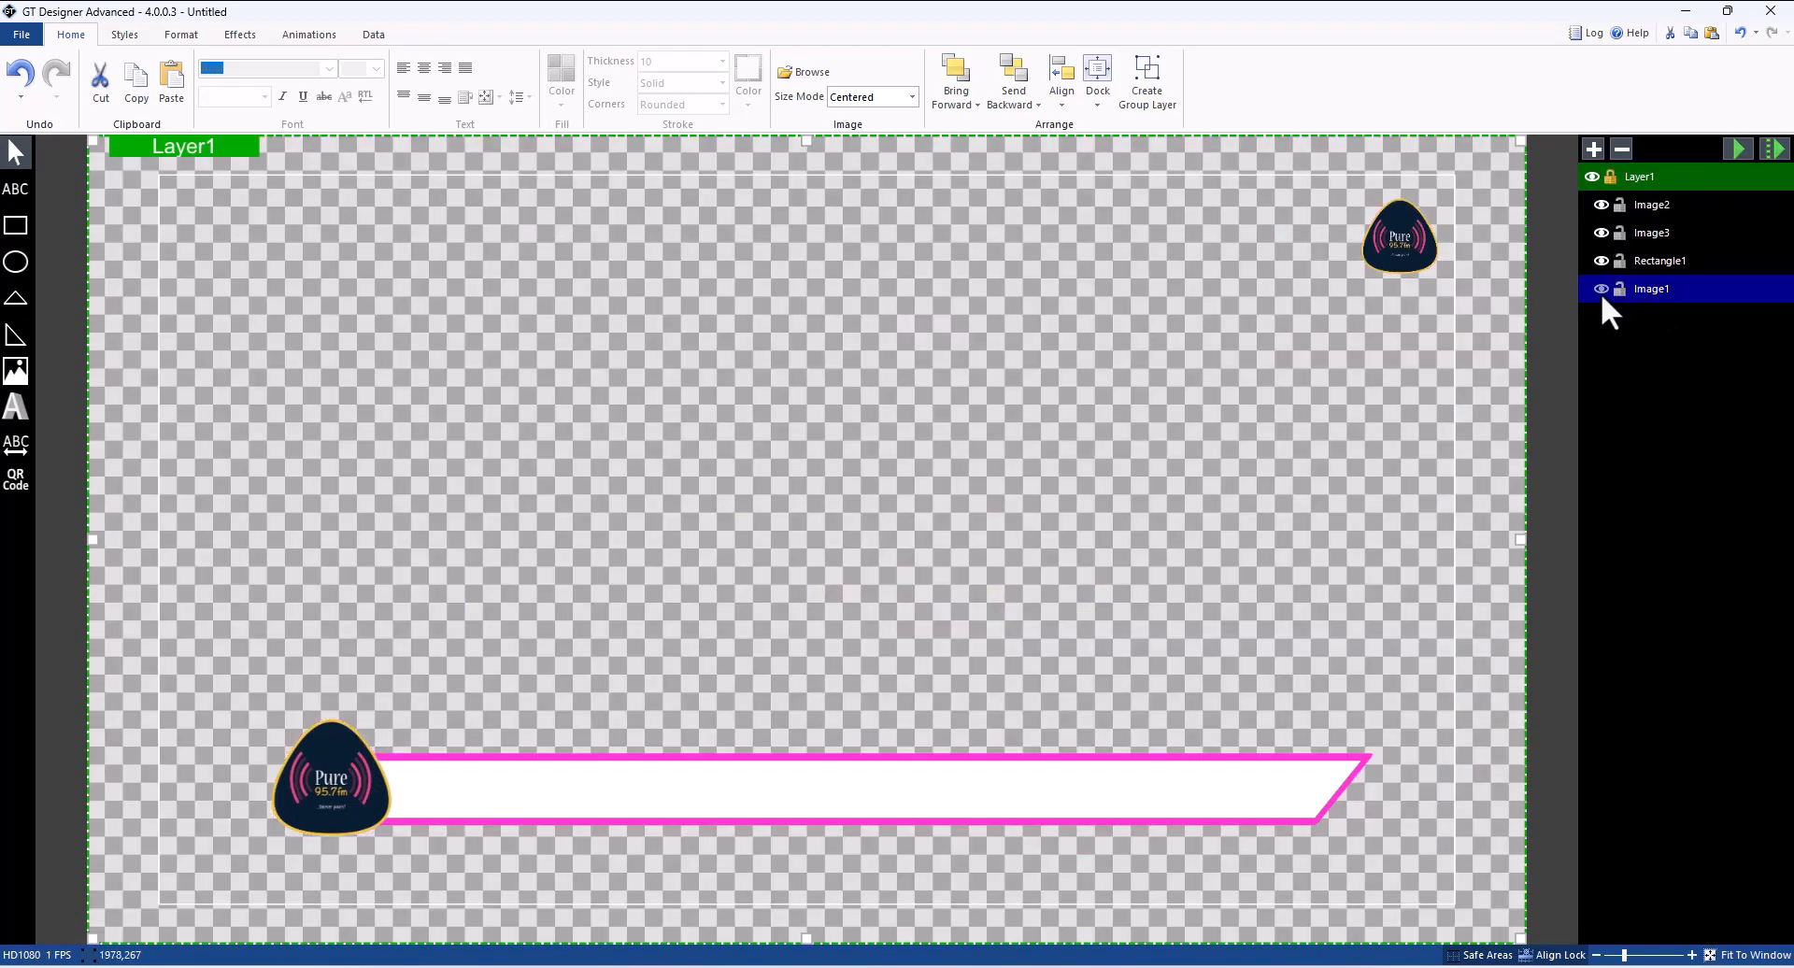
left_click(809, 450)
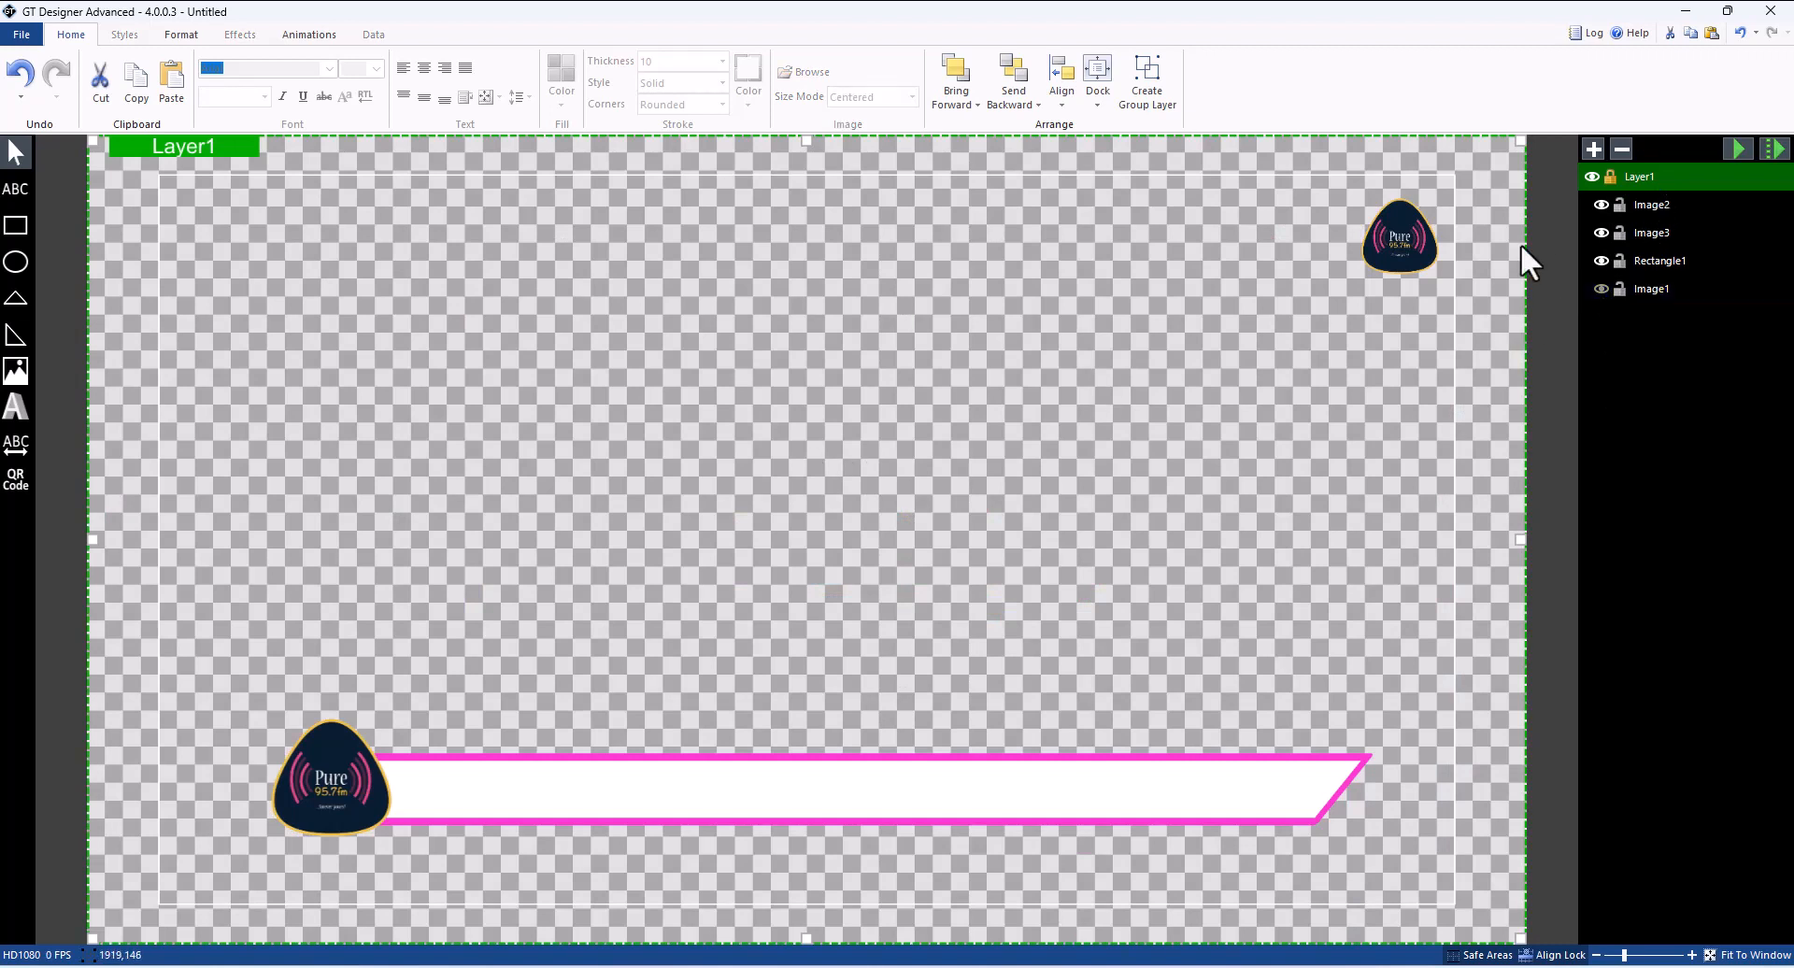
left_click(1436, 221)
left_click(1599, 232)
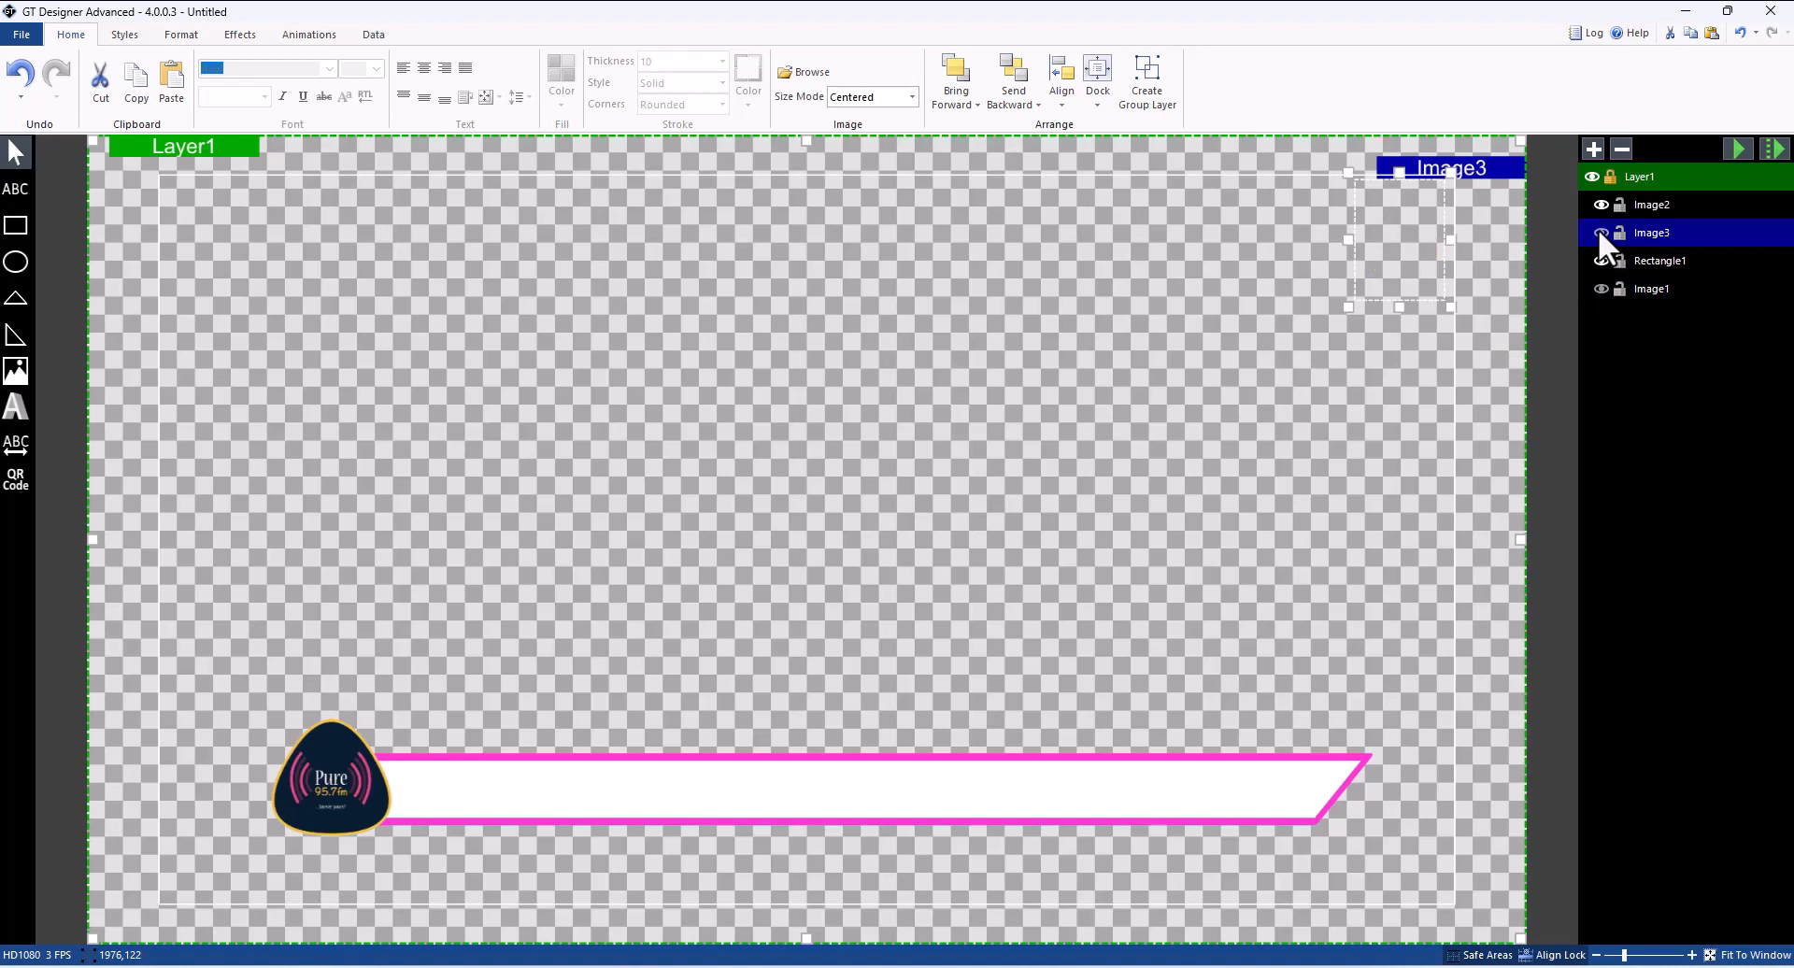
left_click(1258, 534)
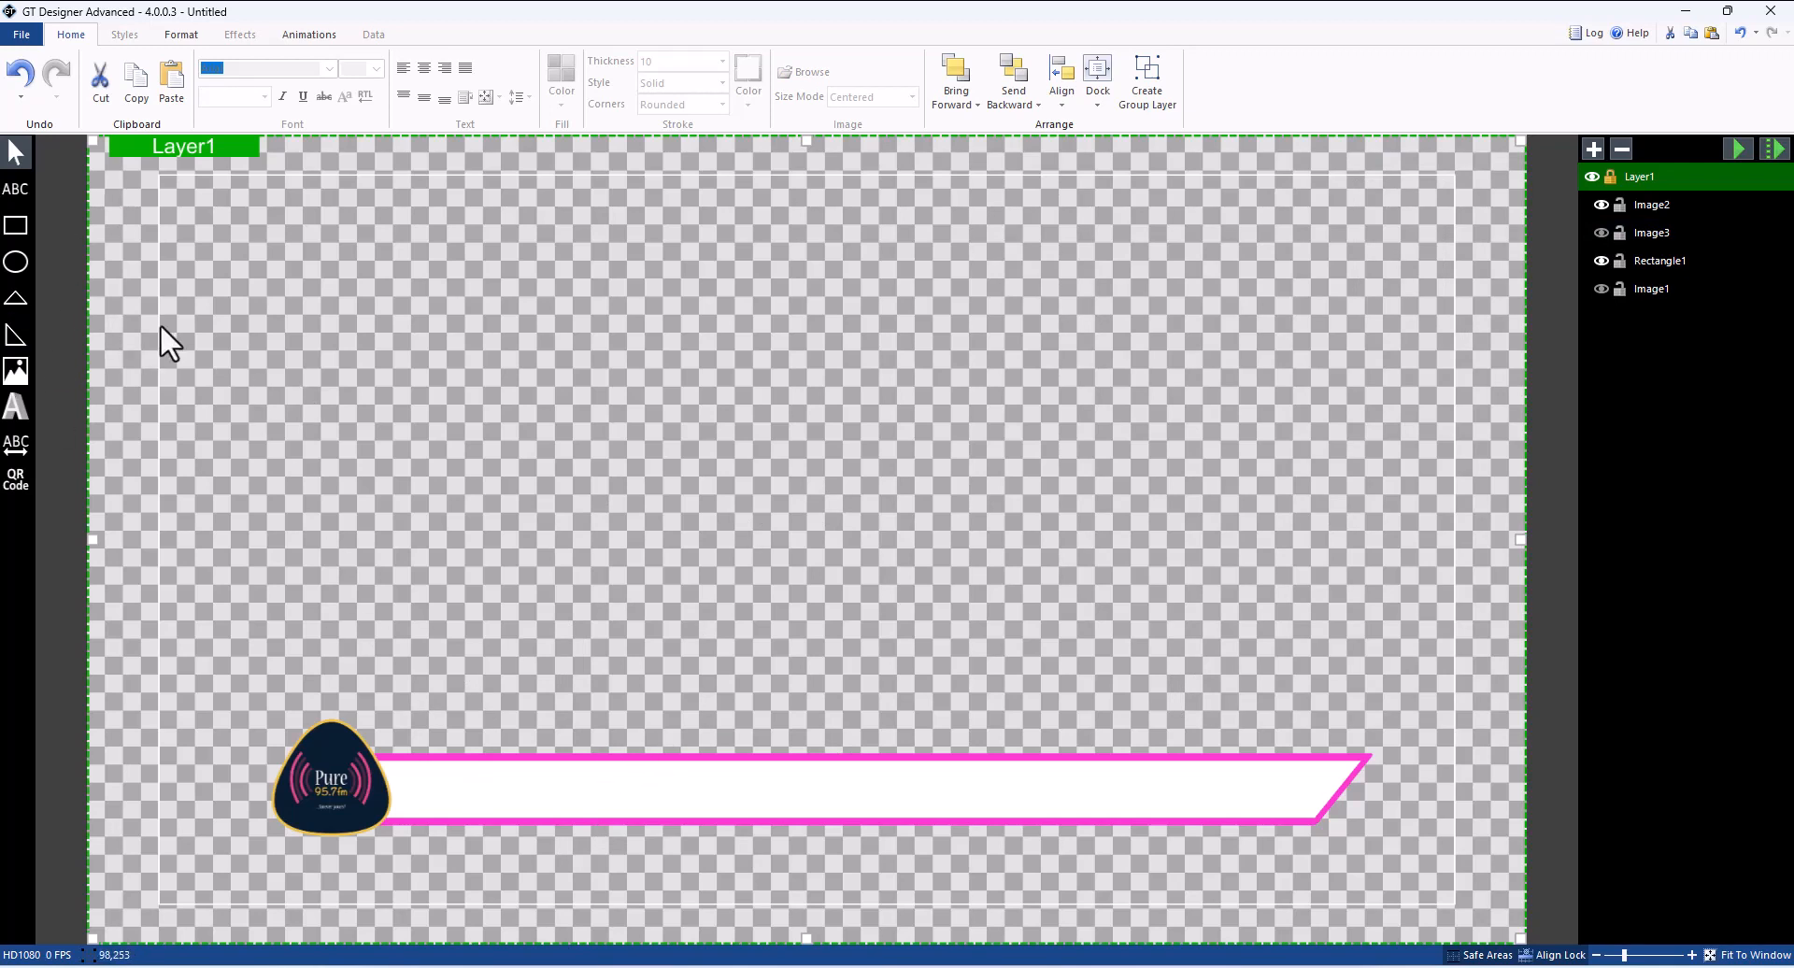
Export the visible caption bar and logo as a PNG named "title bar puire fm" in the Downloads folder
left_click(20, 34)
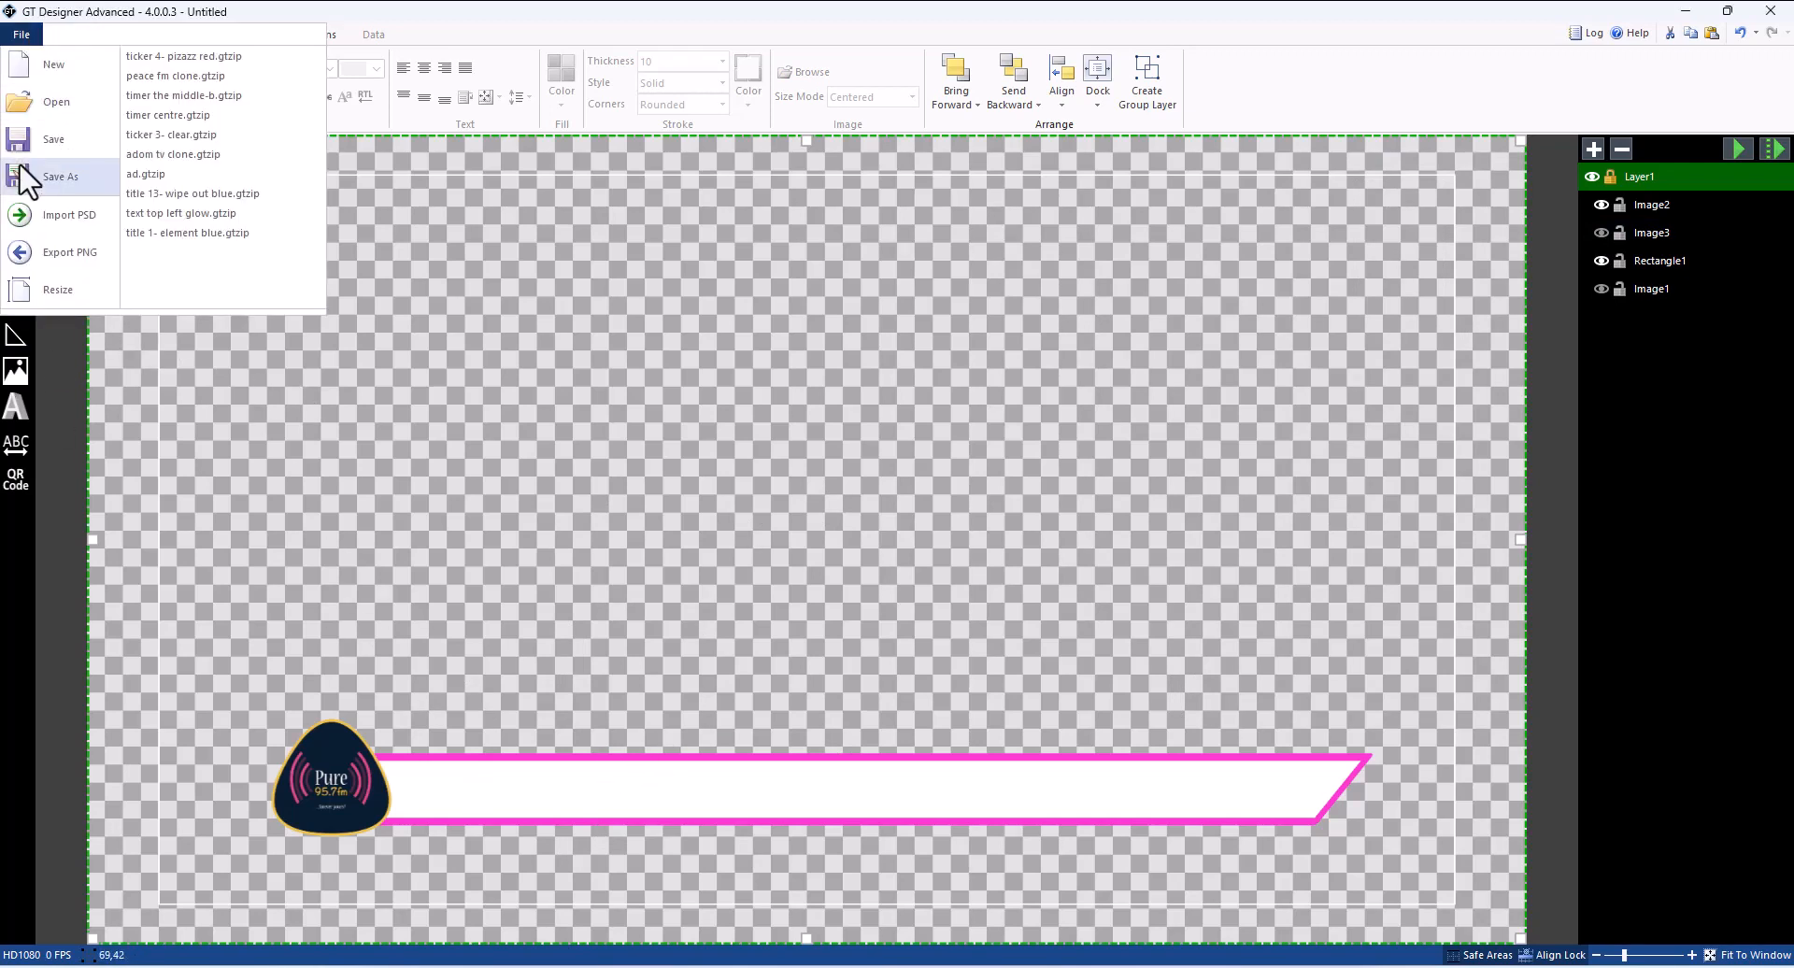
left_click(187, 338)
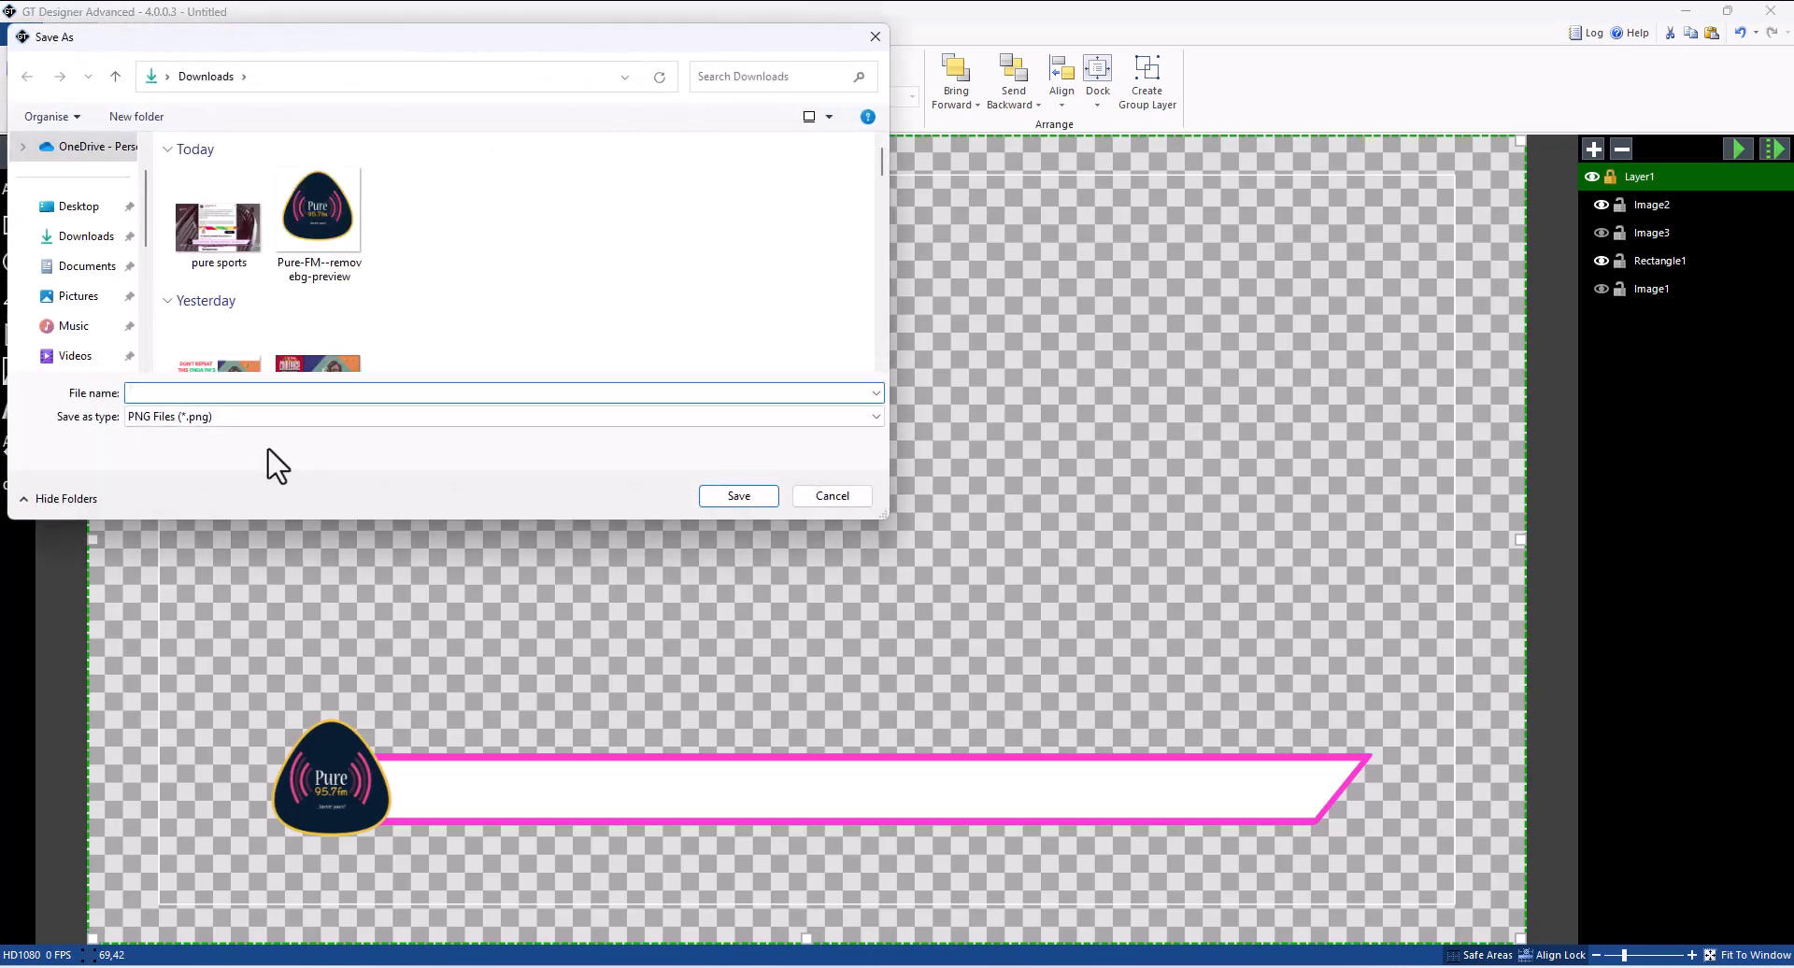
type("title bar puire fm")
left_click(744, 490)
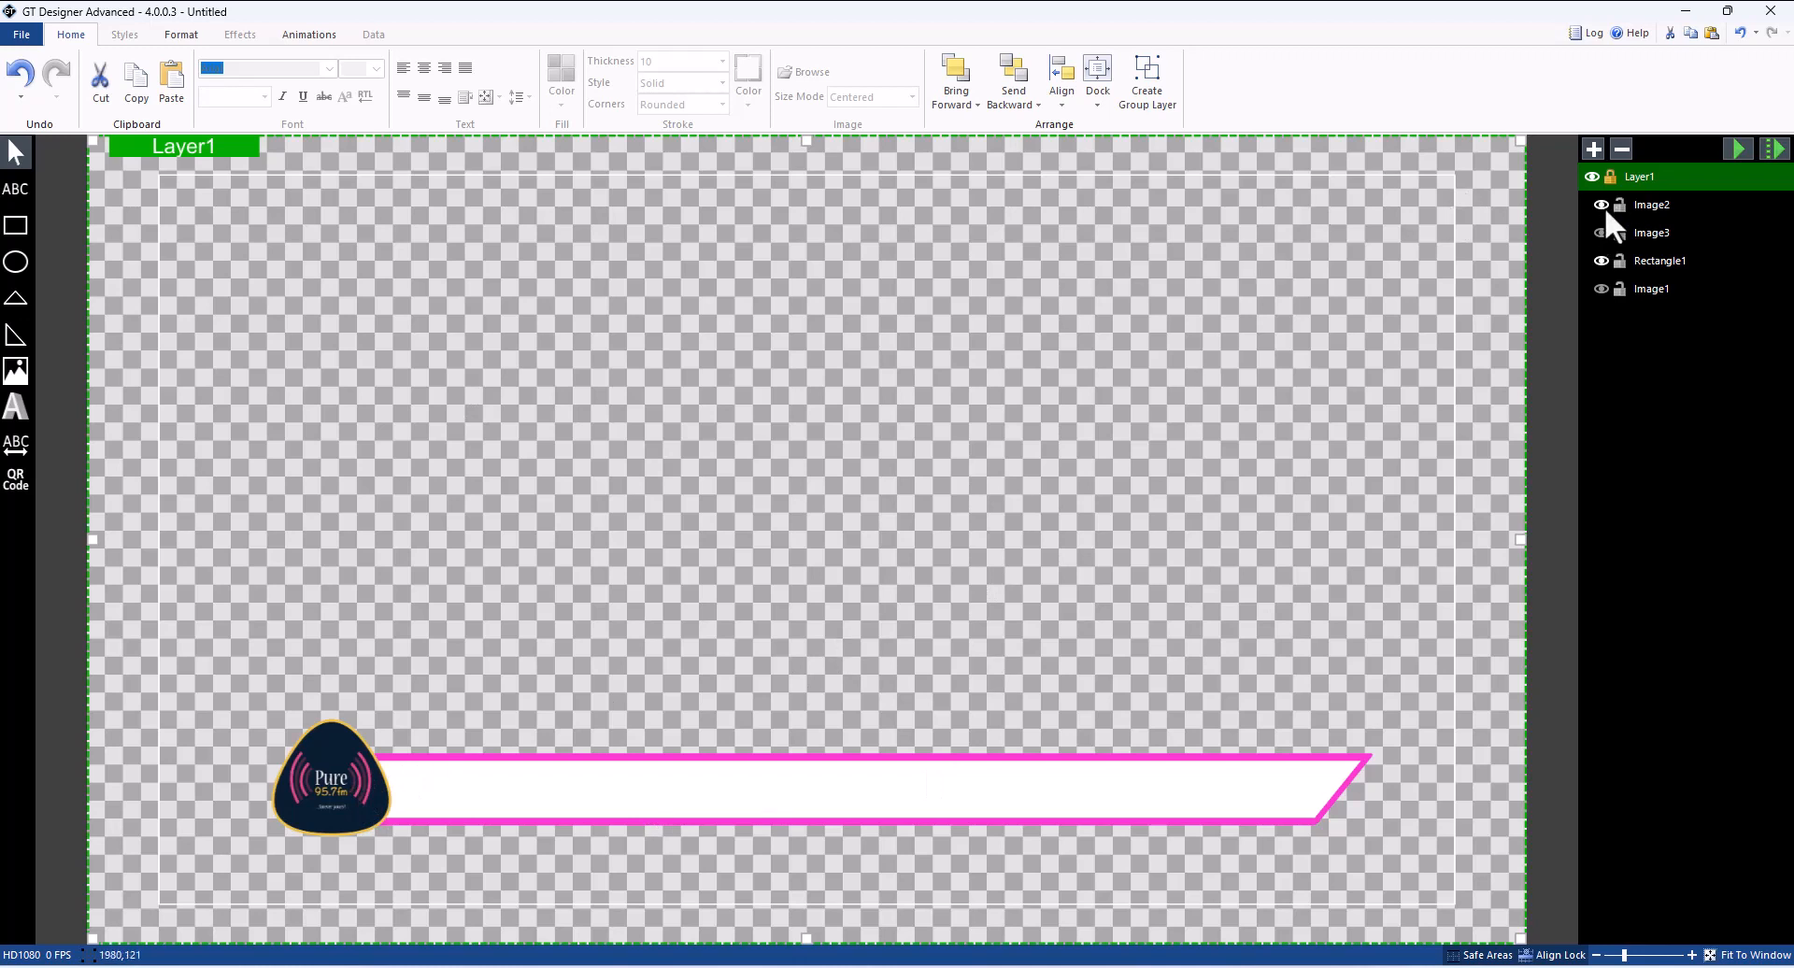
Hide the white caption bar and its left logo, and show the upper-right logo and the reference screenshot again
left_click(1592, 177)
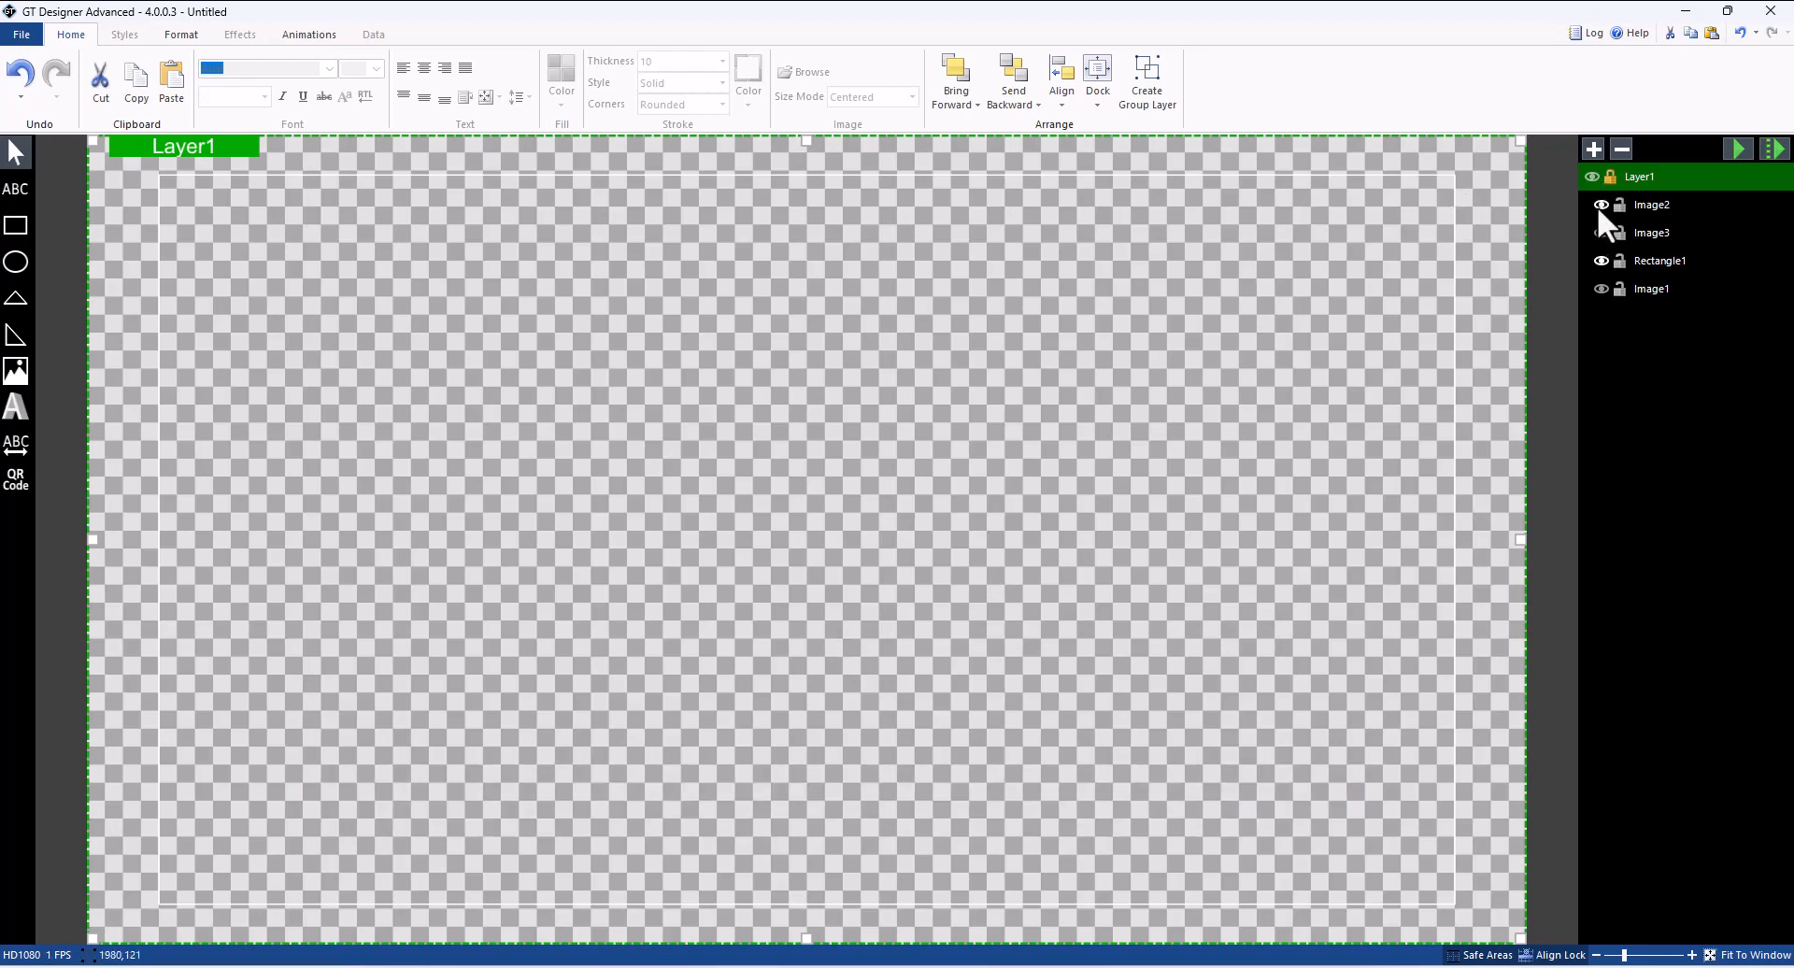
left_click(1593, 177)
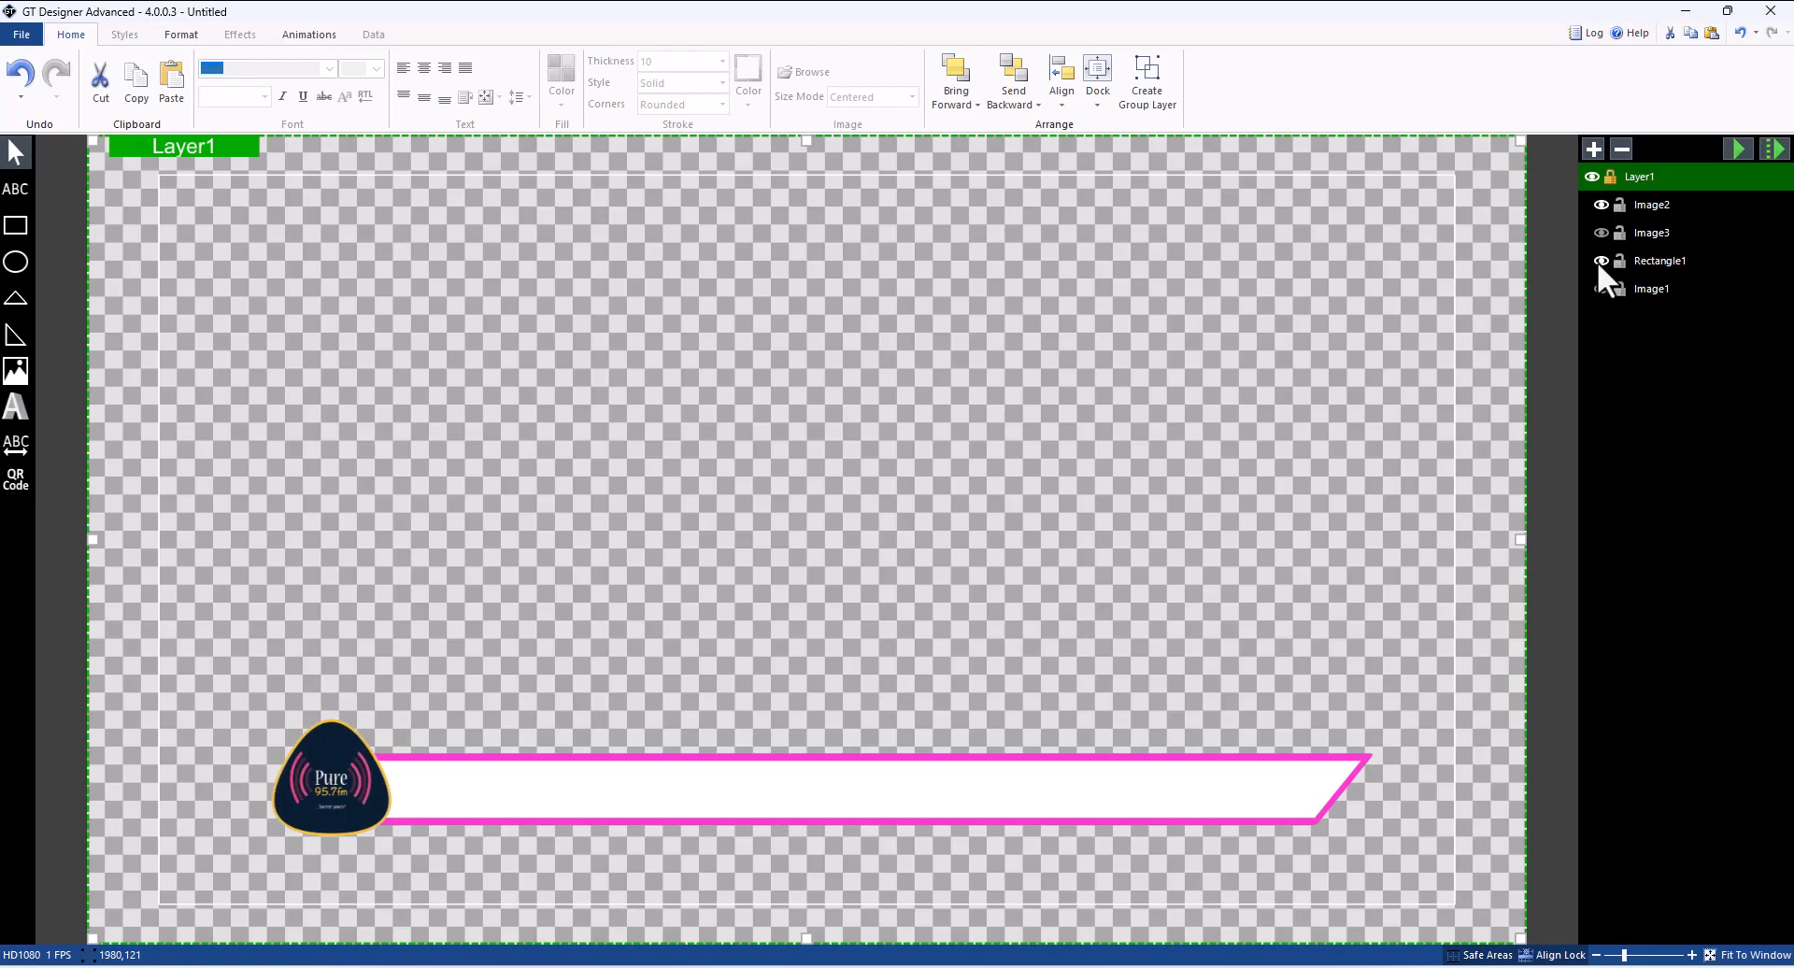
left_click(1599, 260)
left_click(1601, 204)
left_click(1599, 232)
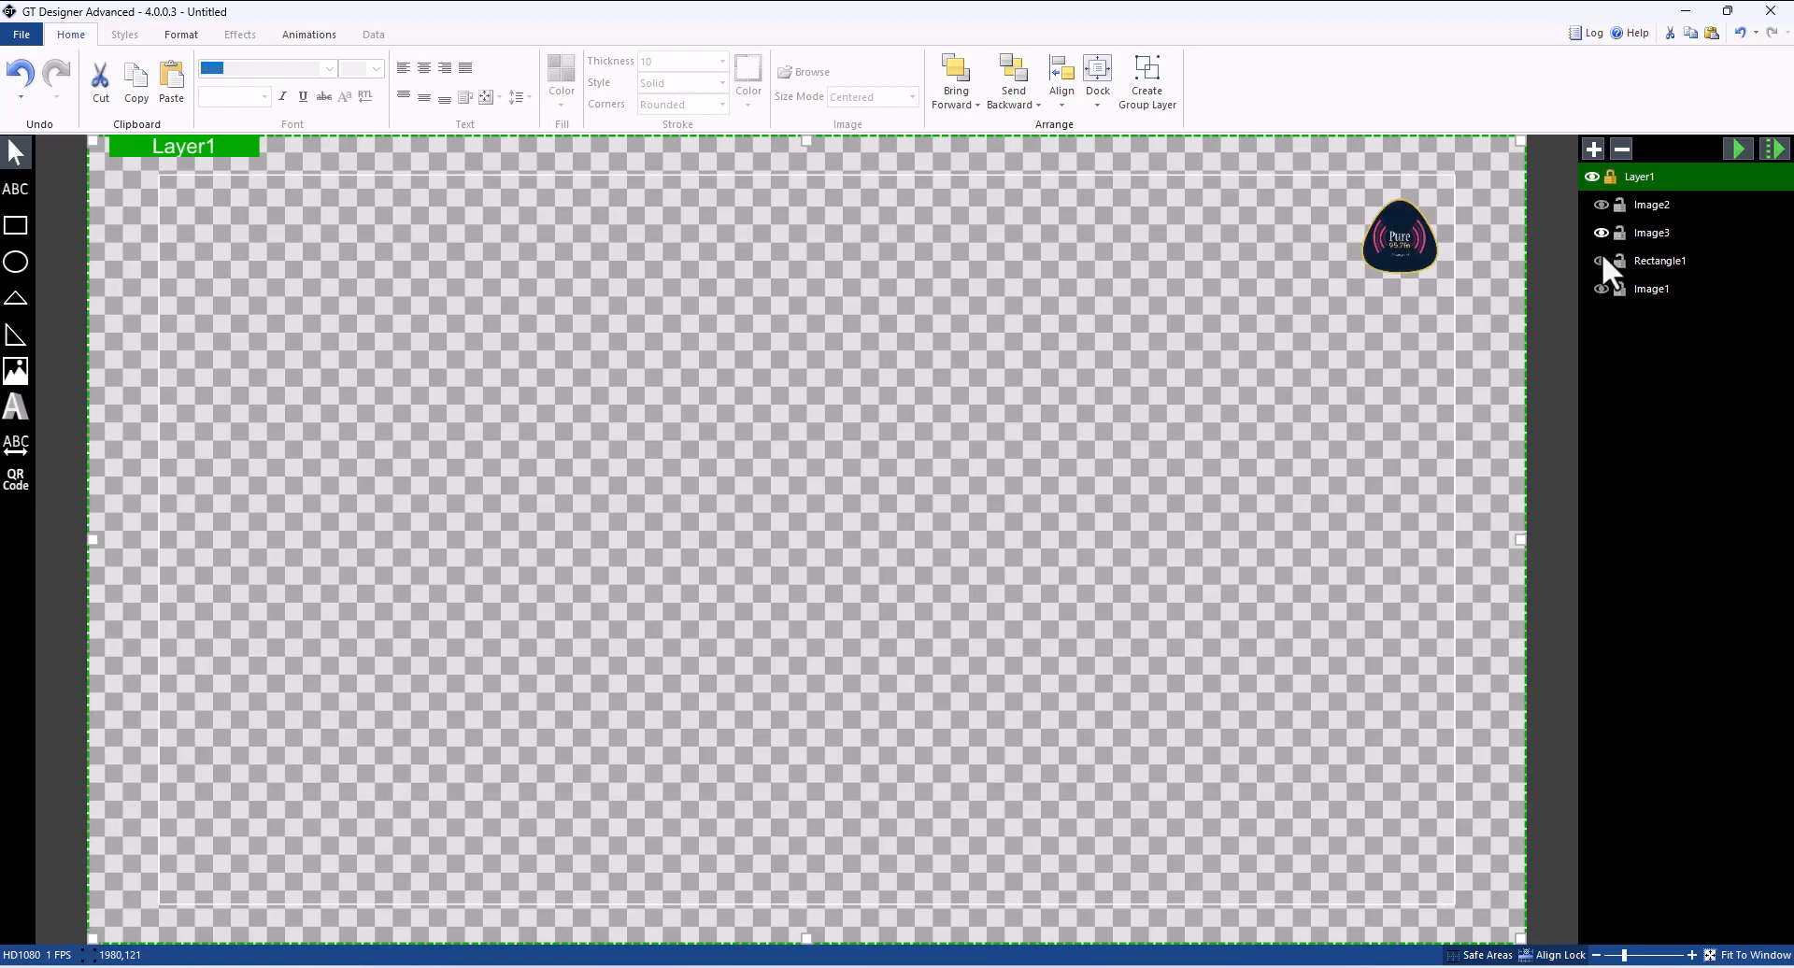
left_click(1601, 260)
left_click(1600, 289)
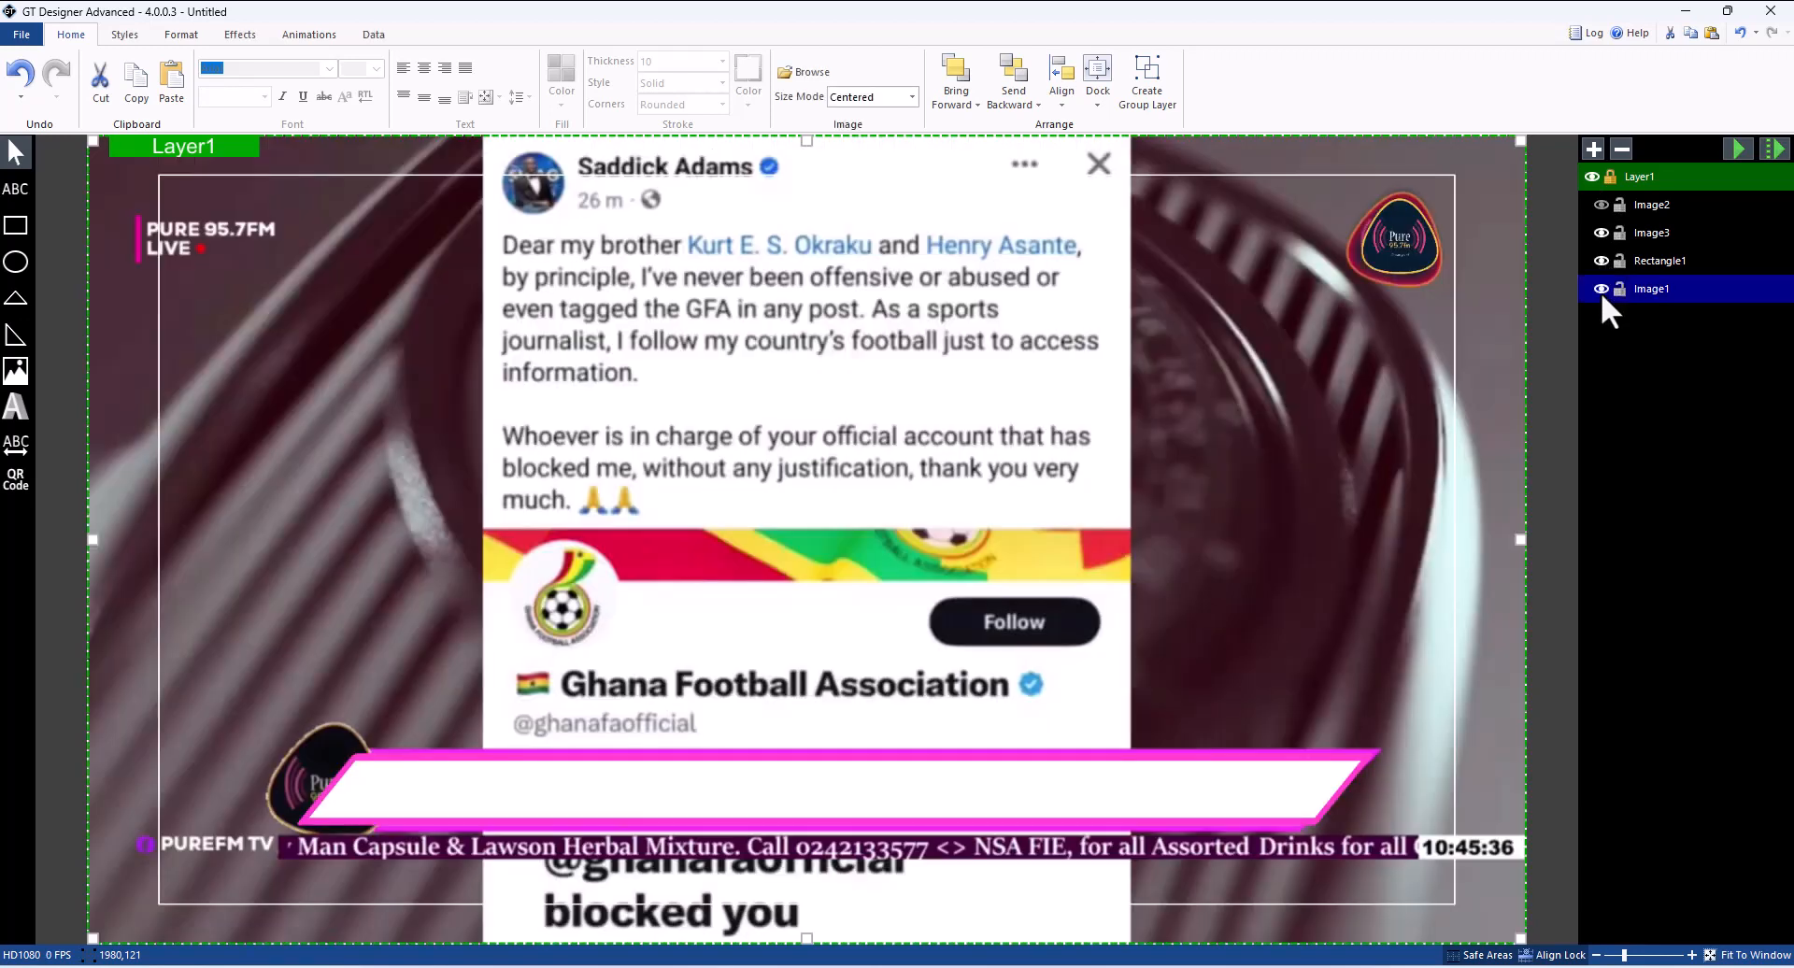
left_click(1600, 260)
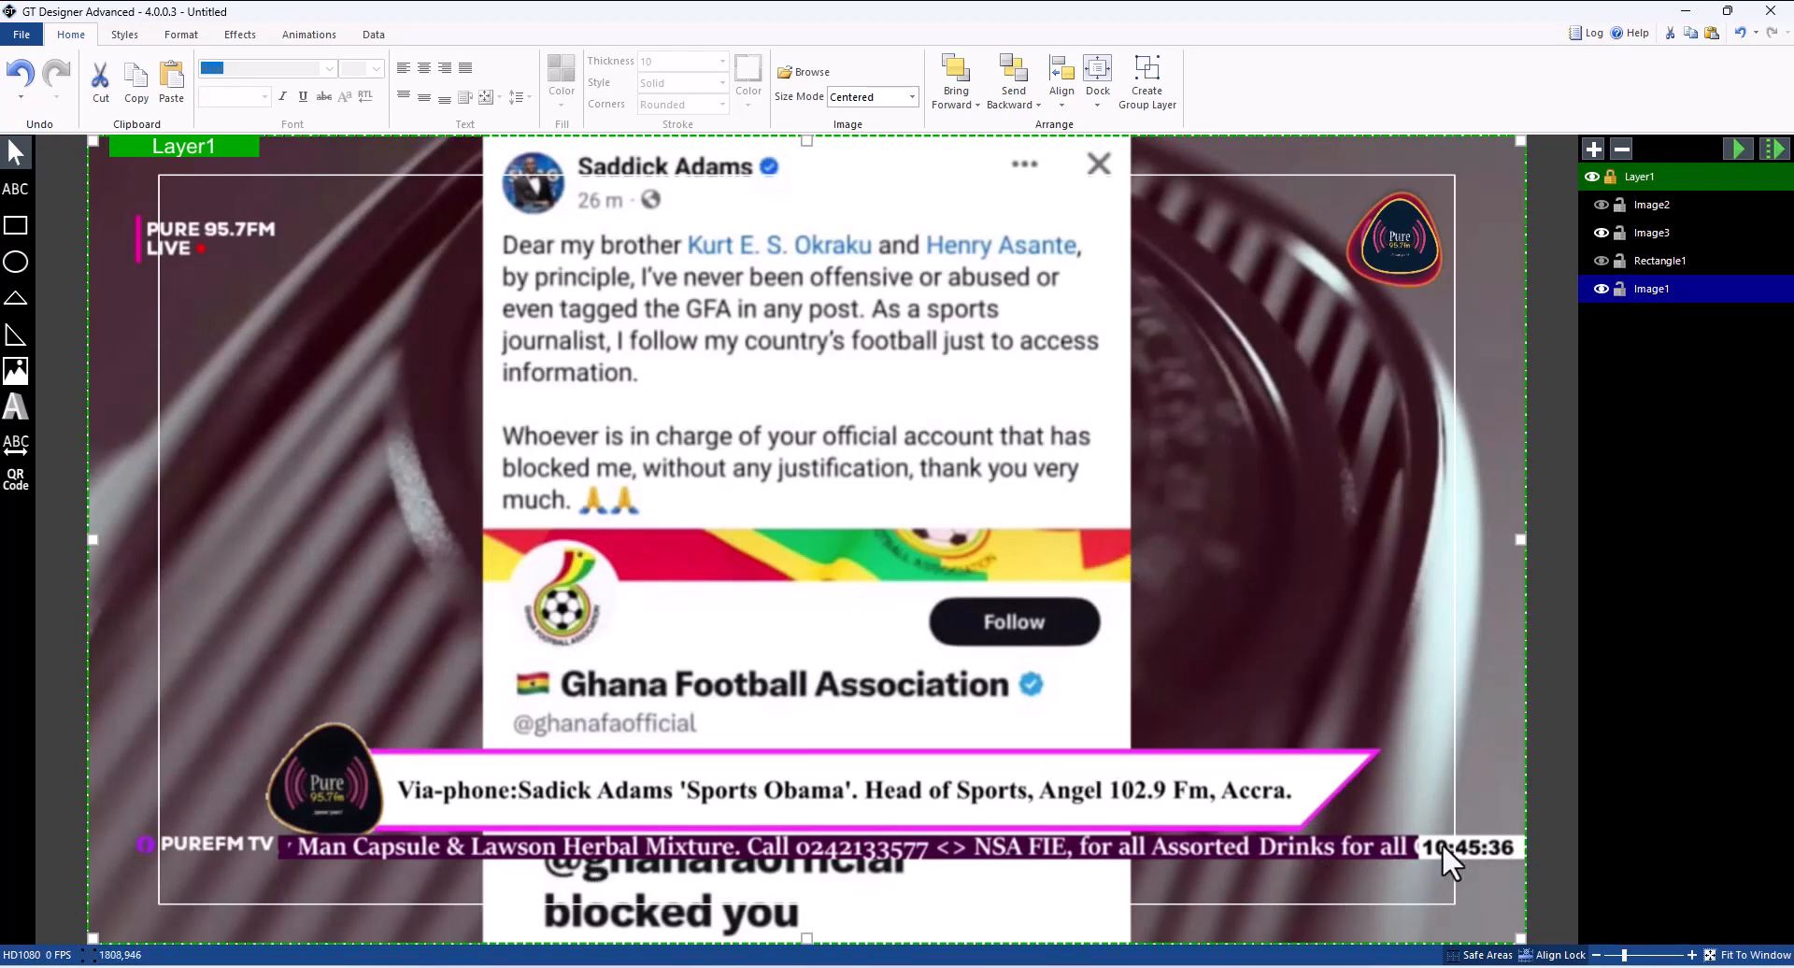
Draw a long thin rectangle over the reference ticker strip, ending at the clock, and adjust its upper edge to the strip's height
left_click(15, 225)
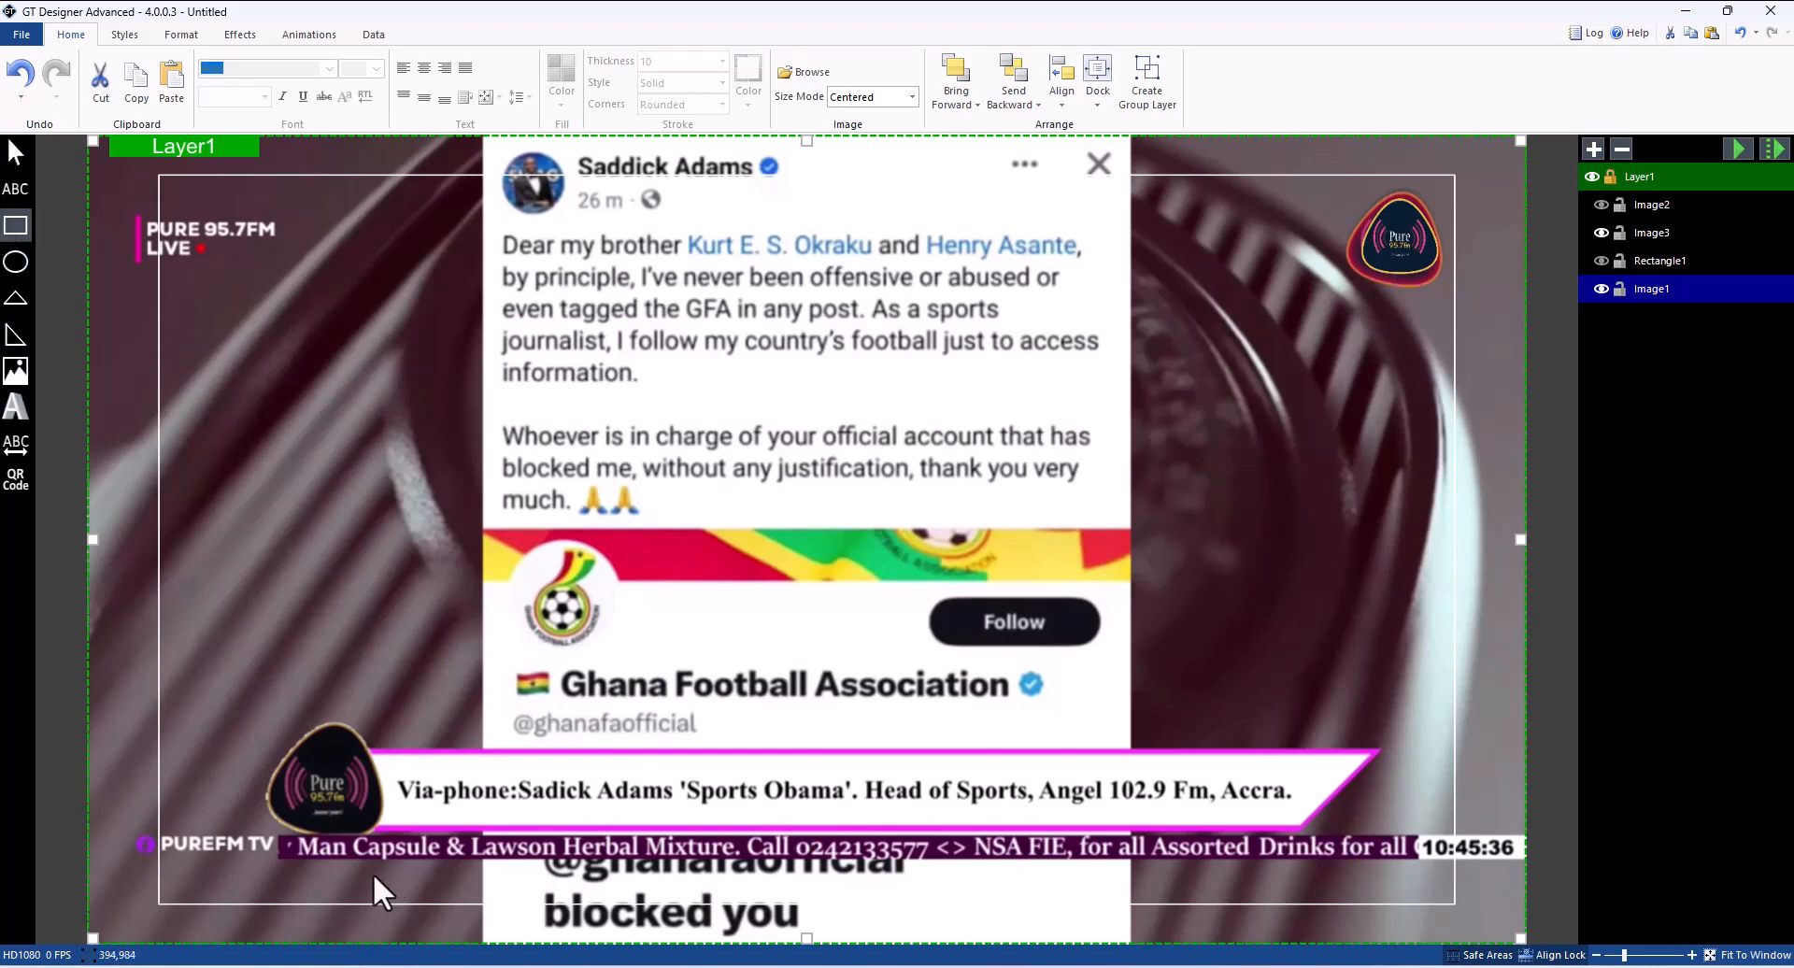
left_click_drag(270, 833, 1419, 857)
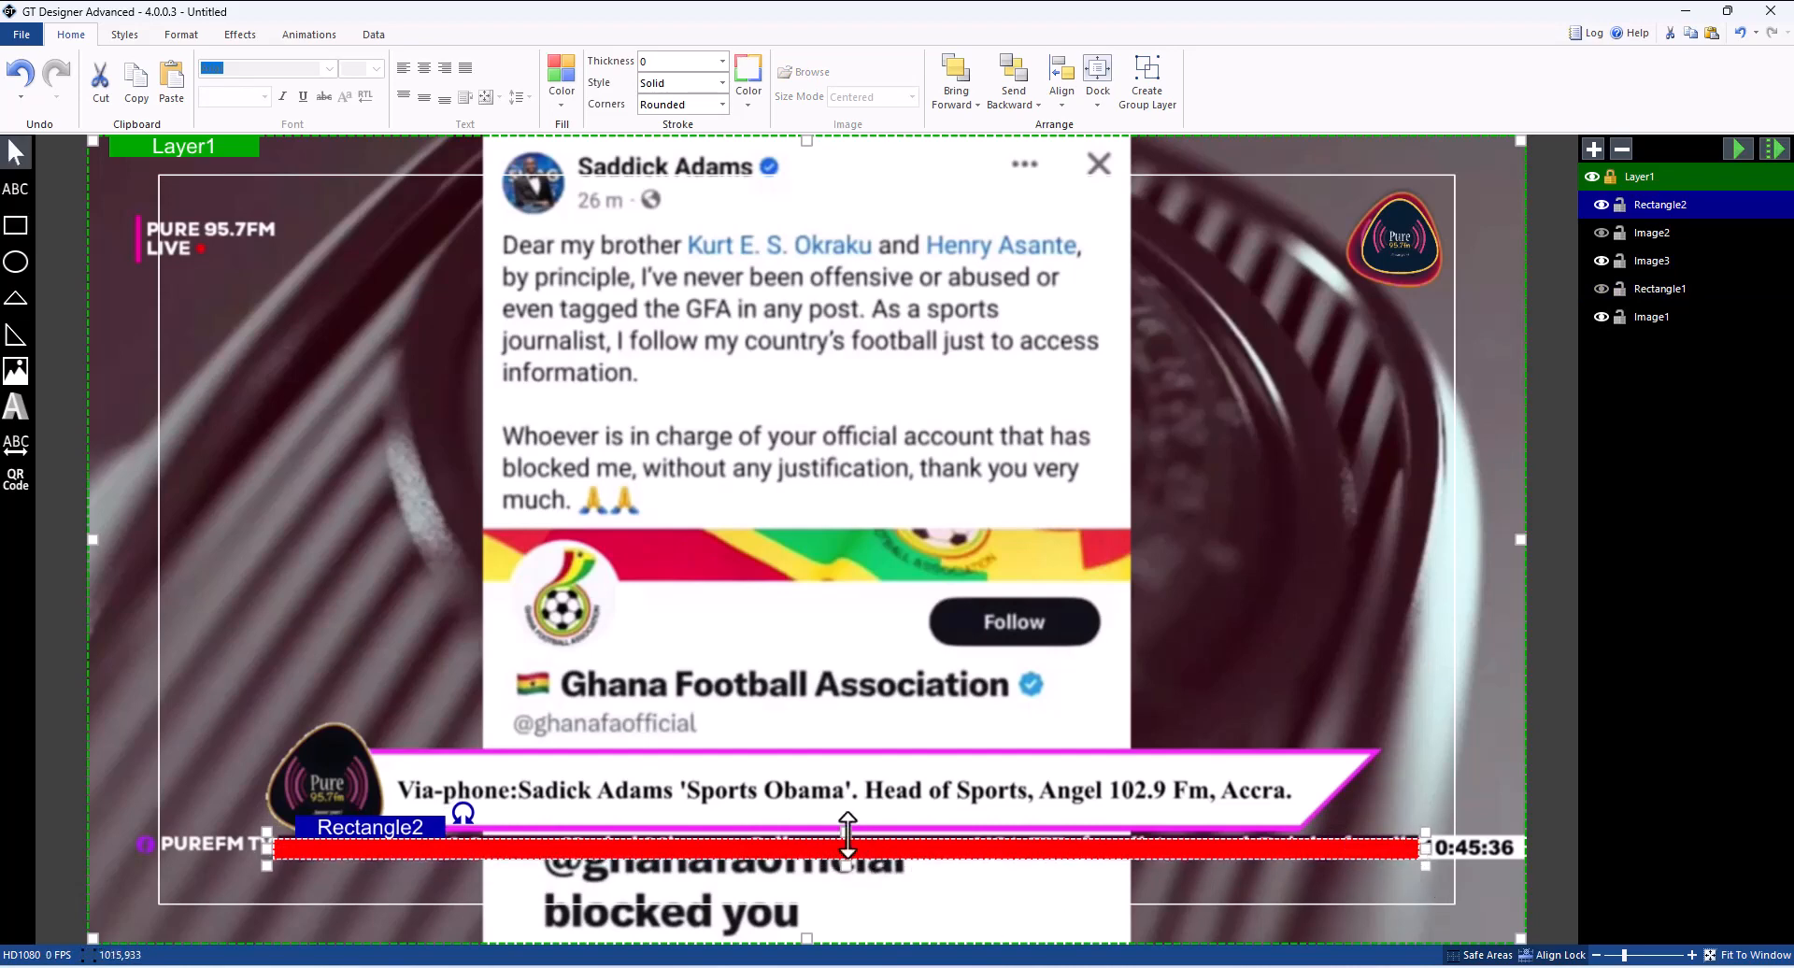
left_click_drag(846, 833, 843, 829)
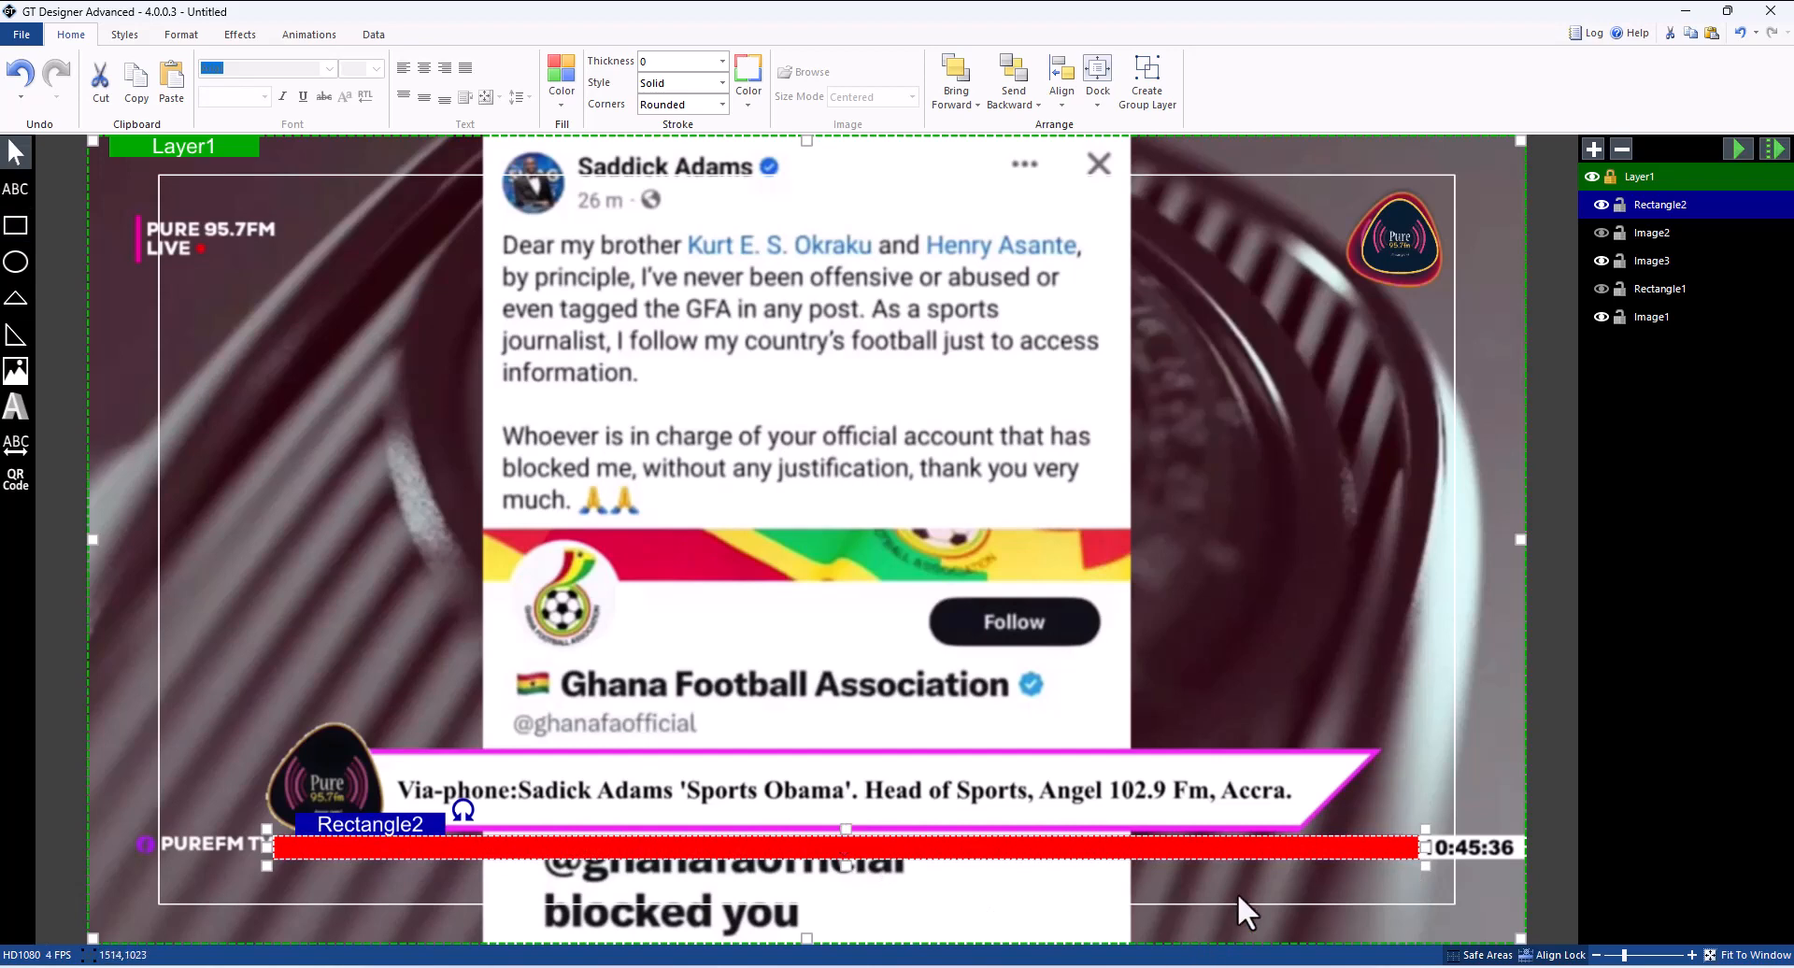
left_click(792, 858)
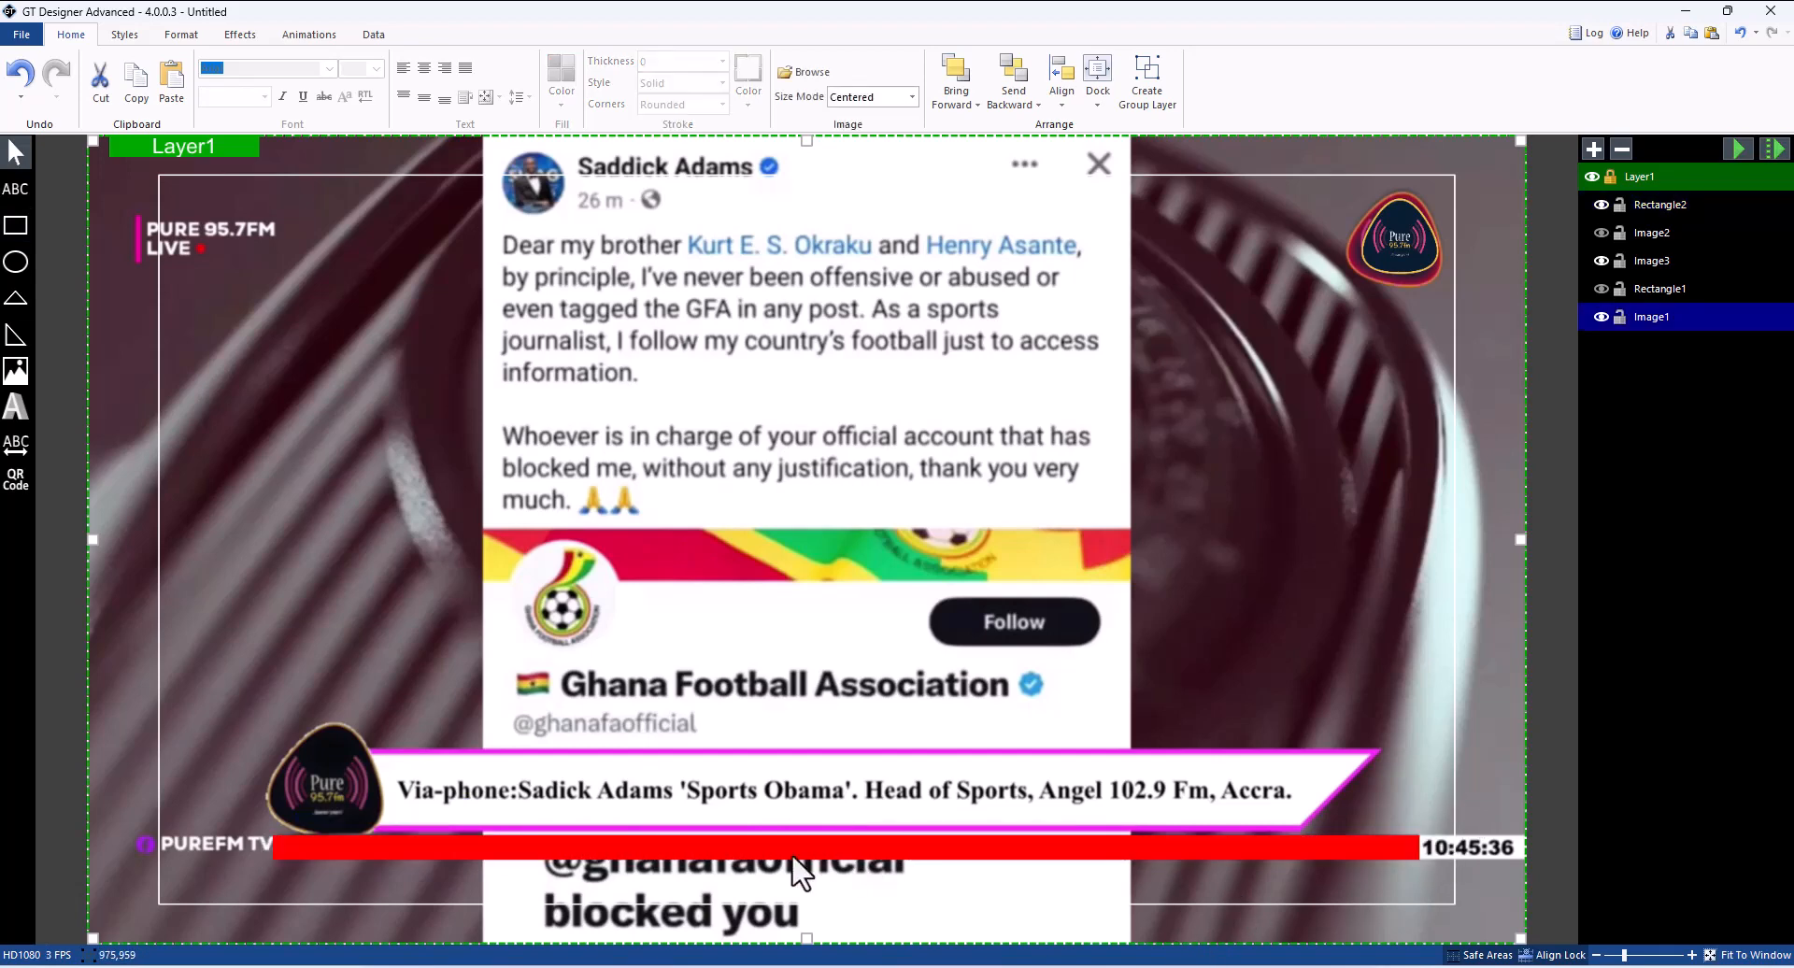
Move the new ticker rectangle just below the reference strip and change its fill to a custom dark purple matching the strip
left_click(498, 851)
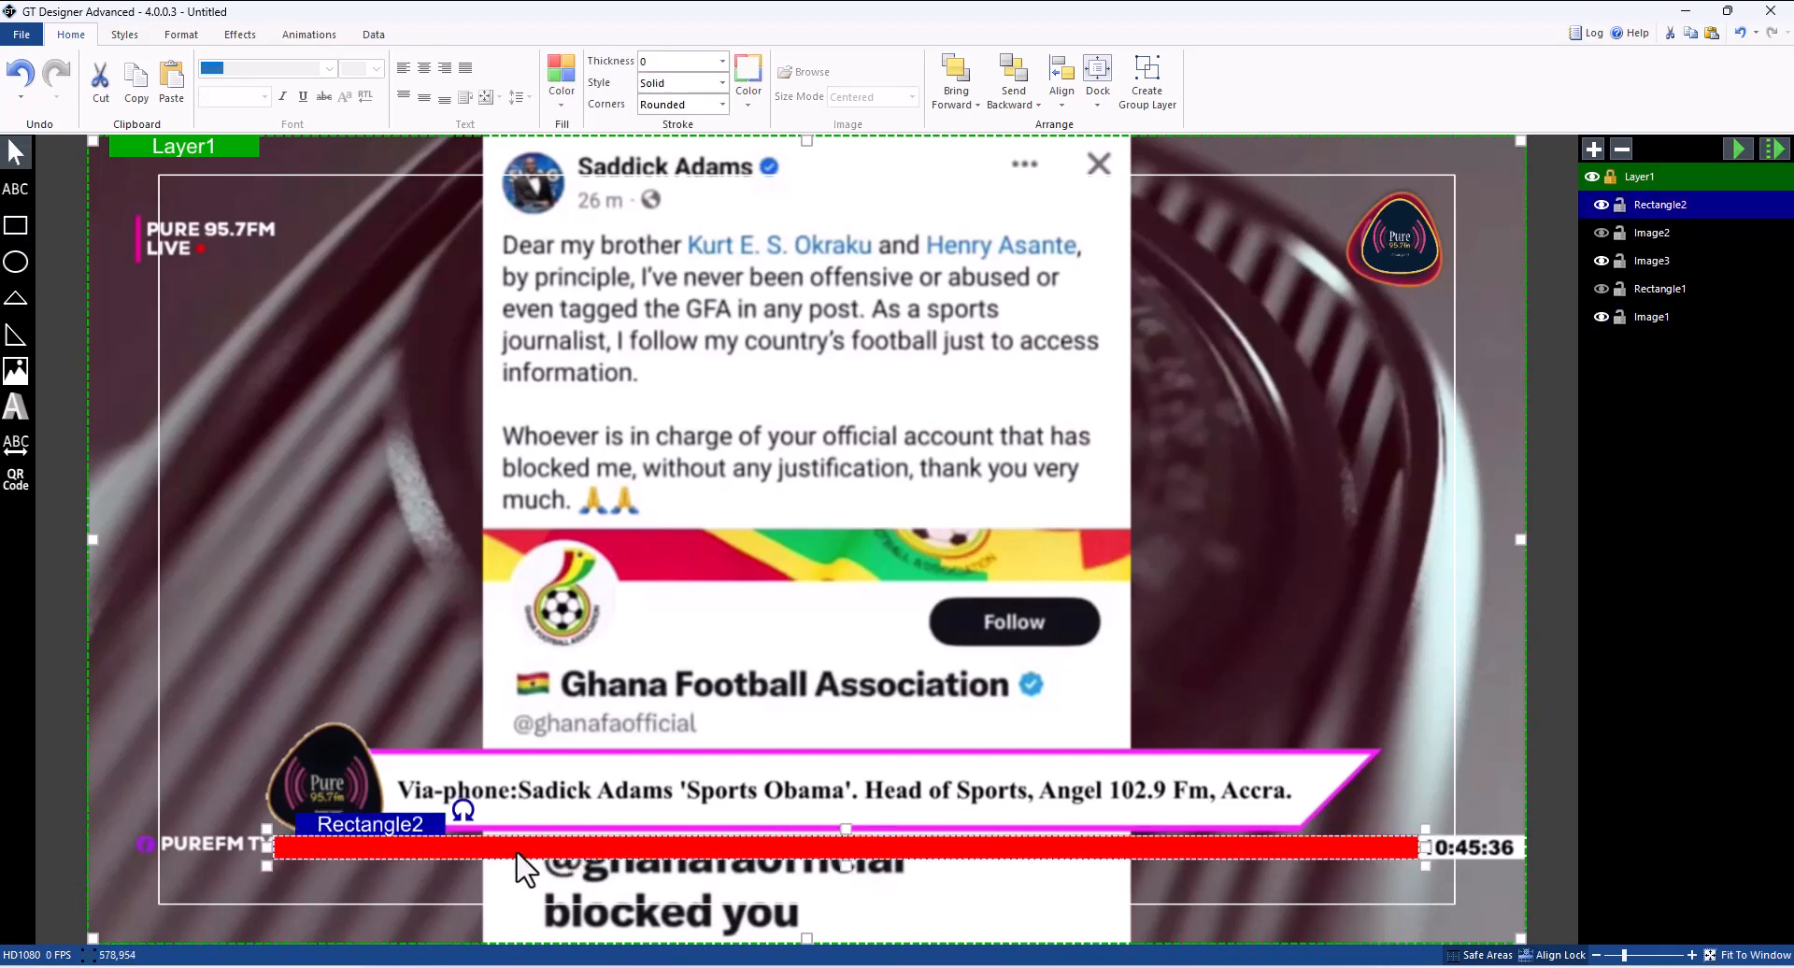
left_click_drag(514, 852, 513, 876)
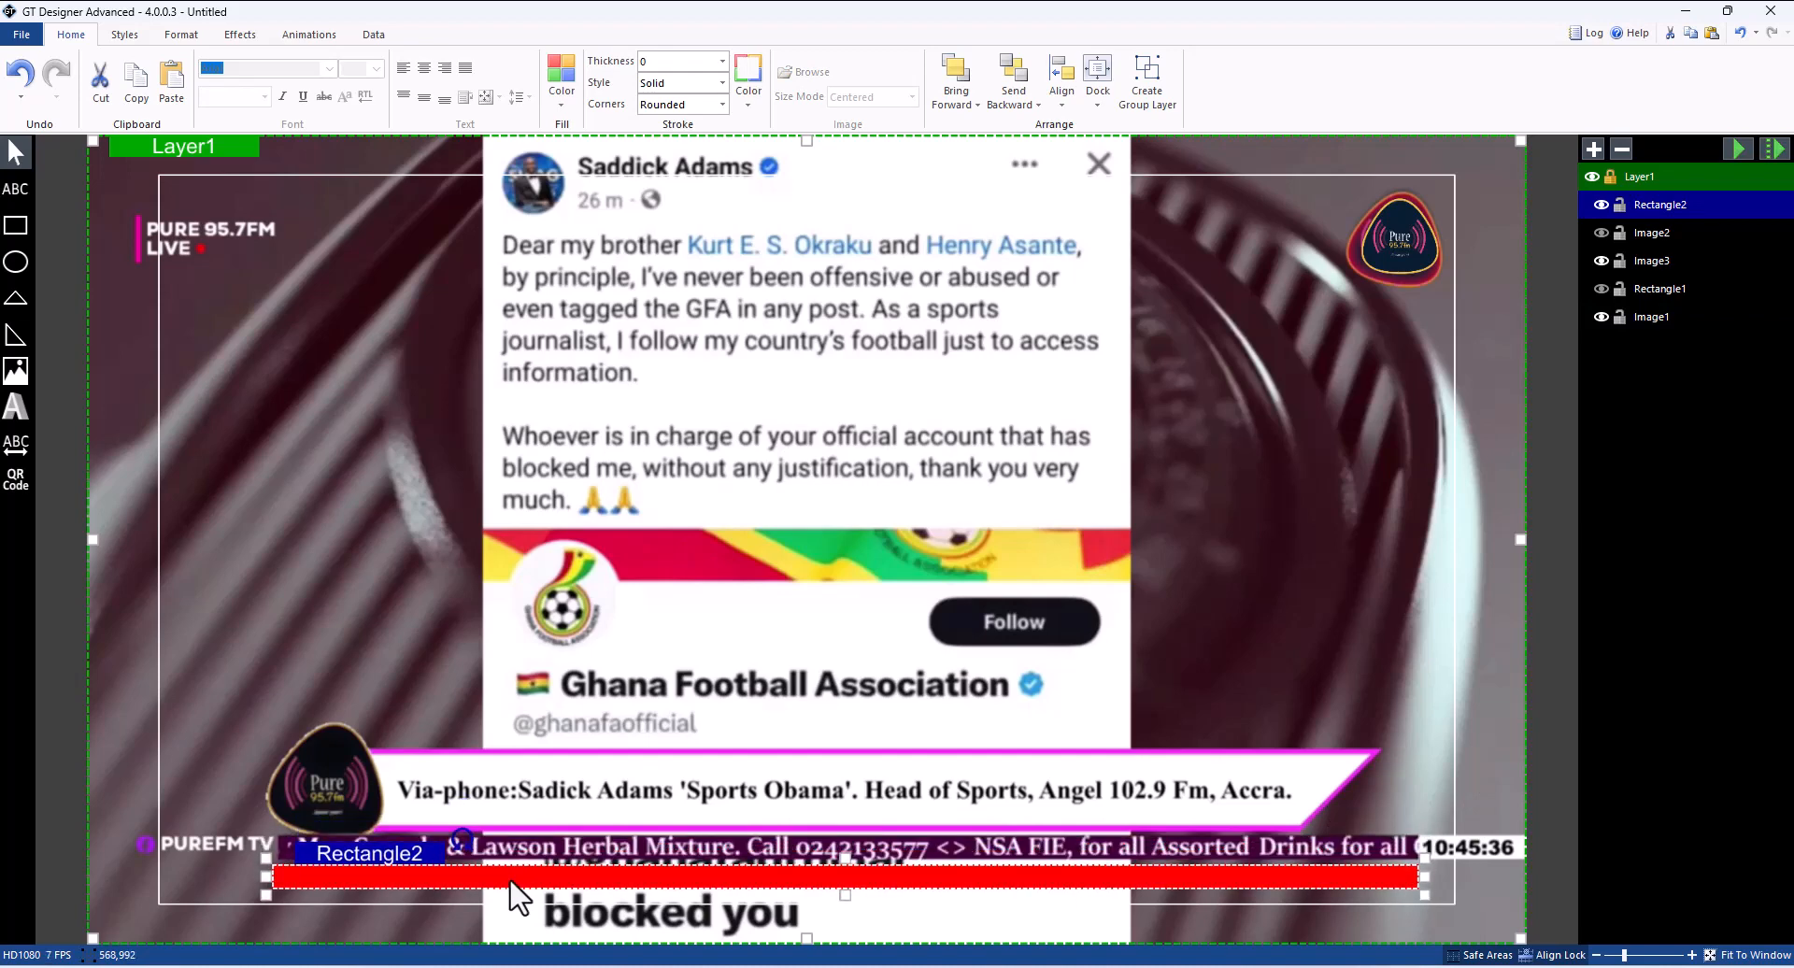
left_click(446, 750)
left_click(322, 874)
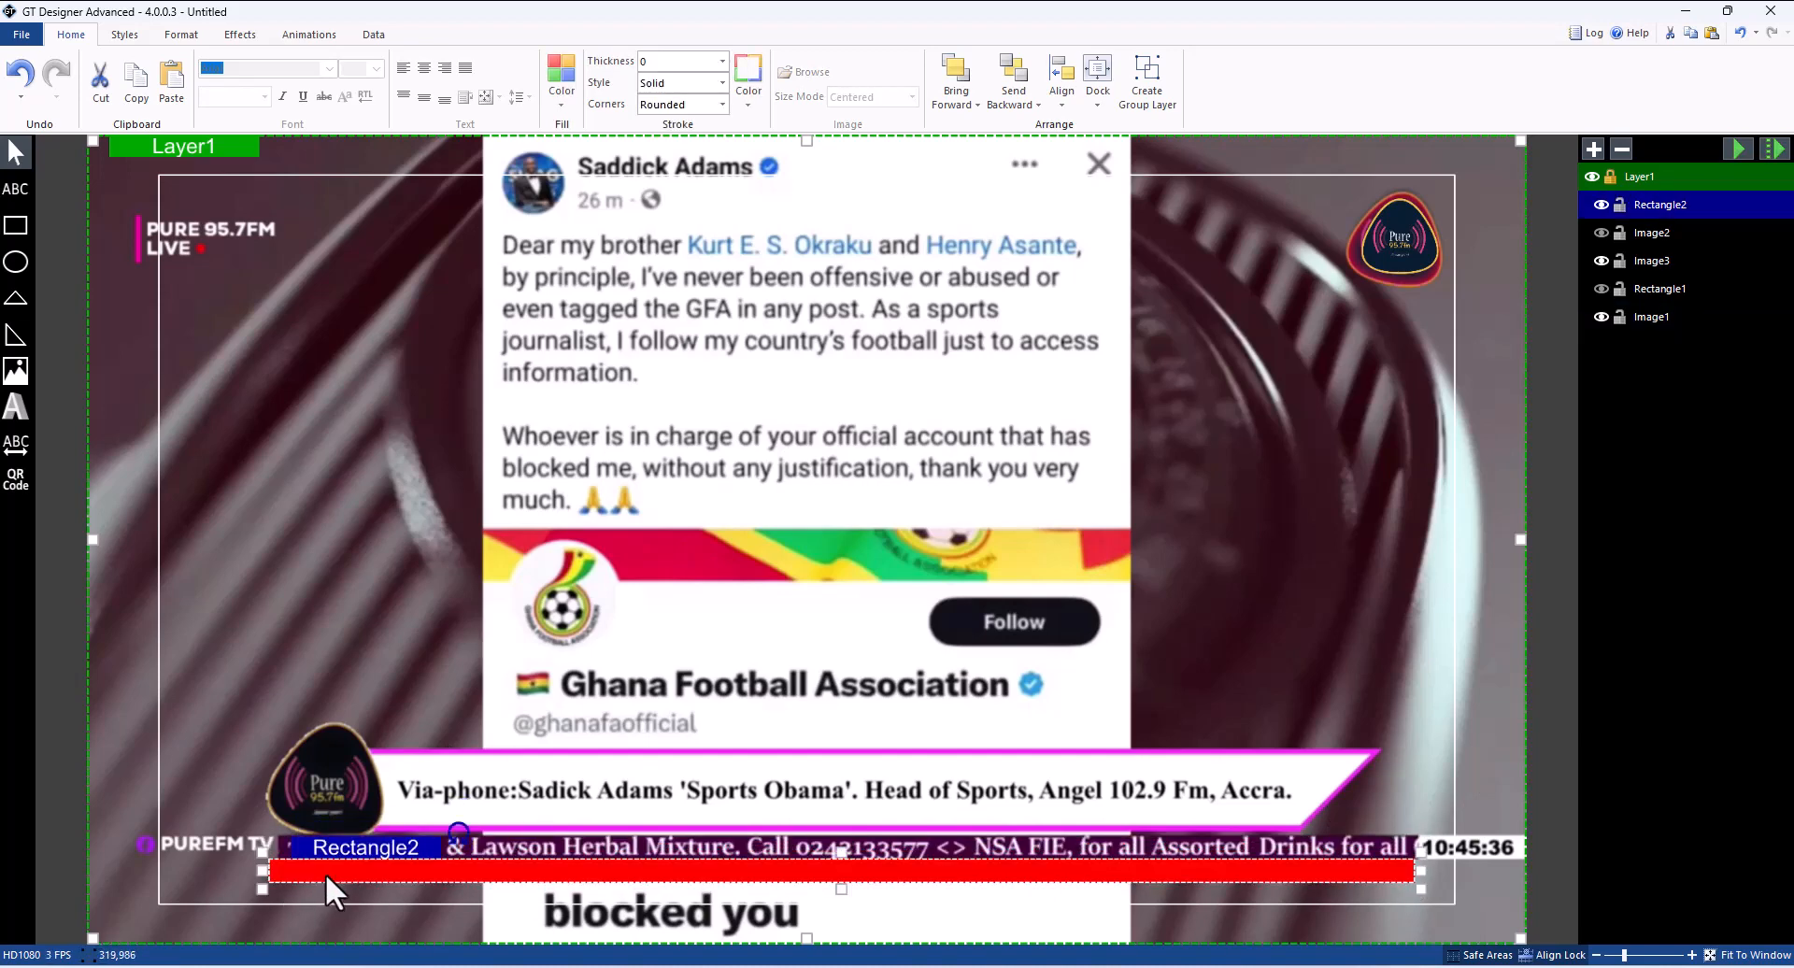
left_click(564, 66)
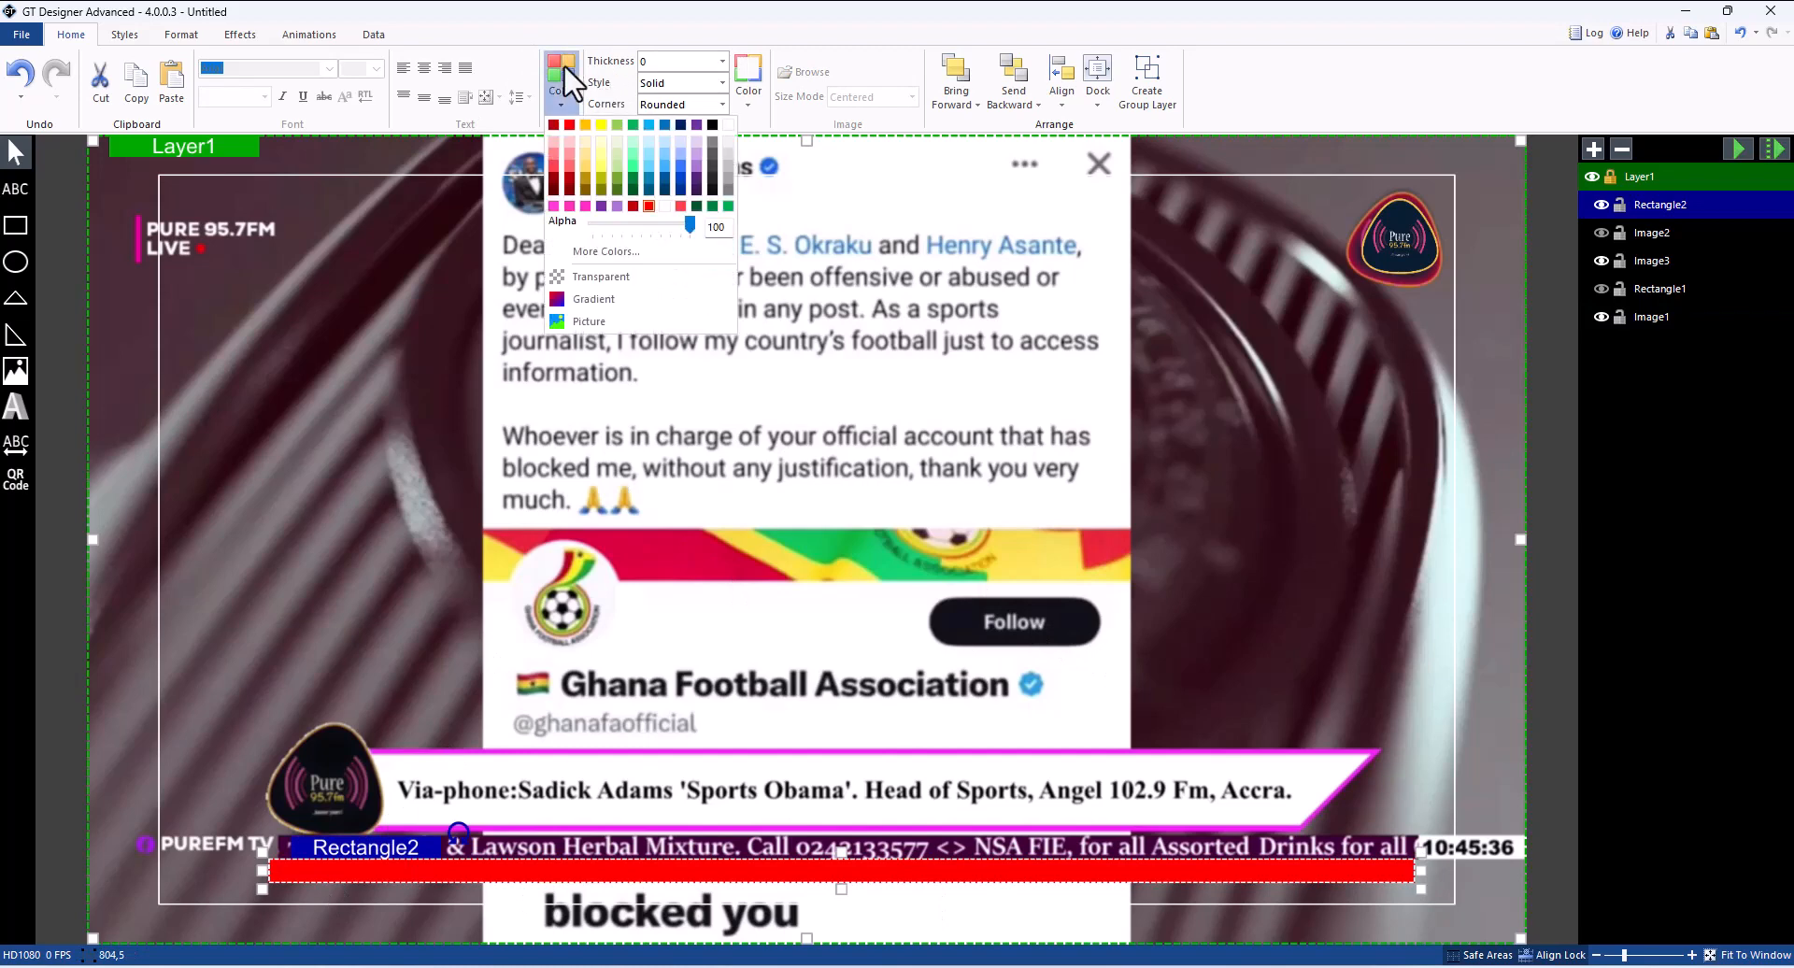
left_click(603, 251)
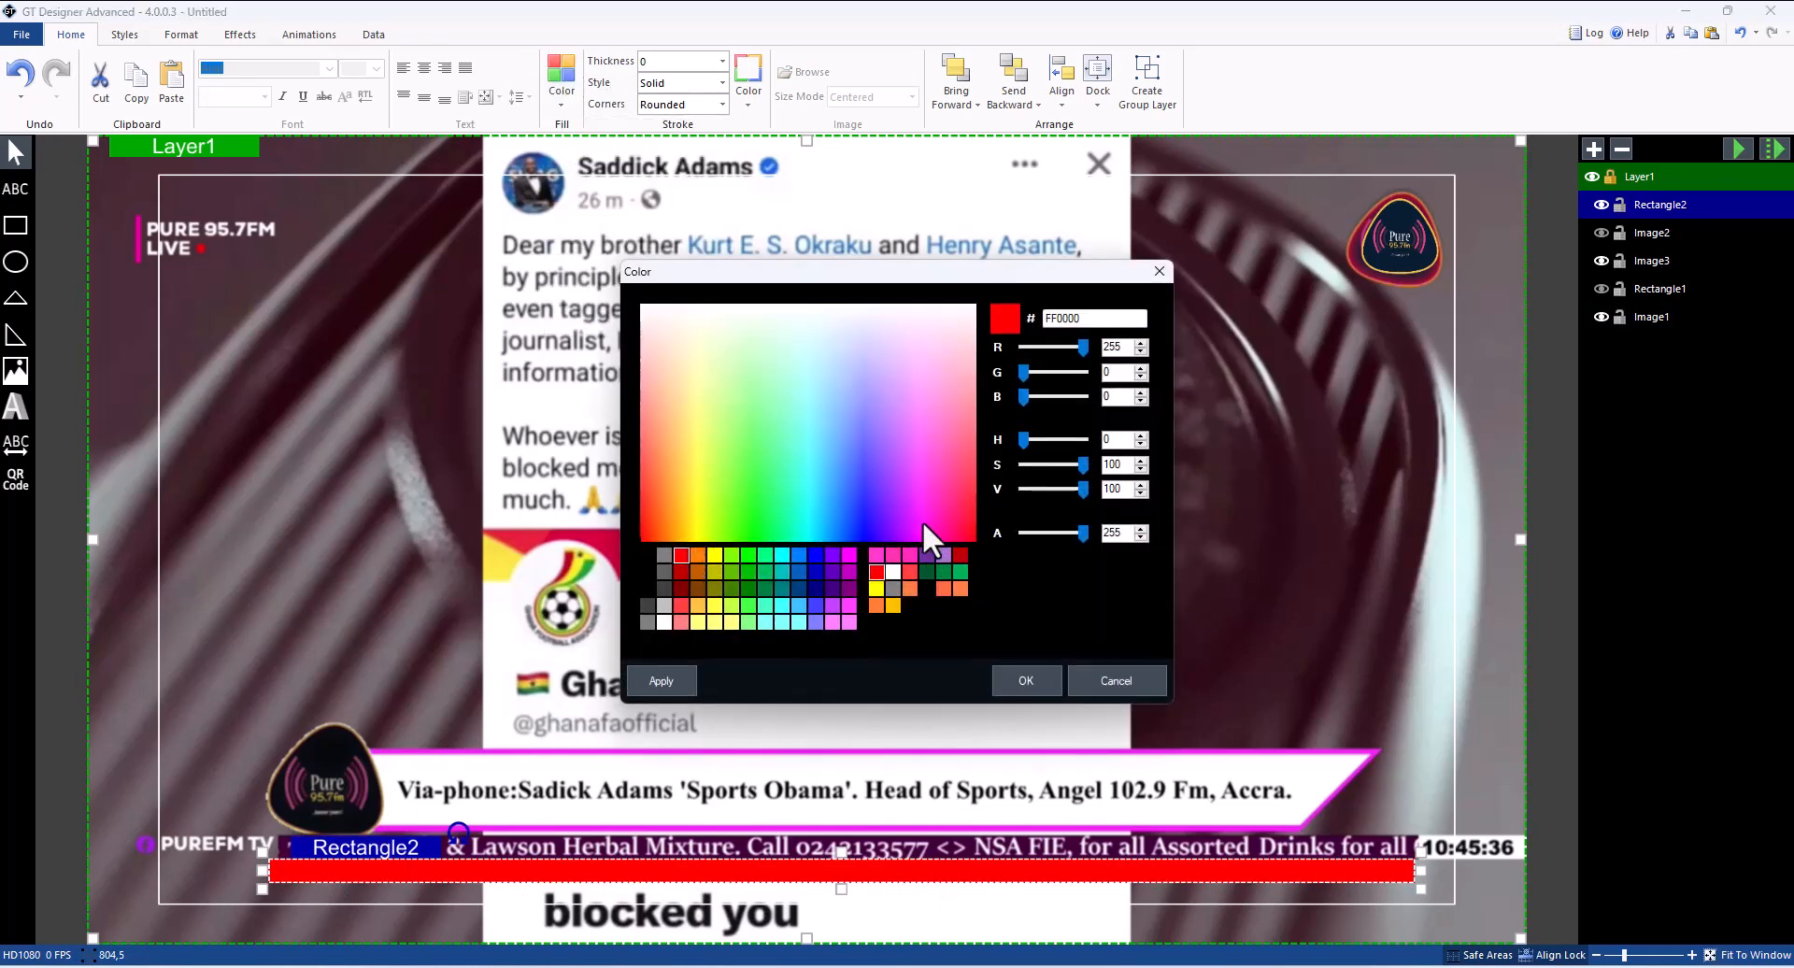
left_click(924, 507)
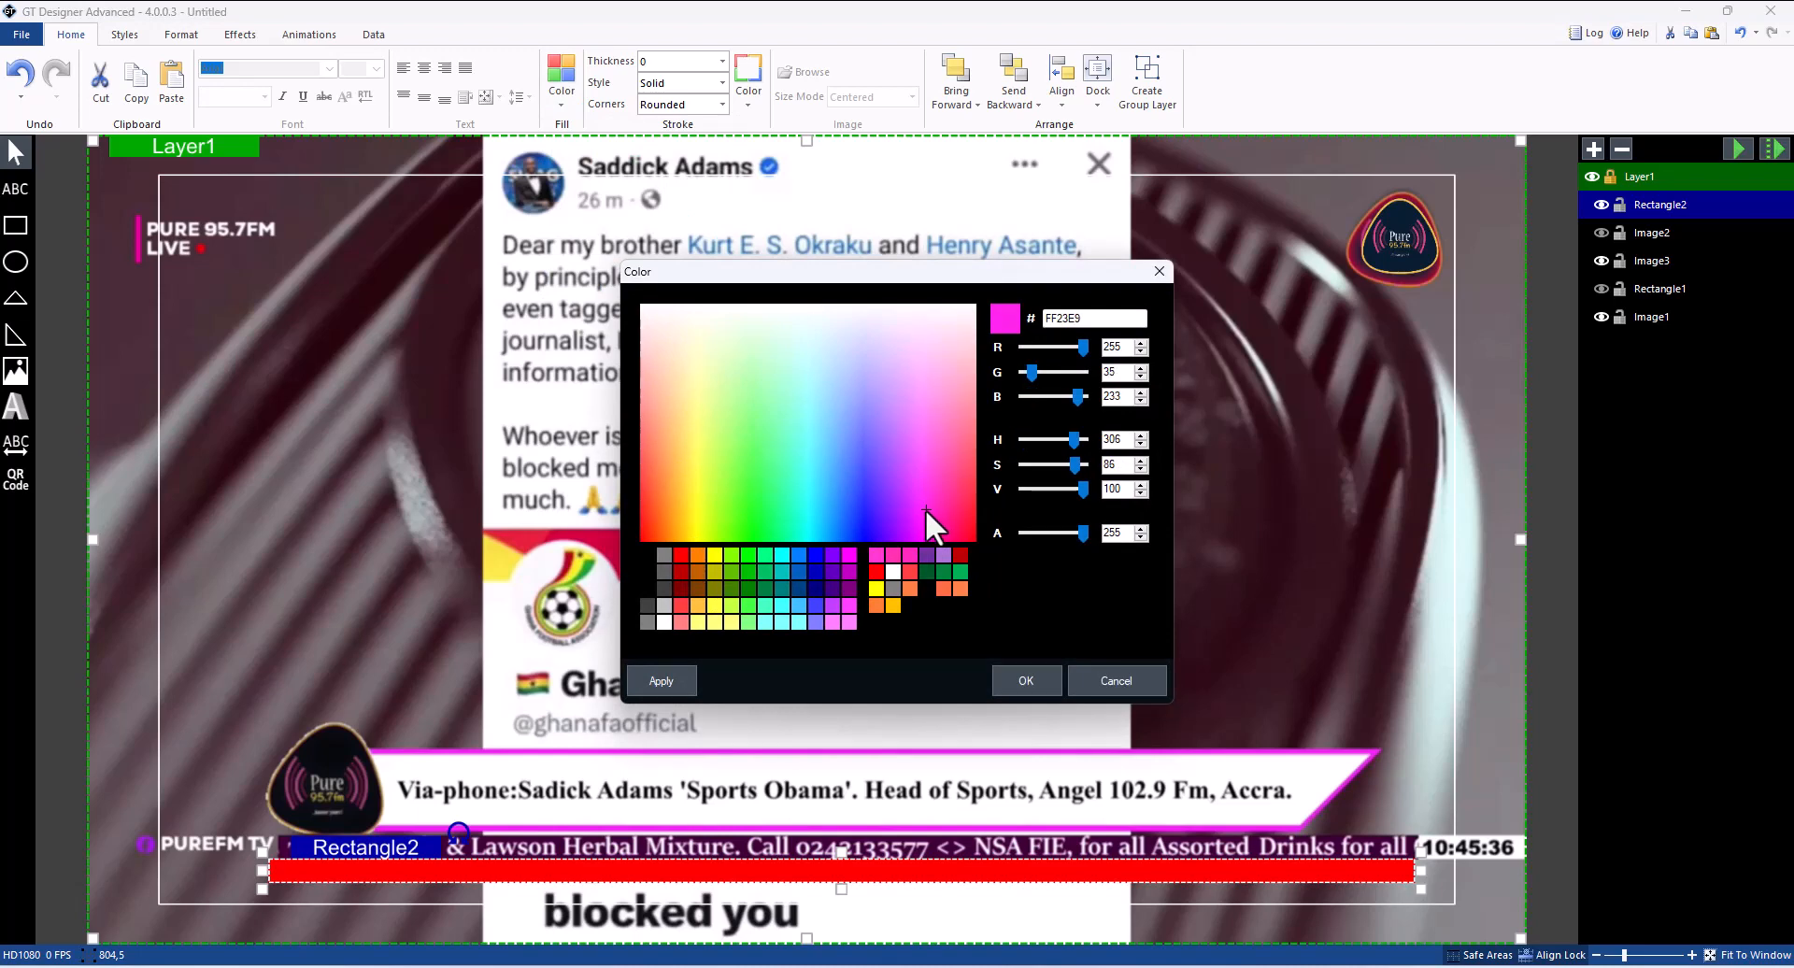
left_click_drag(955, 428, 929, 540)
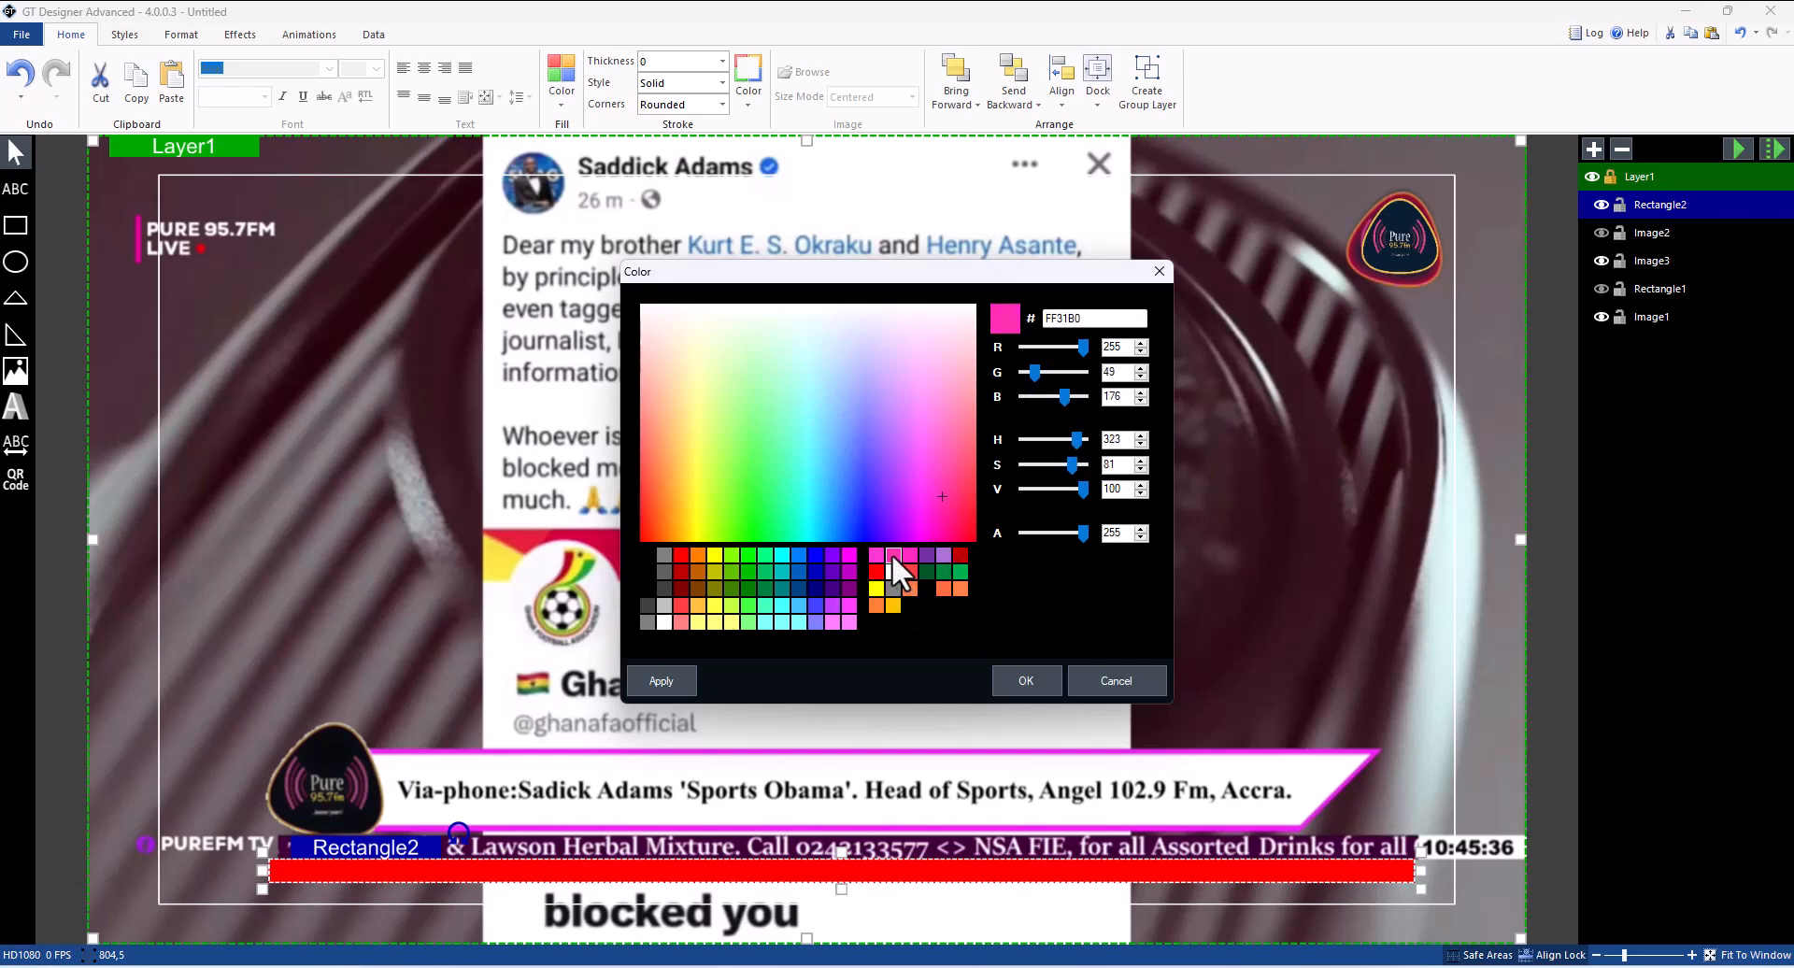
left_click(935, 514)
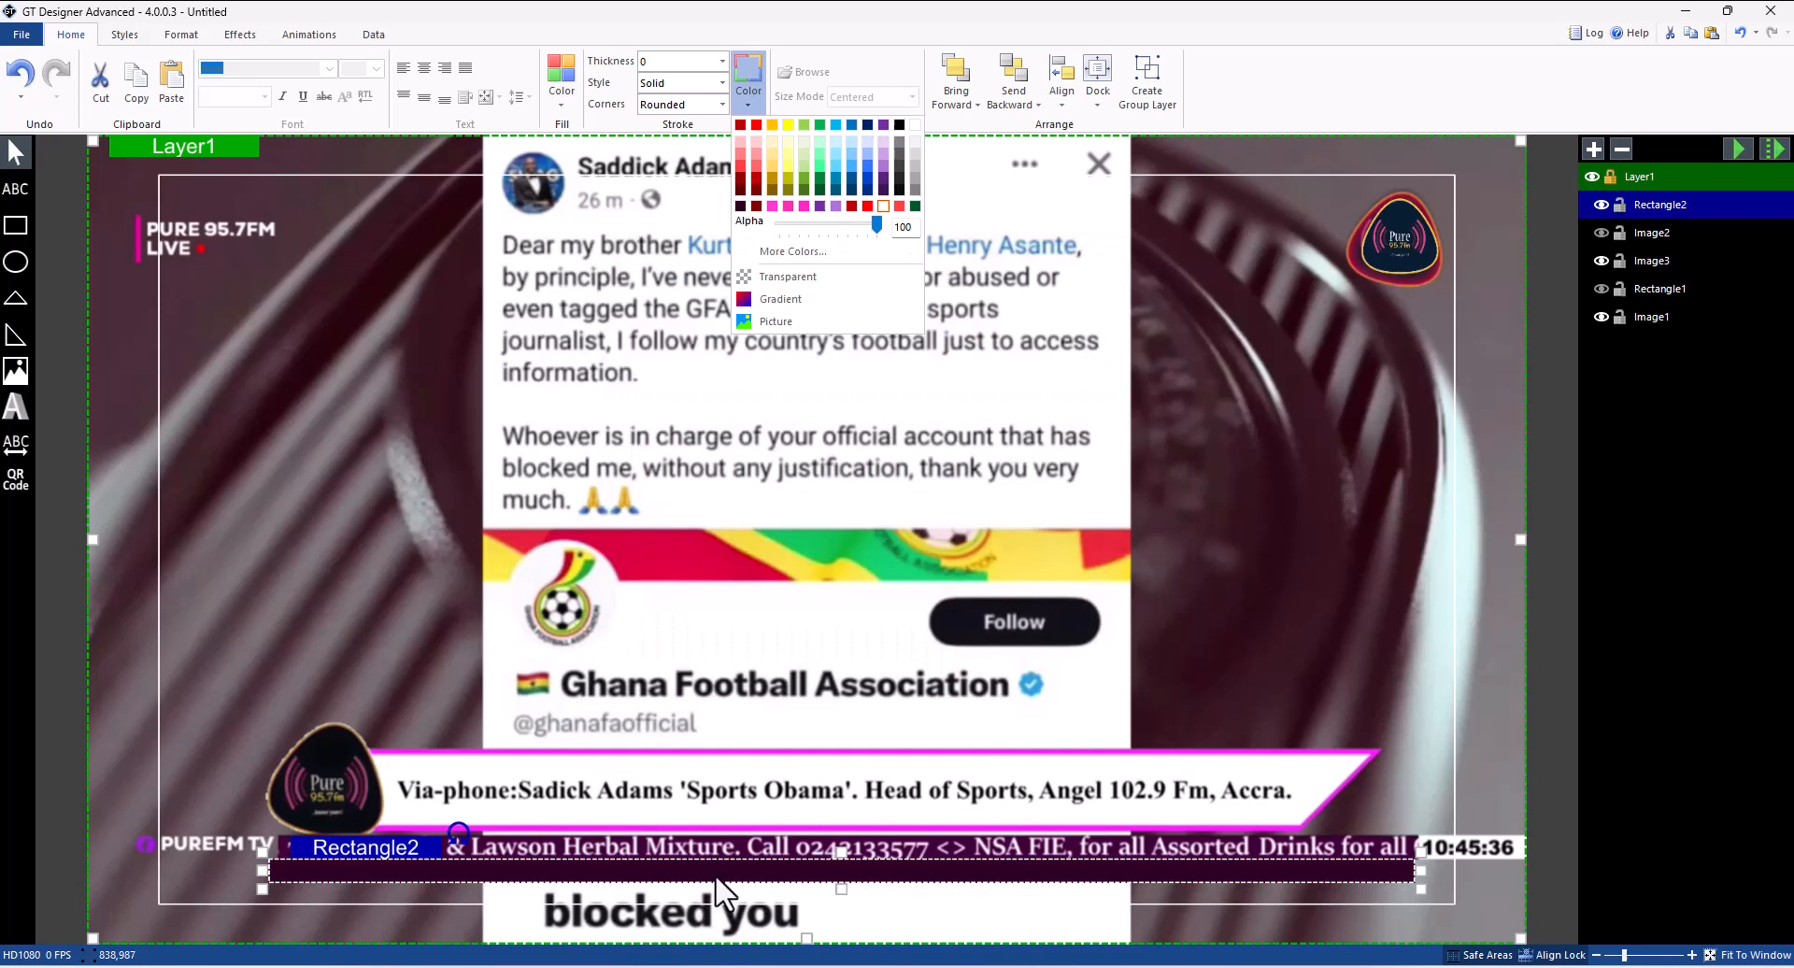
left_click(713, 880)
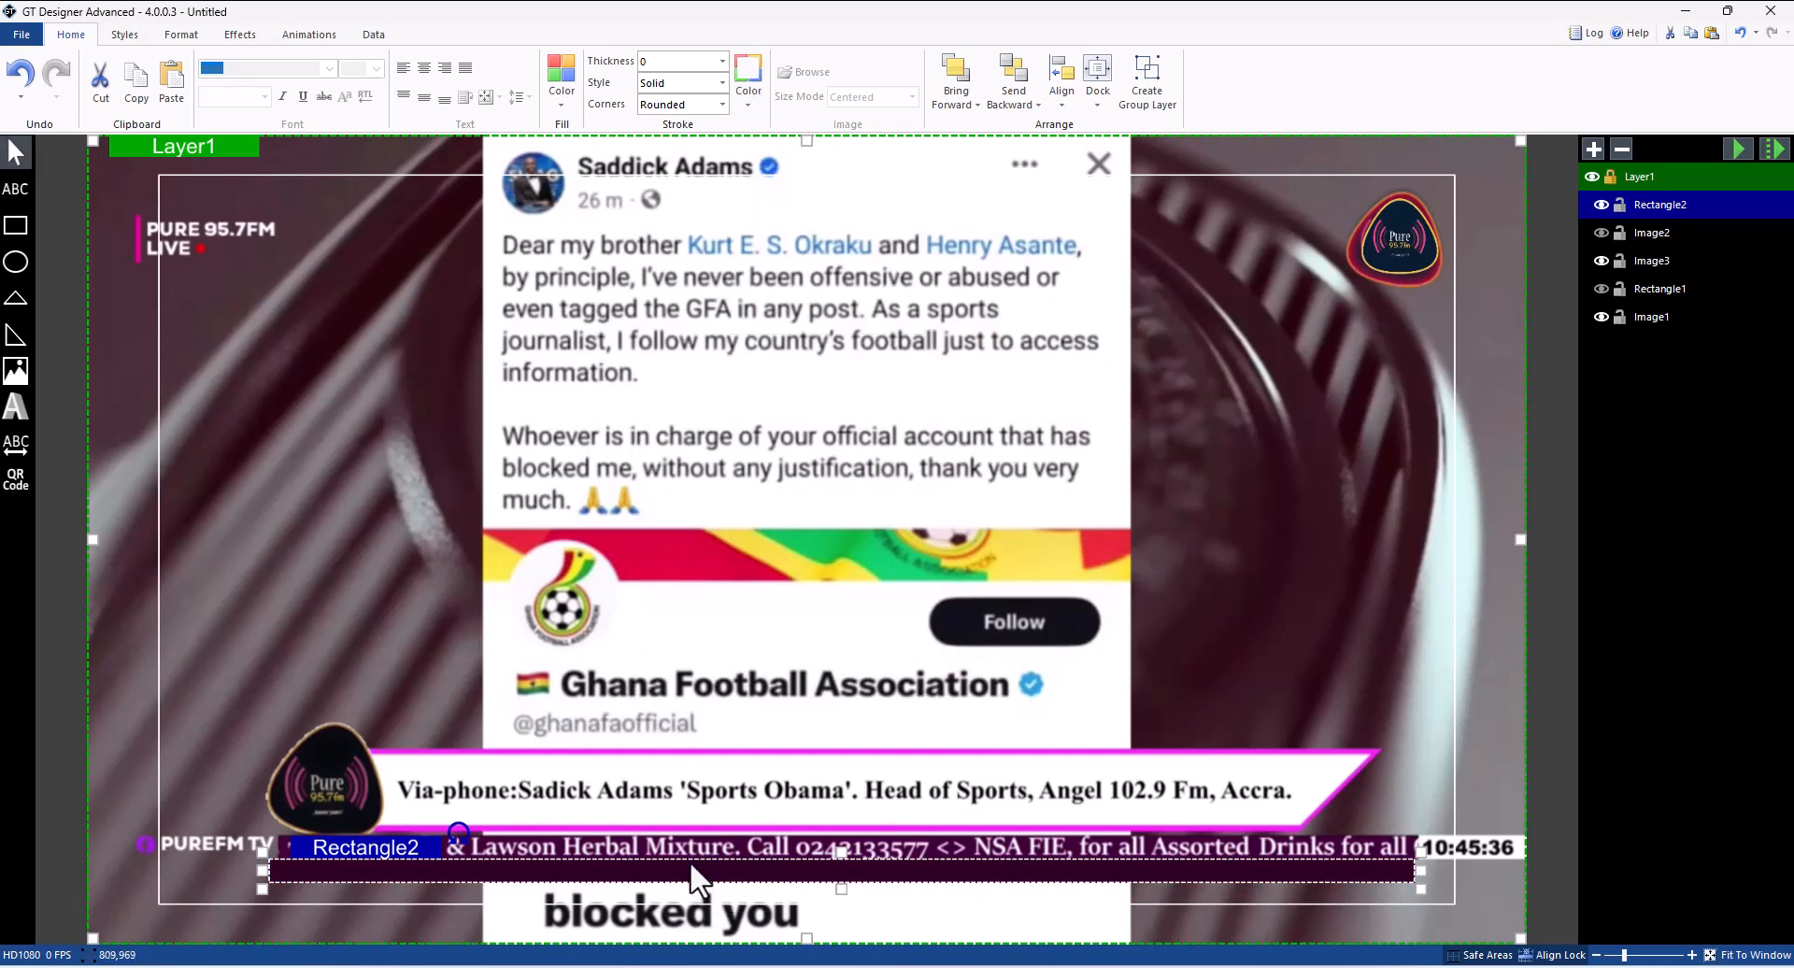
left_click(890, 844)
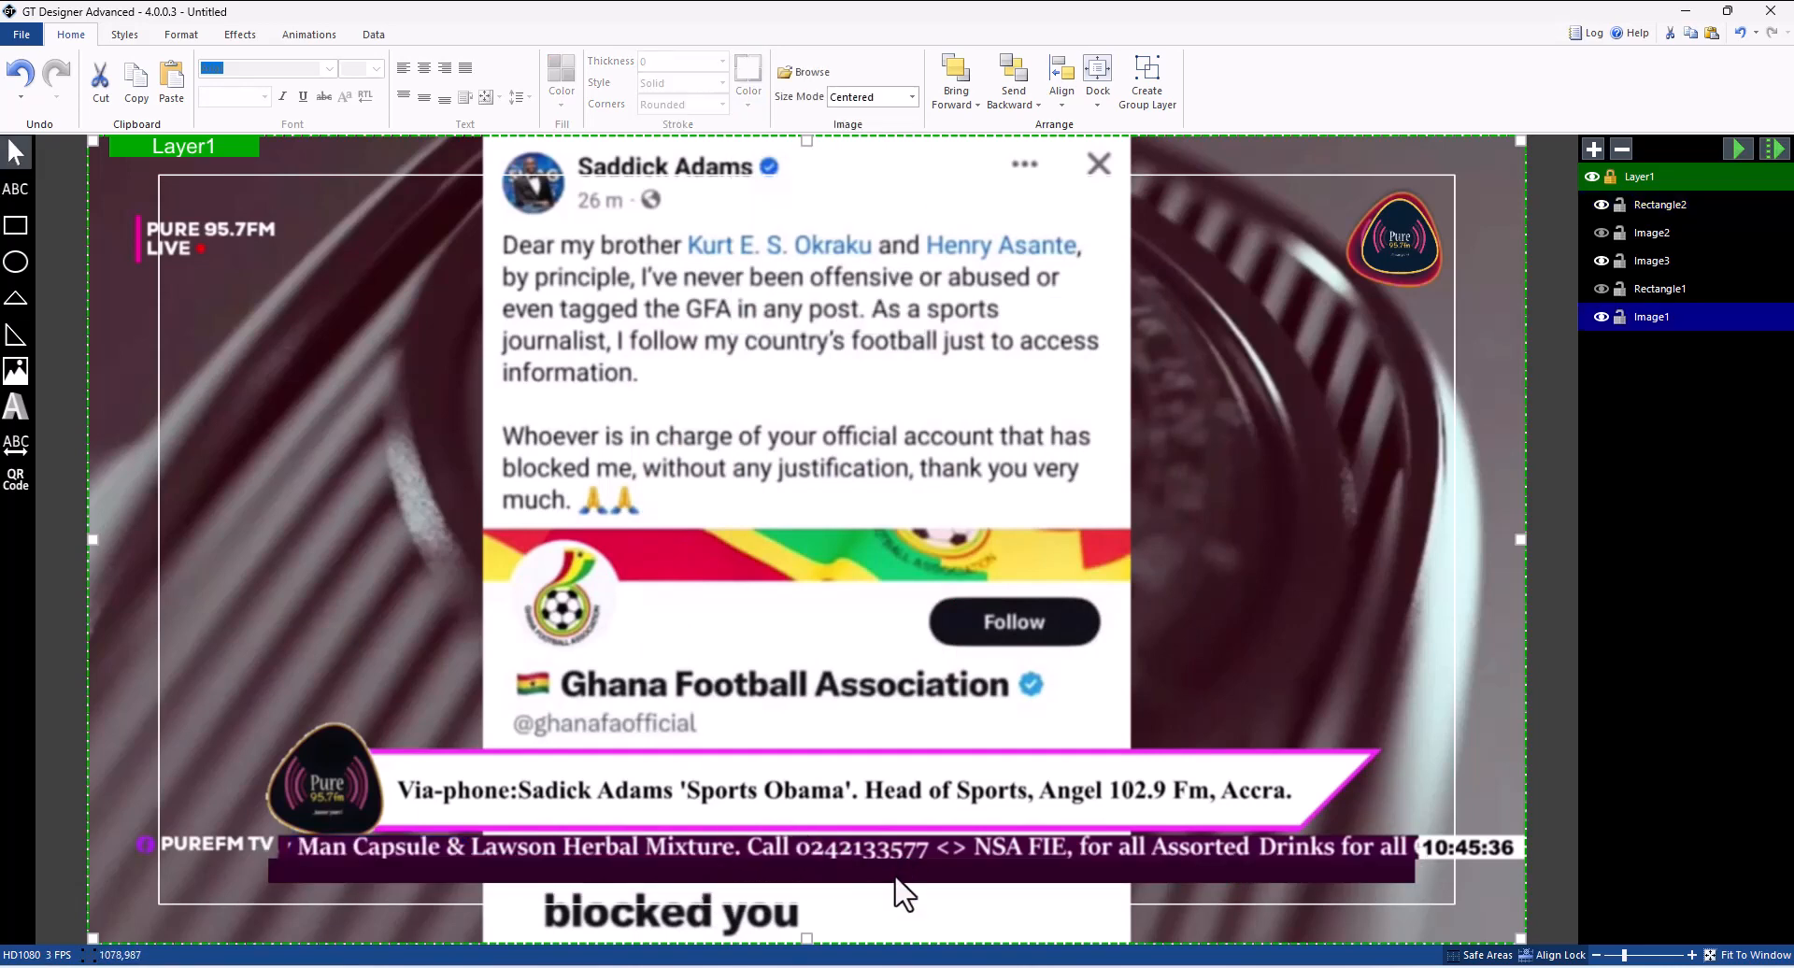
Move the dark purple ticker bar back over the reference strip and nudge it left until its right end meets the clock box
left_click_drag(897, 868, 906, 849)
left_click(557, 821)
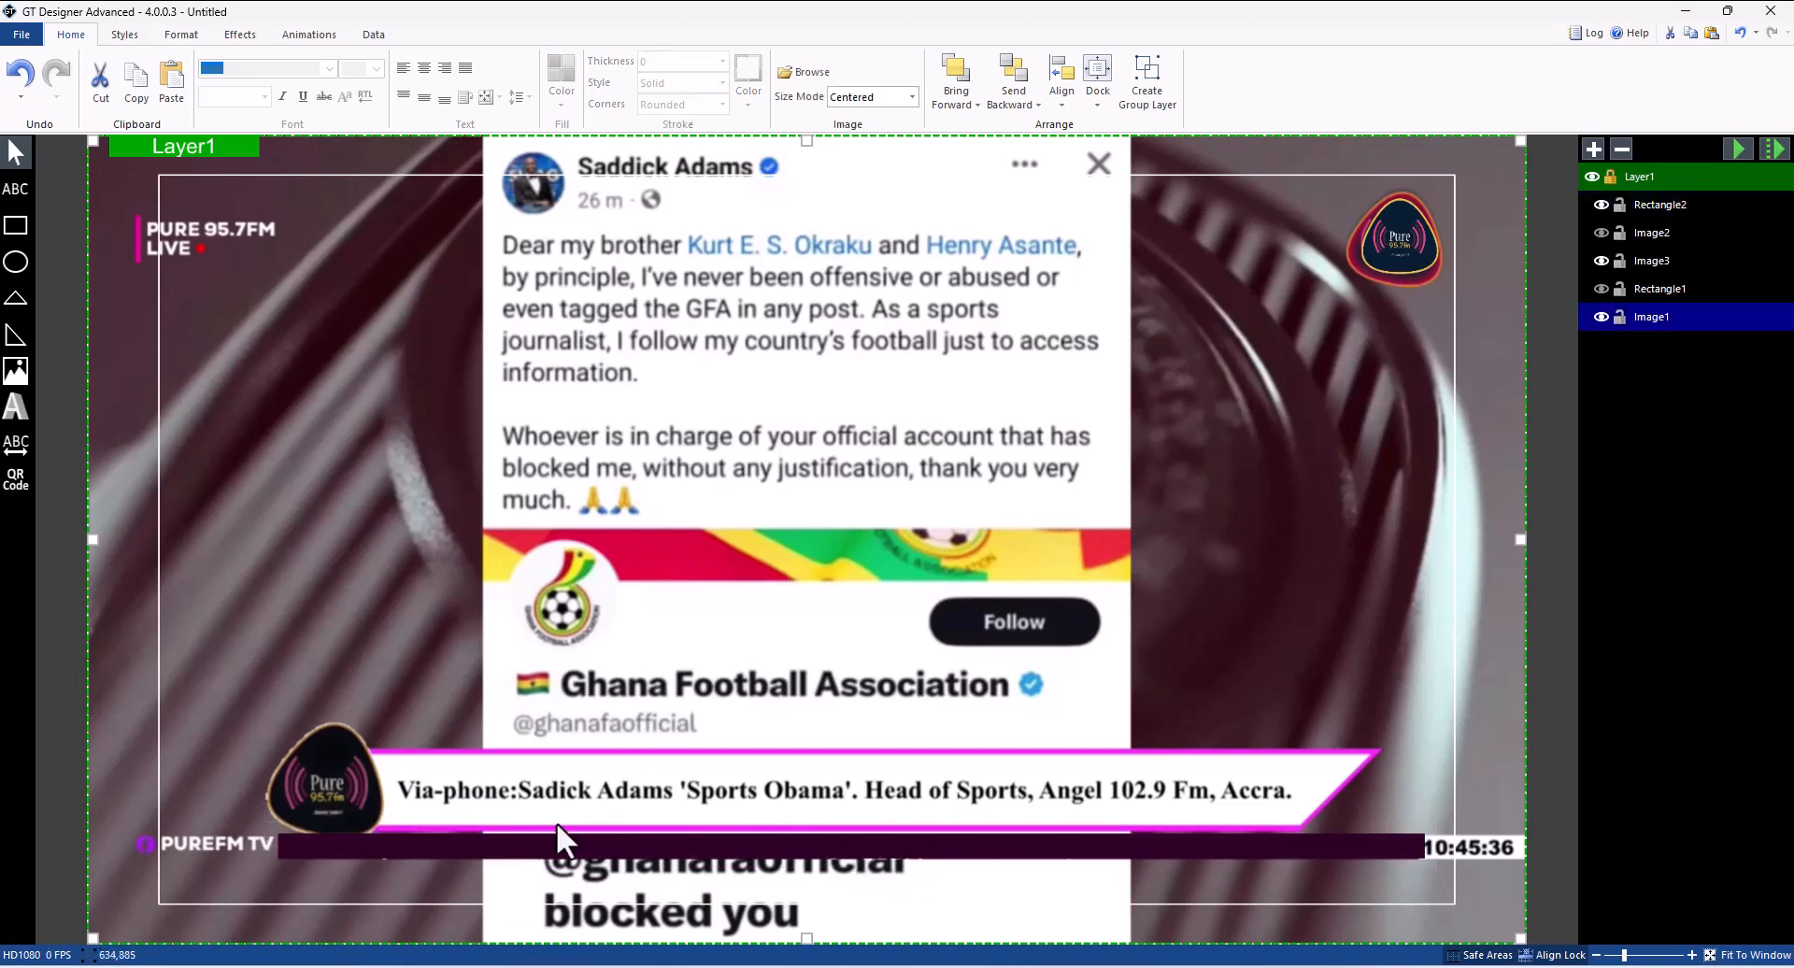
left_click(1348, 850)
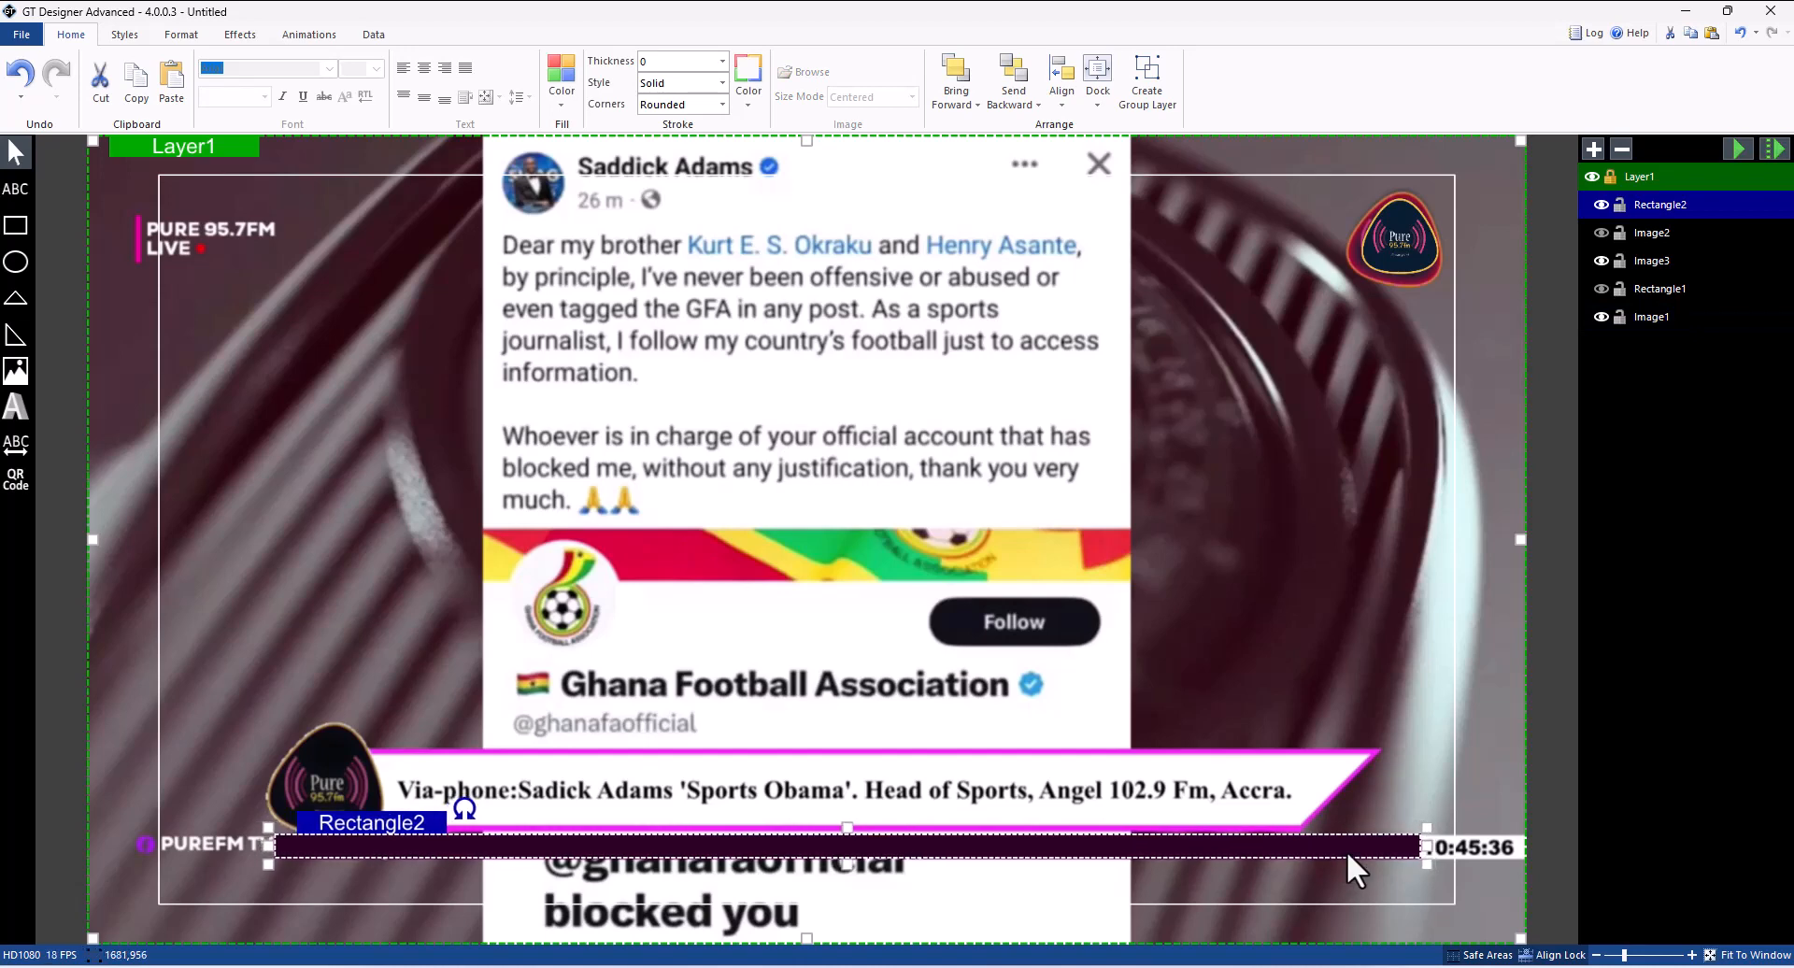
left_click(1347, 850)
left_click(1383, 850)
key("Left")
key("Left")
key("Left")
key("Left")
key("Left")
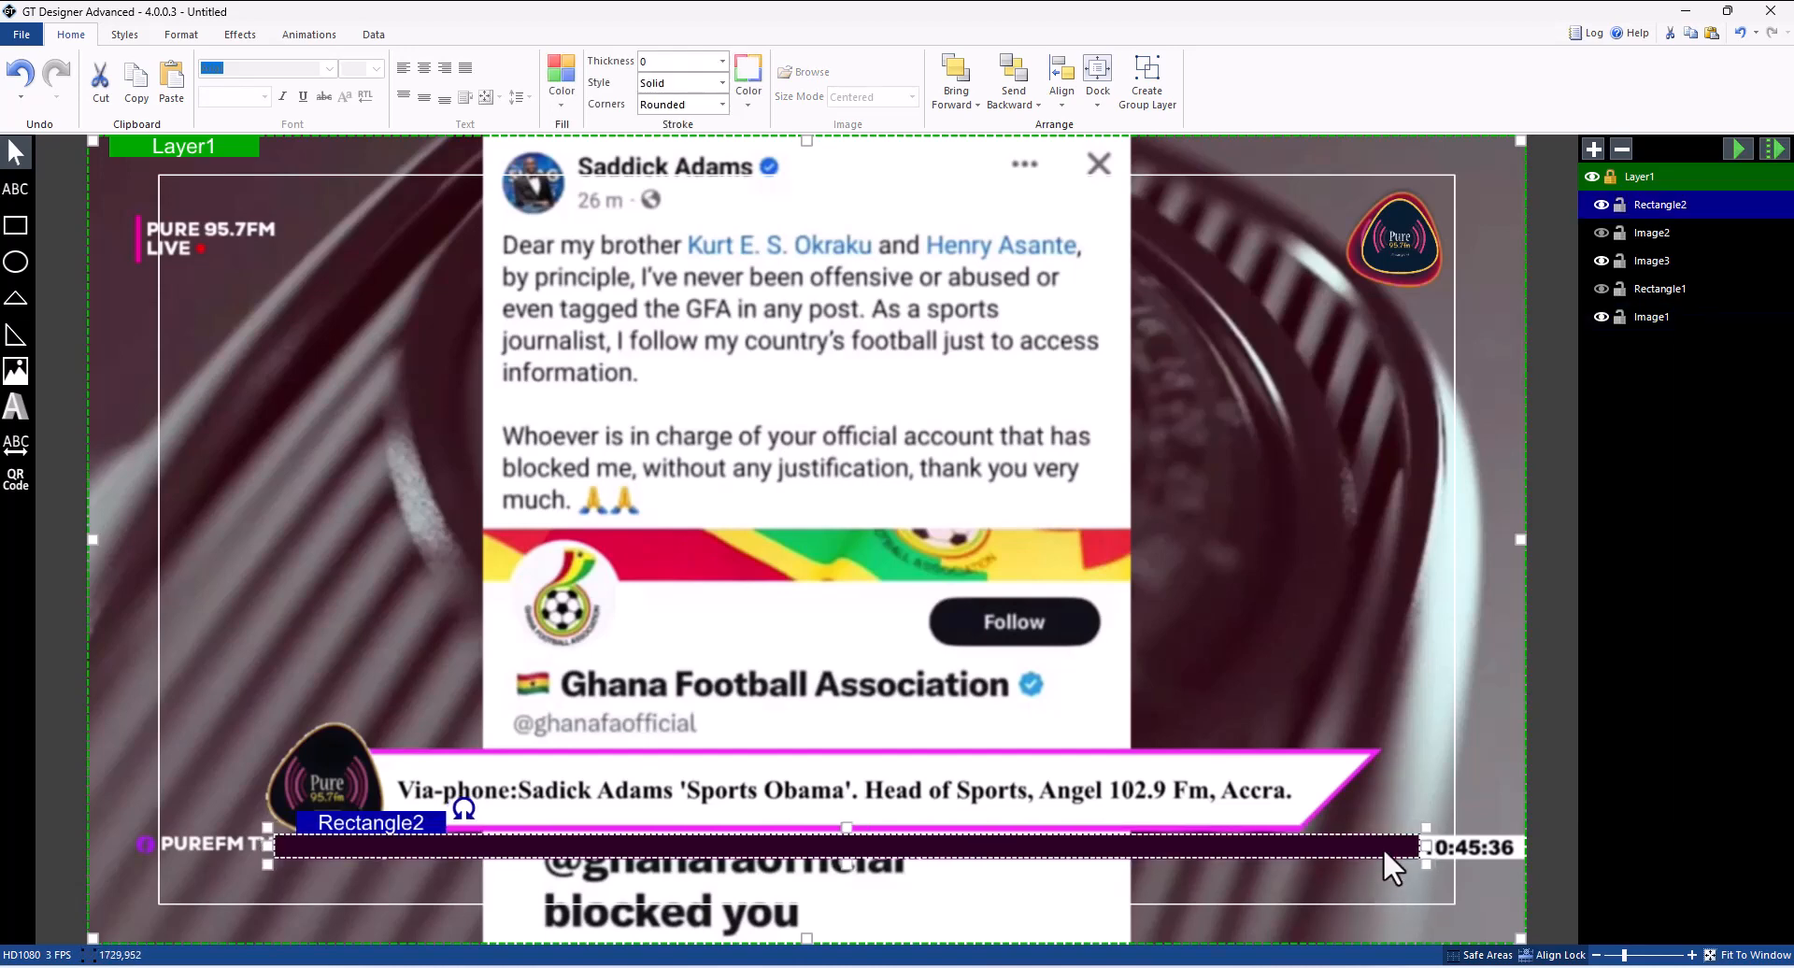
left_click(1354, 710)
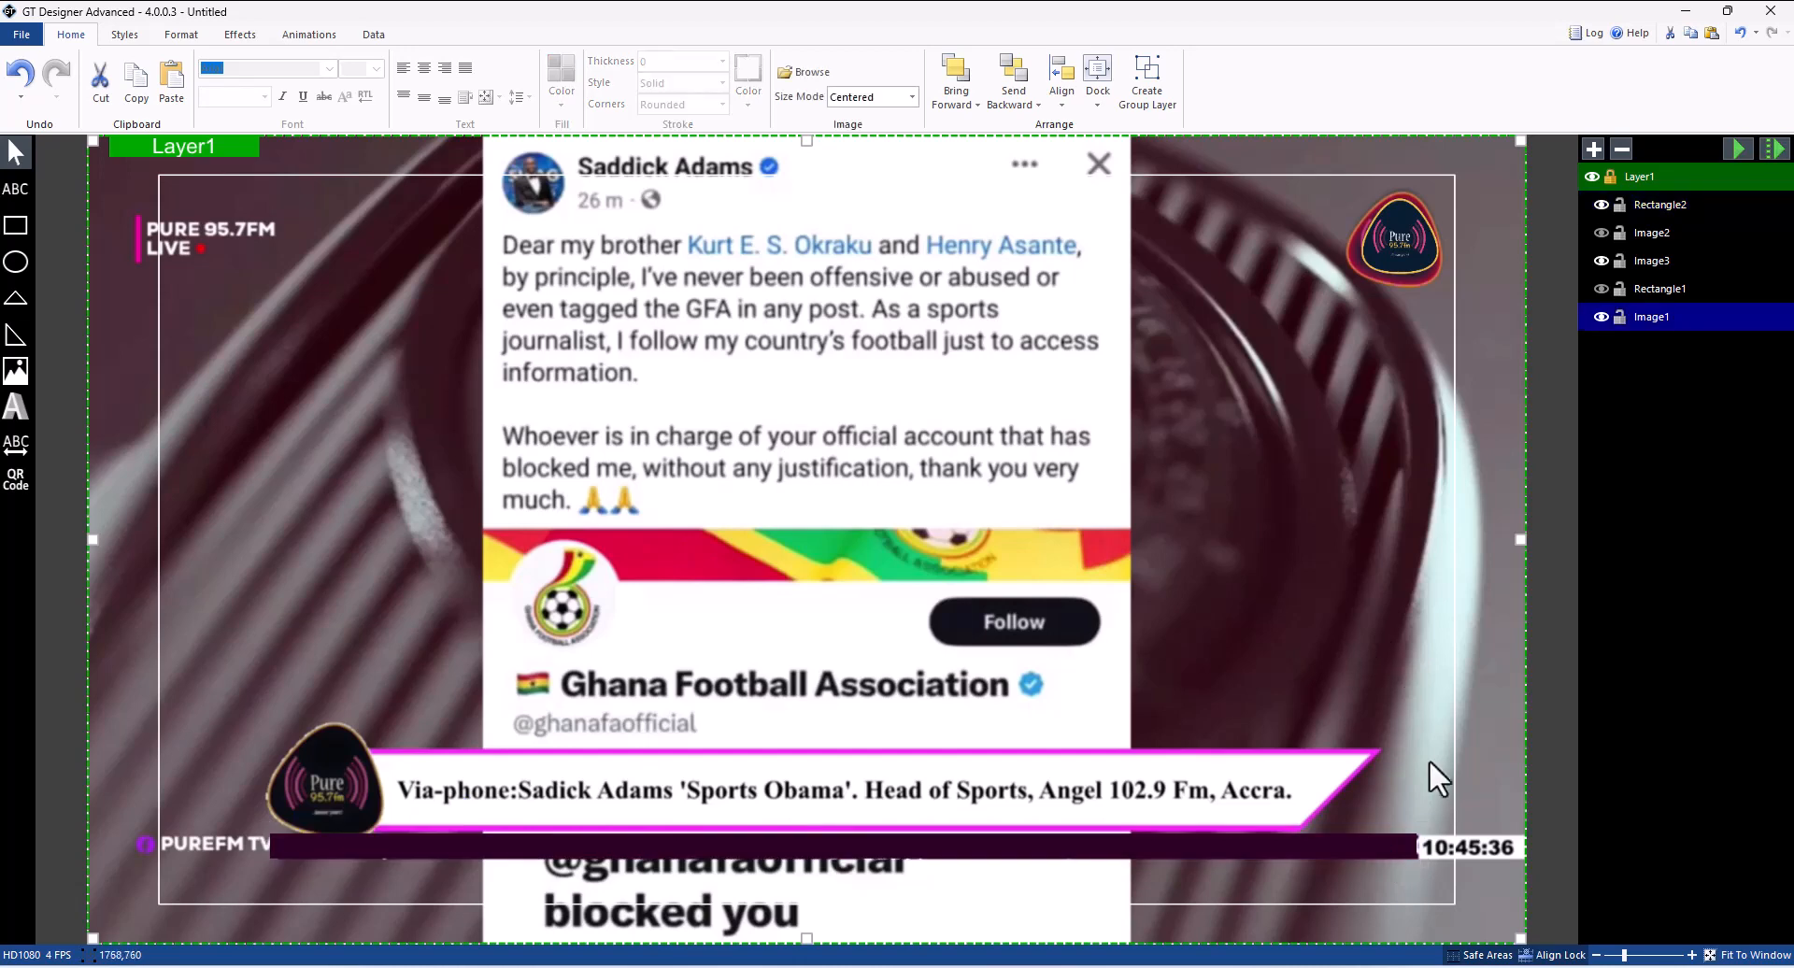
Nudge the dark purple ticker bar slightly right so its left end clears the PUREFM TV label
left_click(1376, 850)
key("Right")
key("Right")
key("Right")
key("Right")
key("Right")
key("Right")
key("Right")
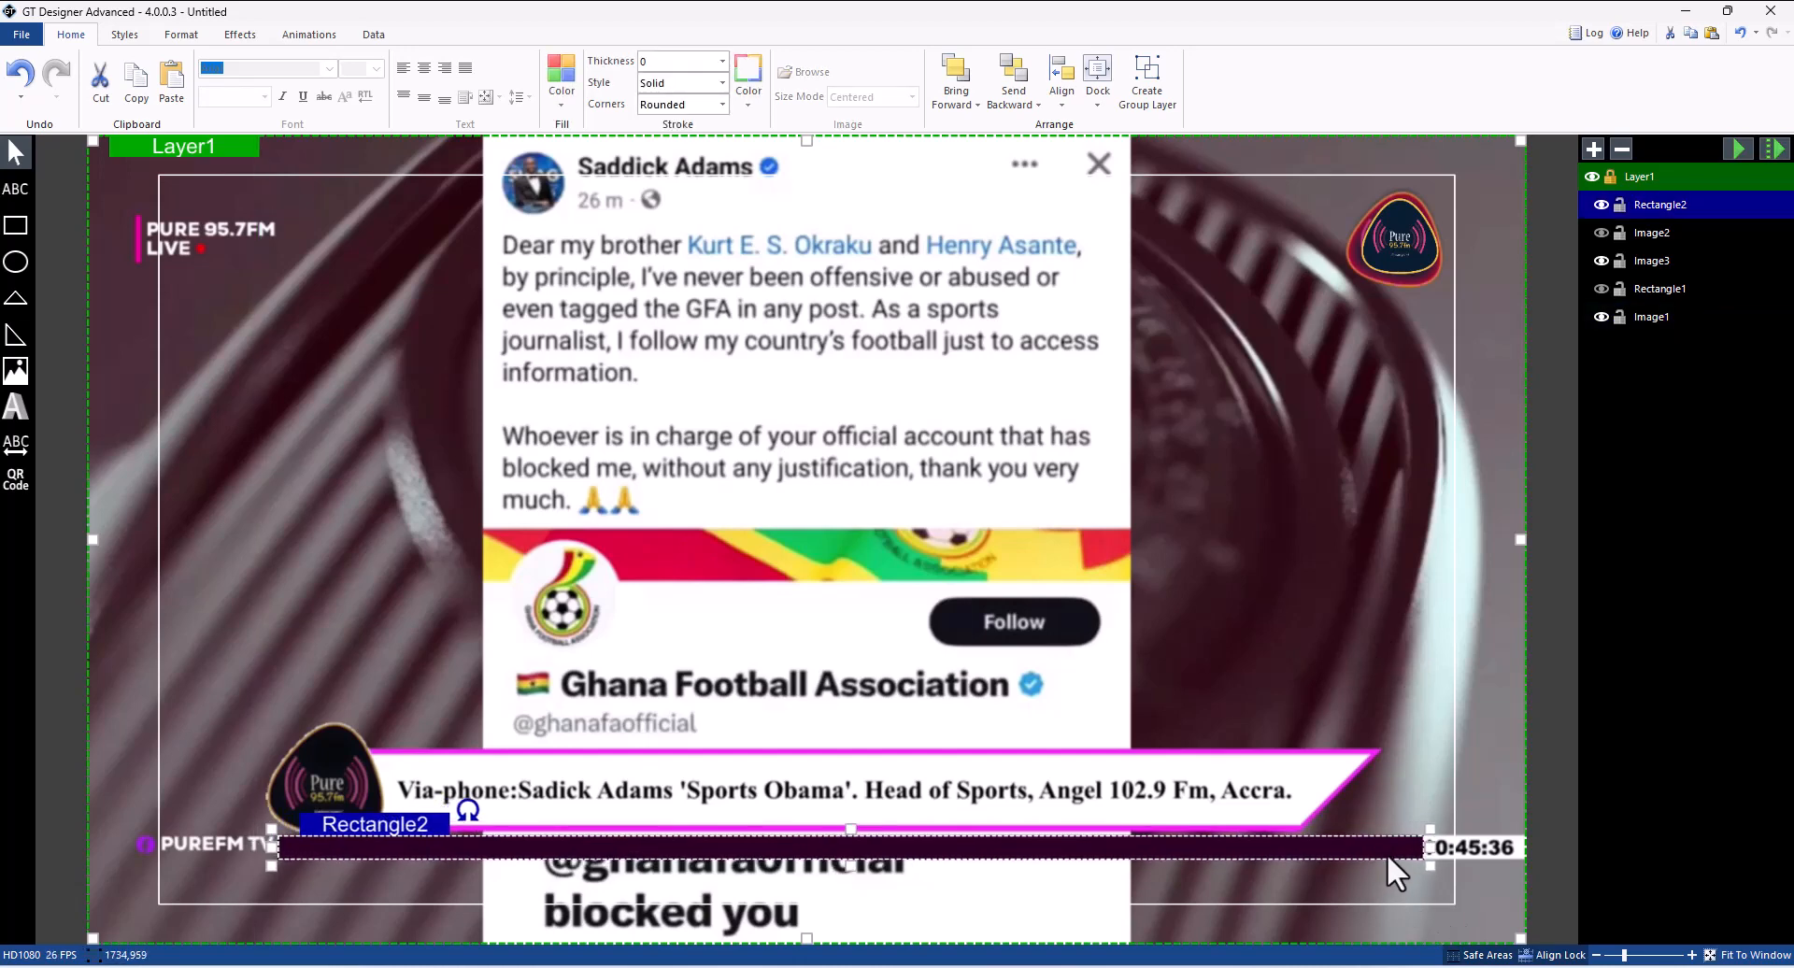
left_click(1398, 905)
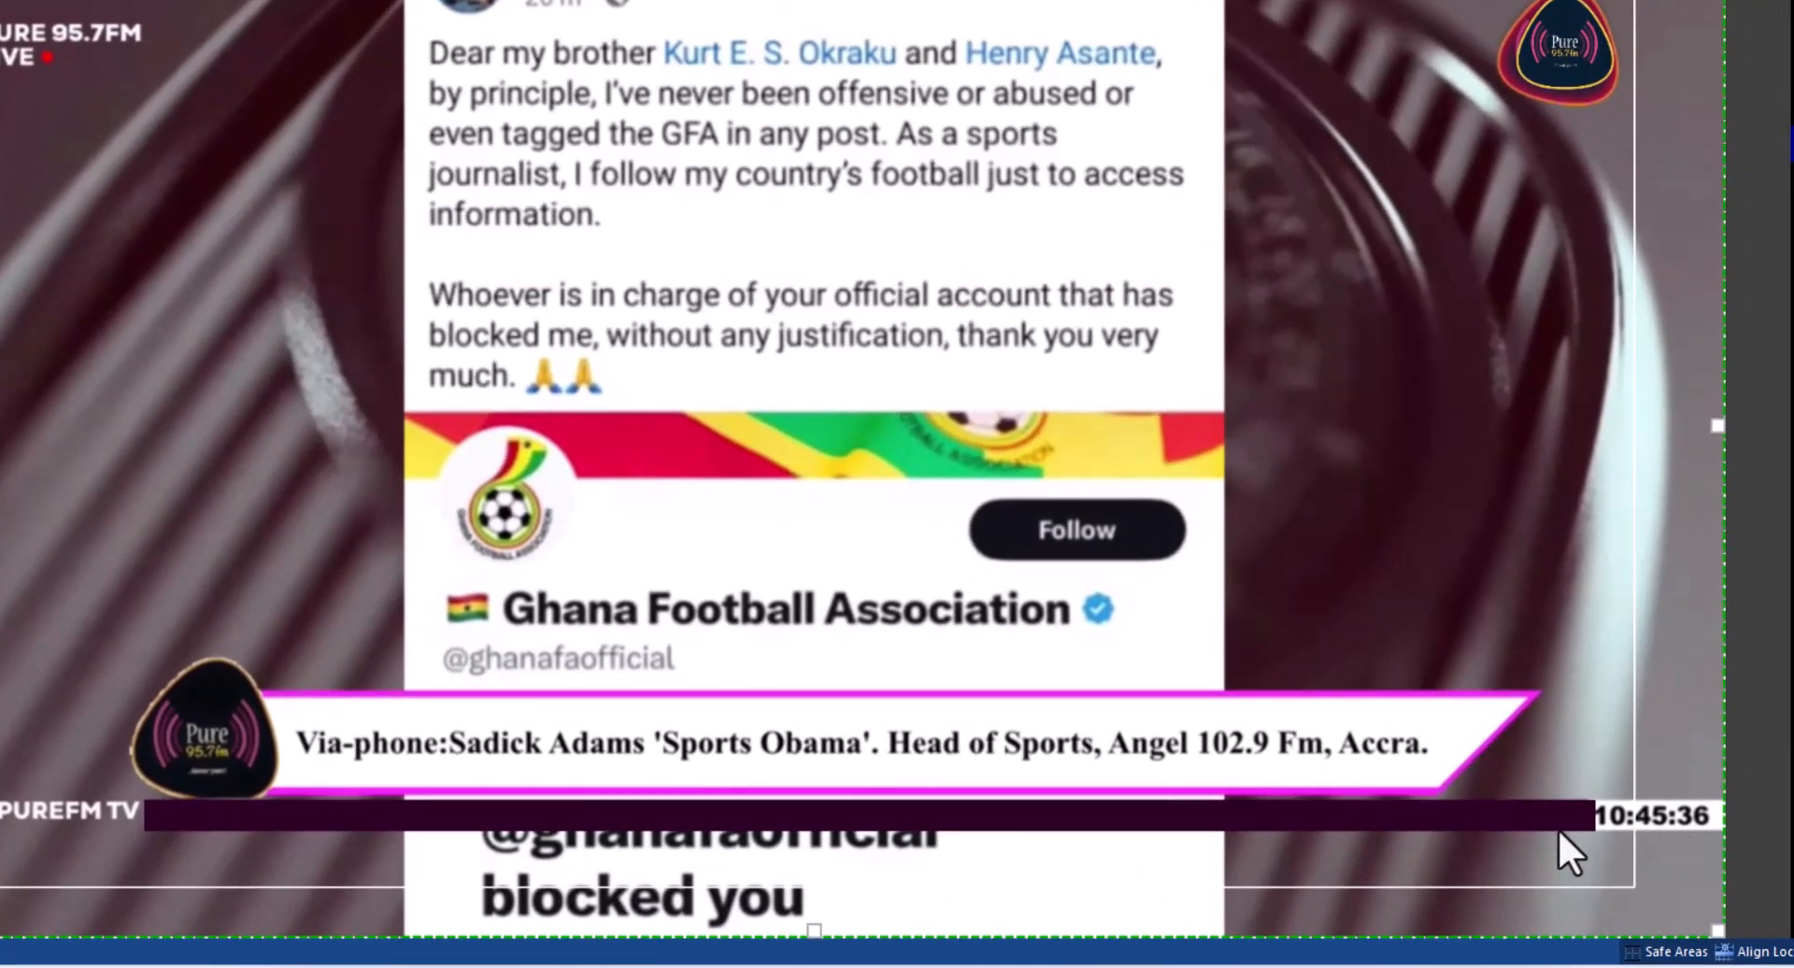
Duplicate the ticker bar, move the copy to the canvas's right edge and shorten it to cover only the clock box
left_click(1535, 827)
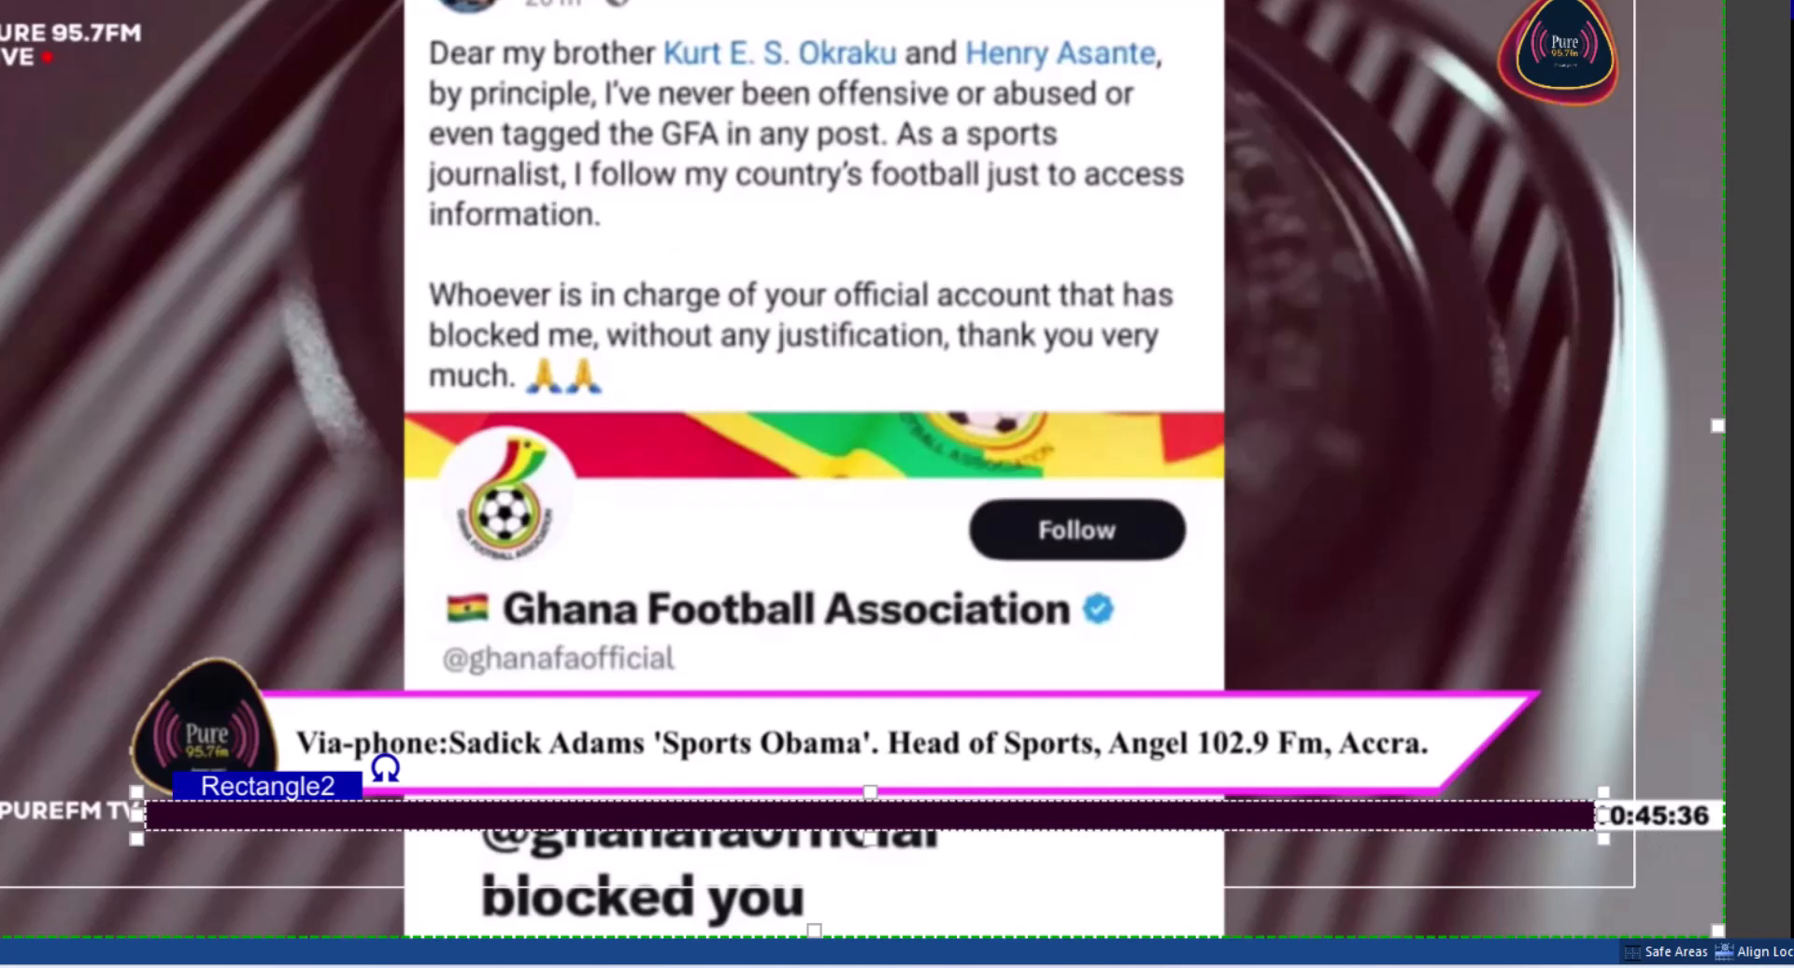
key("ctrl+v")
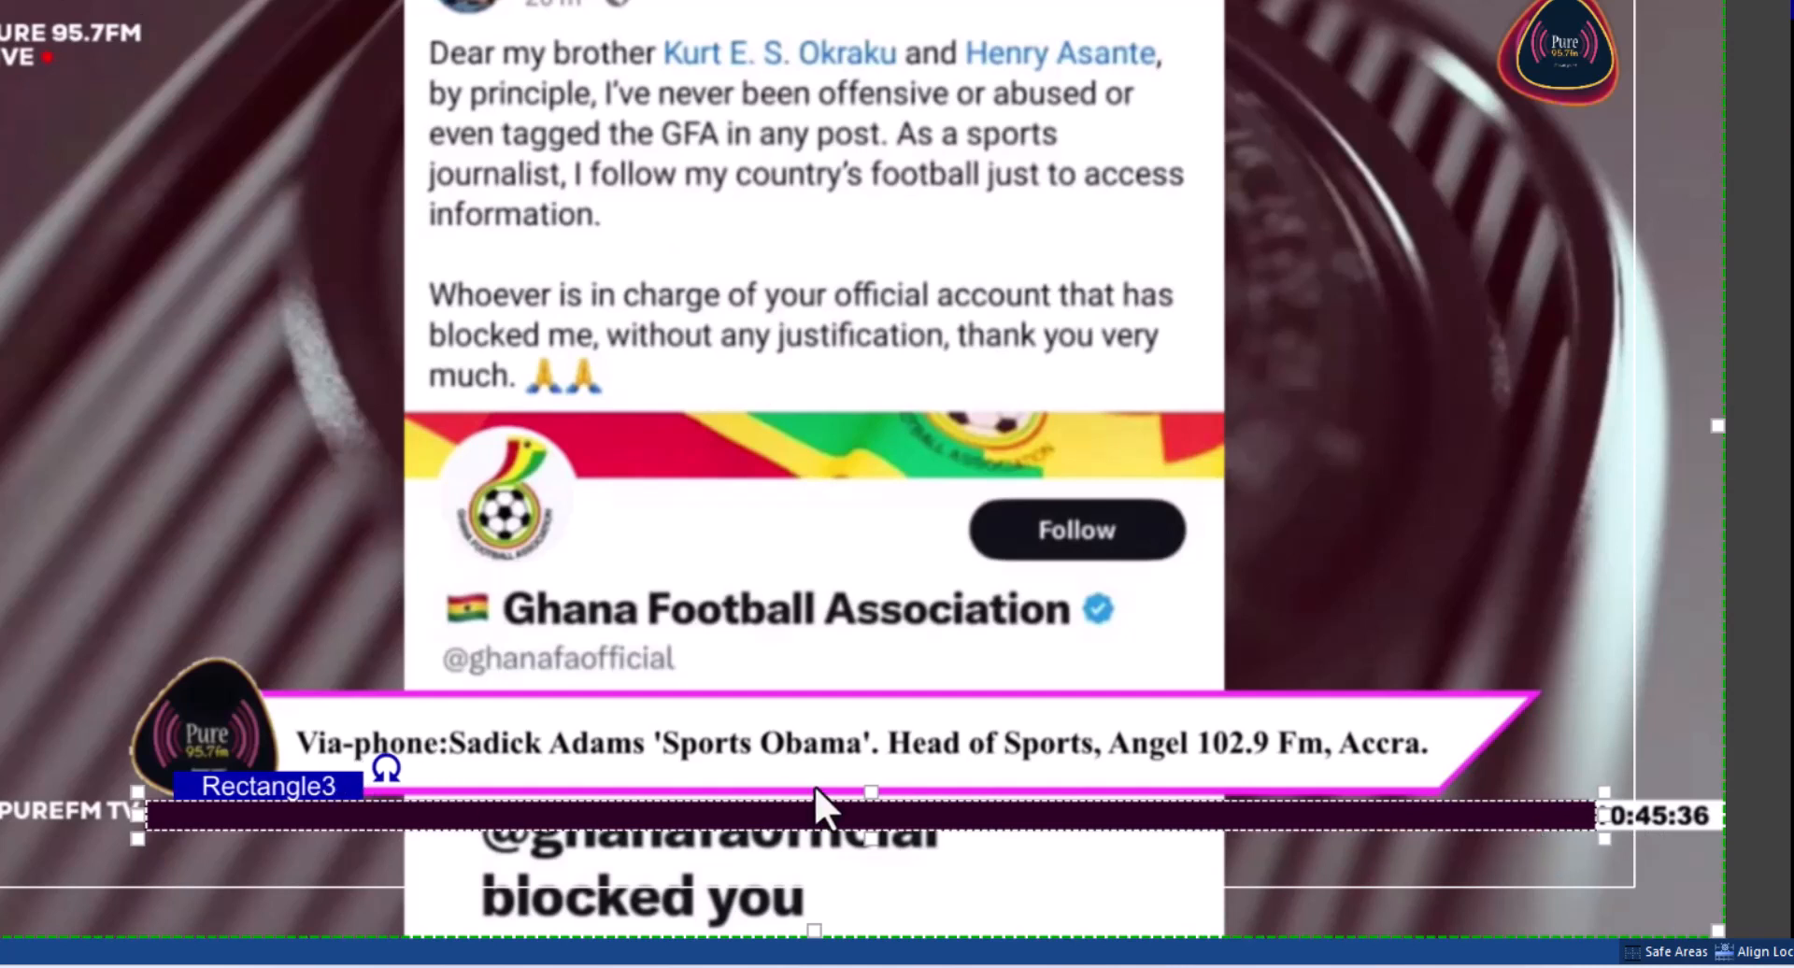
key("Right")
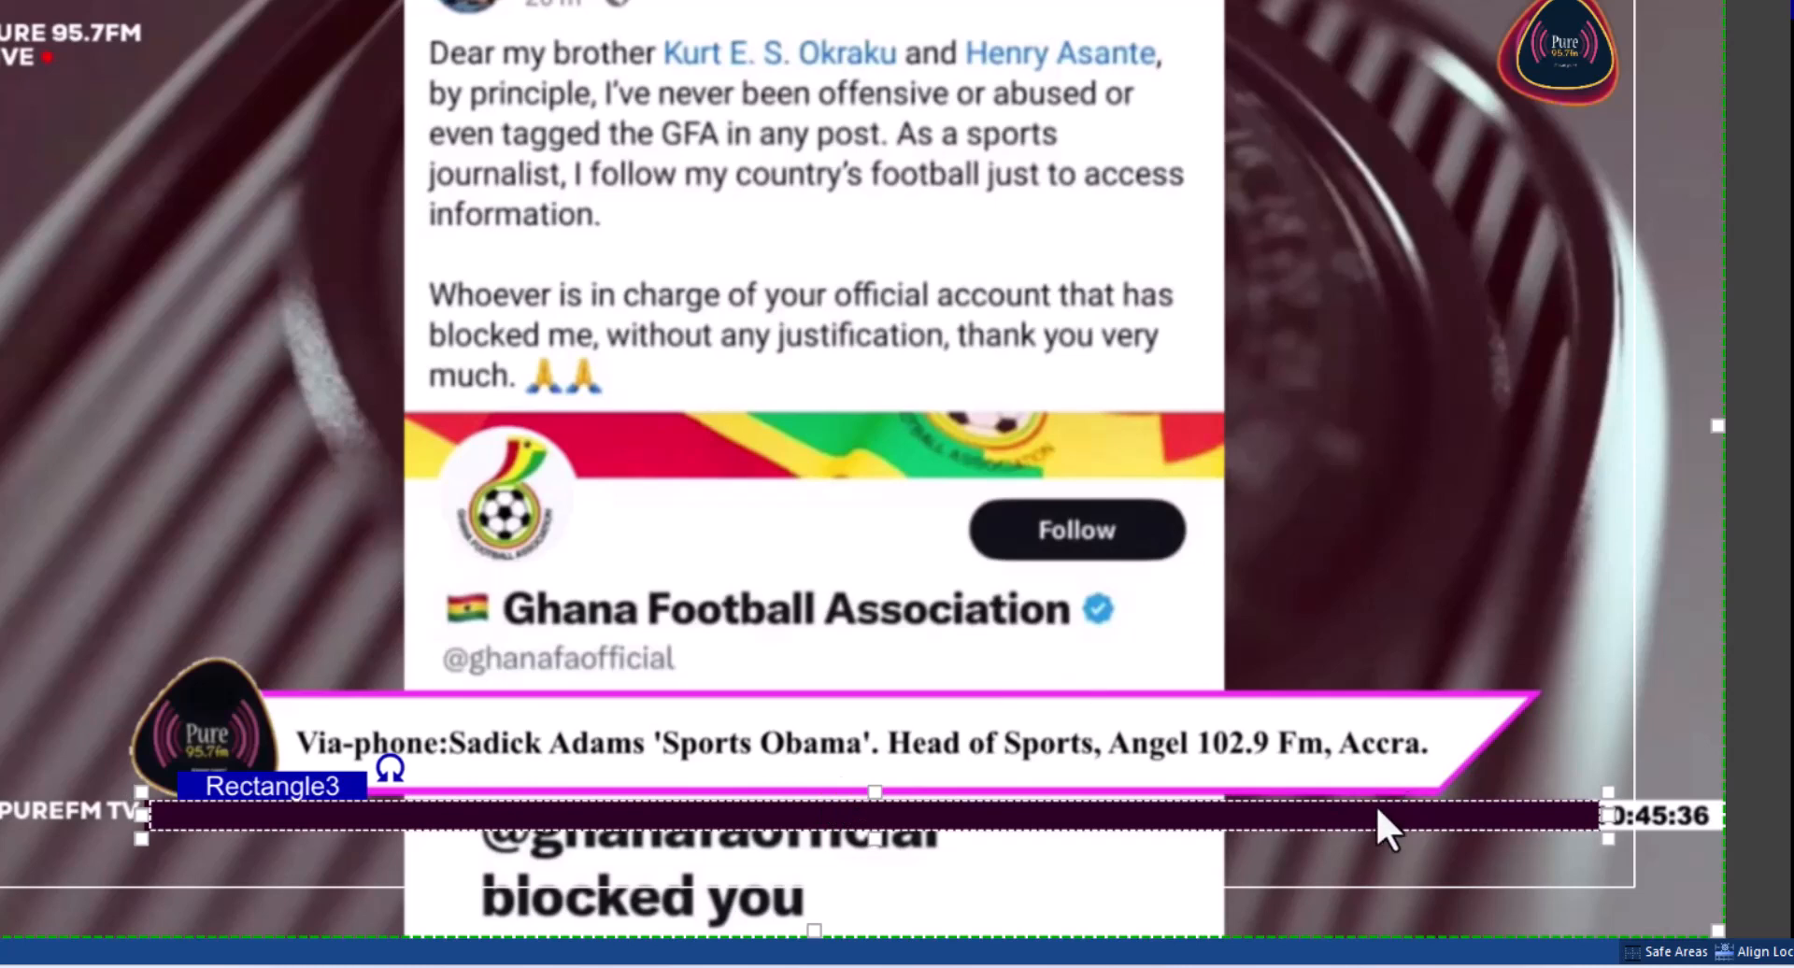
left_click_drag(1377, 809, 1514, 810)
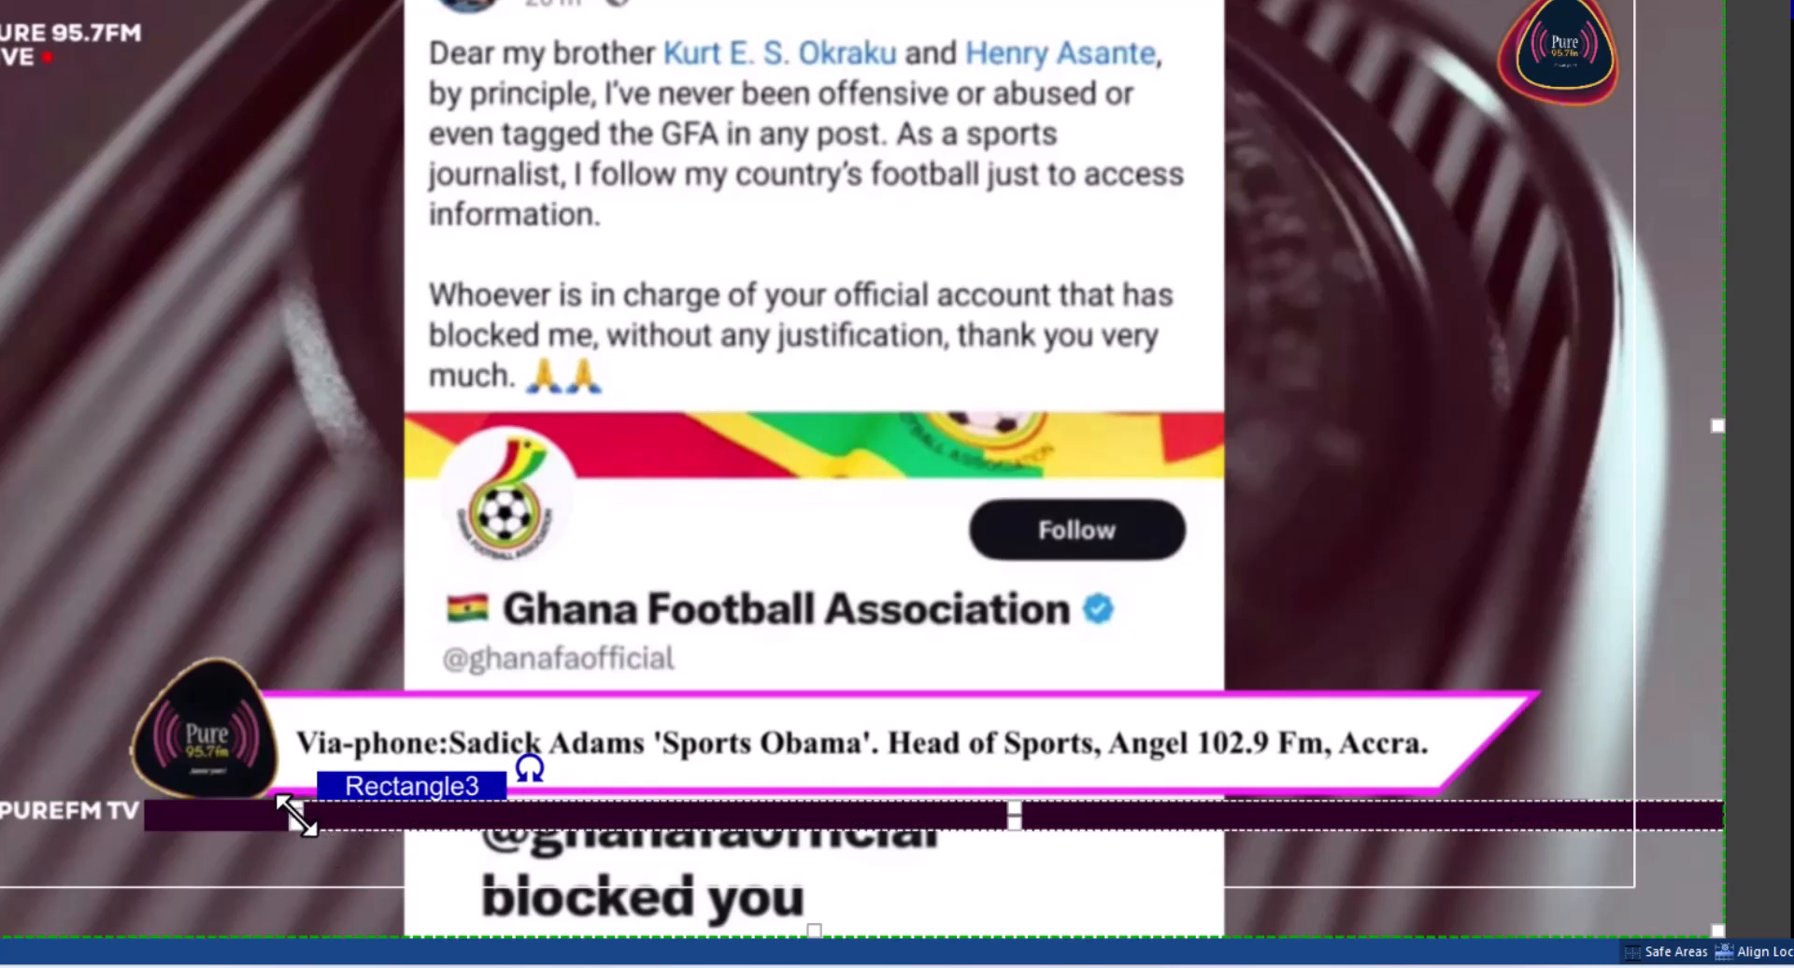
left_click_drag(295, 816, 1588, 820)
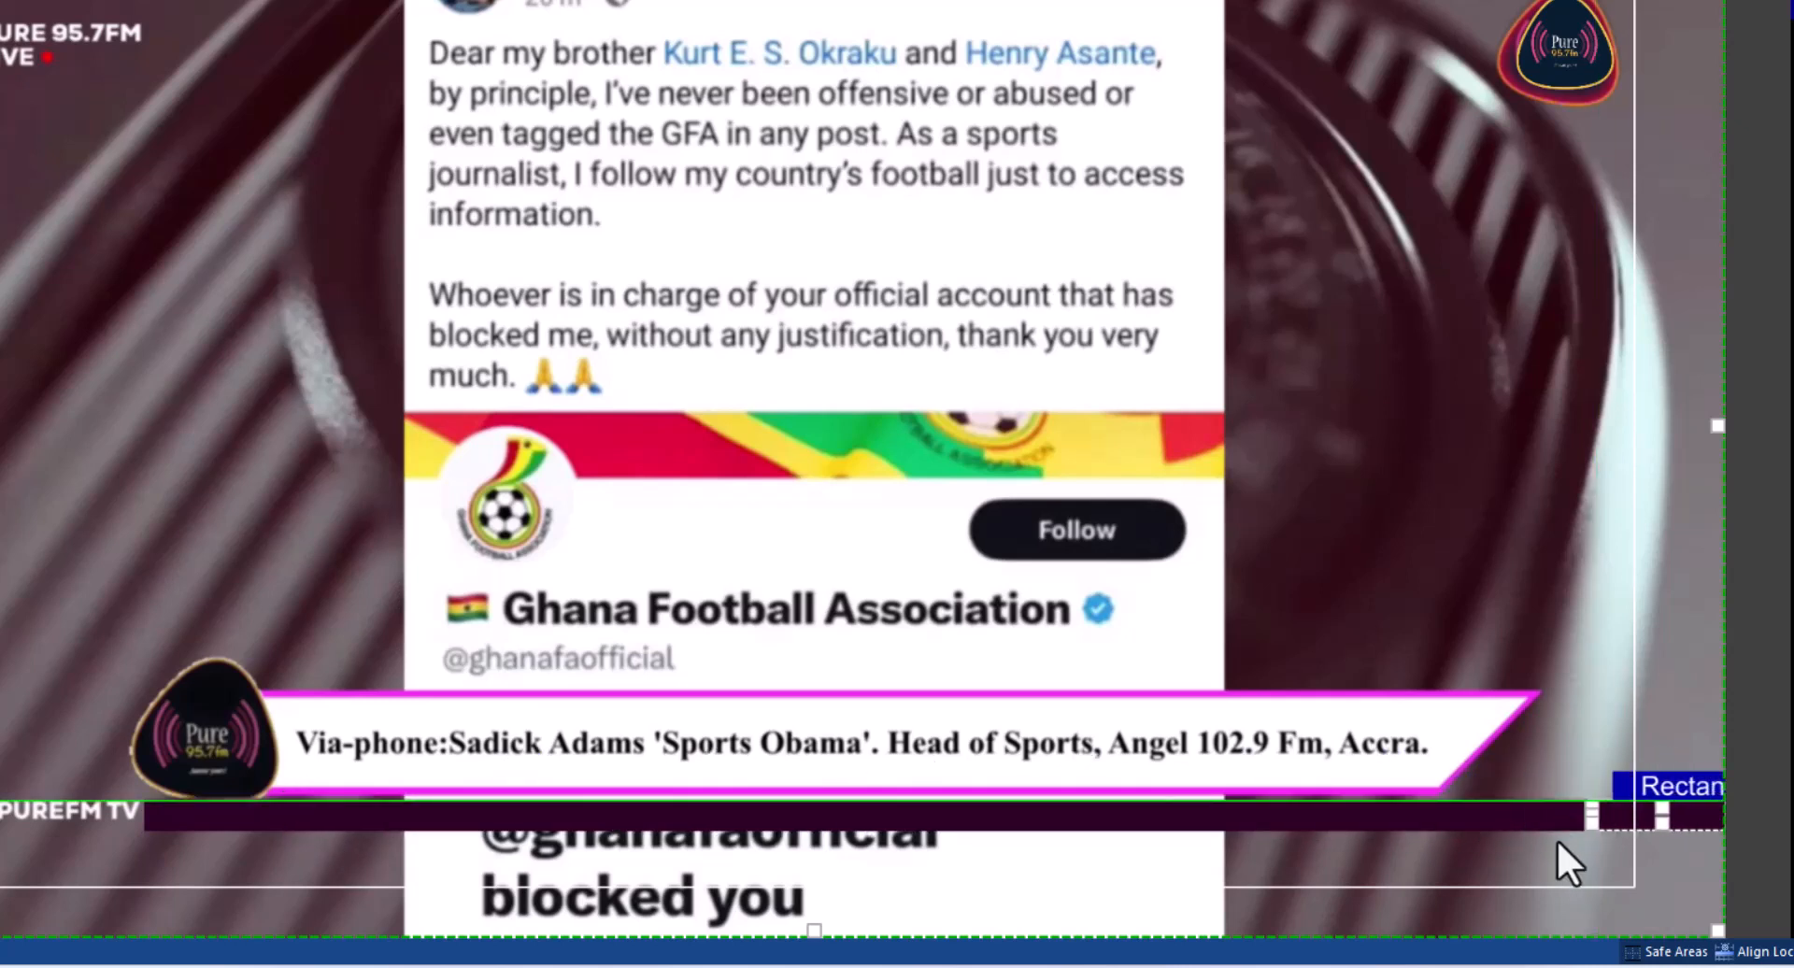
Change the short clock rectangle's fill to white
left_click(1601, 837)
left_click(1628, 809)
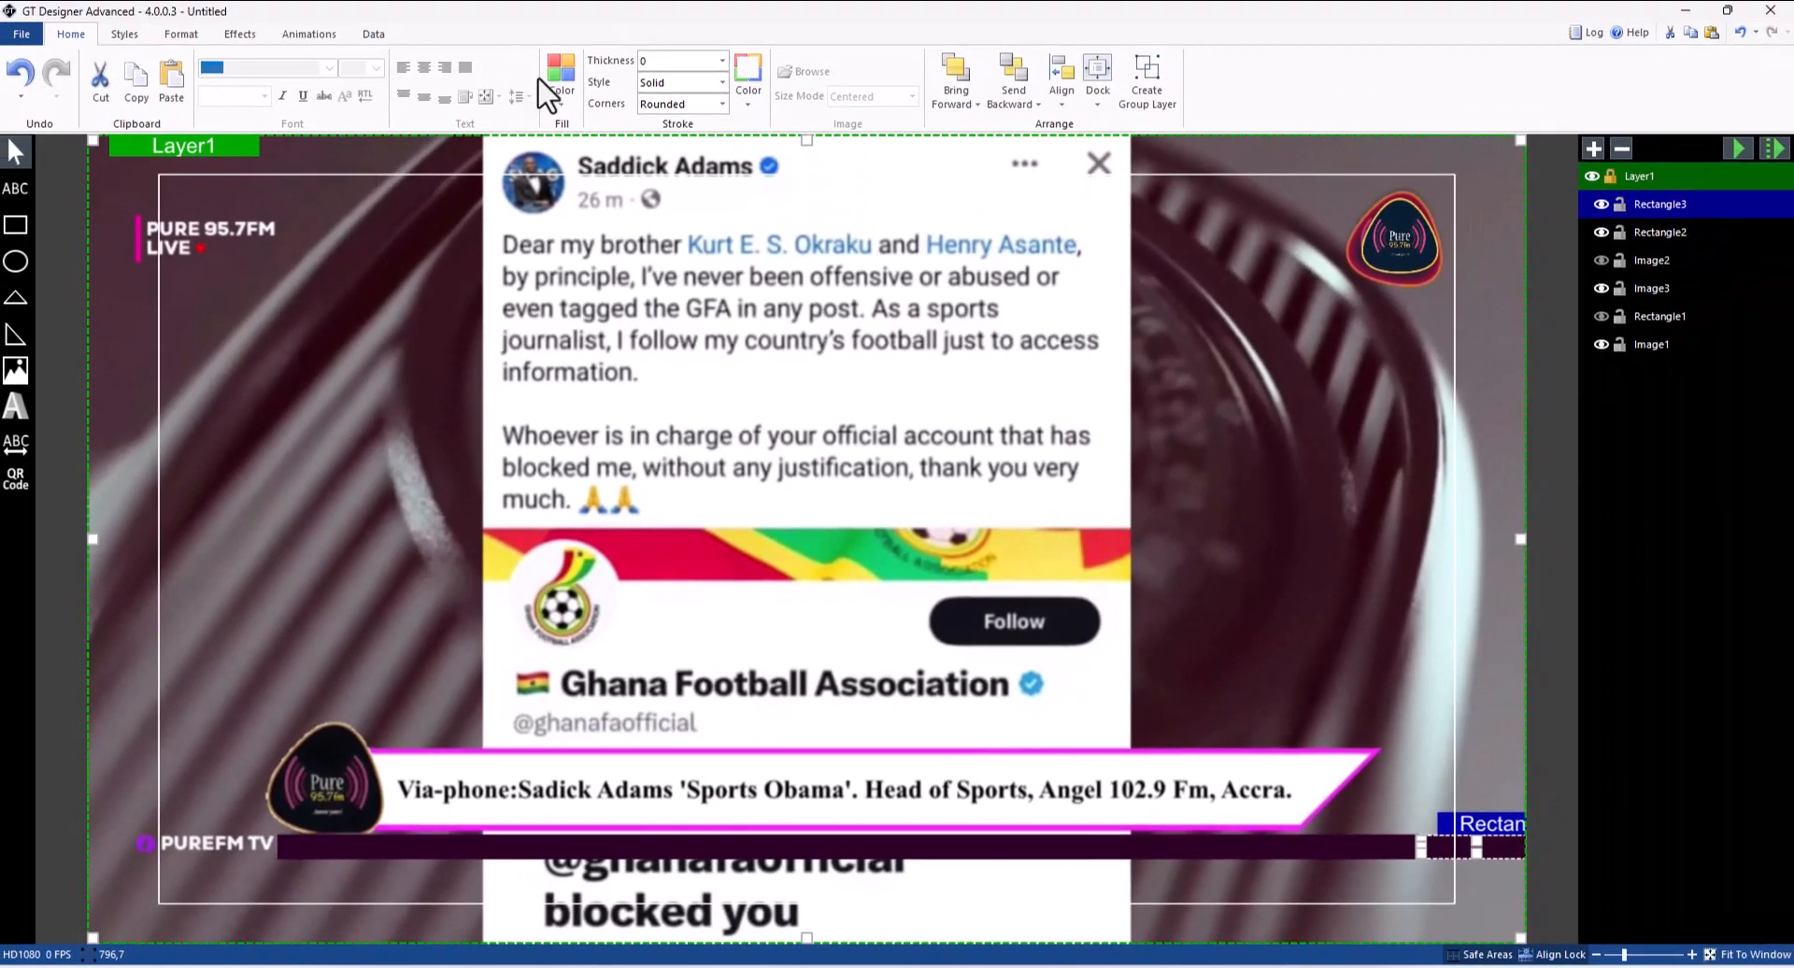
left_click(532, 0)
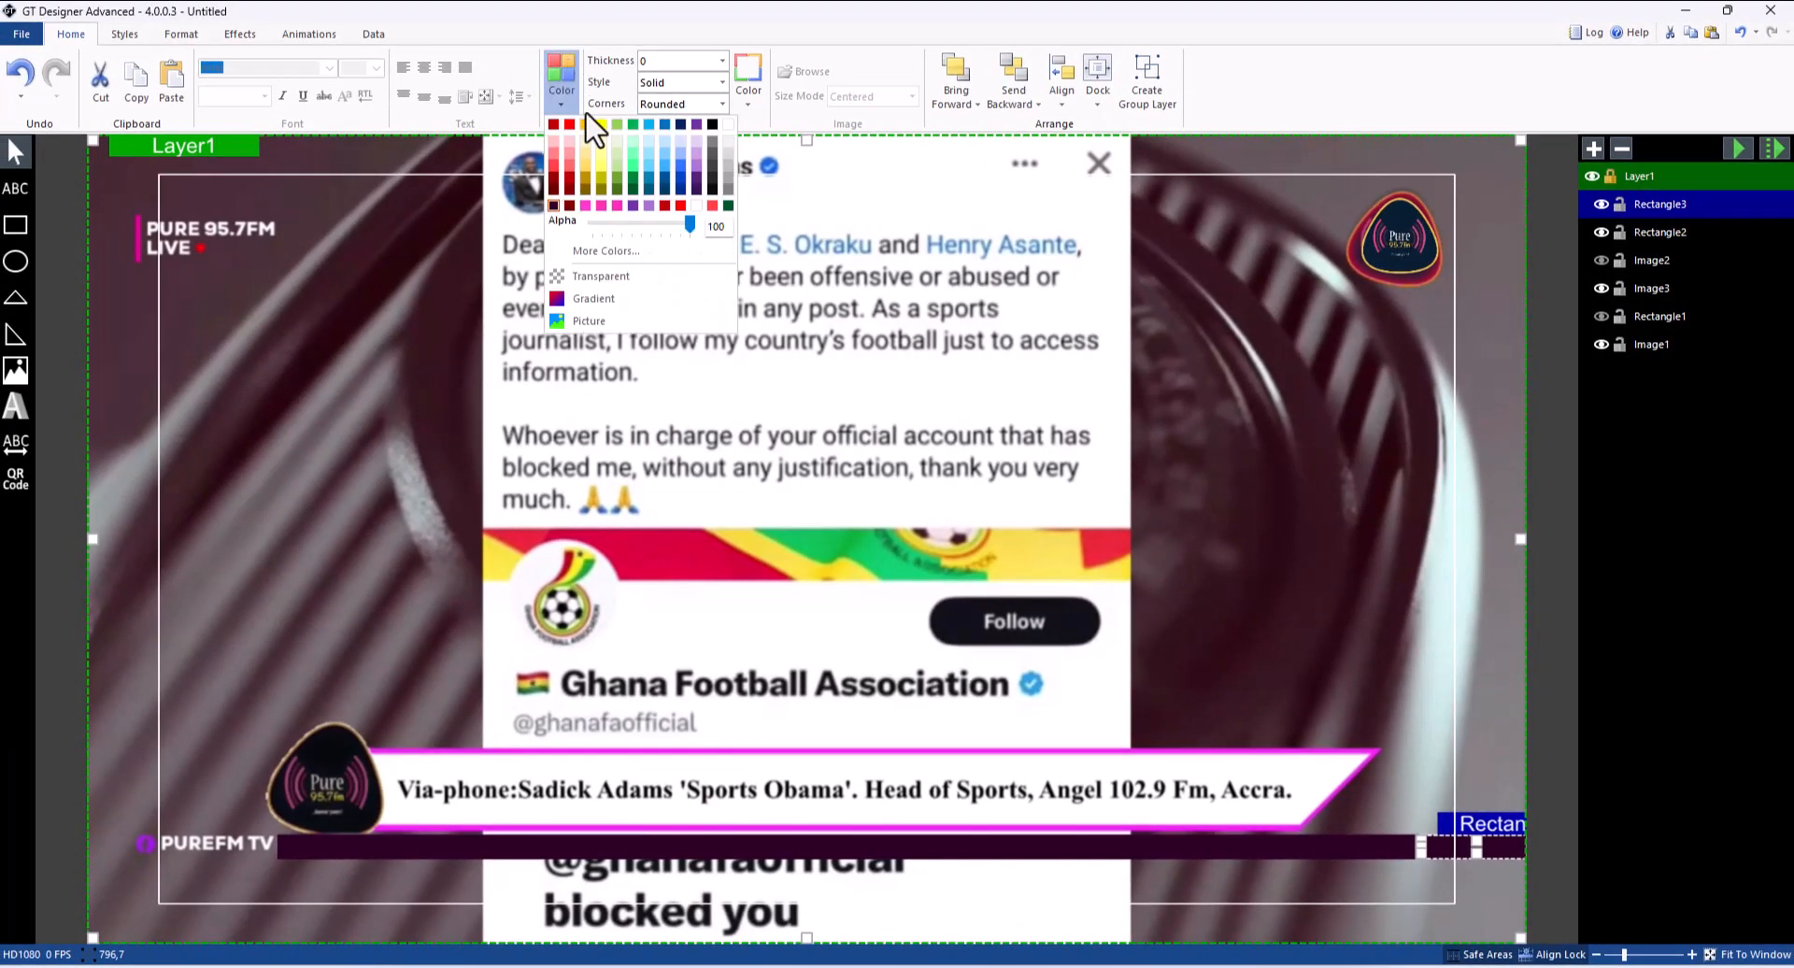
left_click(701, 207)
left_click(1158, 469)
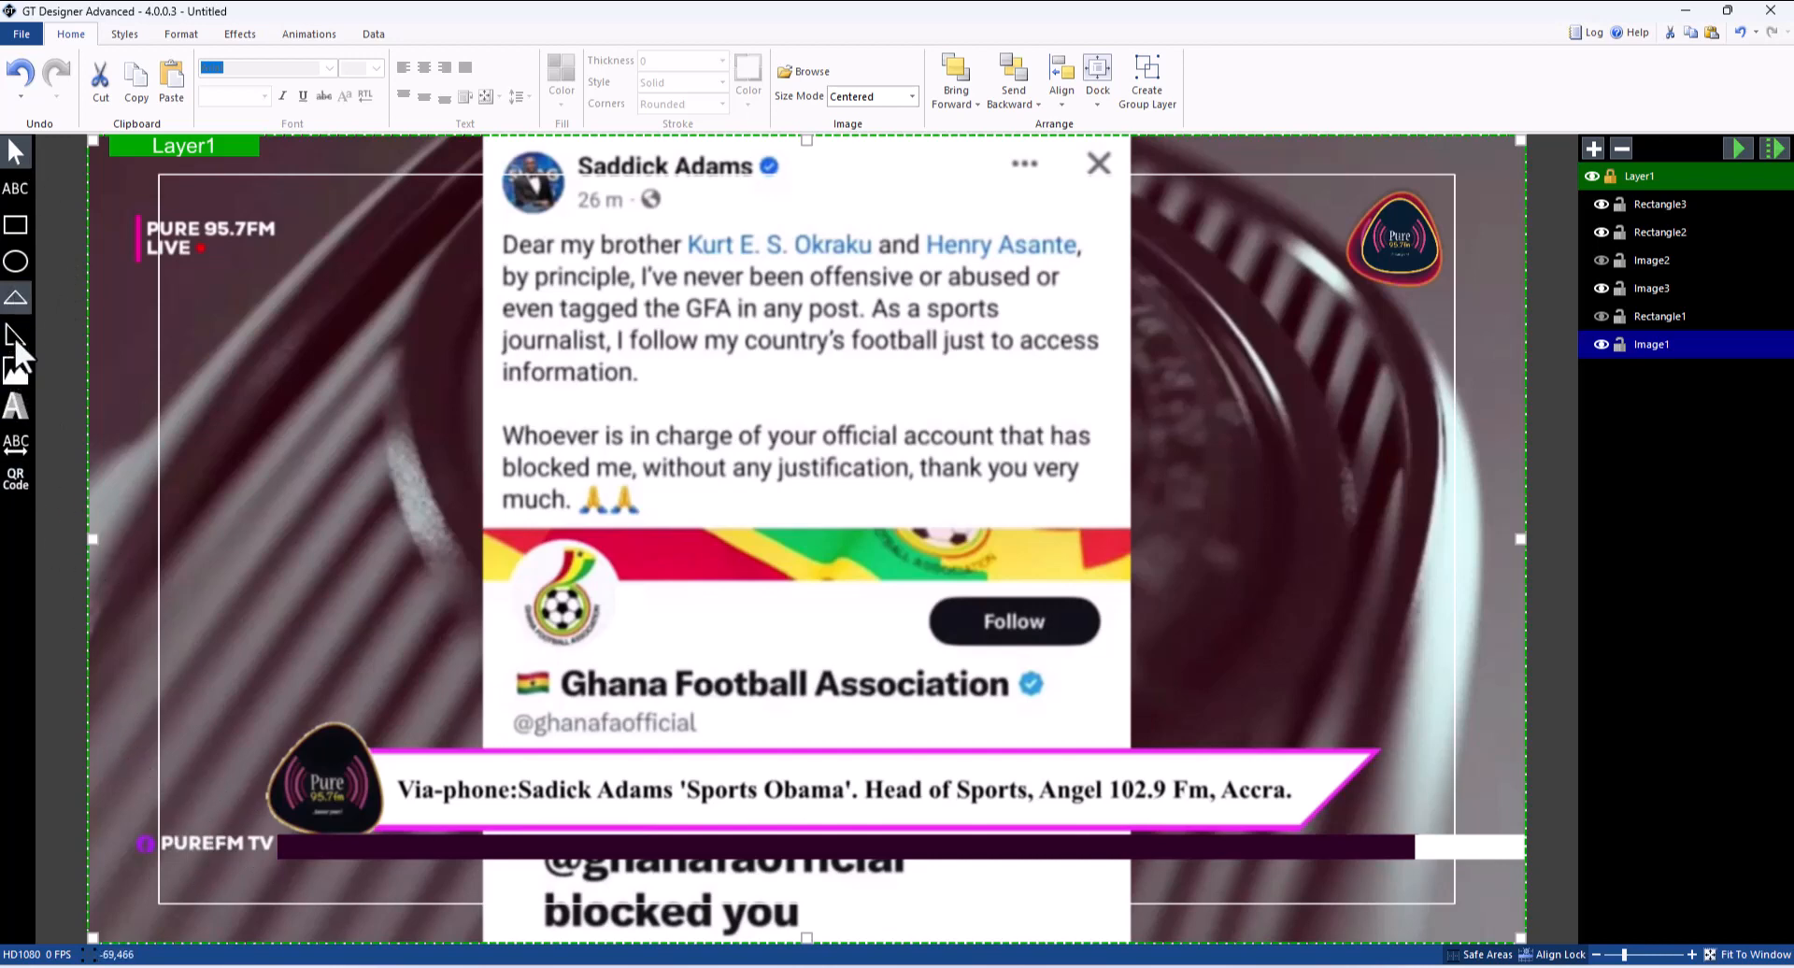
Add a text block reading "PURE FM" on the left of the canvas and color its text white
left_click(11, 190)
left_click(266, 425)
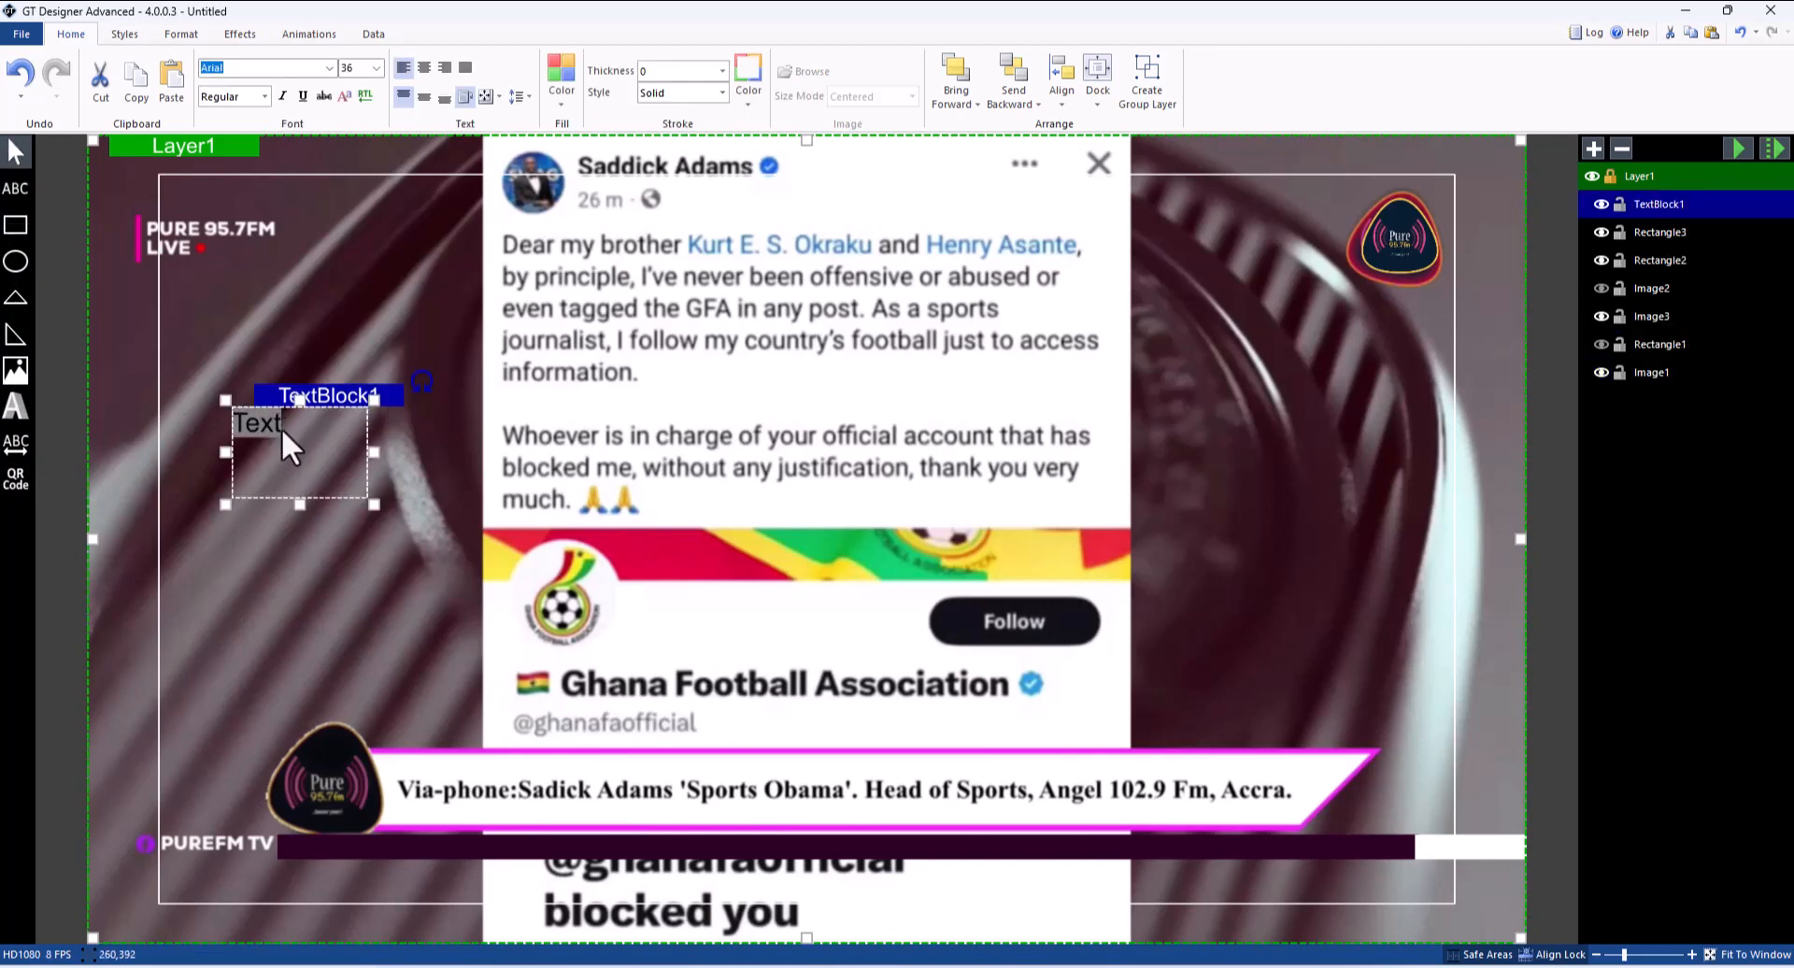
type("PURE FM")
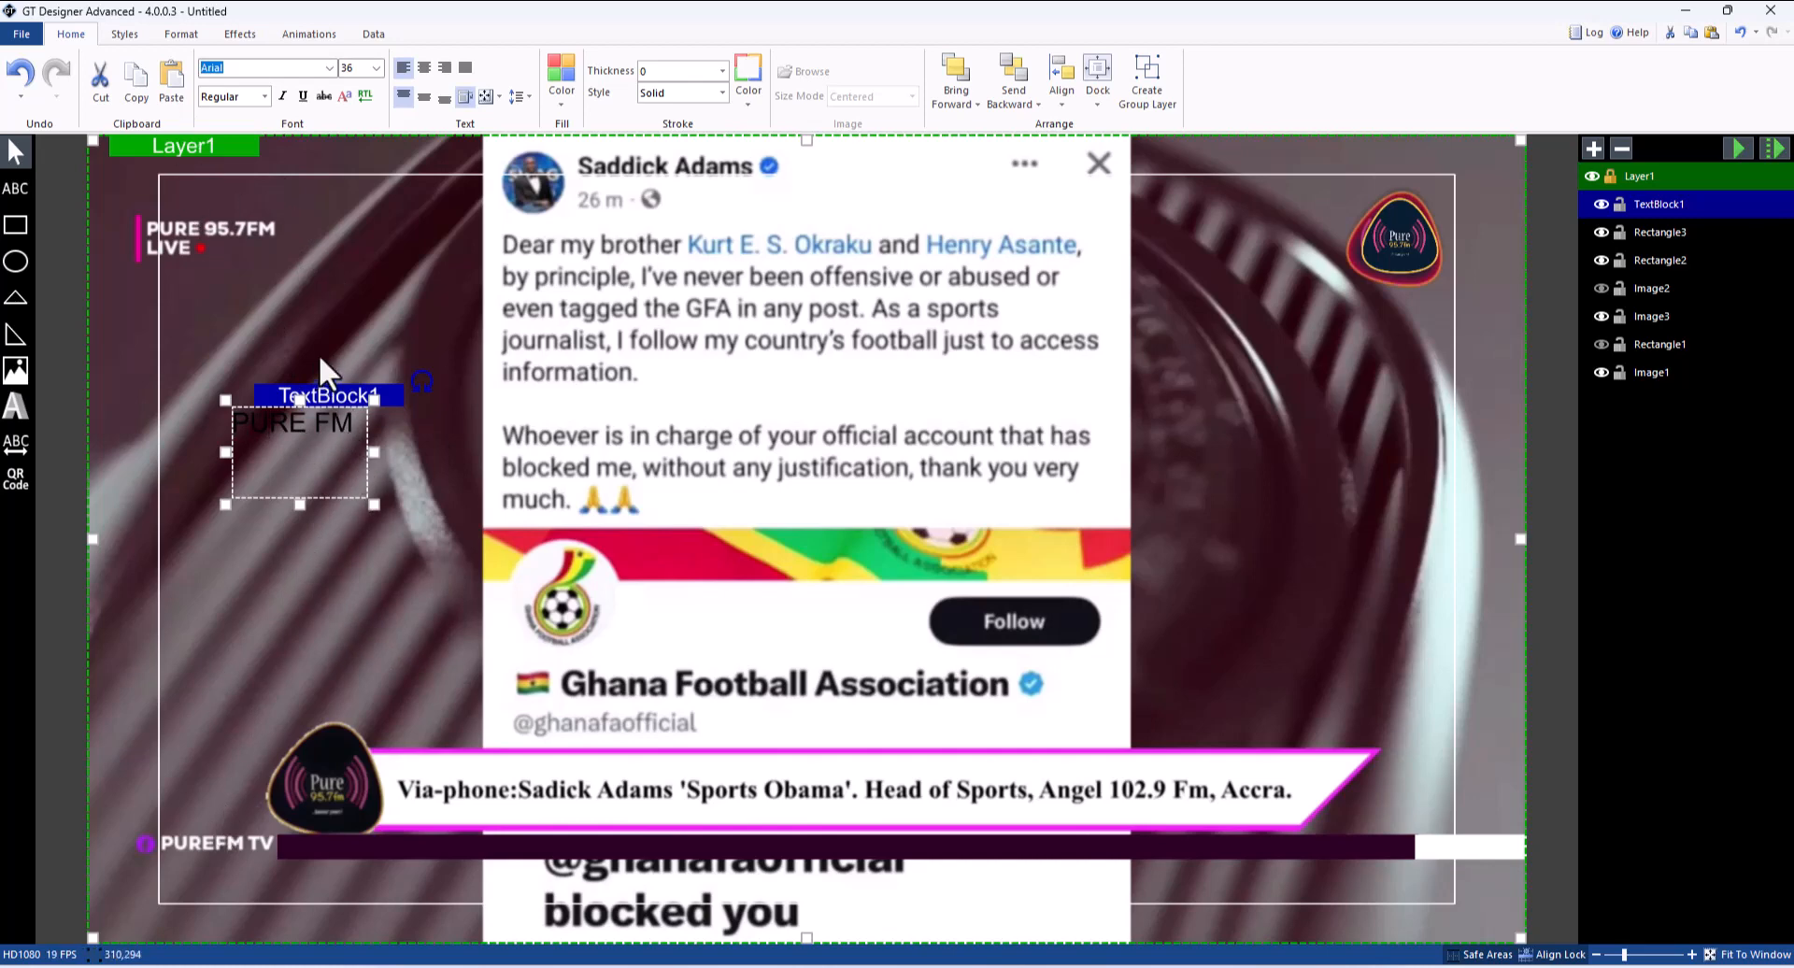
key("ctrl+a")
left_click(561, 75)
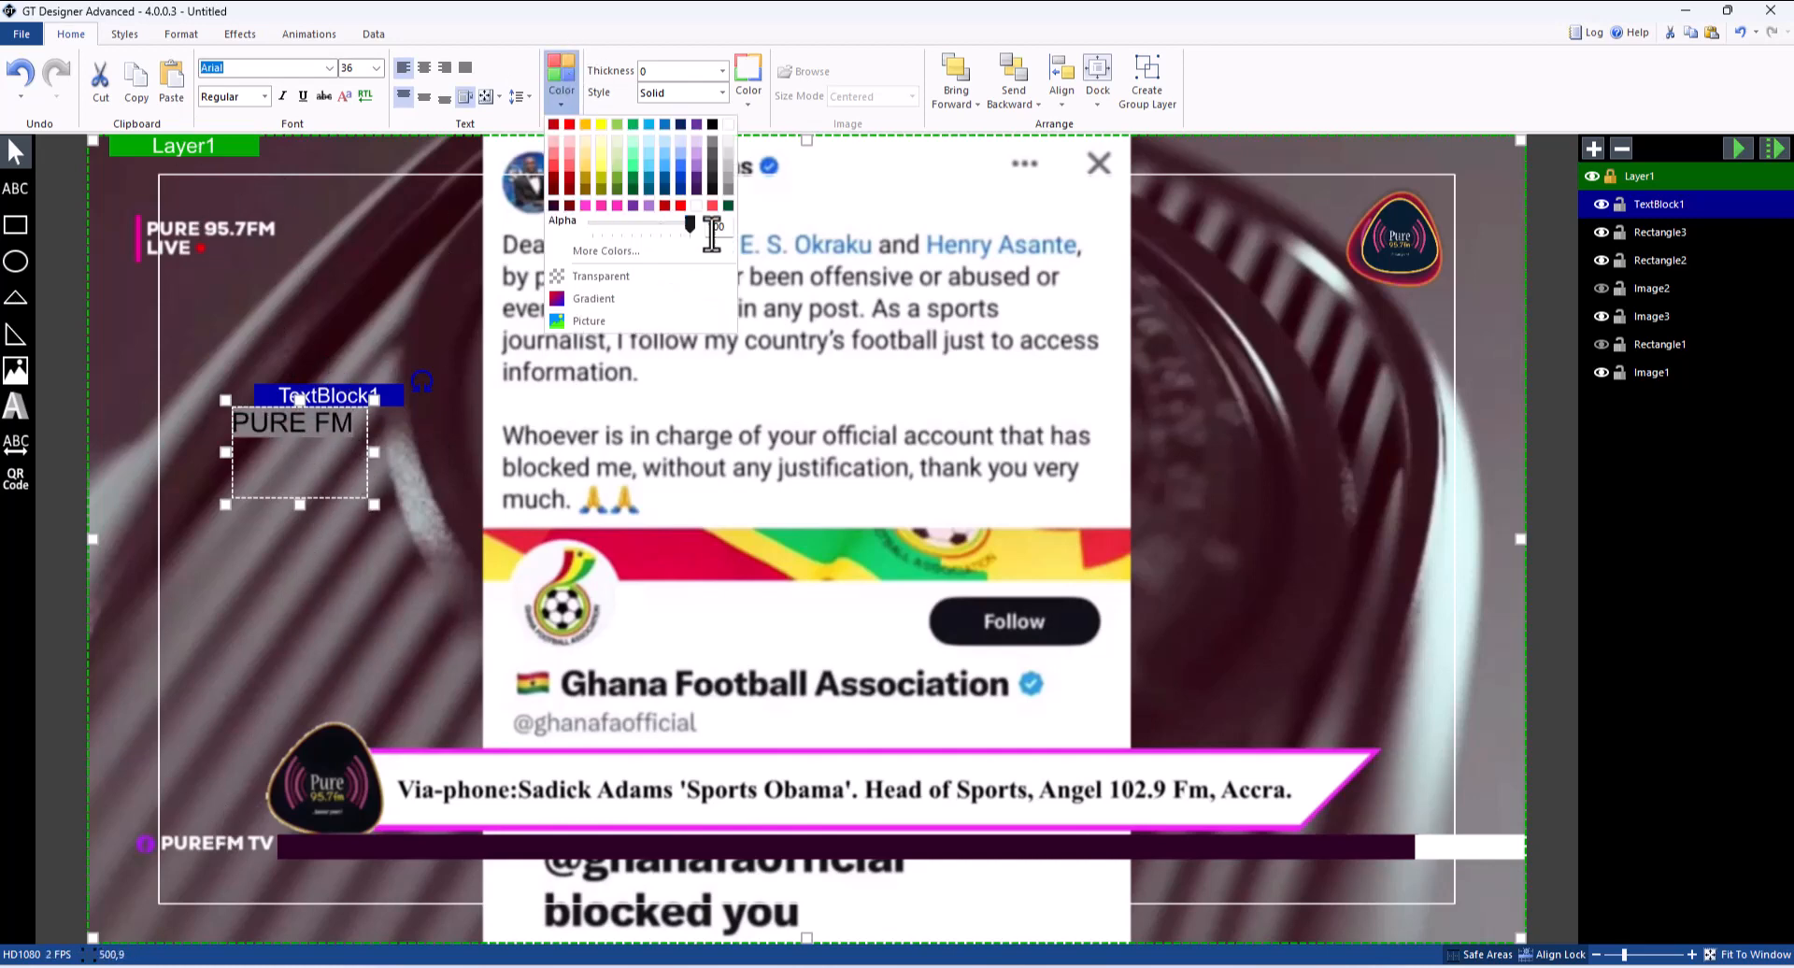
left_click(696, 206)
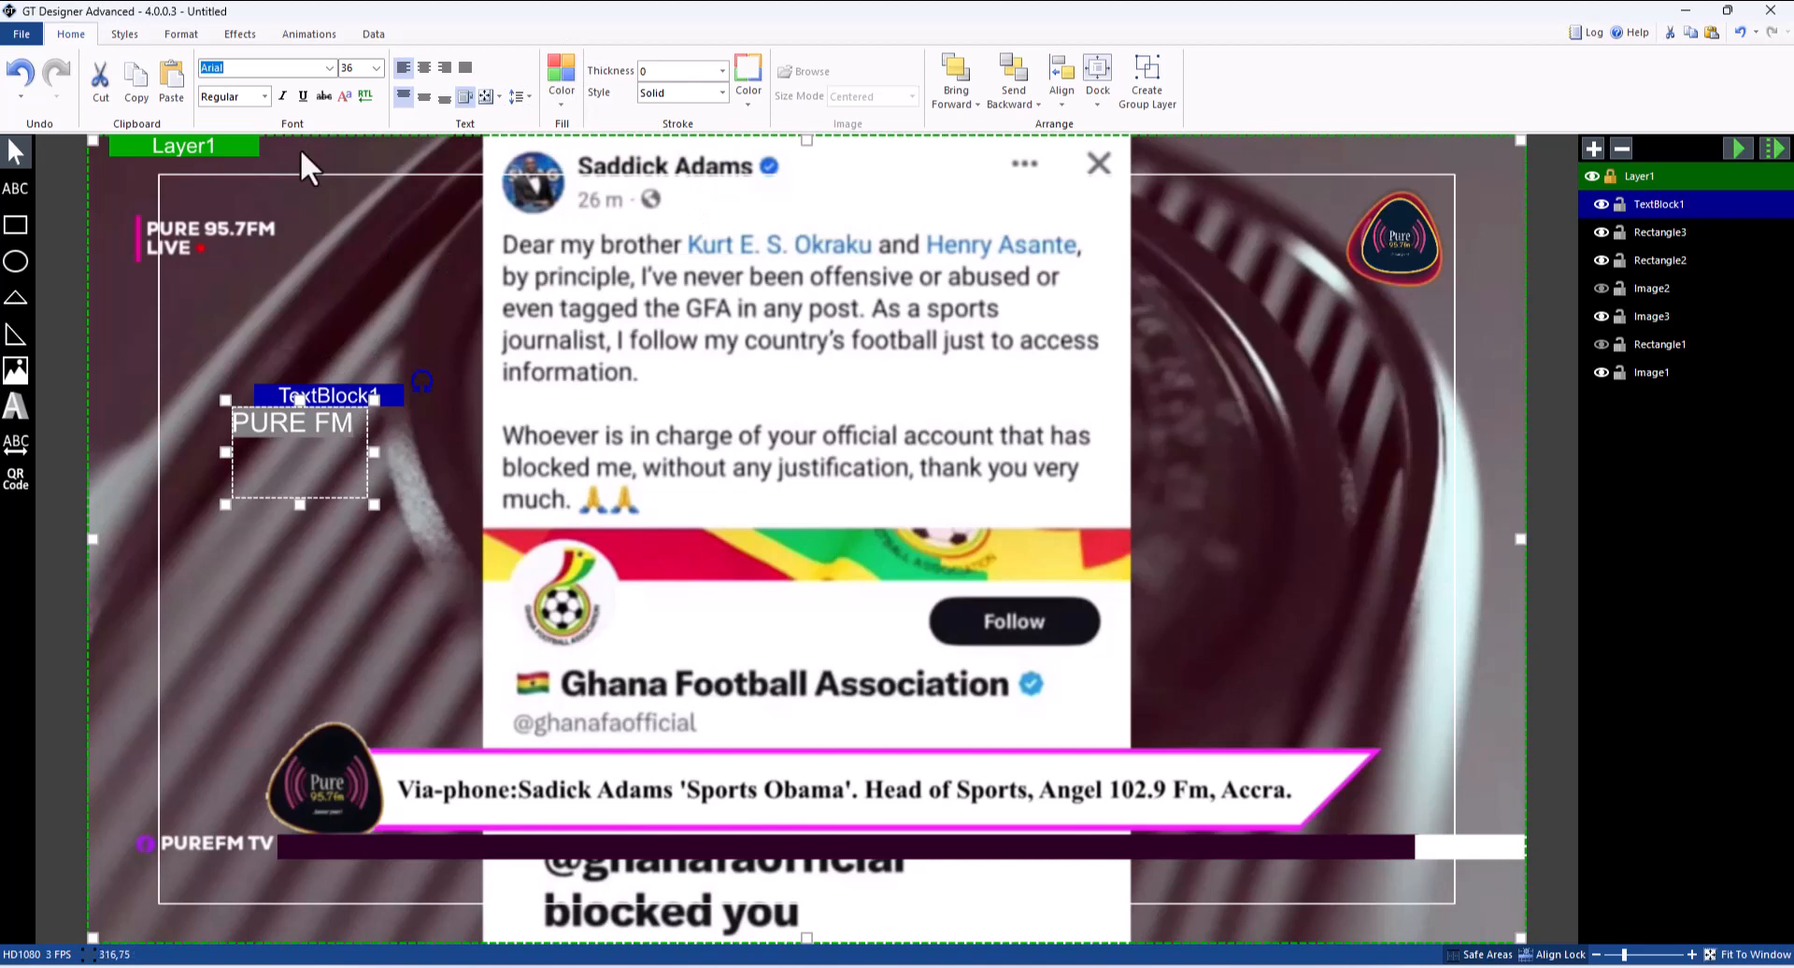
Reword the text as "PUREFM TV" in bold Constantia and place it over the matching reference label beside the ticker
left_click(328, 68)
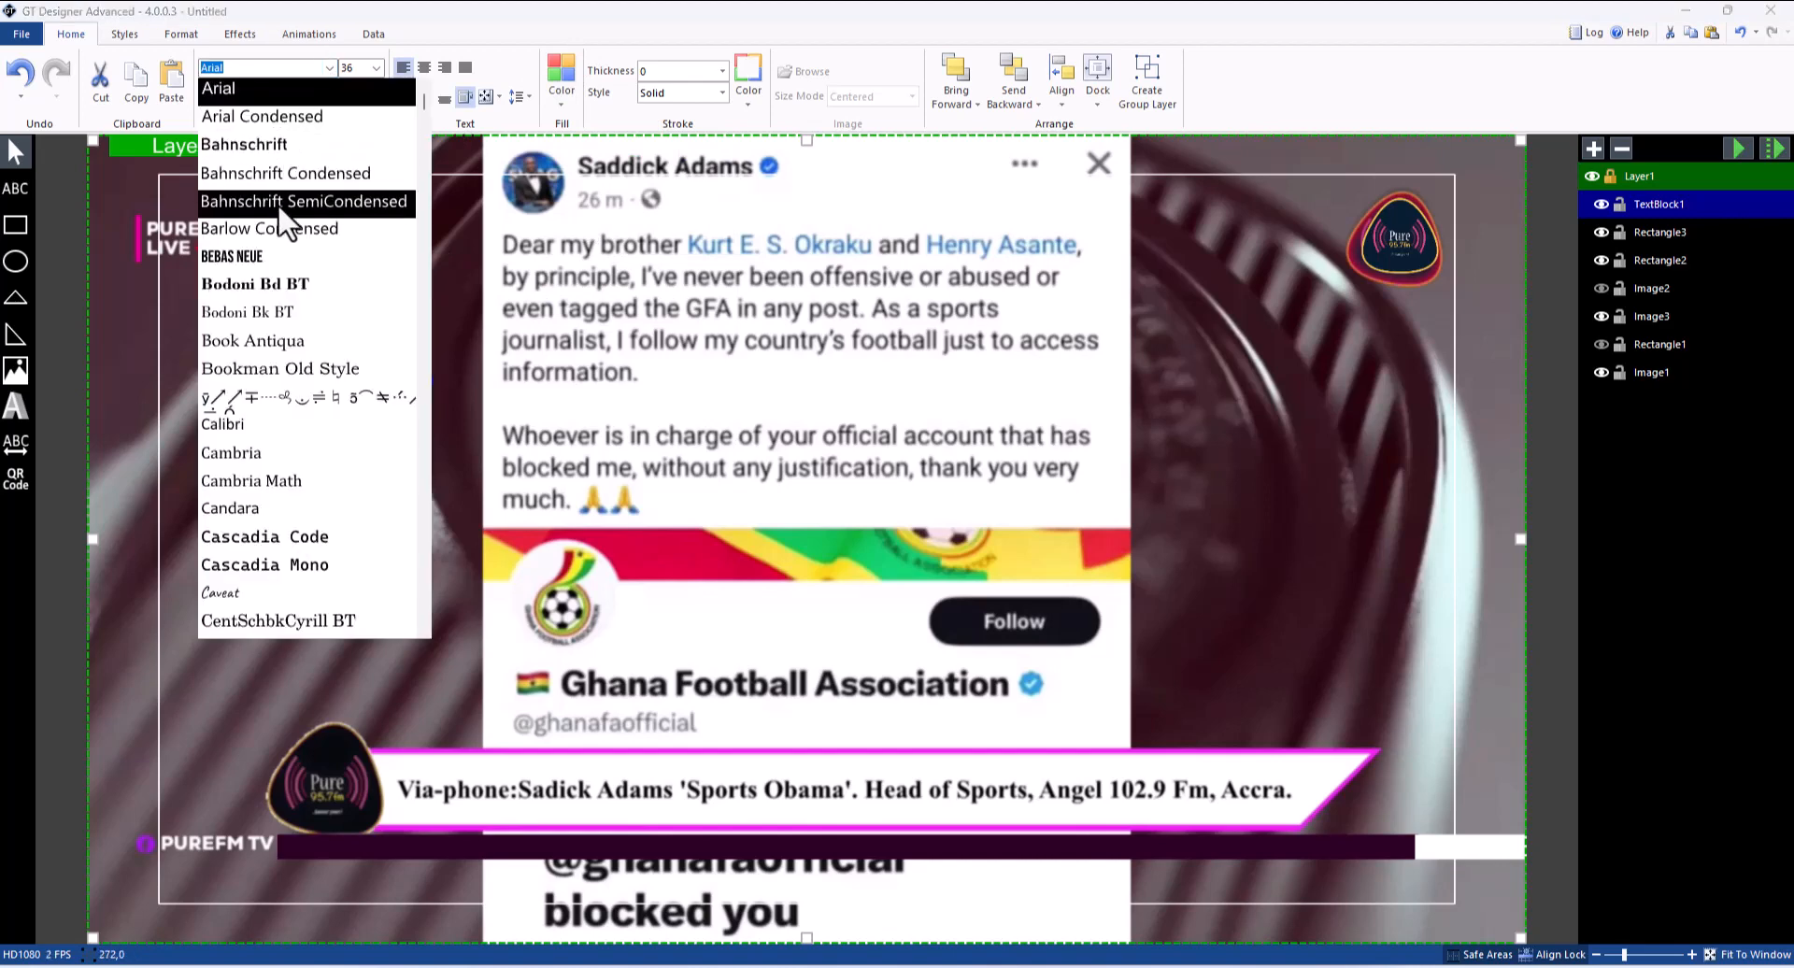
left_click(295, 349)
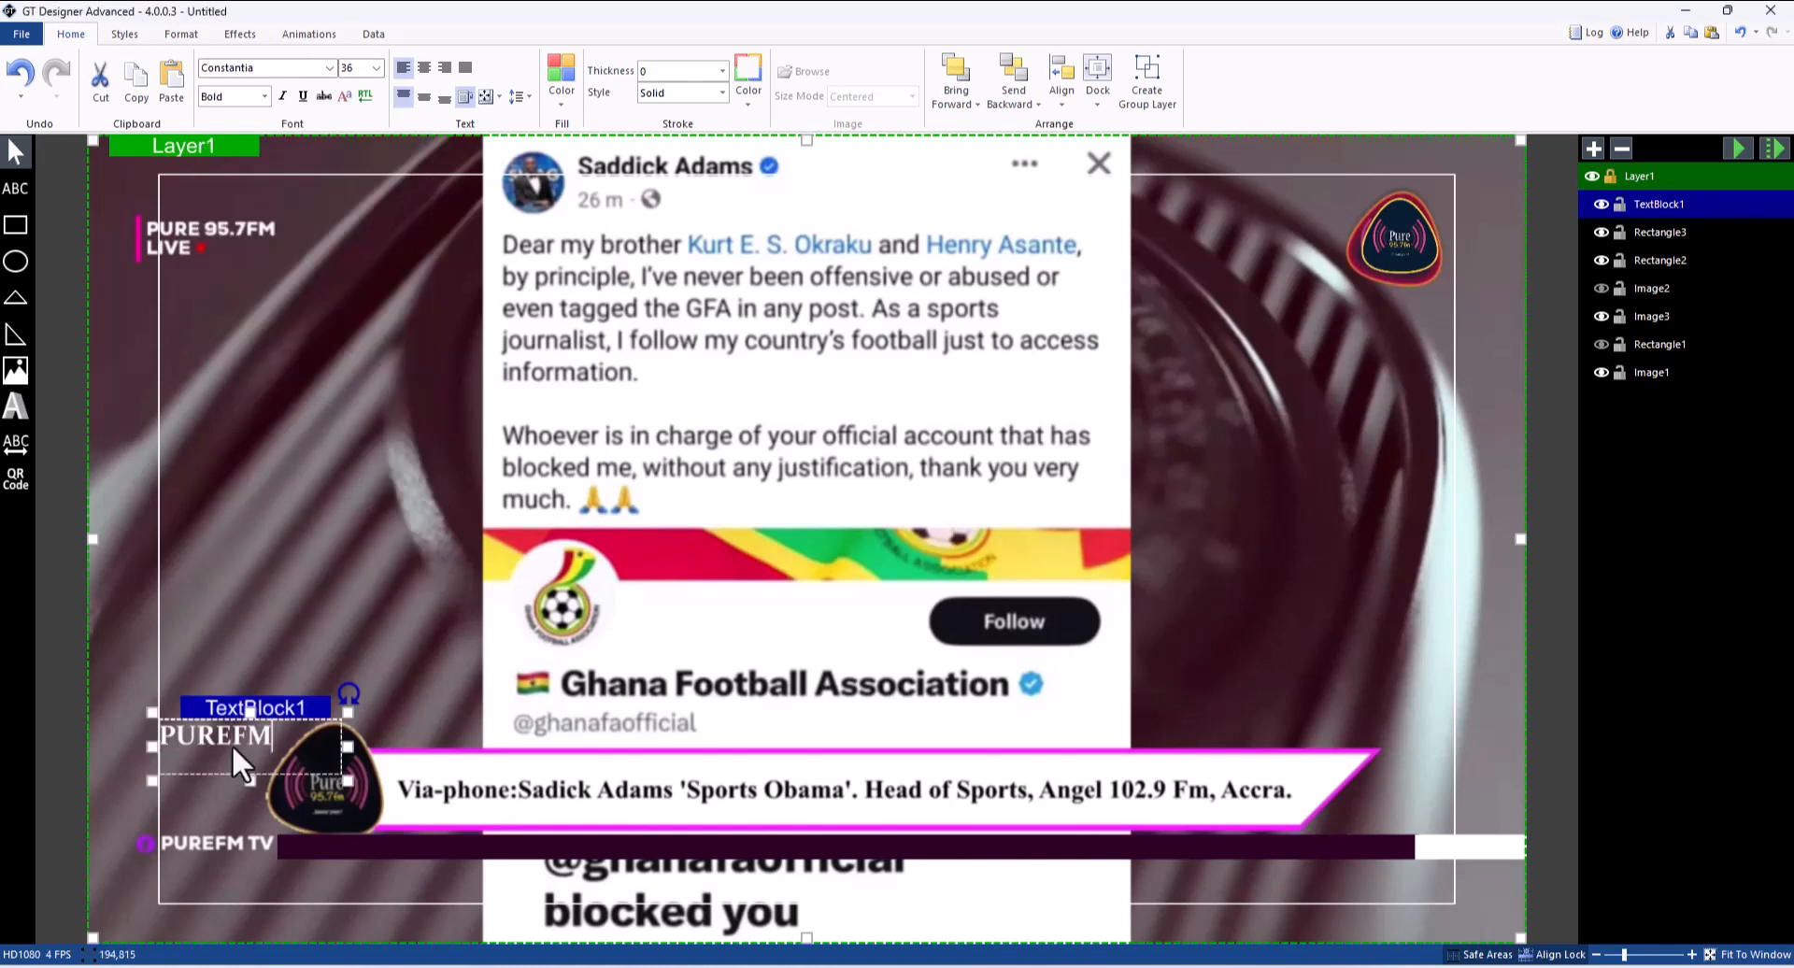
mouse_move(348, 712)
left_mouse_down()
mouse_move(290, 738)
mouse_move(342, 738)
left_mouse_up()
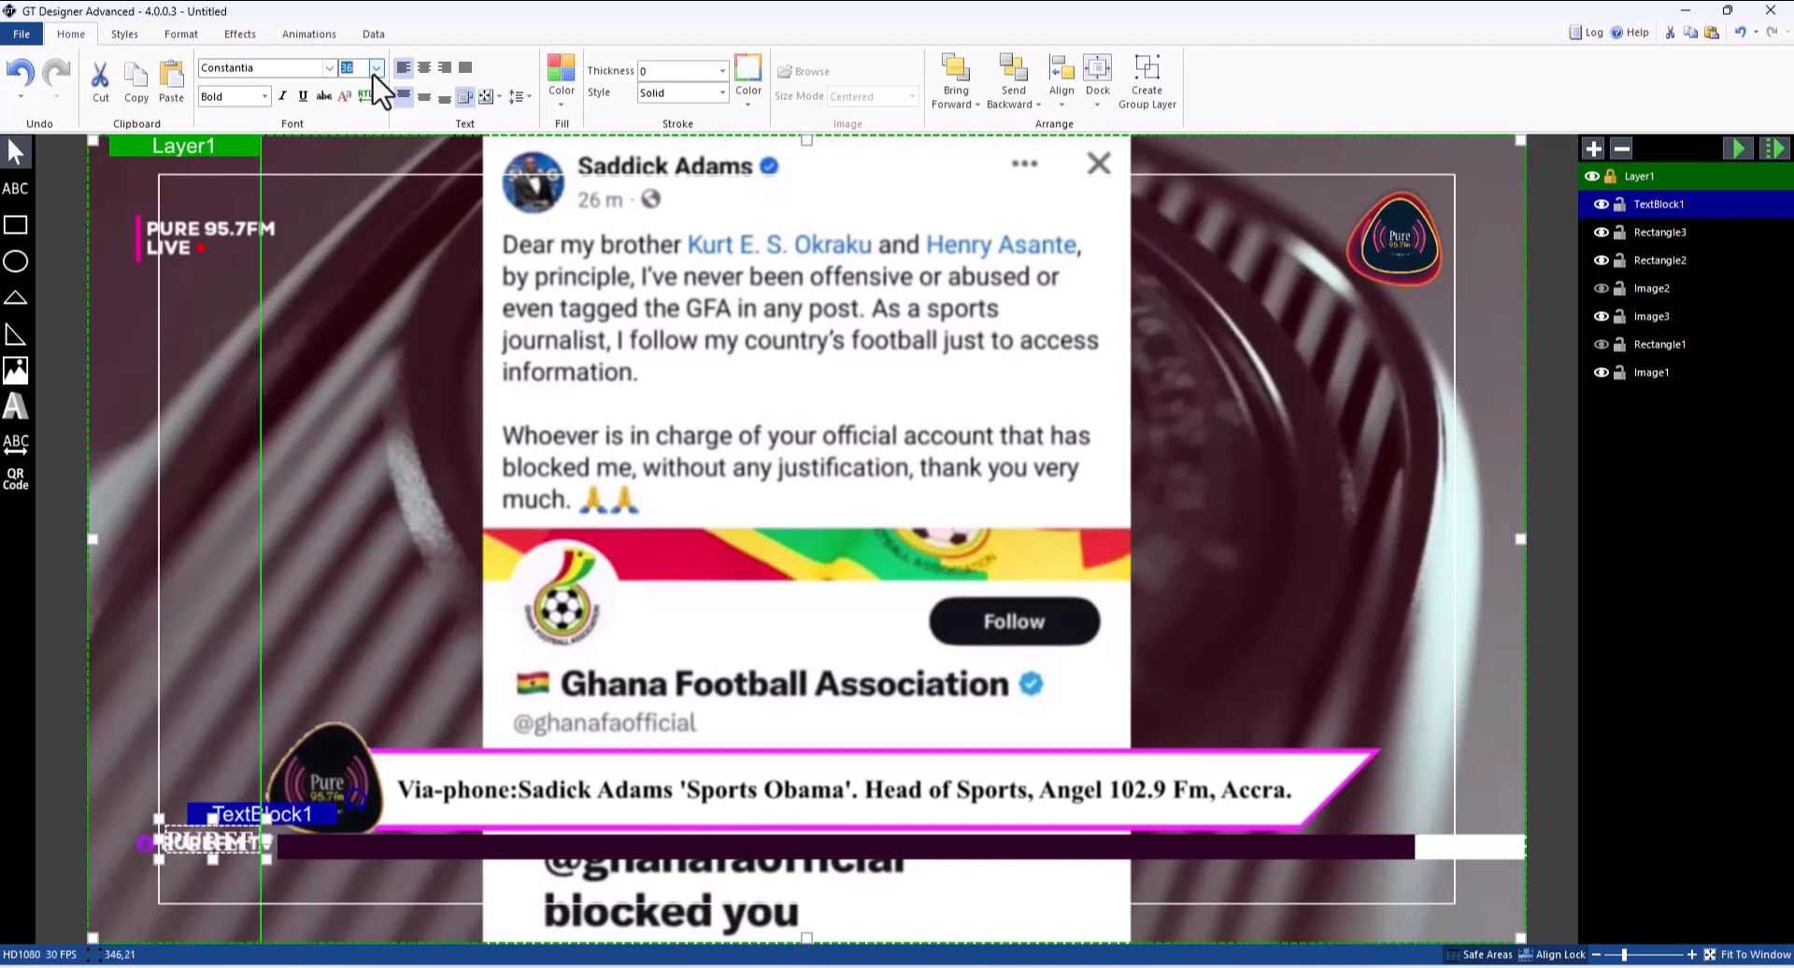
Set the PUREFM TV text to font size 26 and enlarge its text box to fit the reference label
left_click(376, 68)
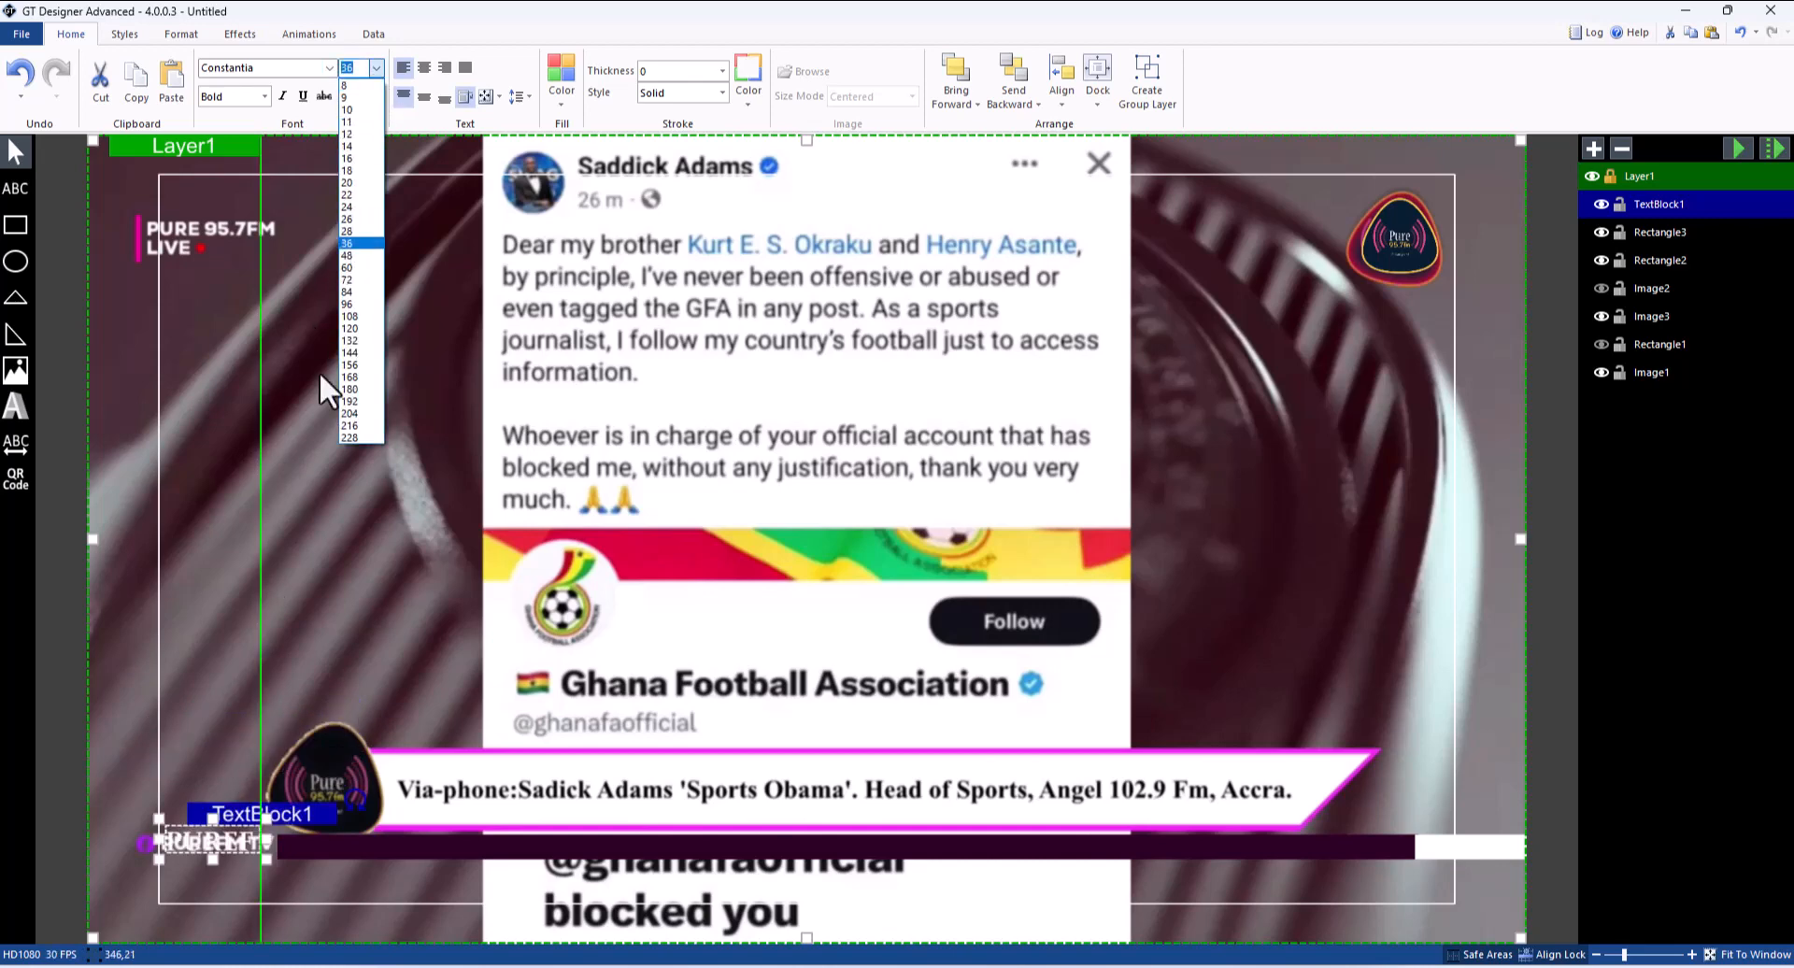
left_click(346, 183)
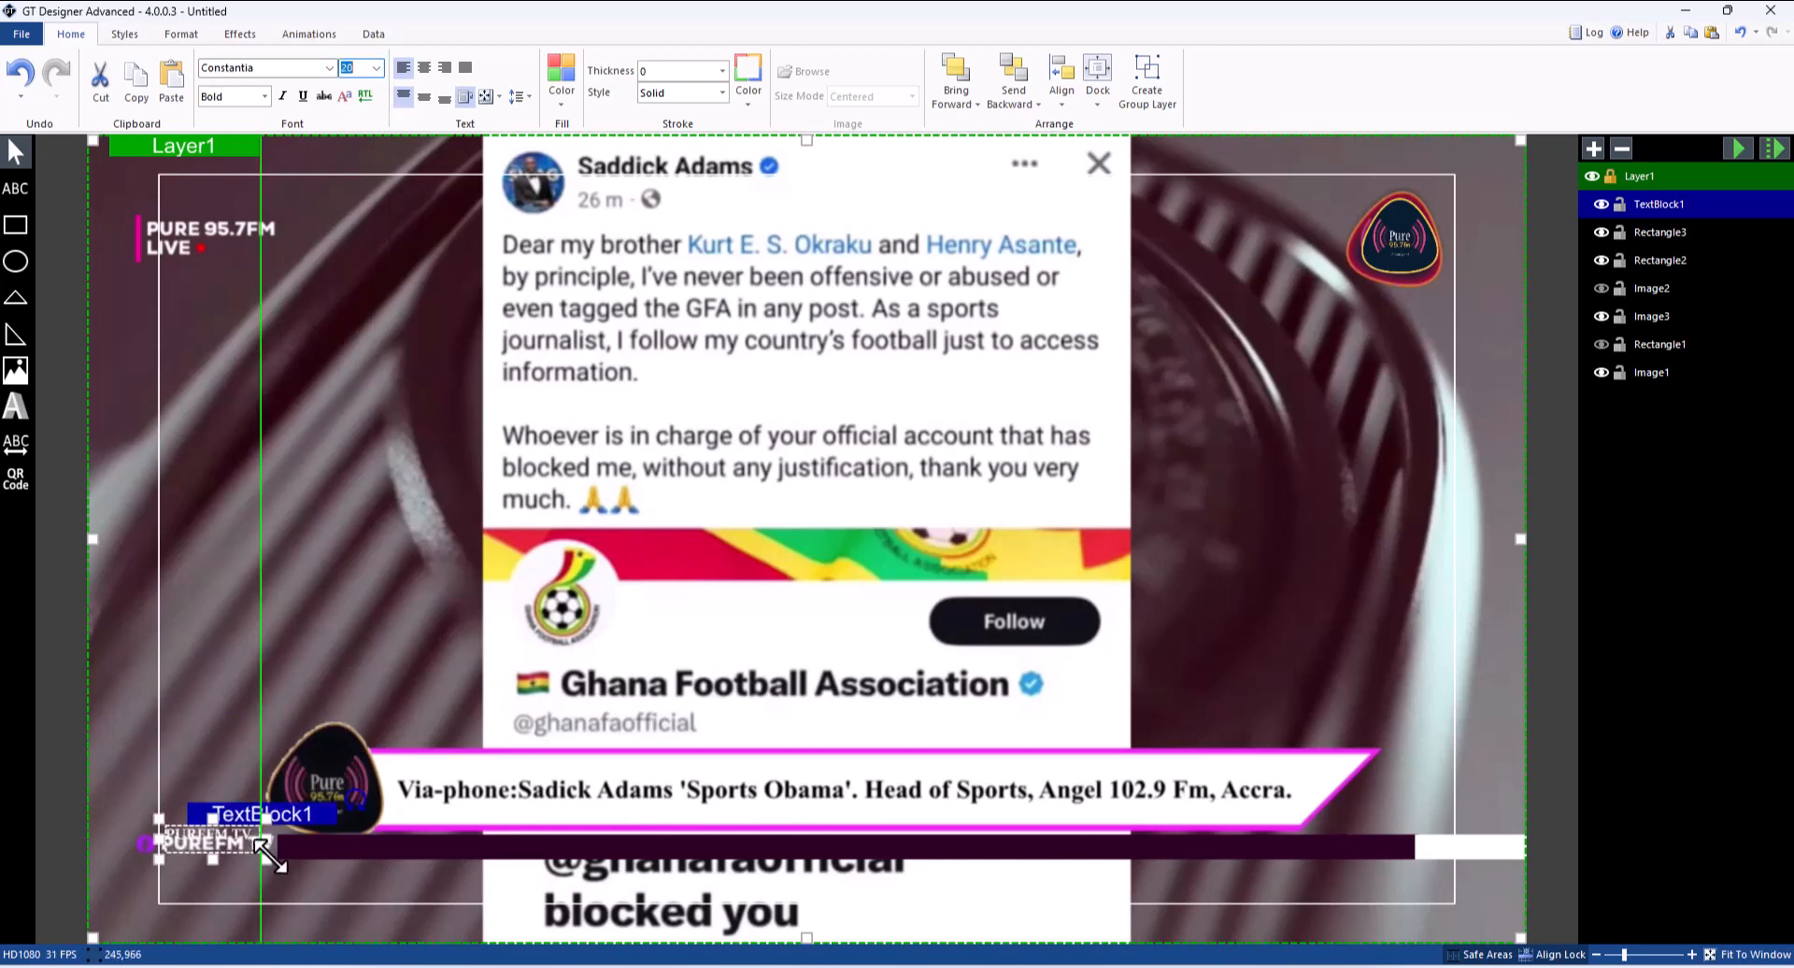
left_click_drag(268, 858, 283, 873)
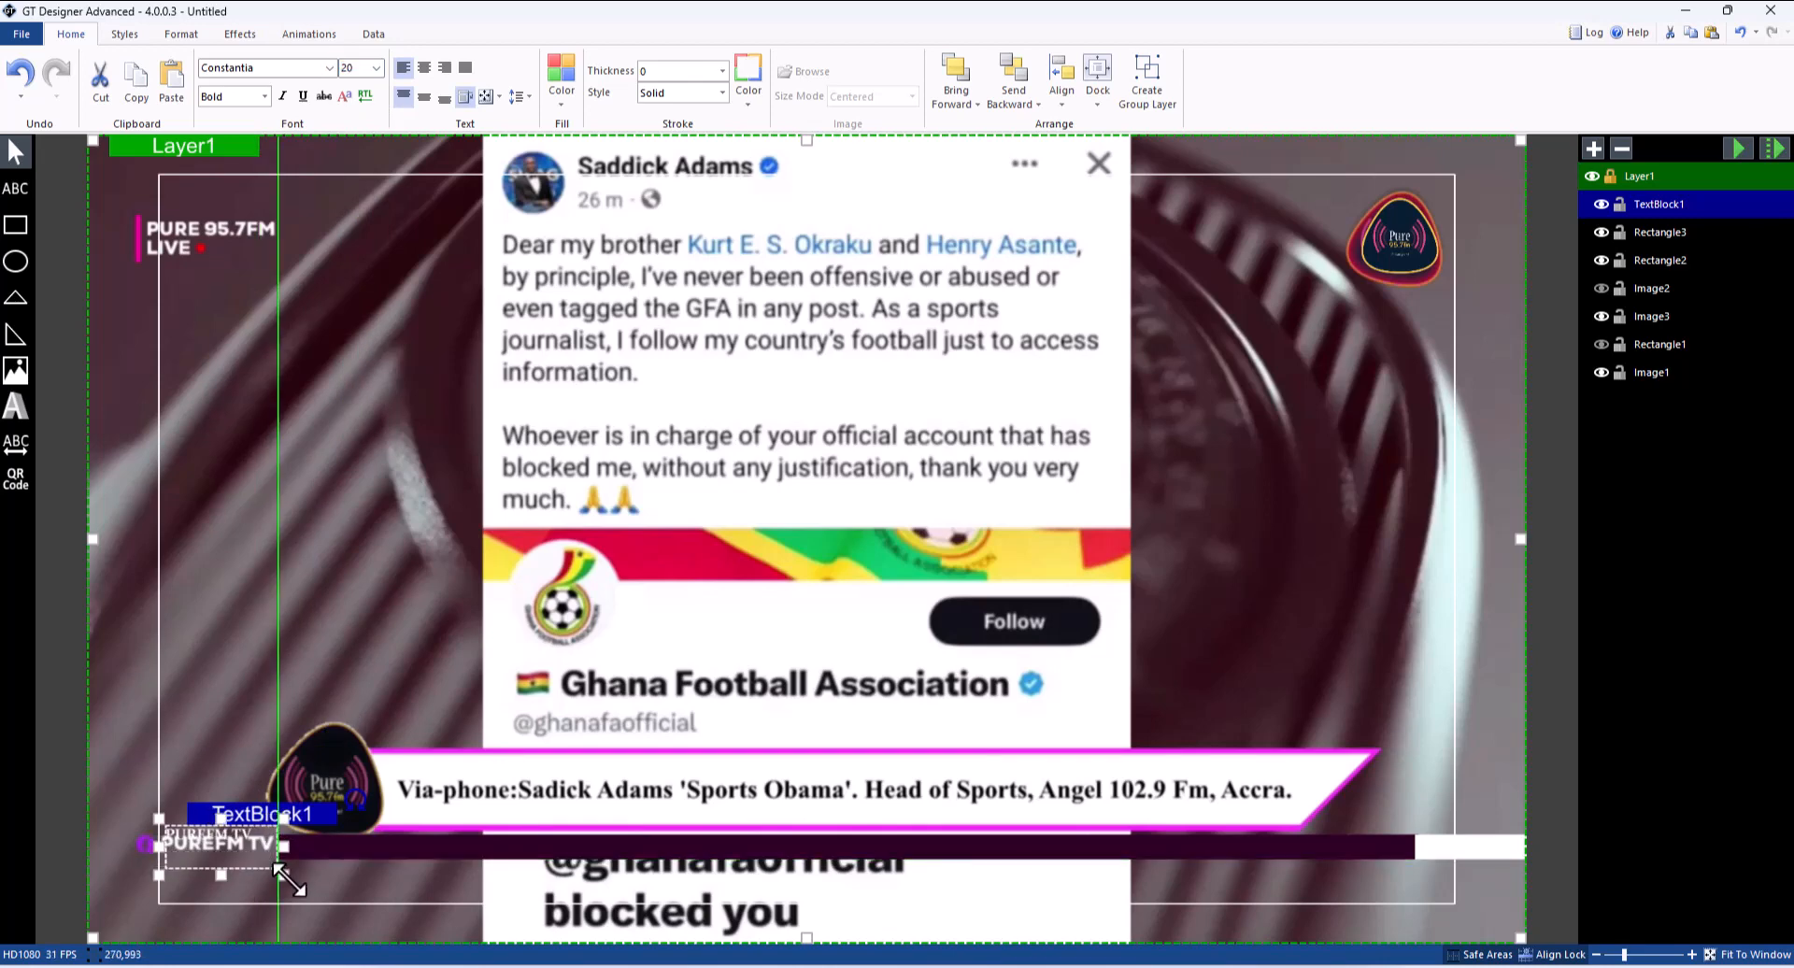
left_click(376, 67)
left_click(343, 211)
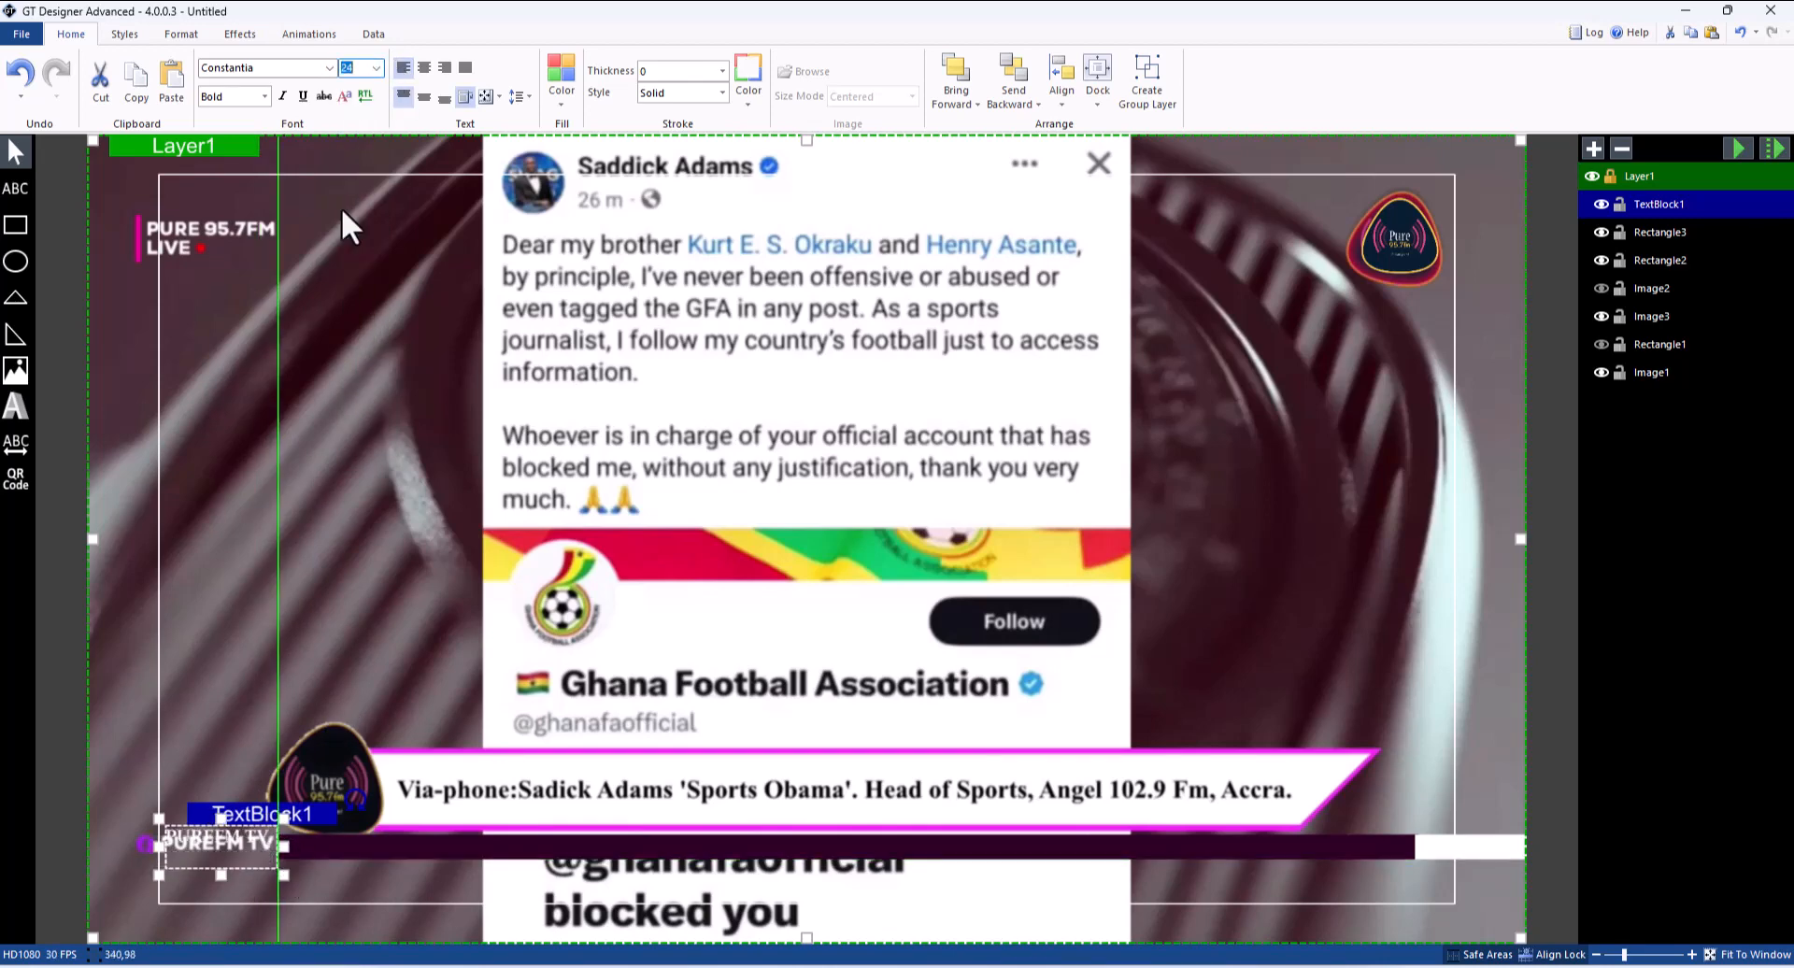
left_click(376, 68)
left_click(351, 223)
left_click(199, 779)
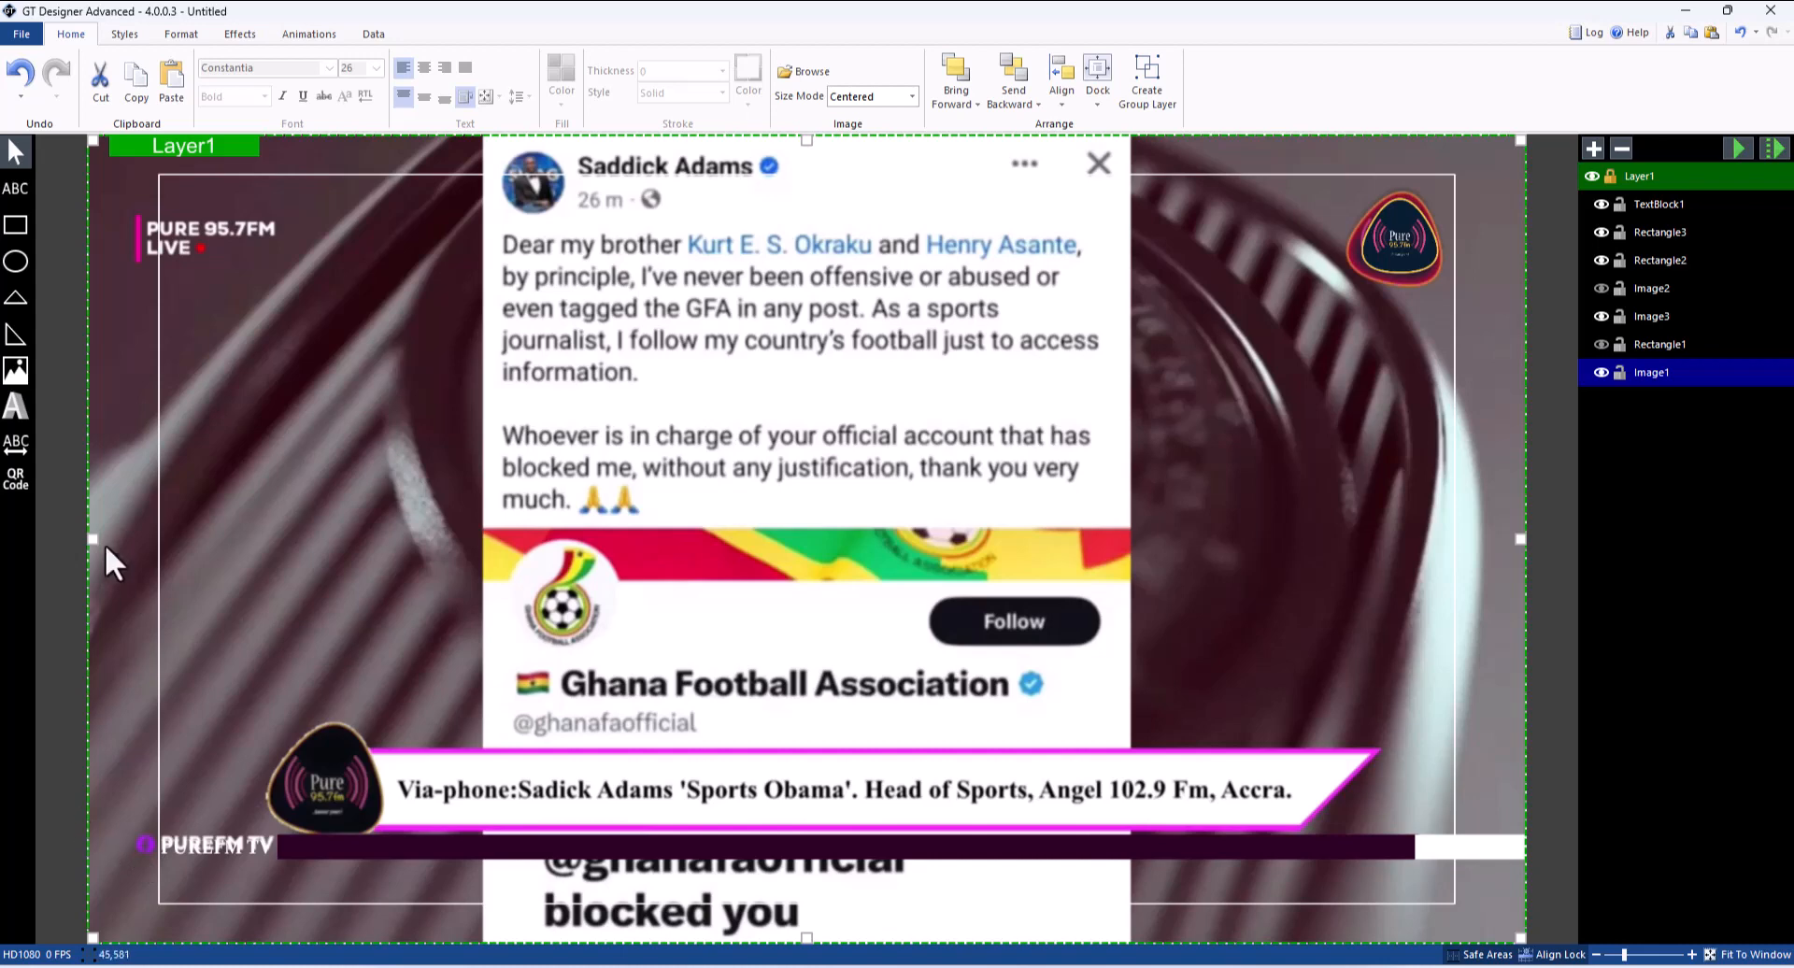
Draw a small circle over the reference icon just before the PUREFM TV label and adjust it to cover the icon
left_click(20, 263)
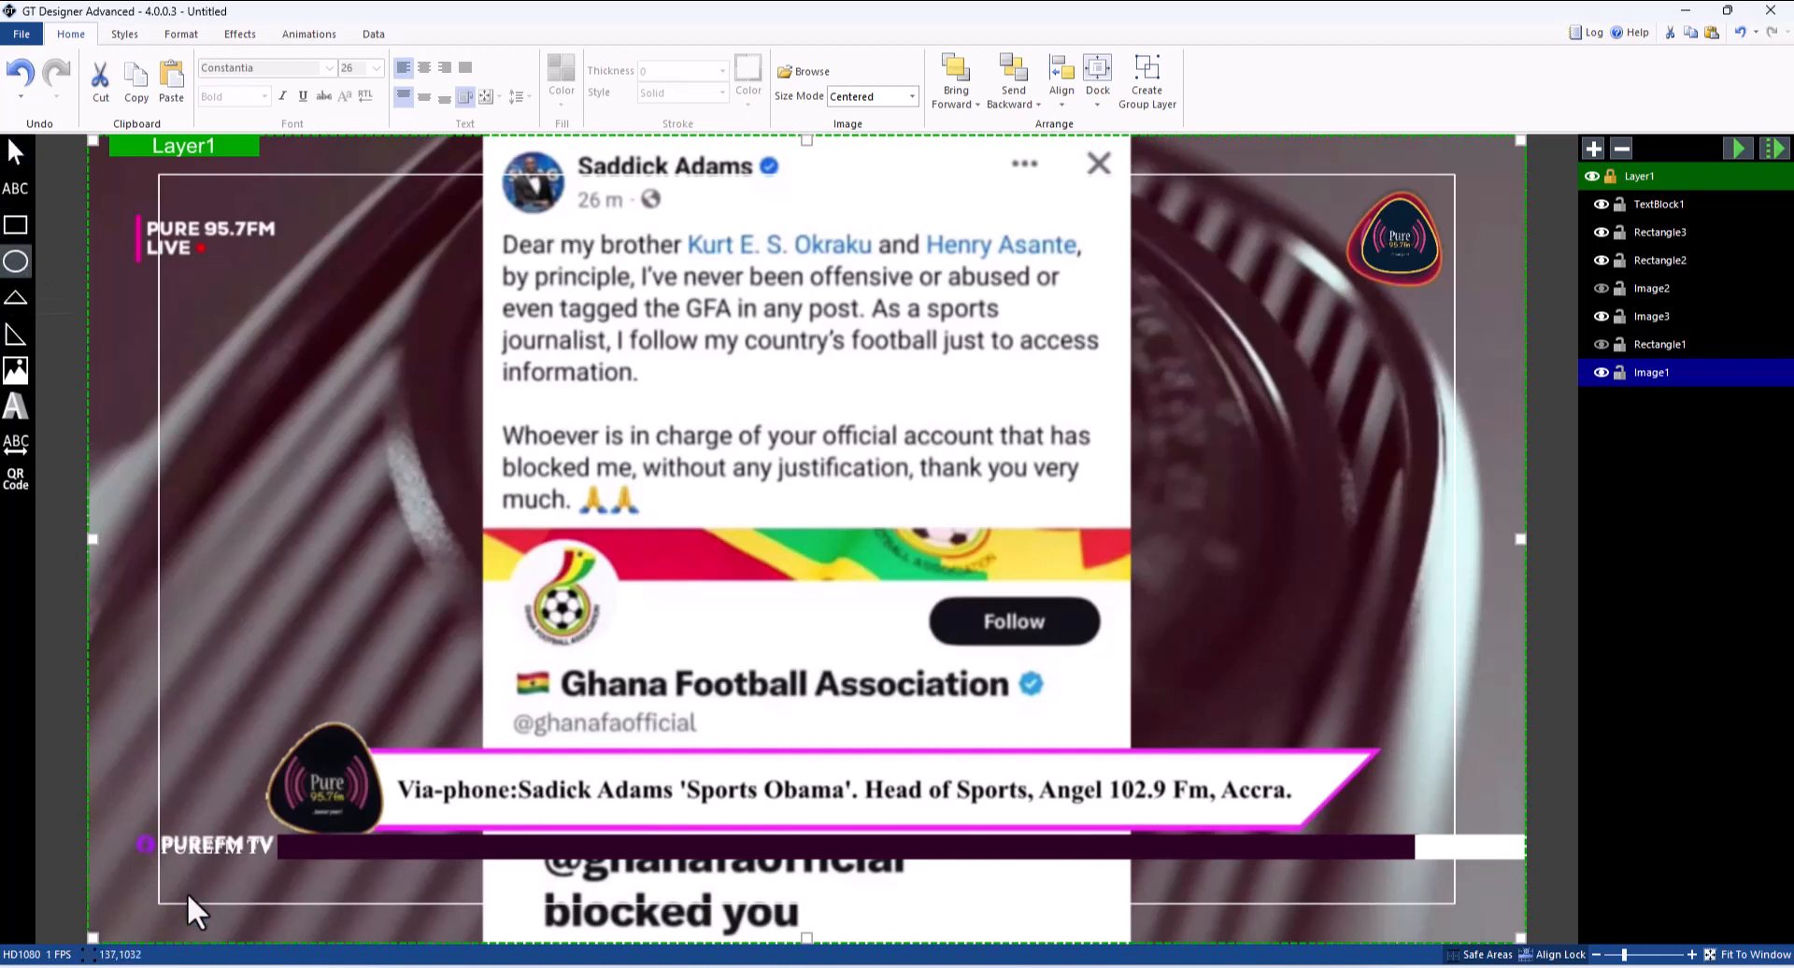
mouse_move(137, 839)
left_mouse_down()
mouse_move(149, 869)
mouse_move(153, 850)
left_mouse_up()
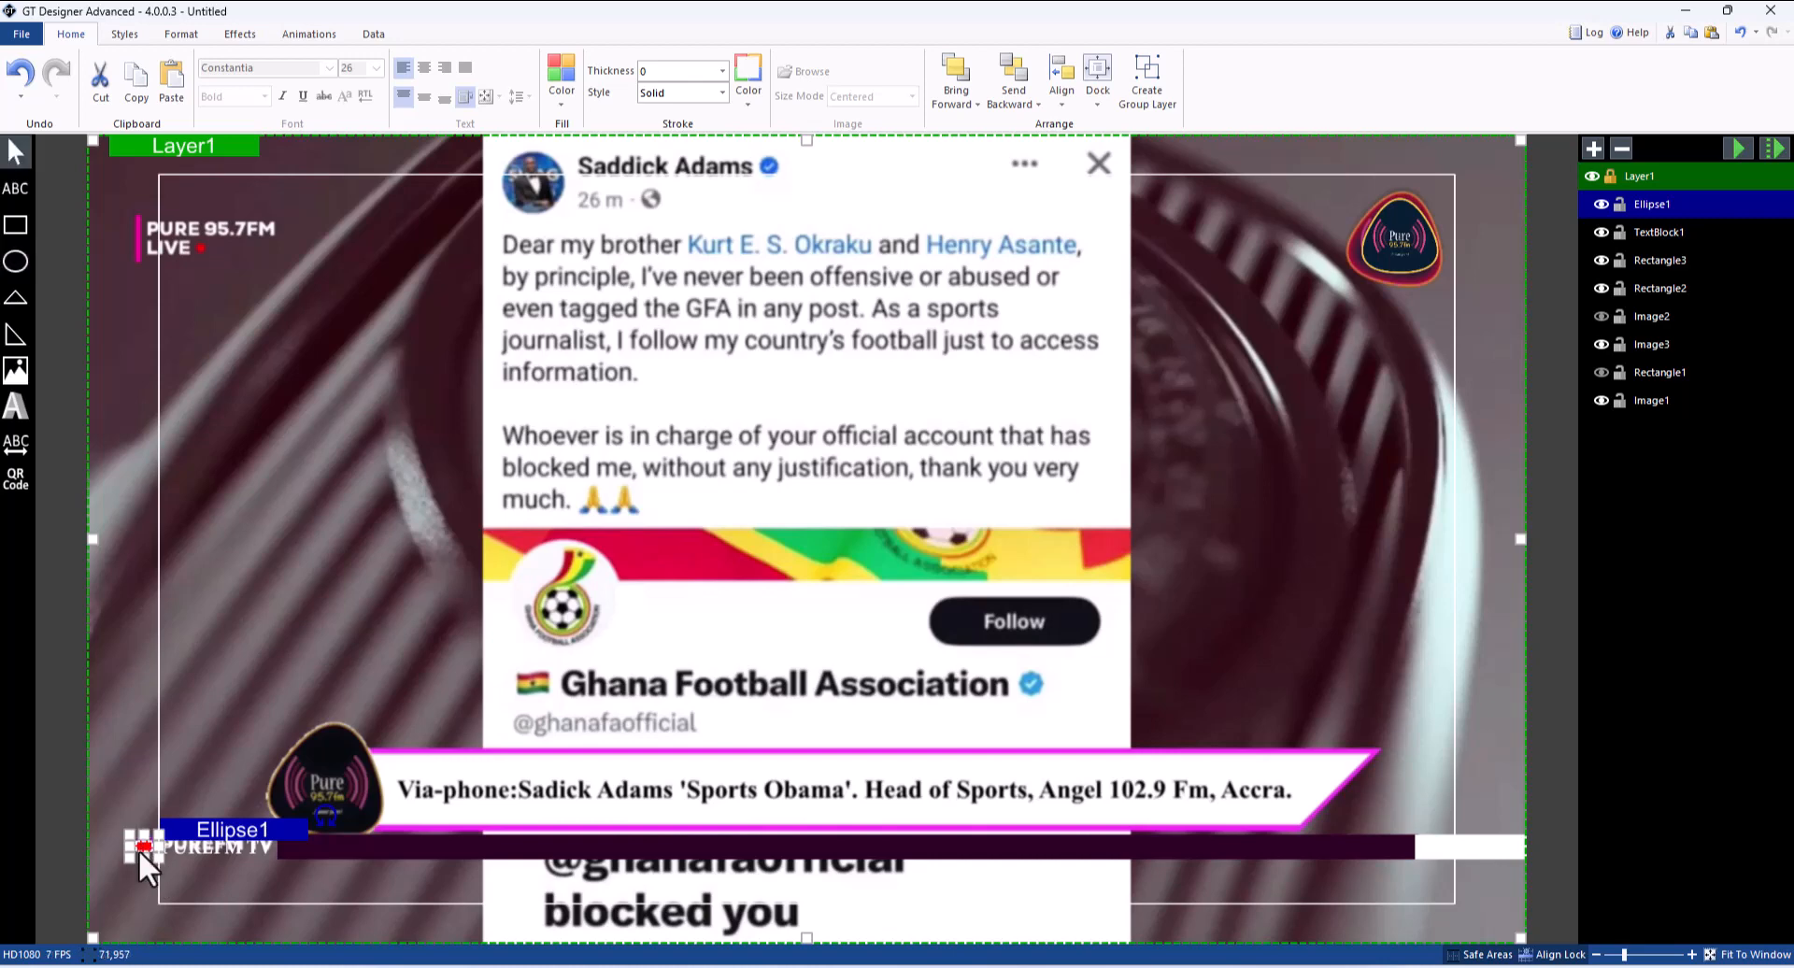
left_click(124, 834)
left_click(145, 847)
left_click(112, 653)
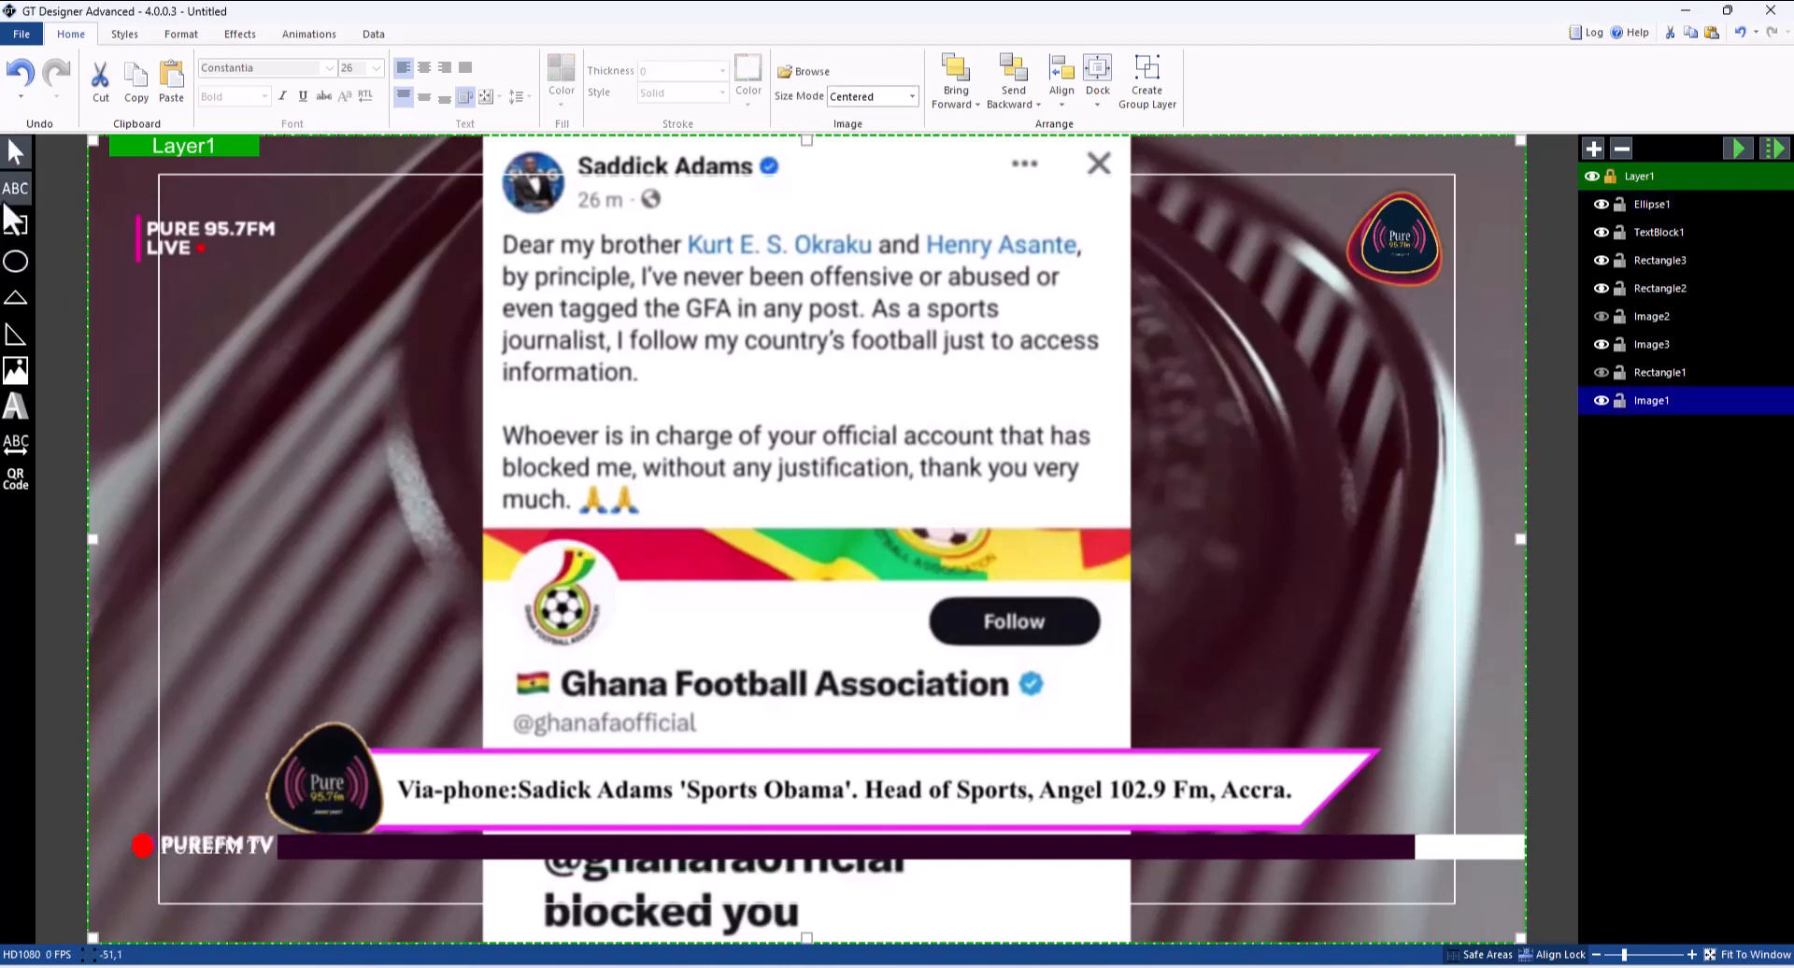
Change the small circle's fill to pink, keeping it in place over the reference icon
left_click(142, 847)
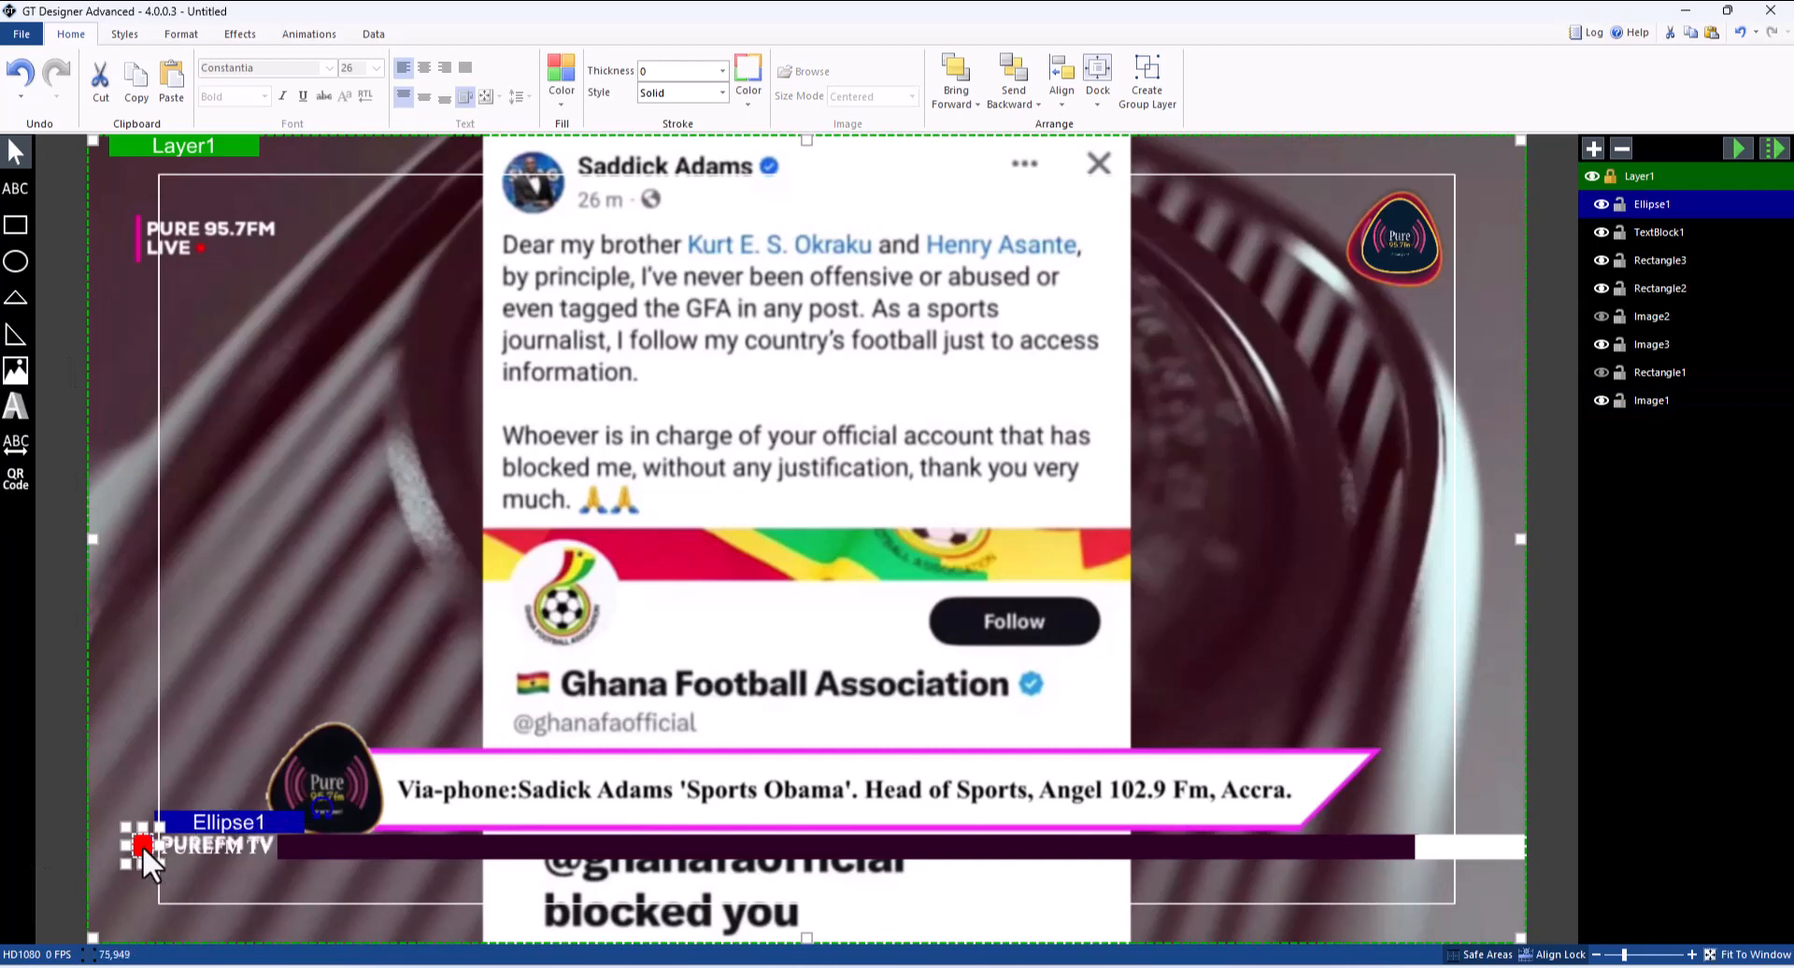
left_click(546, 68)
left_click(574, 246)
left_click(334, 469)
left_click_drag(142, 844, 142, 923)
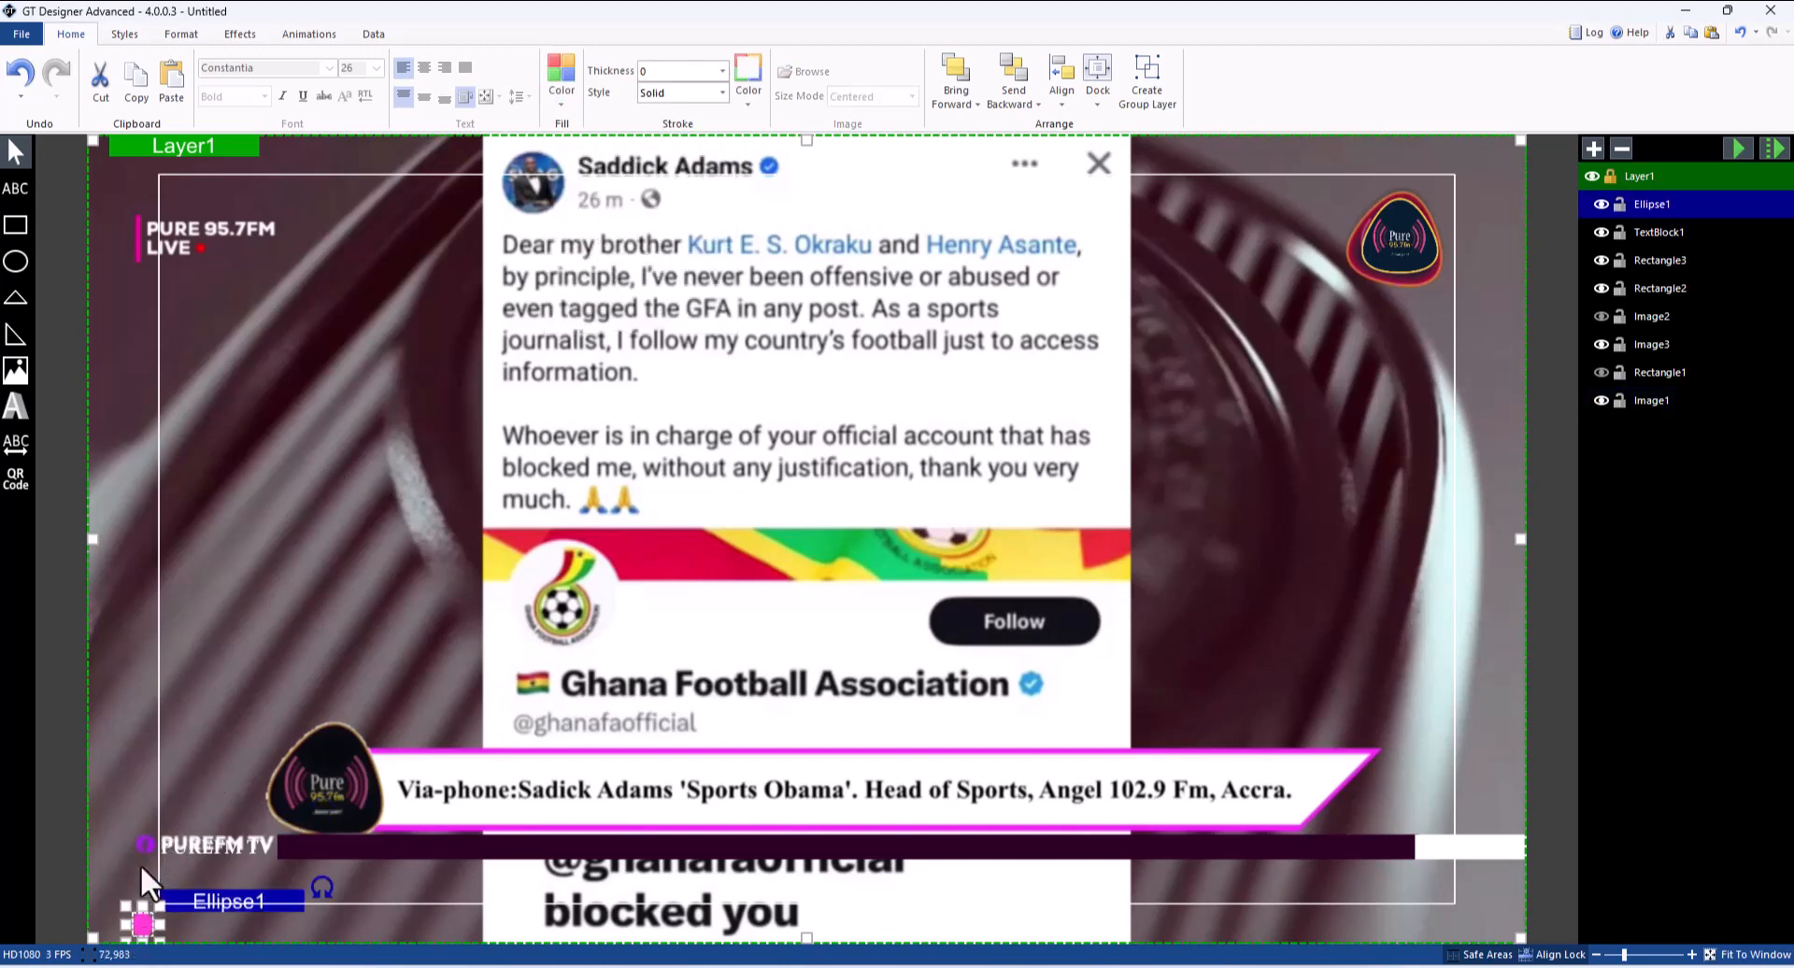
key("ctrl+z")
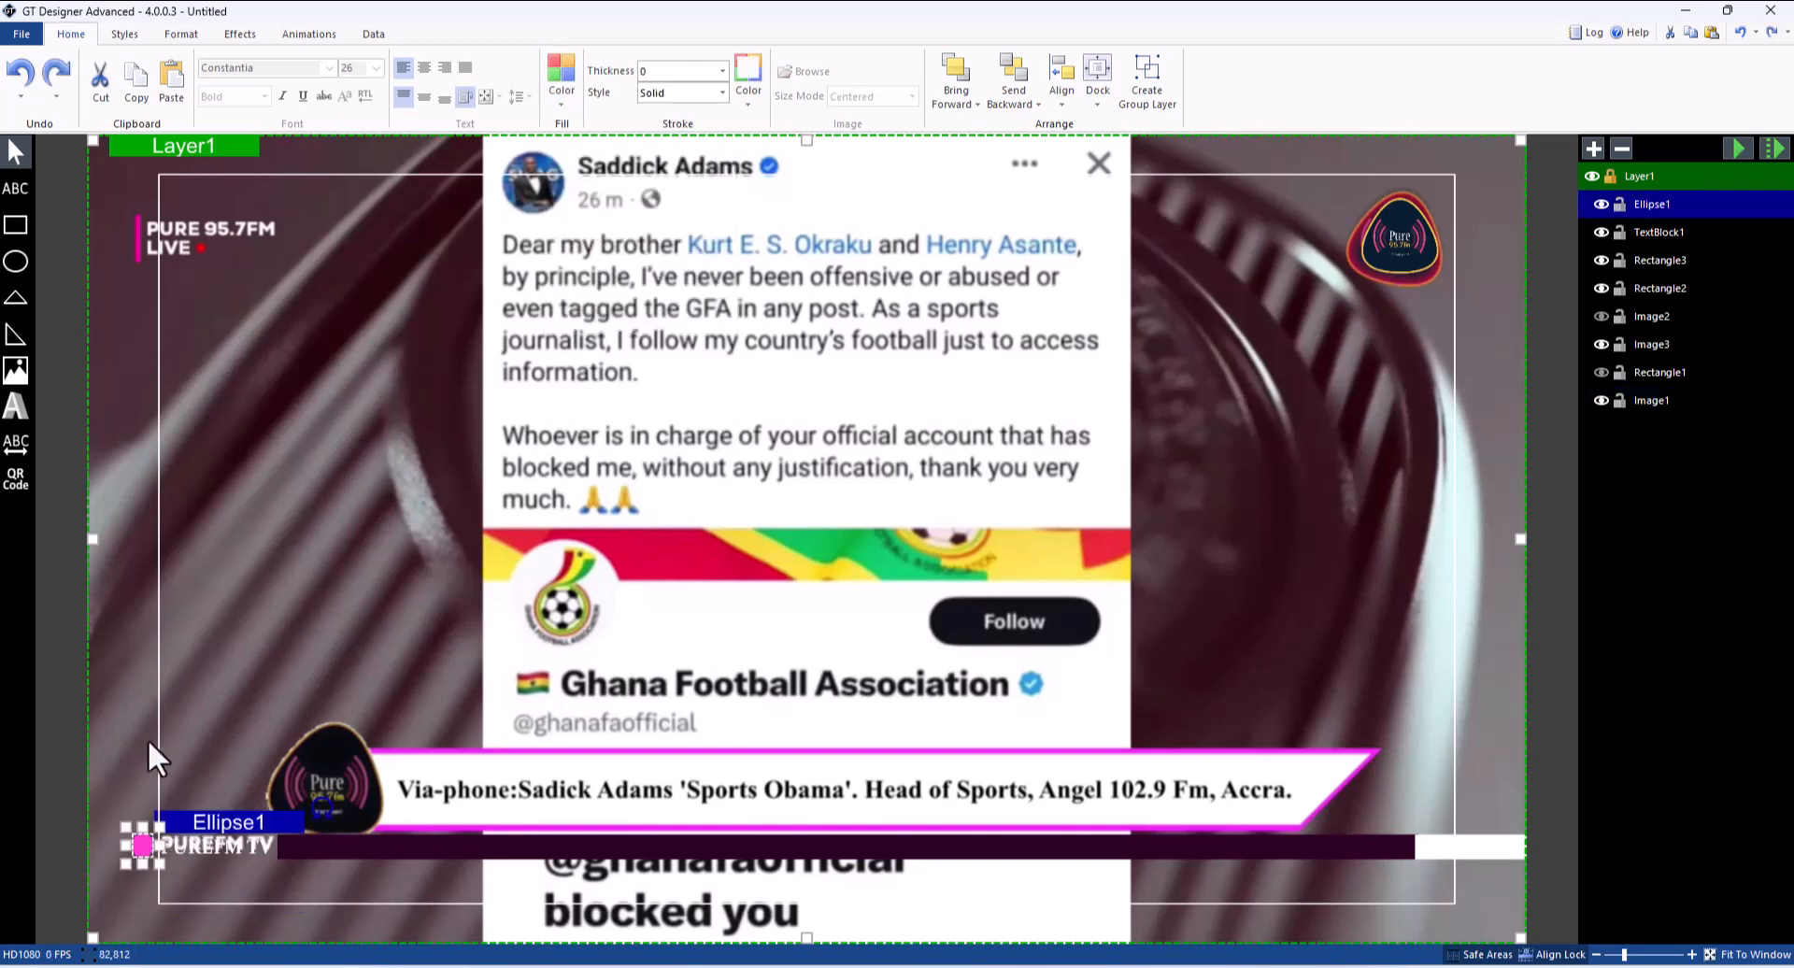
left_click(109, 350)
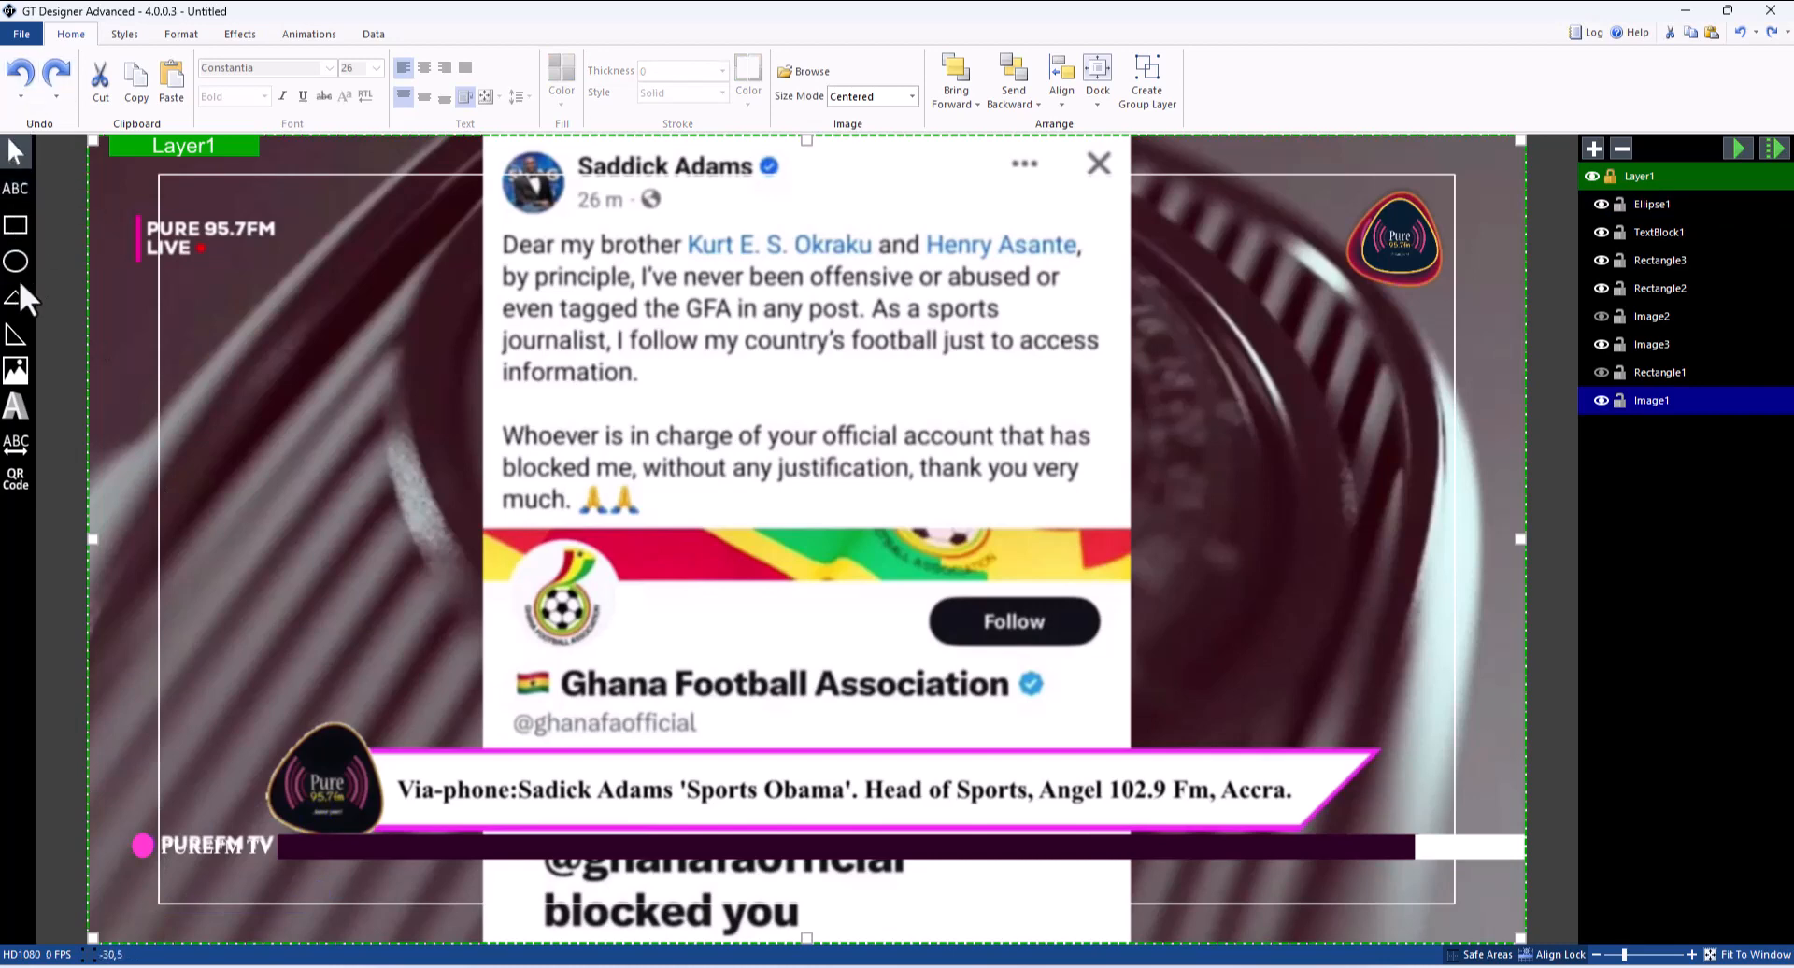
Insert the Facebook icon image and scale it down to sit on the pink circle before the PUREFM TV label
left_click(15, 376)
left_click_drag(219, 353, 152, 864)
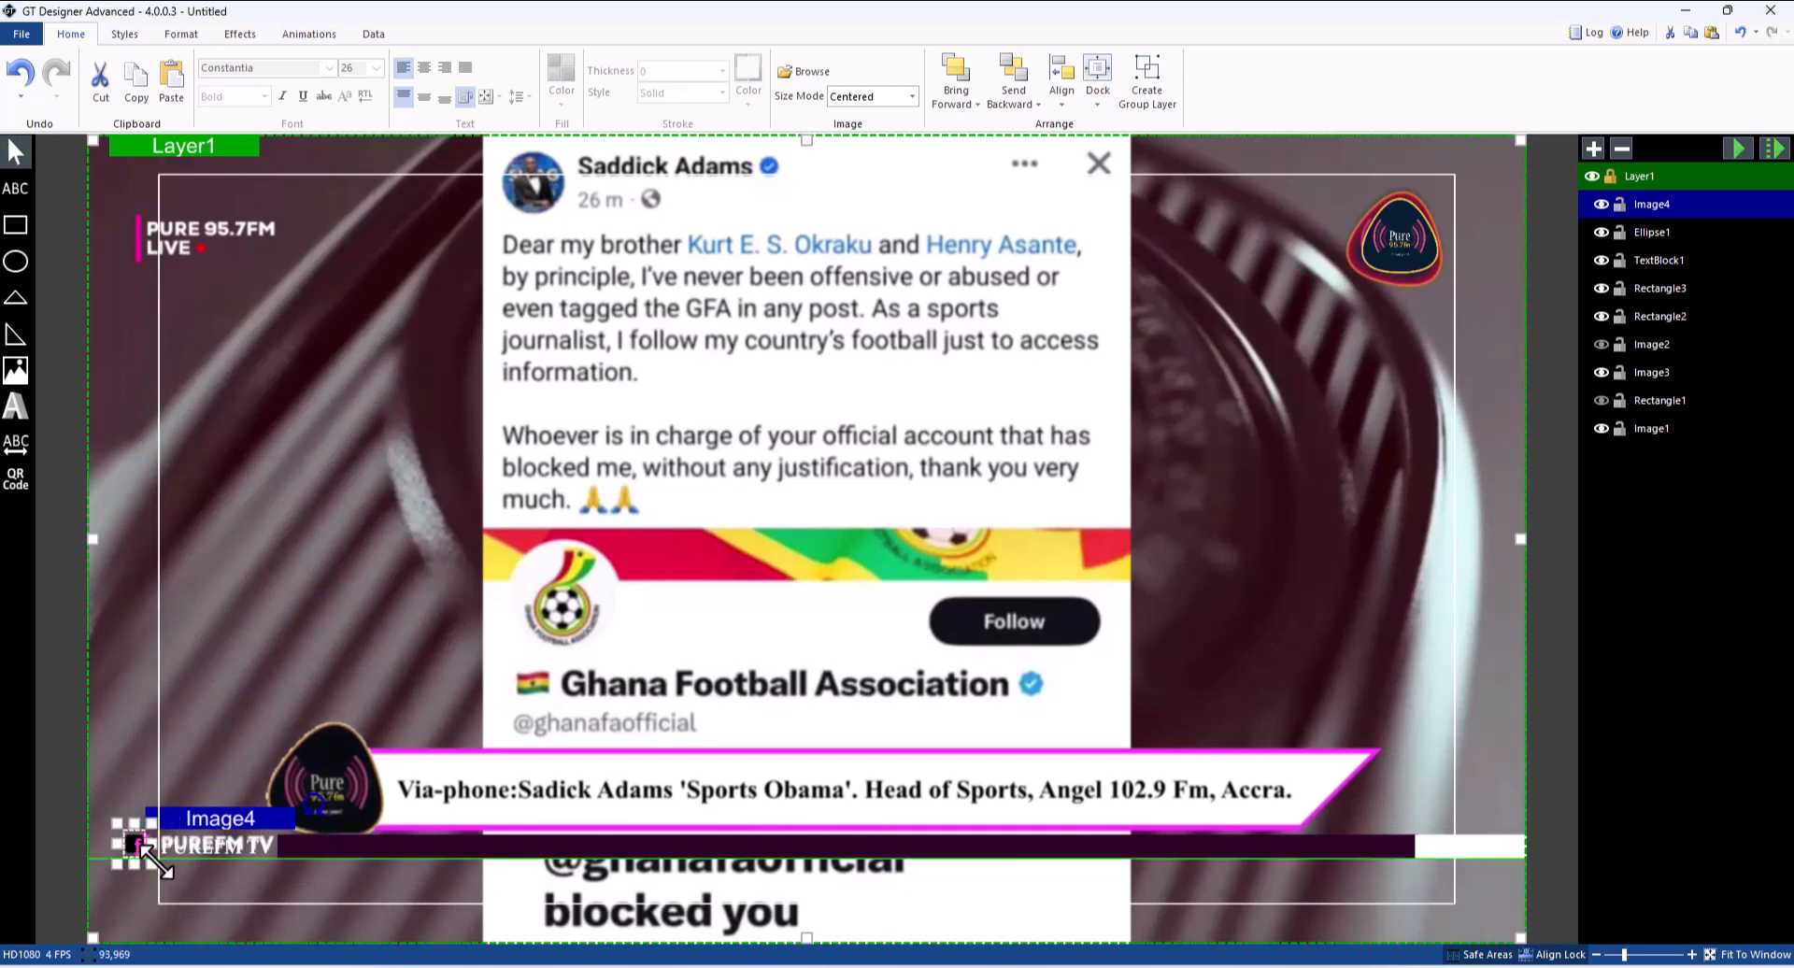
left_click(681, 581)
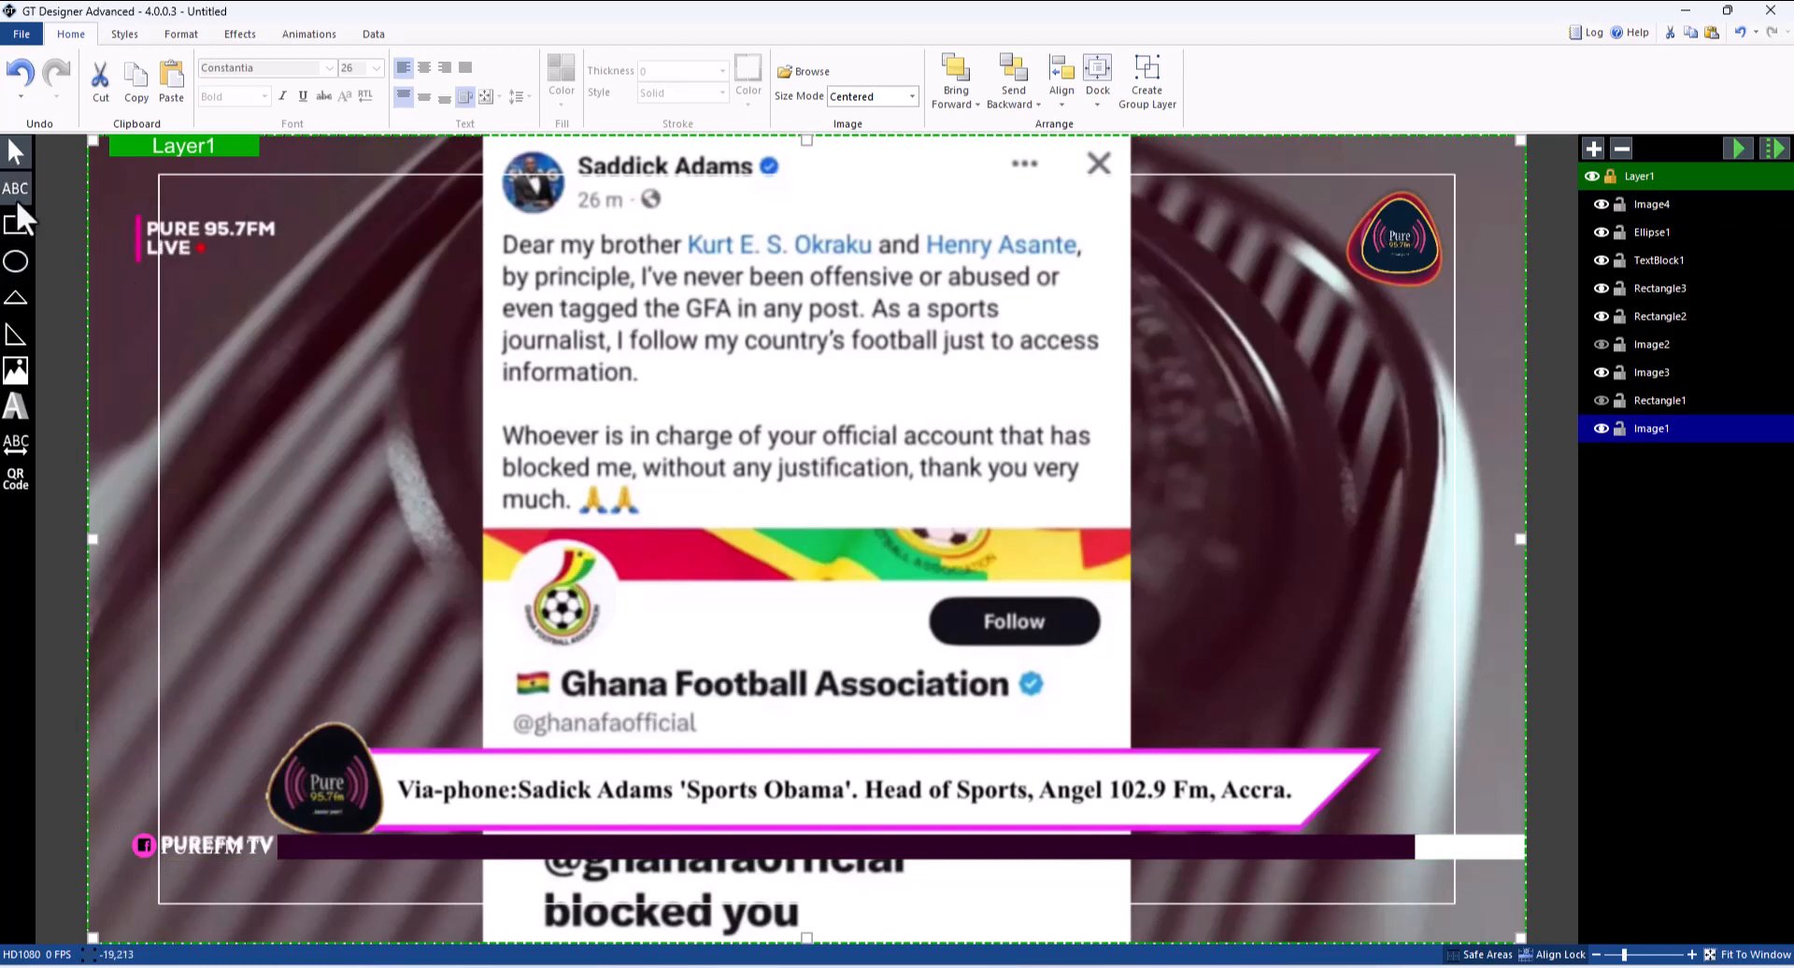
Draw a thin vertical rectangle alongside the reference PURE 95.7FM LIVE text, shifted slightly left of the reference bar
left_click(16, 228)
left_click_drag(130, 216, 138, 262)
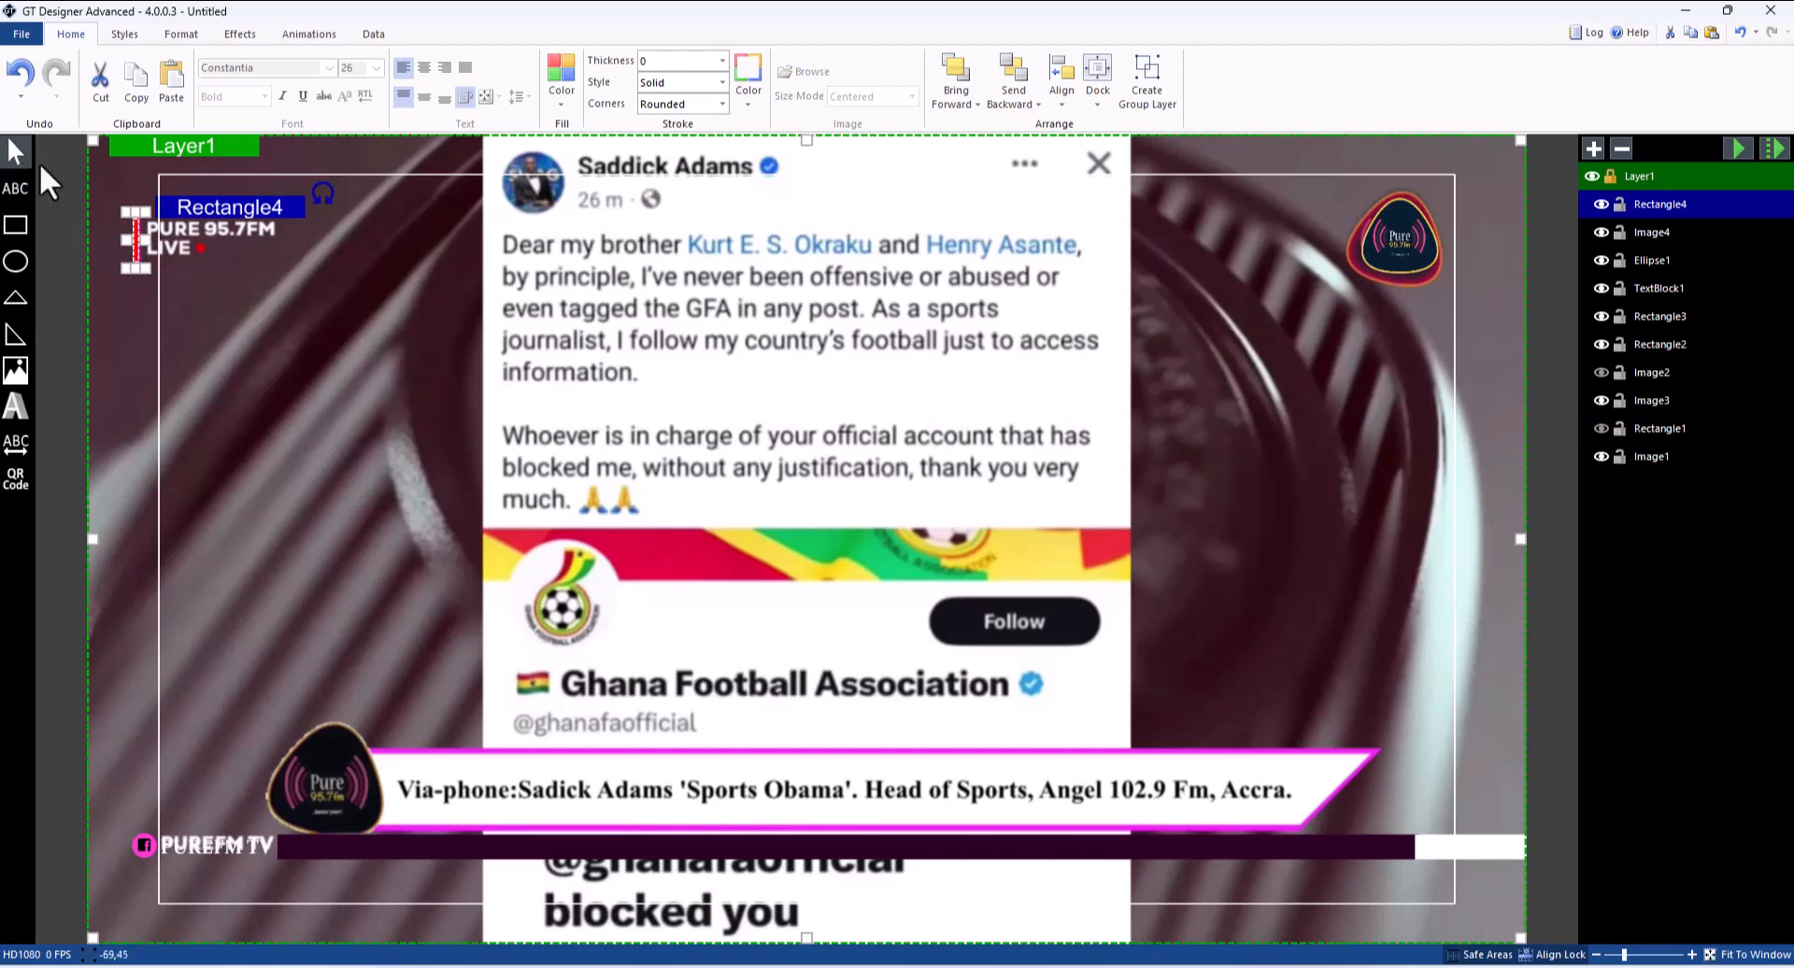
left_click(318, 327)
left_click_drag(140, 237, 135, 237)
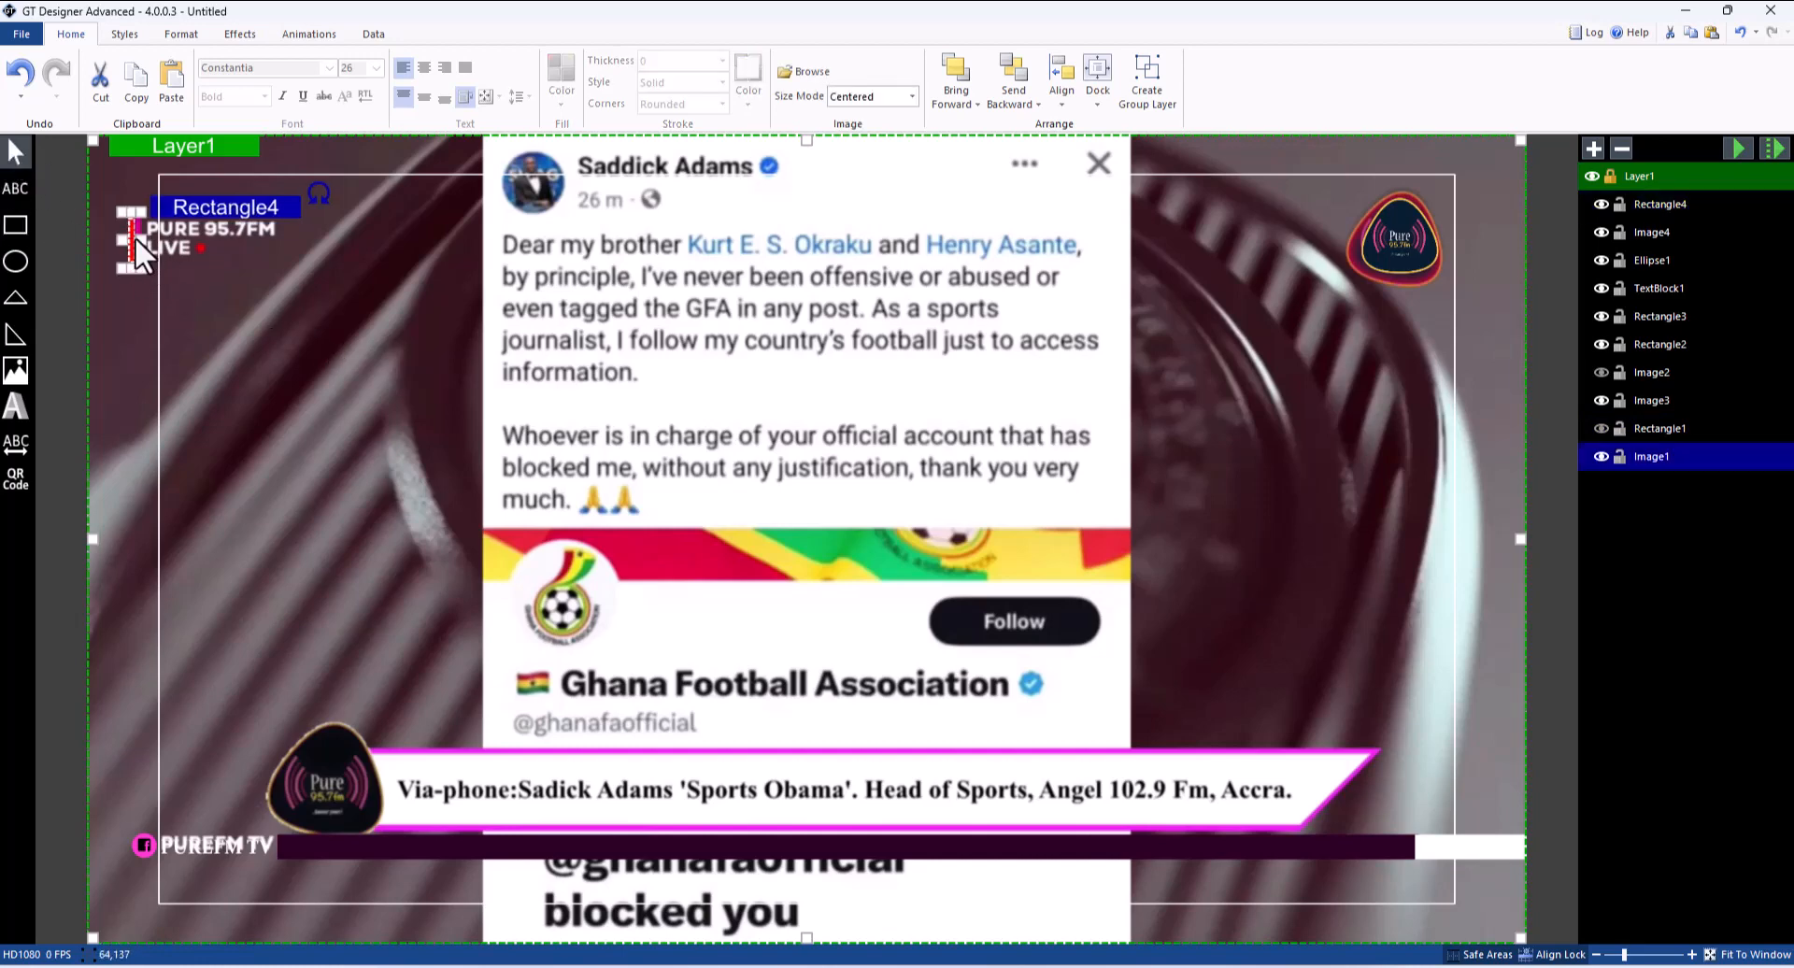
Fill the thin vertical rectangle with pink and move it exactly over the reference bar beside PURE 95.7FM LIVE
left_click(566, 60)
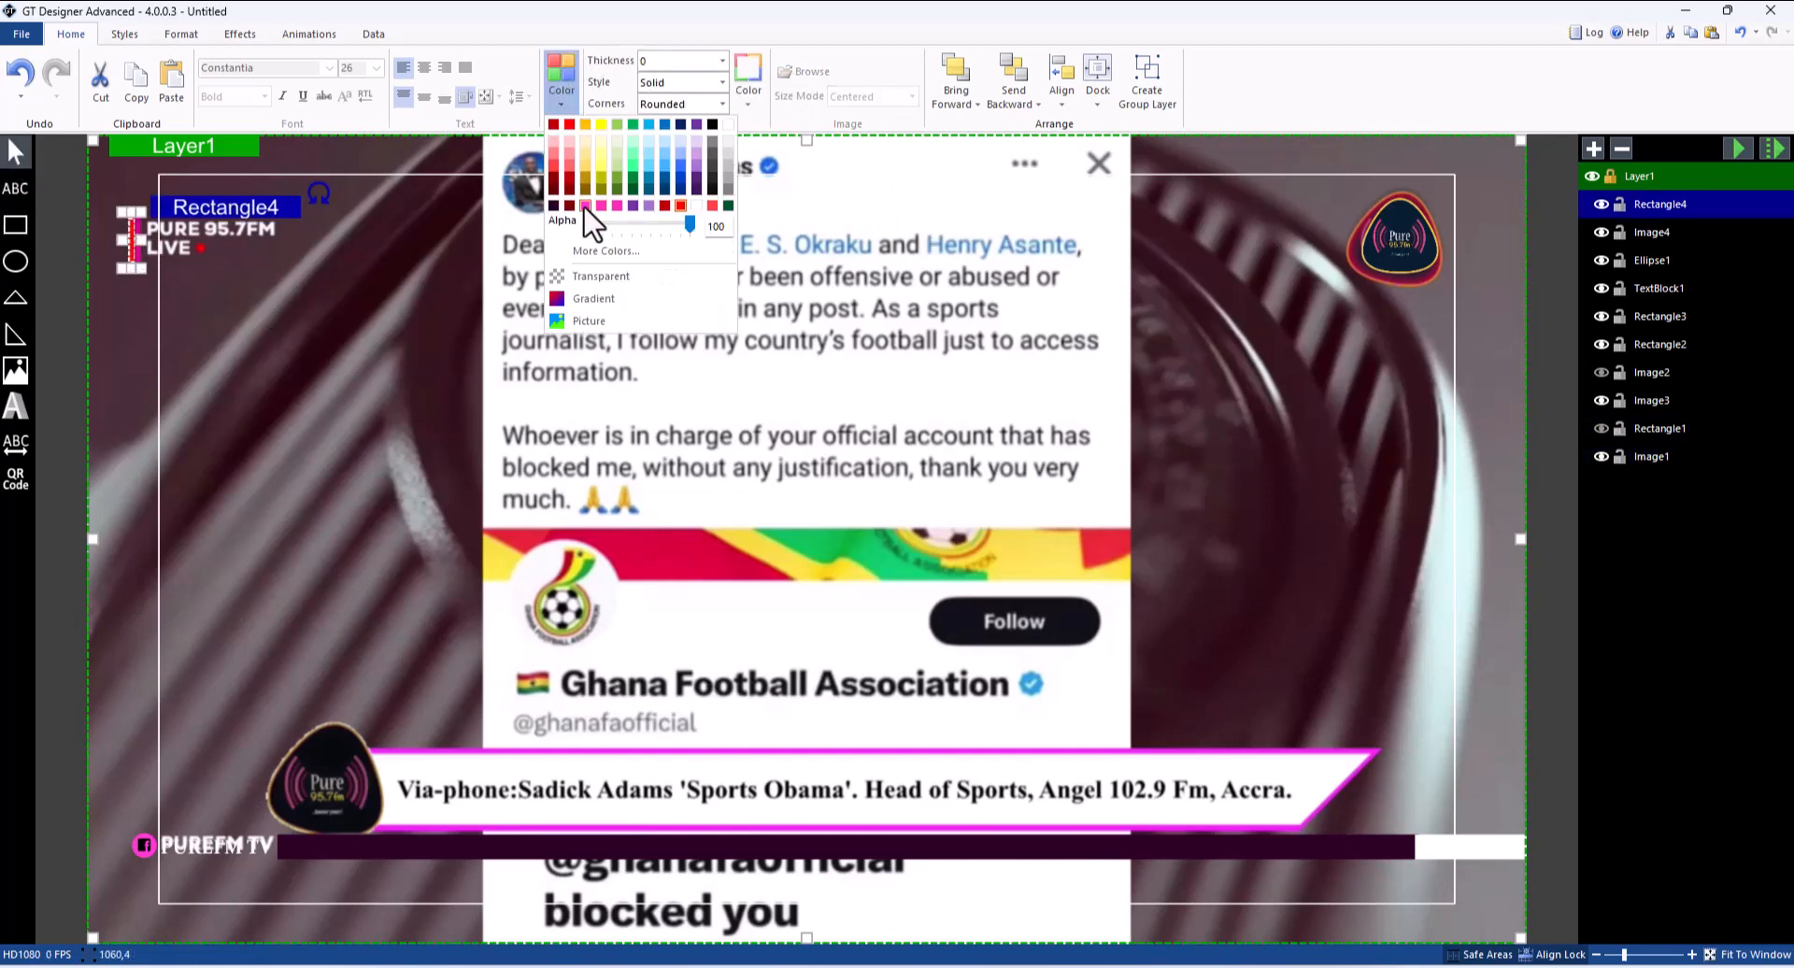
left_click(589, 228)
left_click(198, 332)
left_click_drag(127, 238, 135, 238)
left_click(146, 272)
left_click(136, 241)
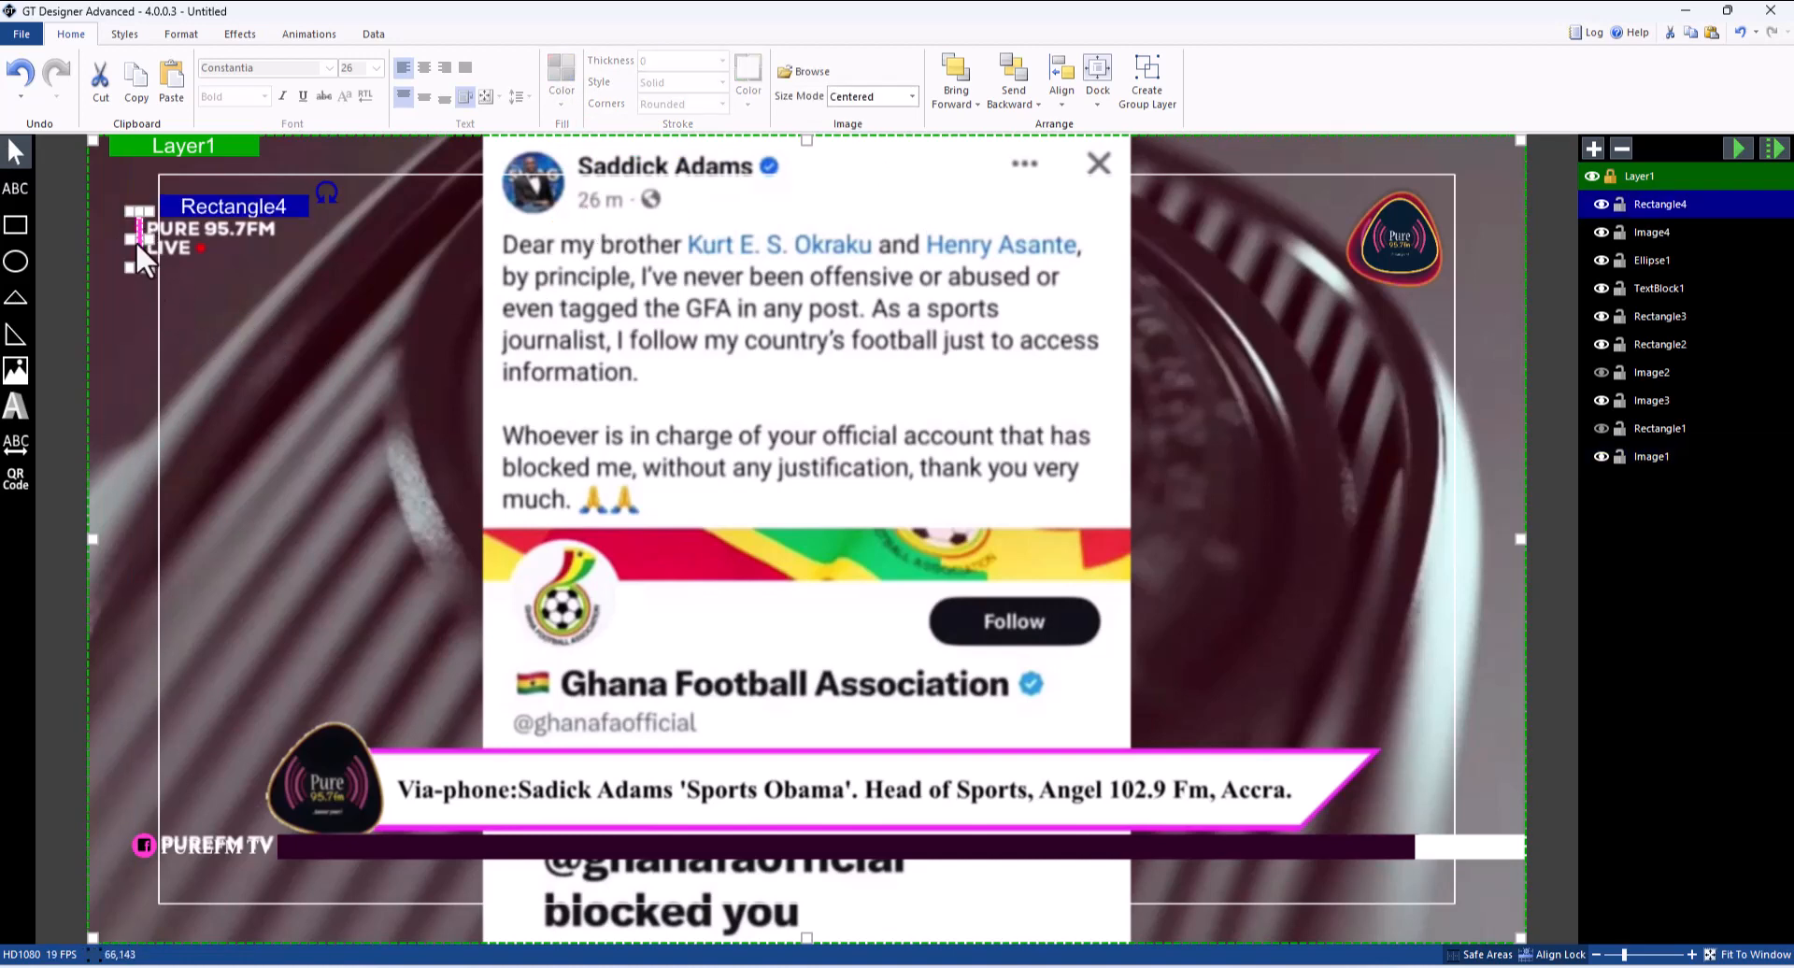
Nudge the thin pink rectangle slightly left and up to align it with the reference bar beside PURE 95.7FM LIVE
key("Left")
key("Up")
left_click(253, 297)
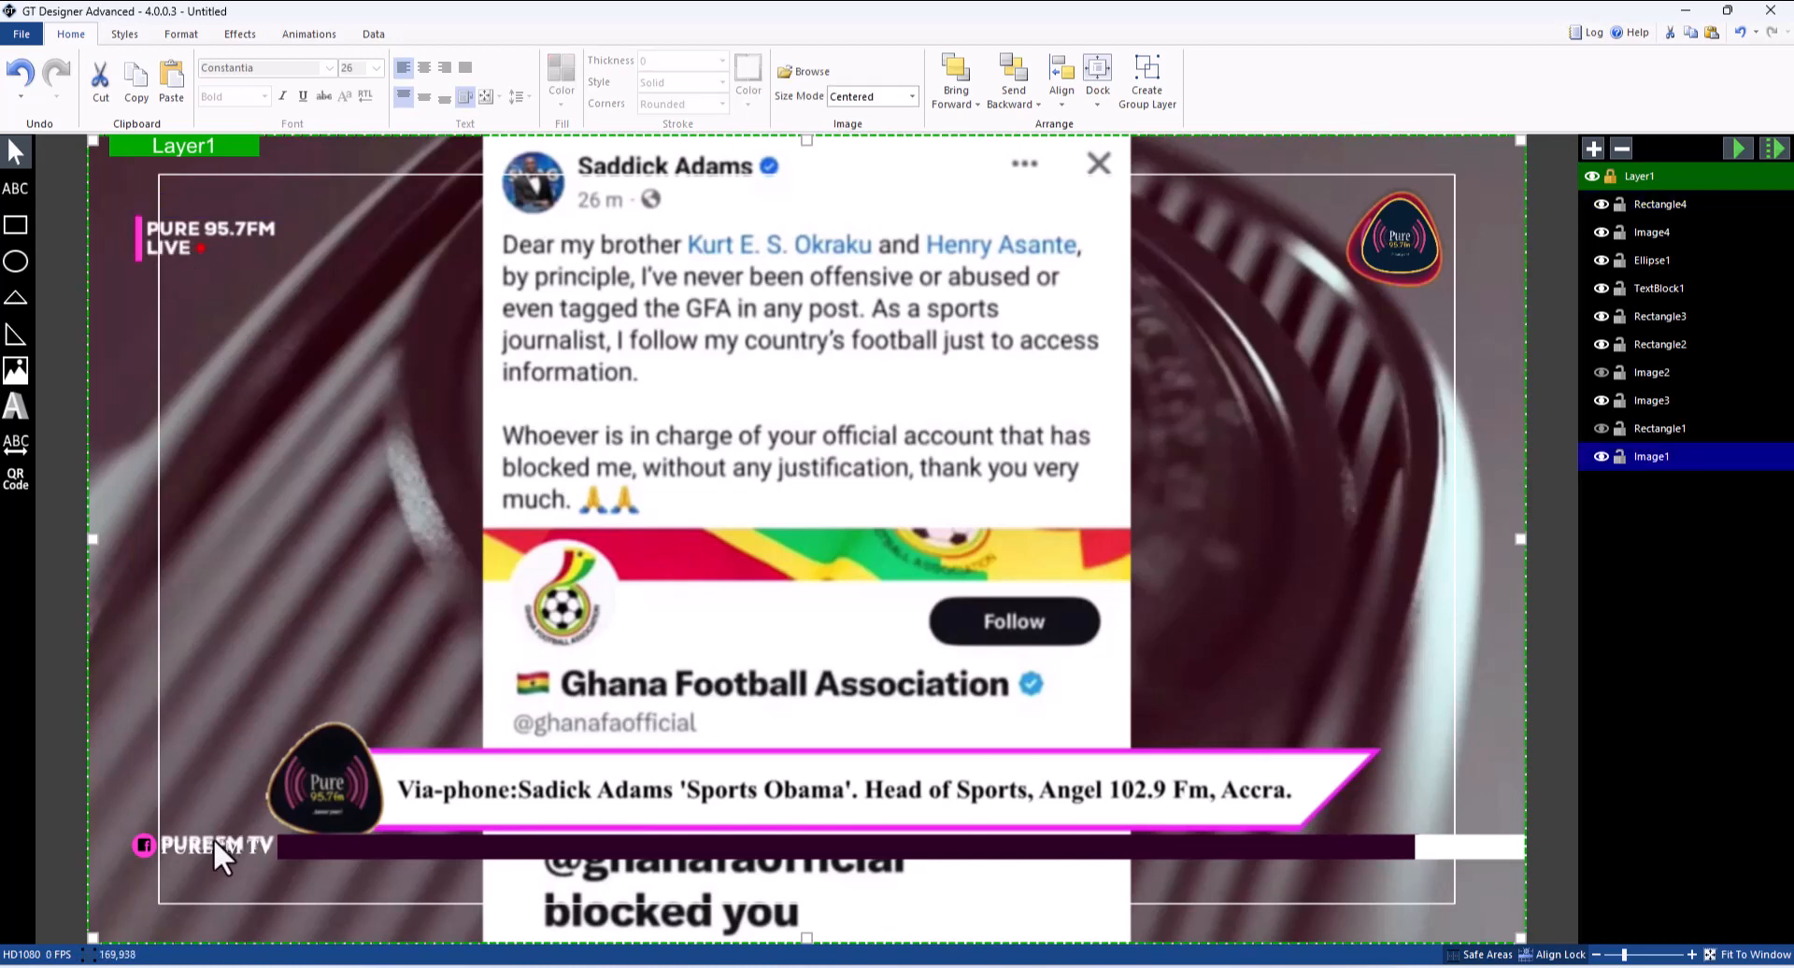
Duplicate the PUREFM TV text label and place the copy just below the reference PURE 95.7FM LIVE text
left_click_drag(213, 838, 198, 450)
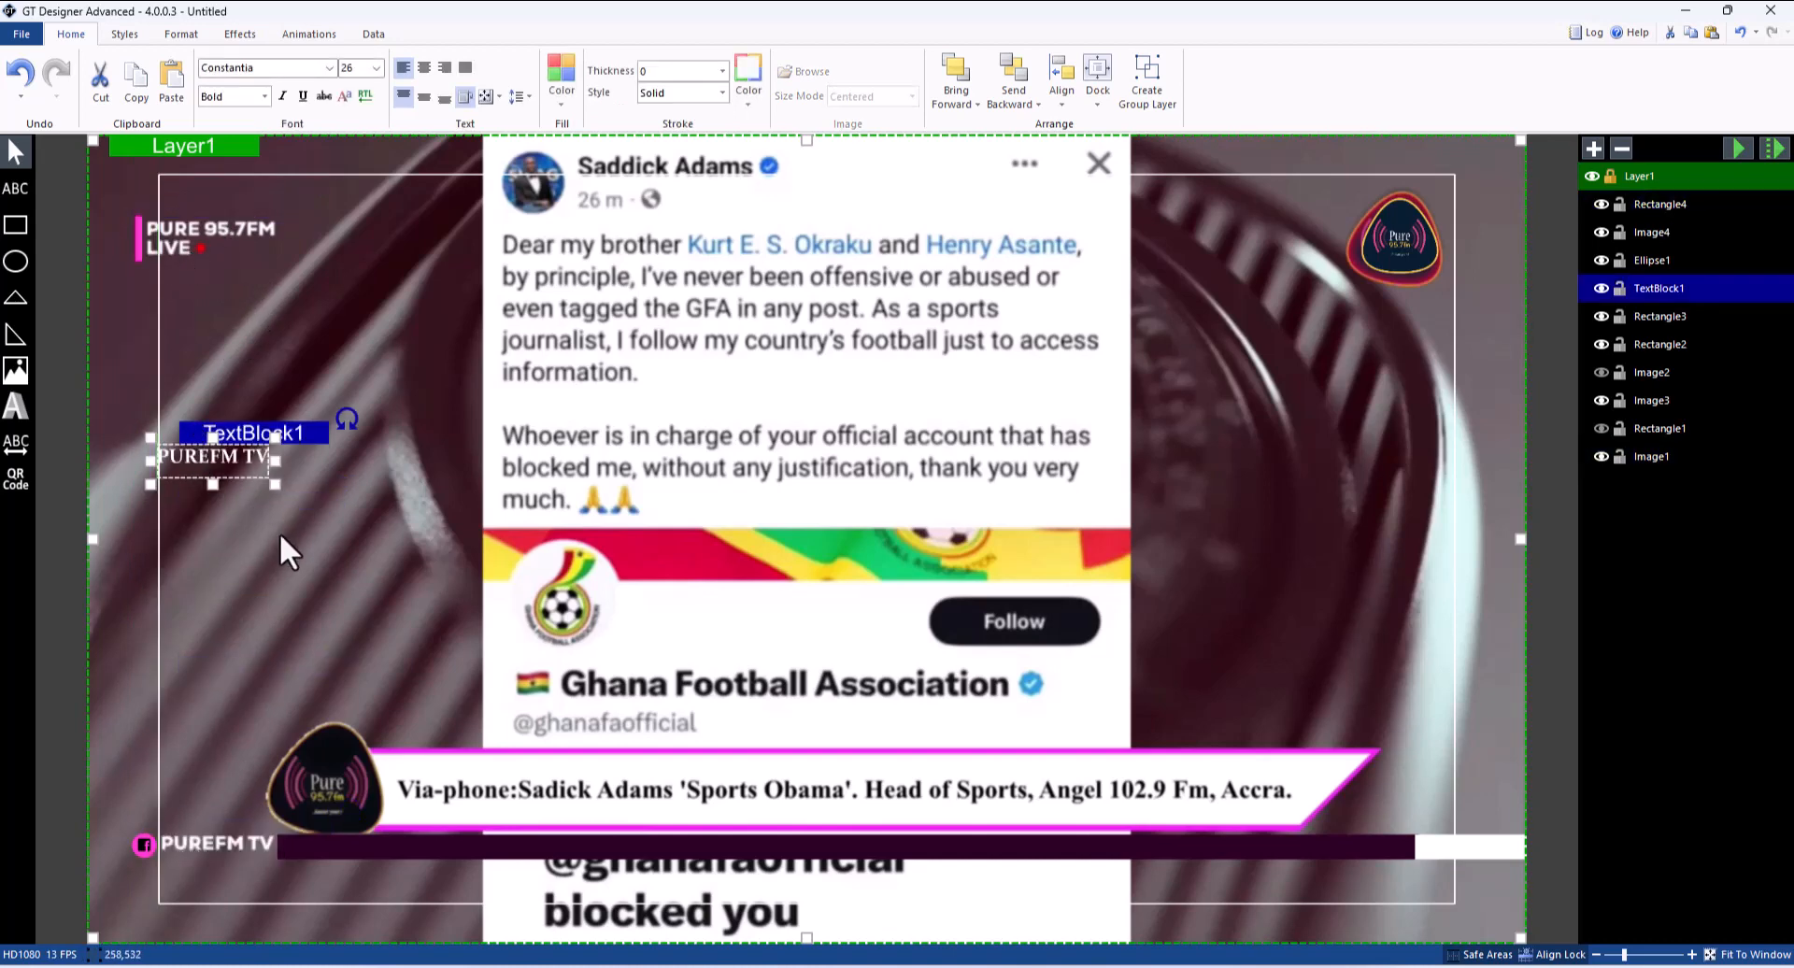
key("ctrl+z")
left_click(137, 82)
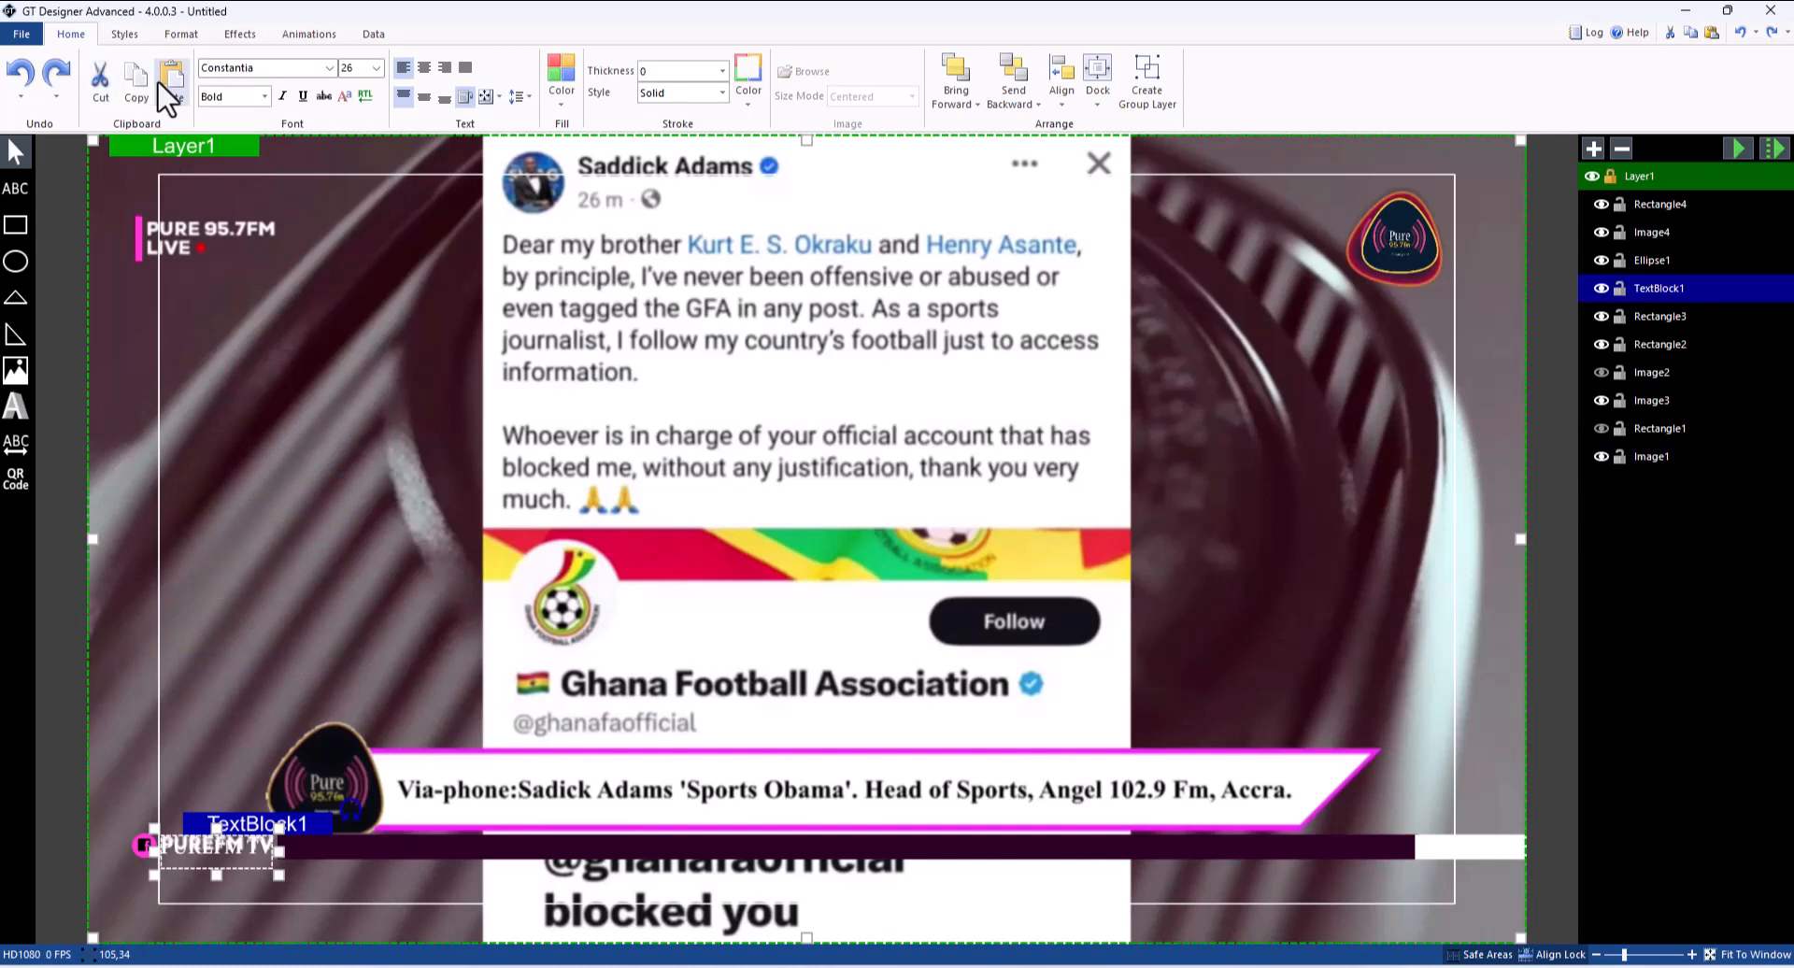
left_click(171, 83)
left_click_drag(221, 866, 277, 295)
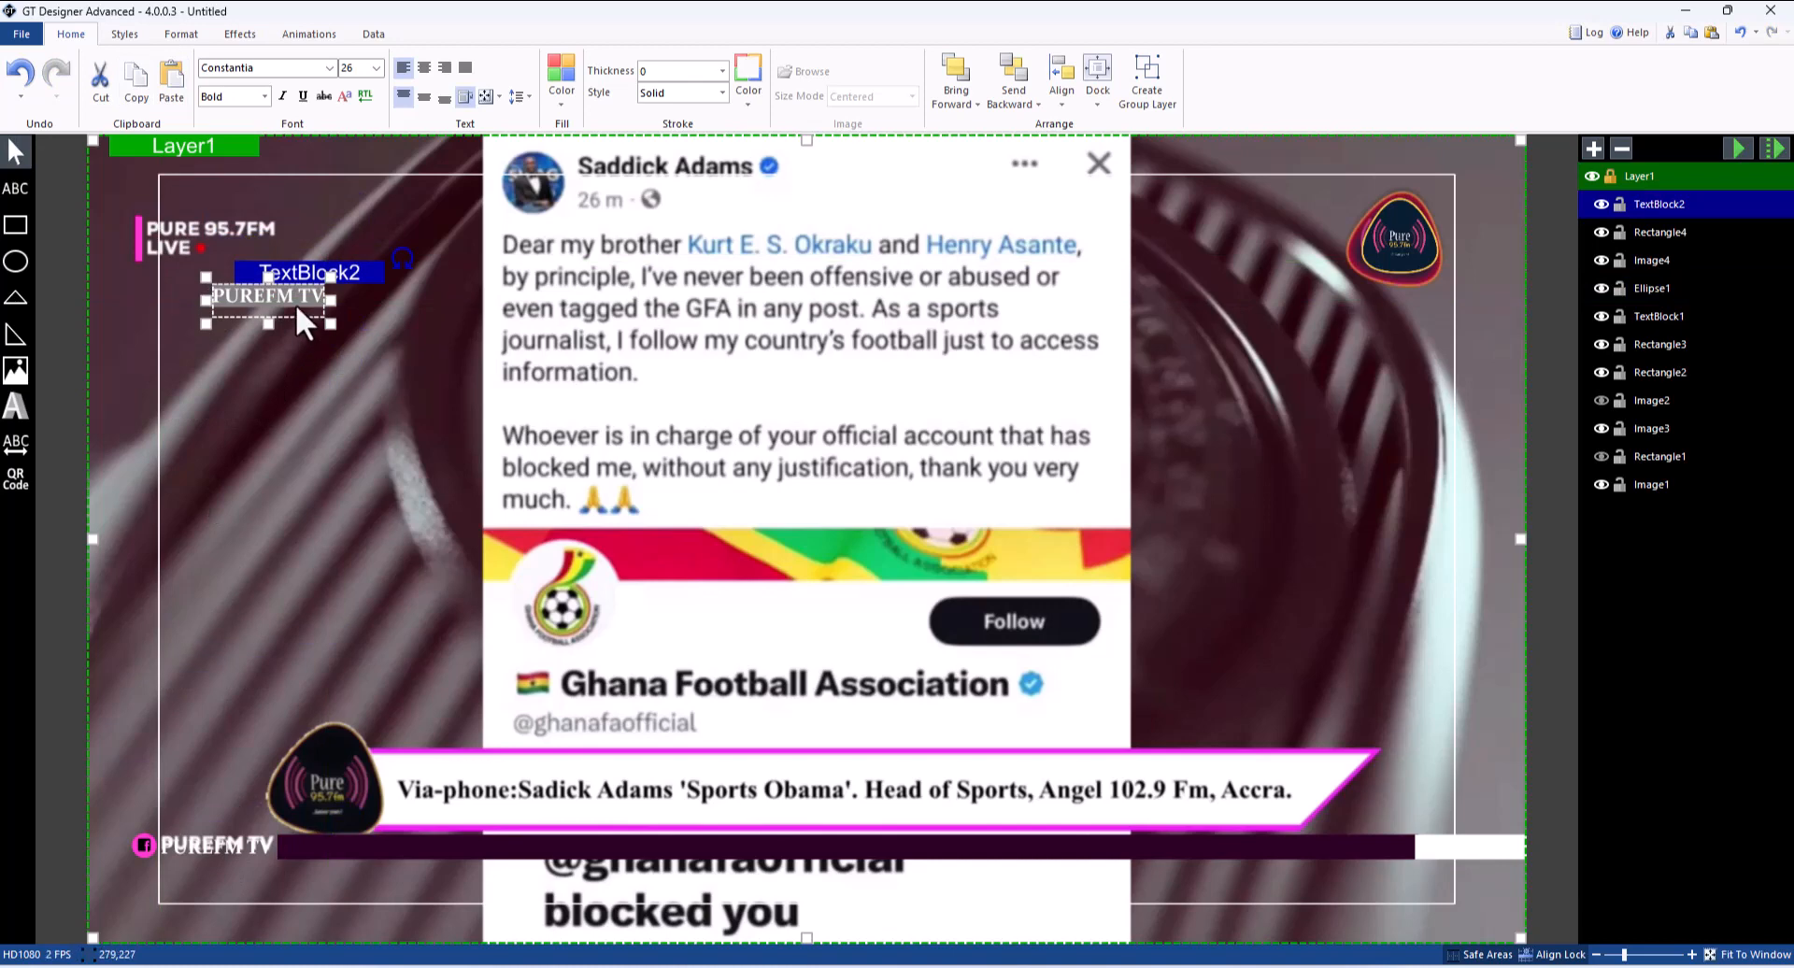
Set the copied label to Bebas Neue, size 36, reading PURE 95.7FM, and place it over the reference station name
left_click(329, 68)
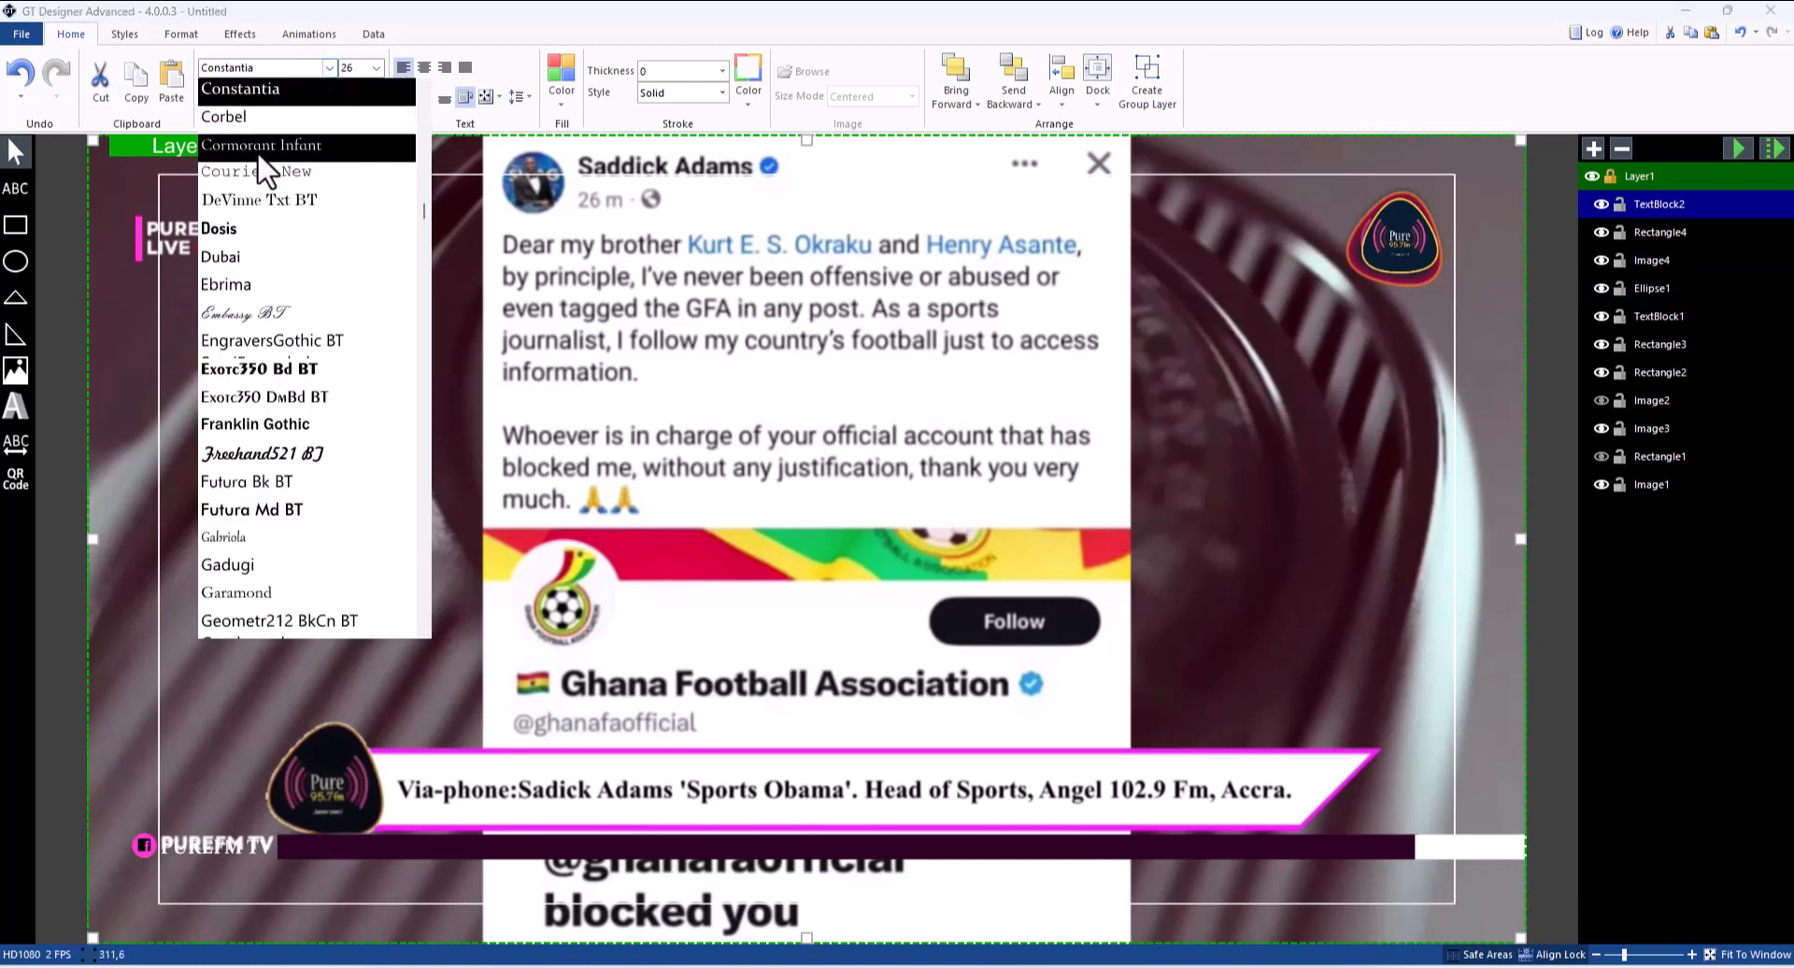
scroll(291, 256, "up", 6)
left_click(178, 241)
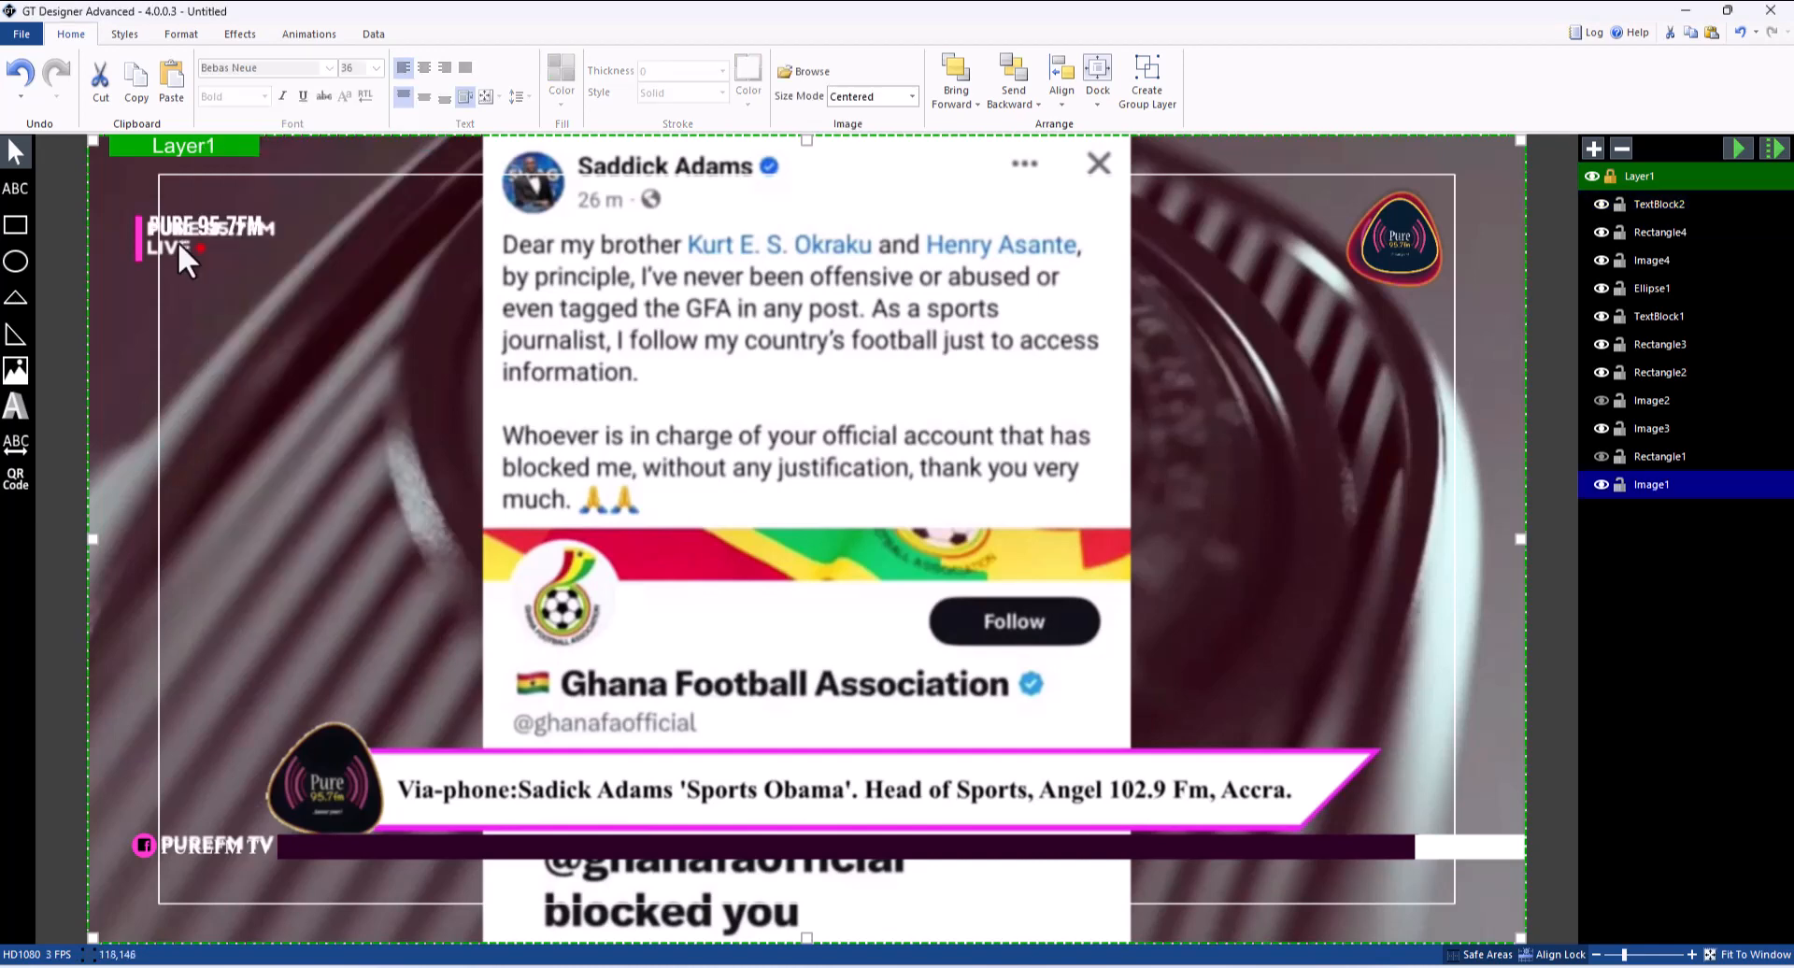
Duplicate the PURE 95.7FM label, reword the copy as LIVE in Book Antiqua, size 26, and place it over the reference LIVE text
left_click(189, 225)
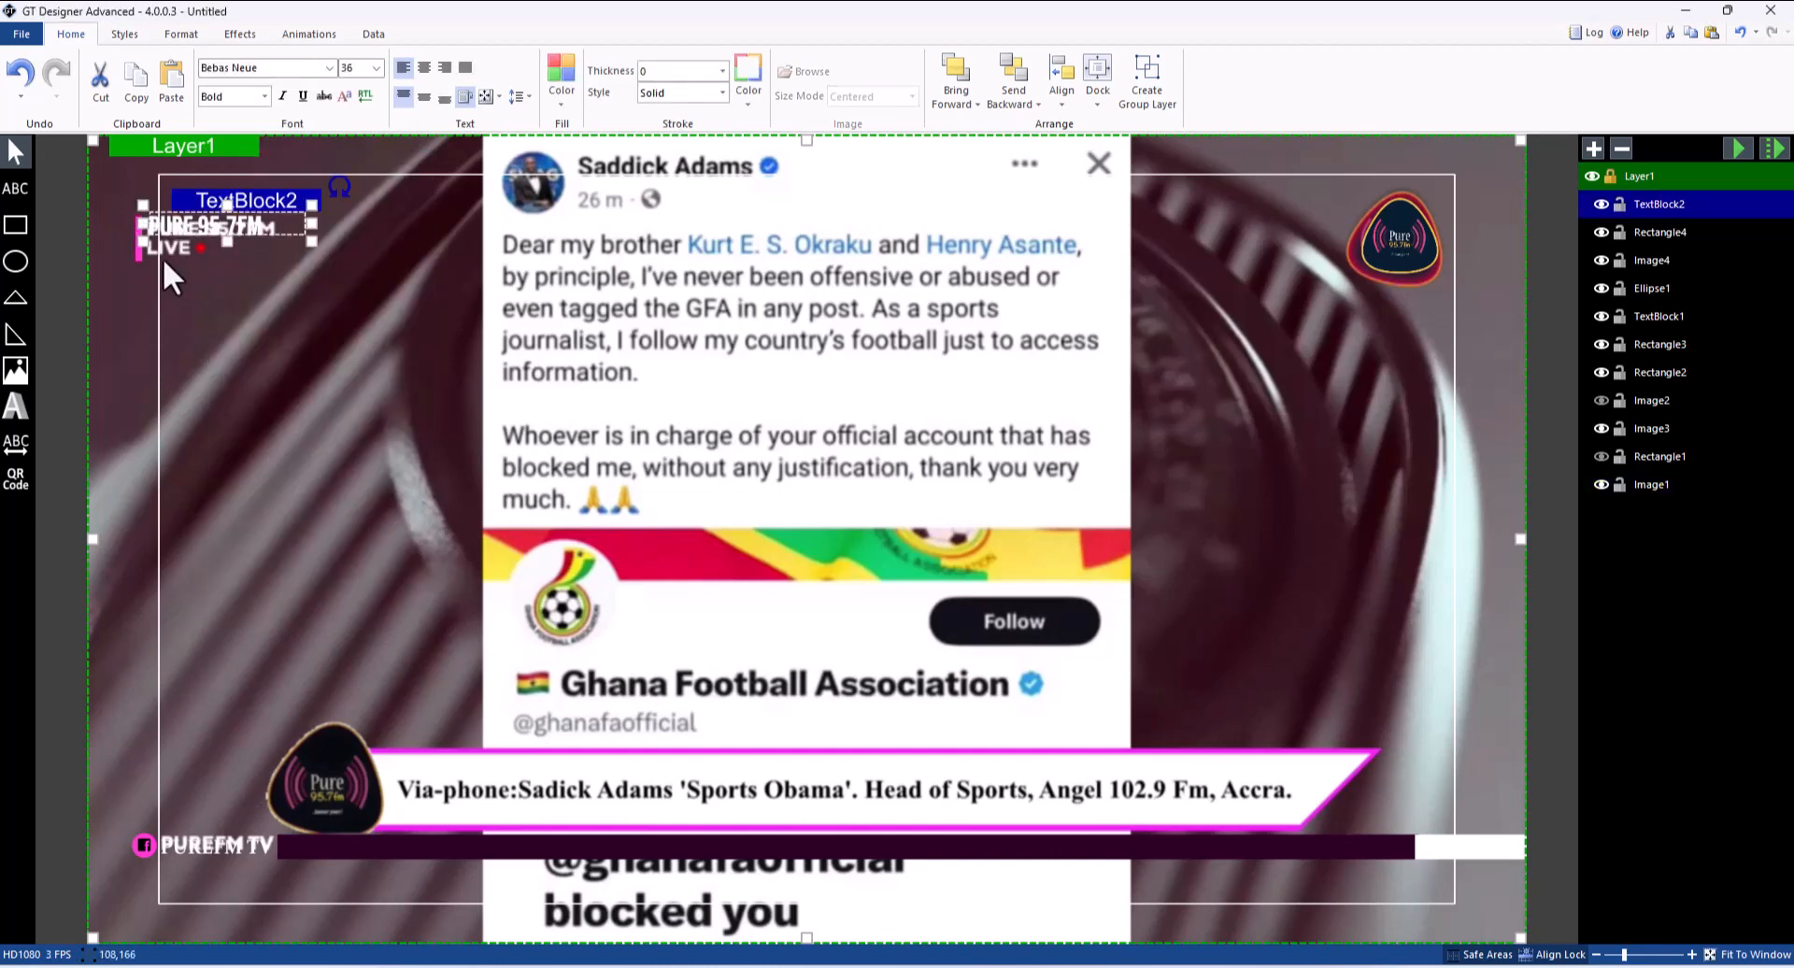
left_click(132, 87)
left_click(171, 82)
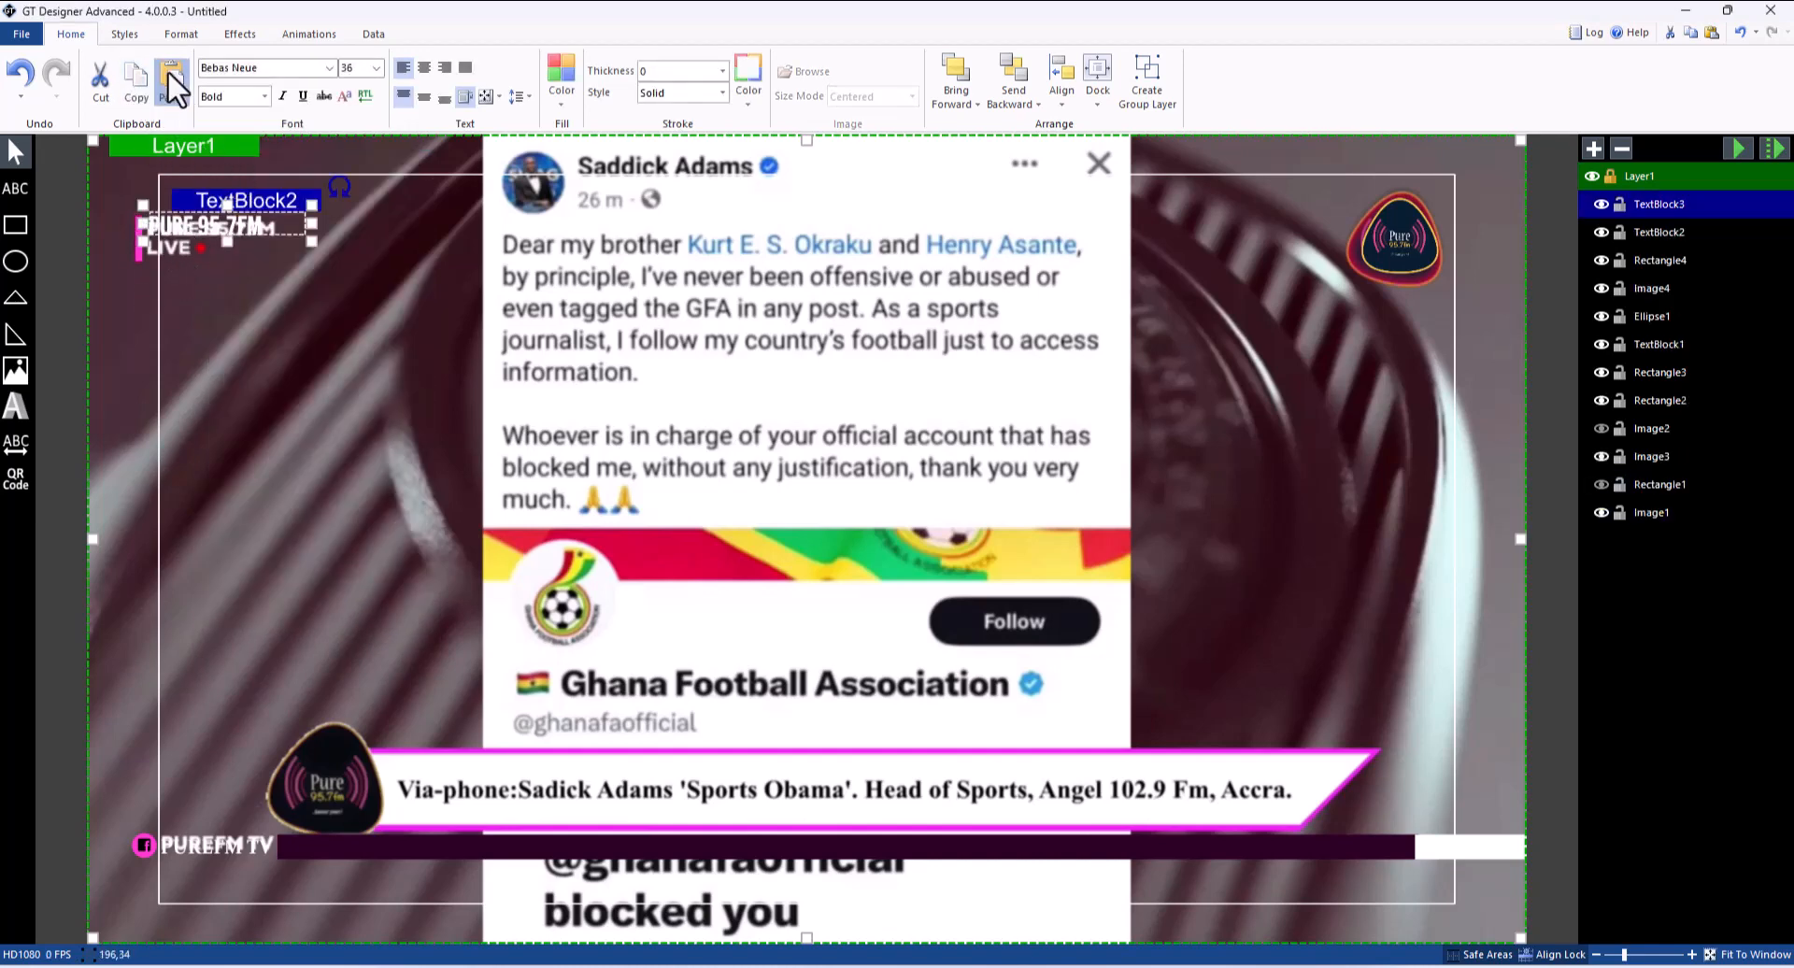
mouse_move(210, 221)
left_mouse_down()
mouse_move(222, 305)
mouse_move(203, 240)
left_mouse_up()
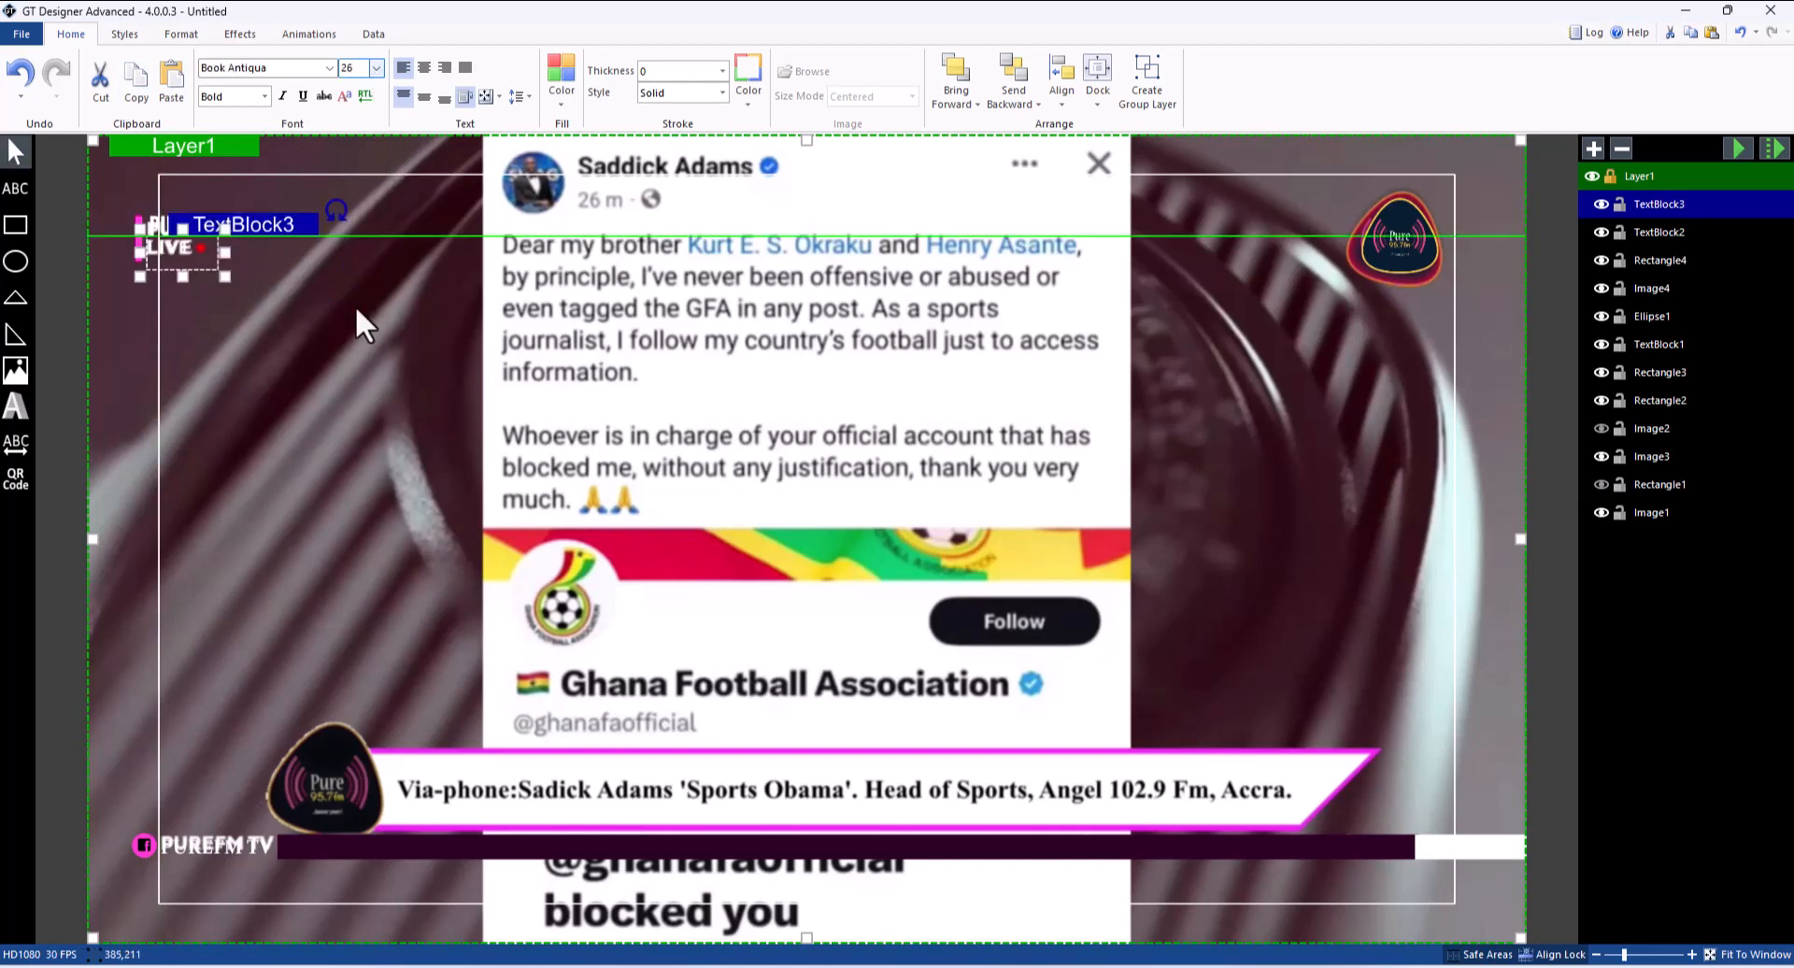
left_click(333, 331)
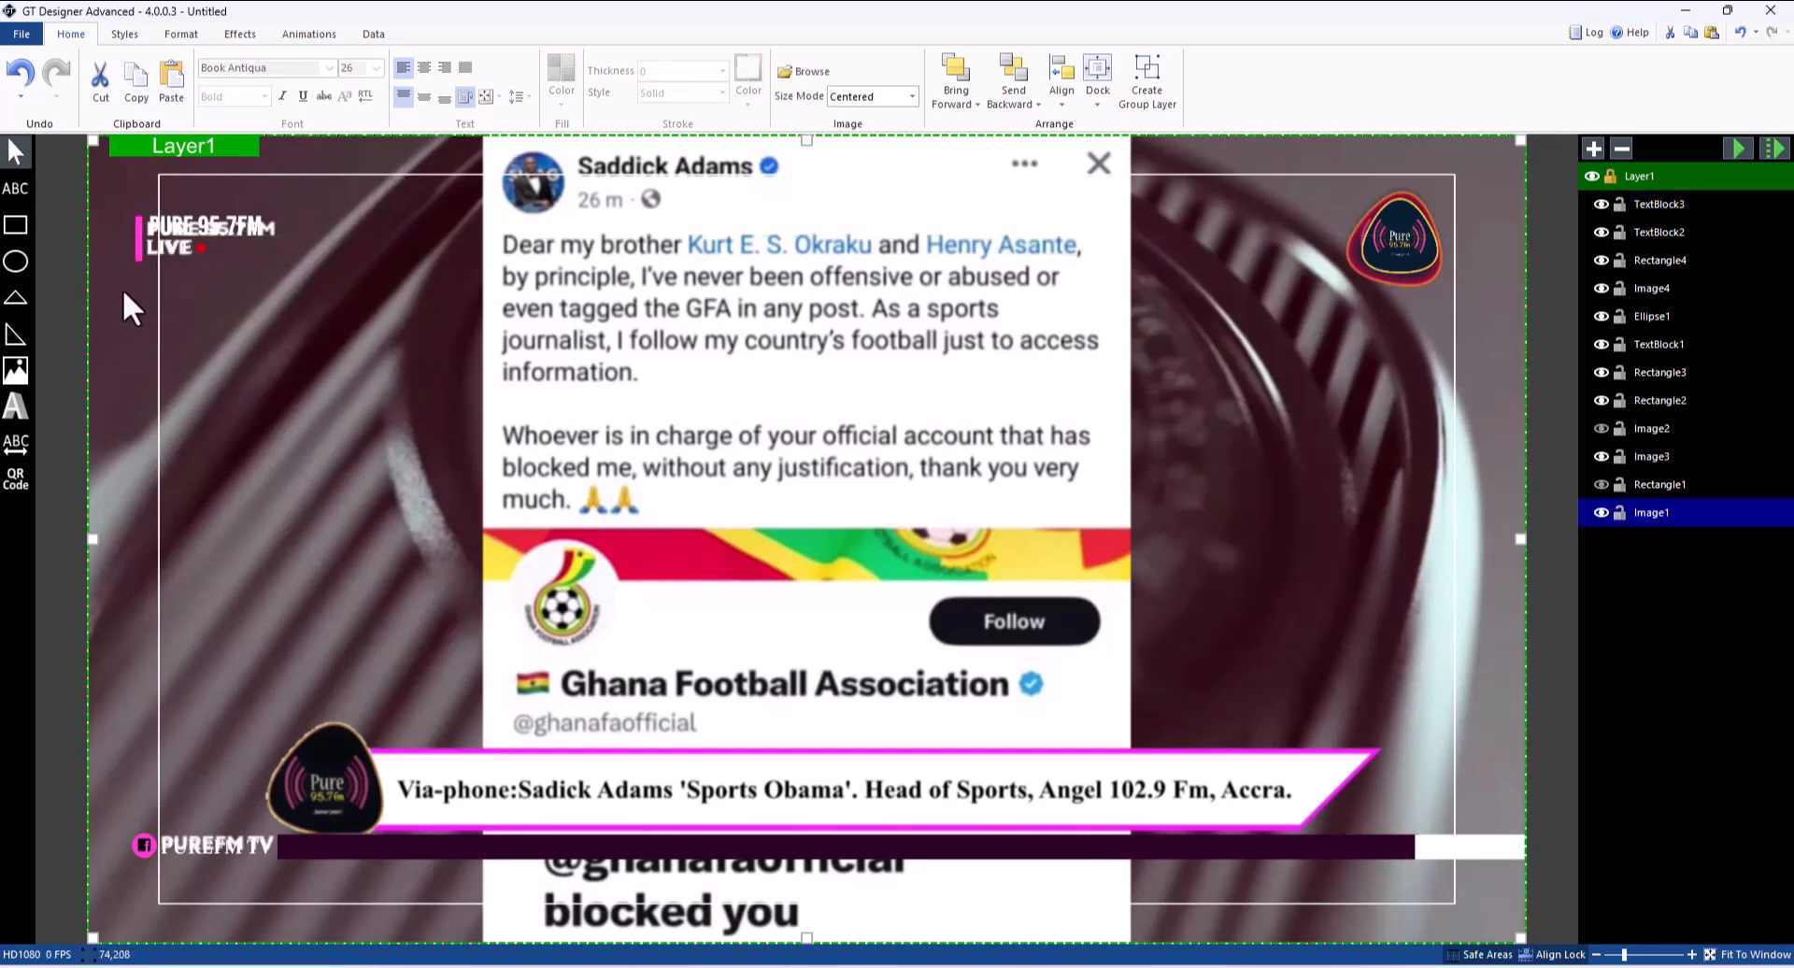
Draw a tiny red ellipse over the reference dot beside the LIVE text
left_click(14, 262)
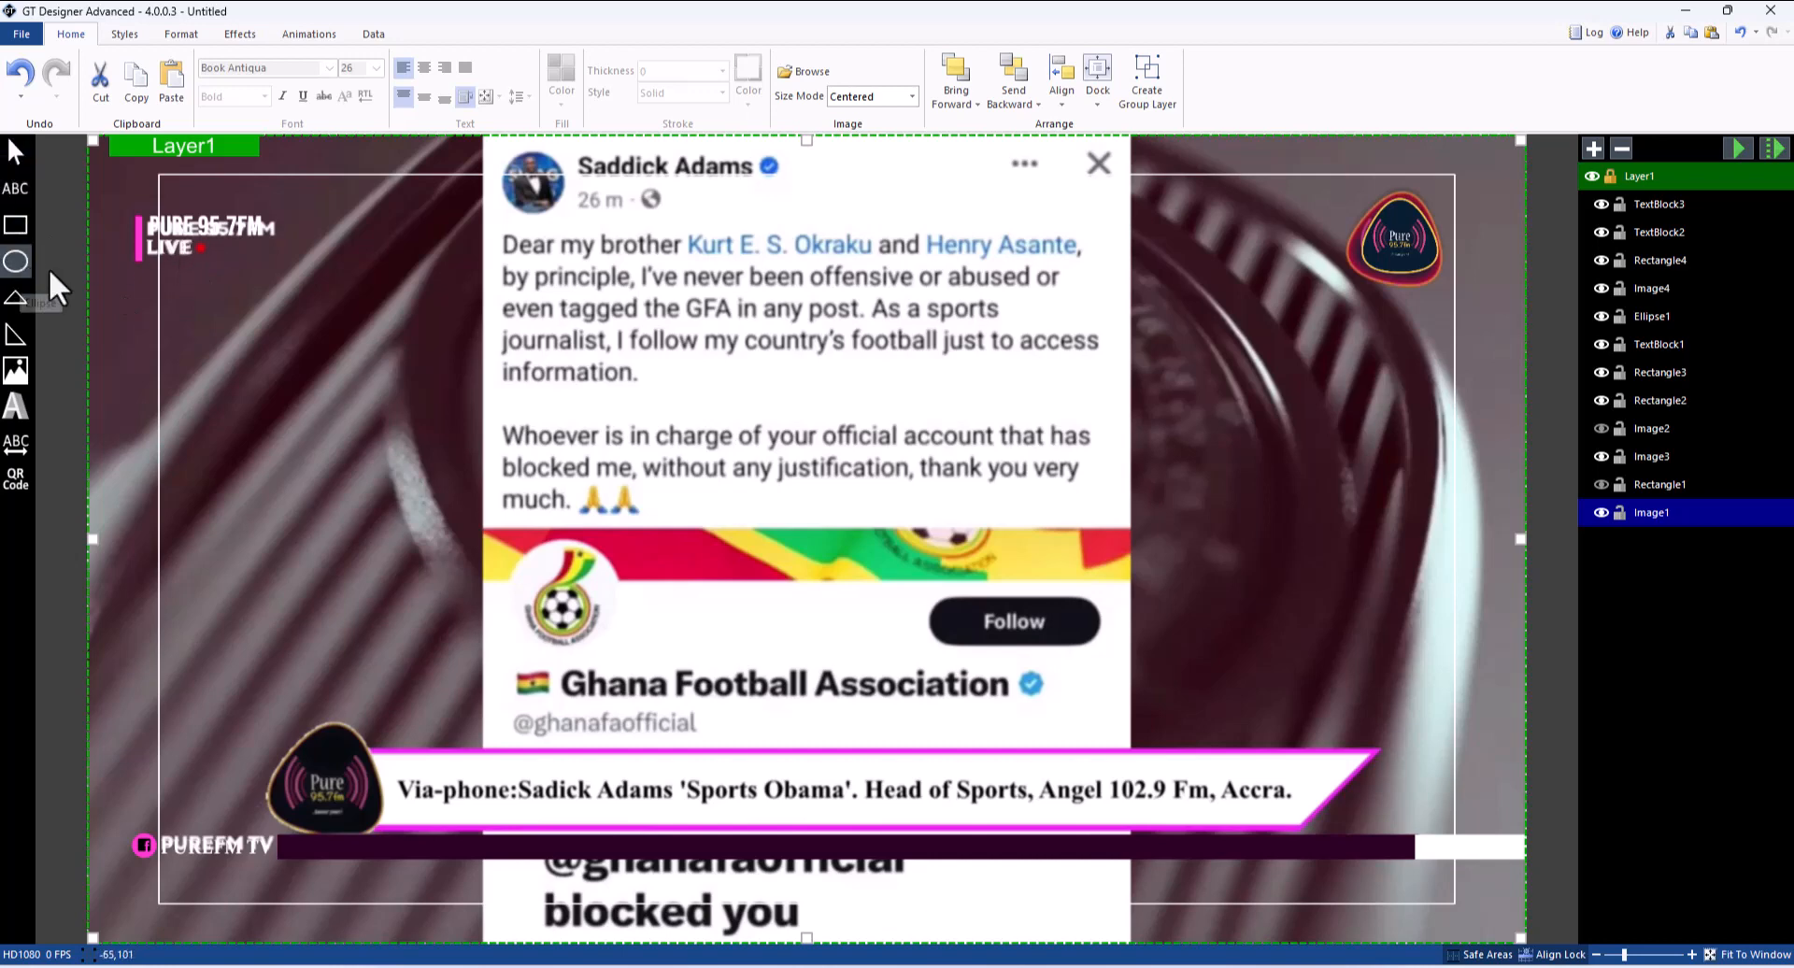
left_click(198, 247)
left_click(193, 267)
left_click(198, 244)
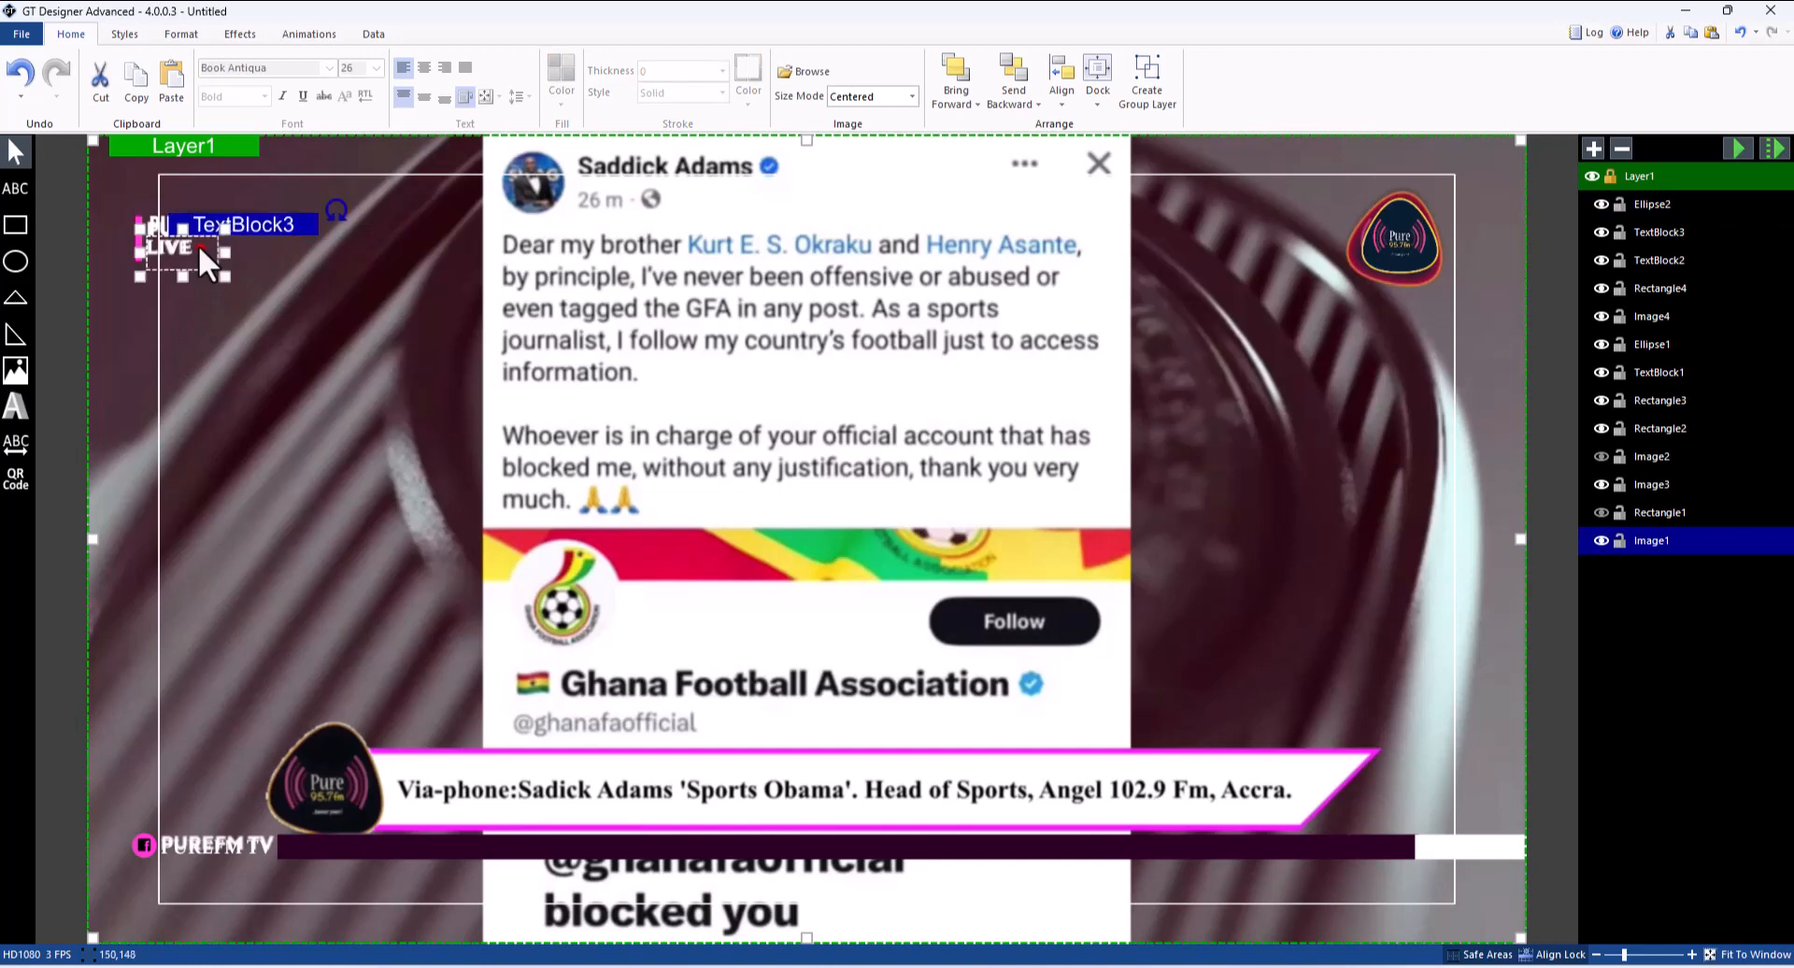
left_click(205, 280)
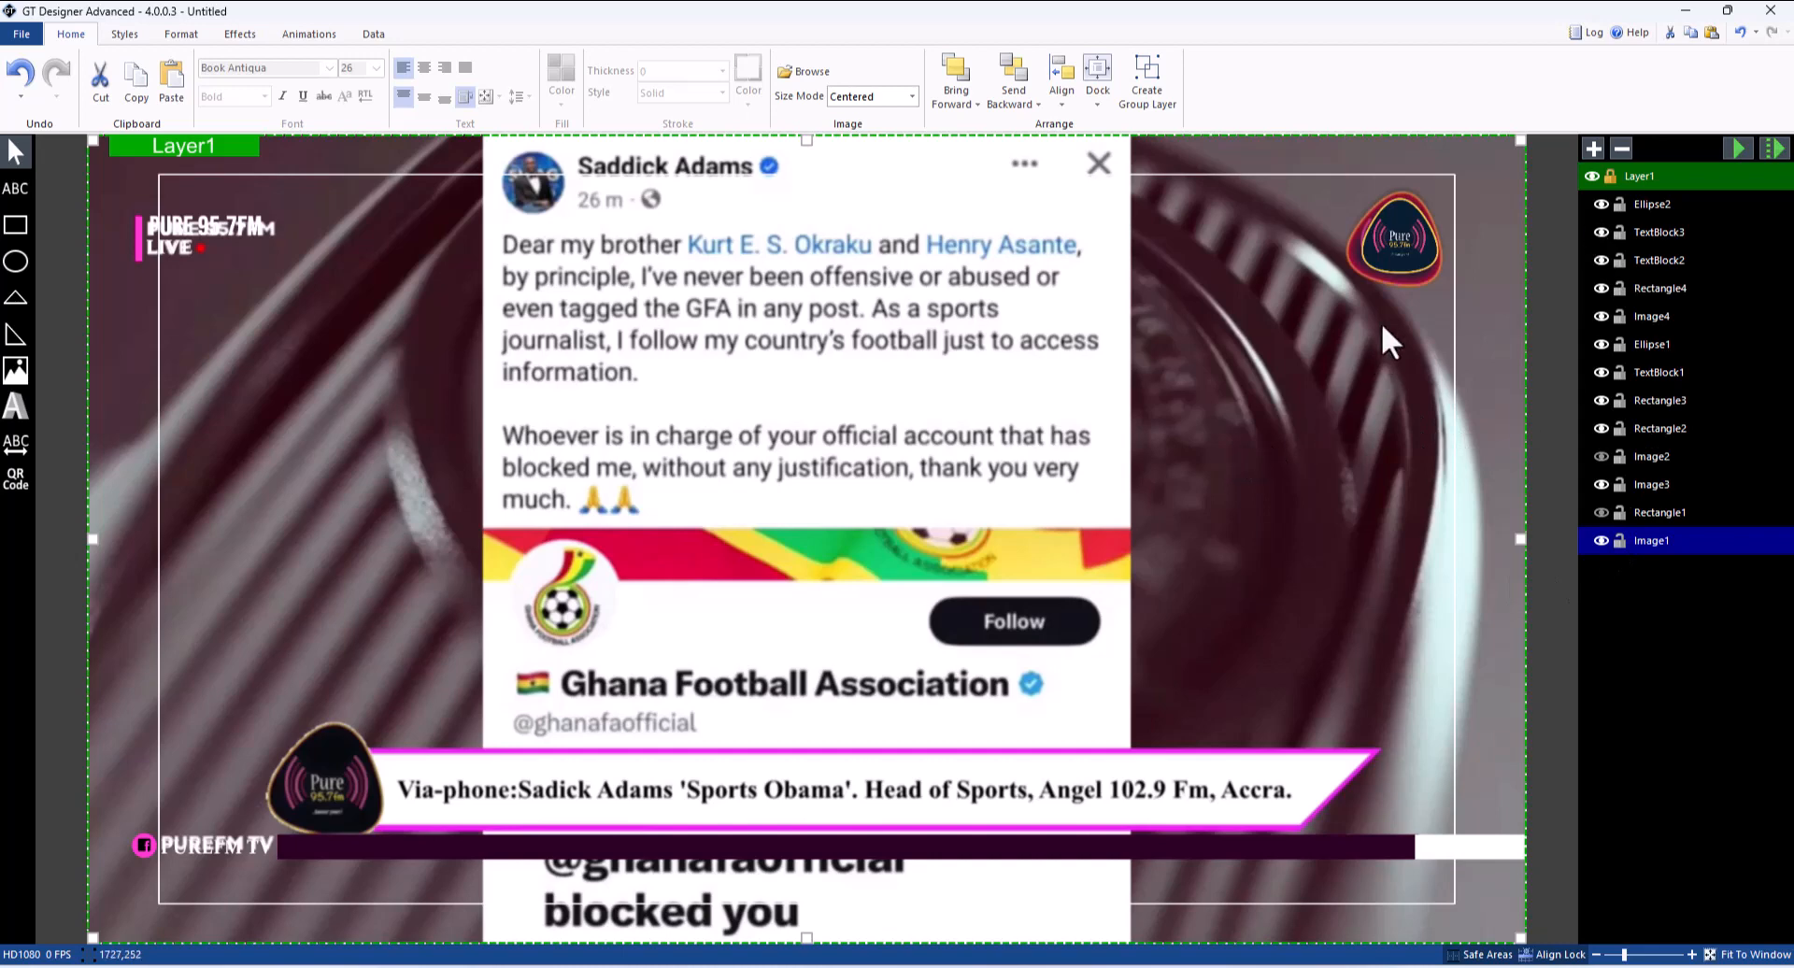
Hide the reference screenshot, then enlarge the red dot slightly and adjust its position beside LIVE
left_click(1600, 540)
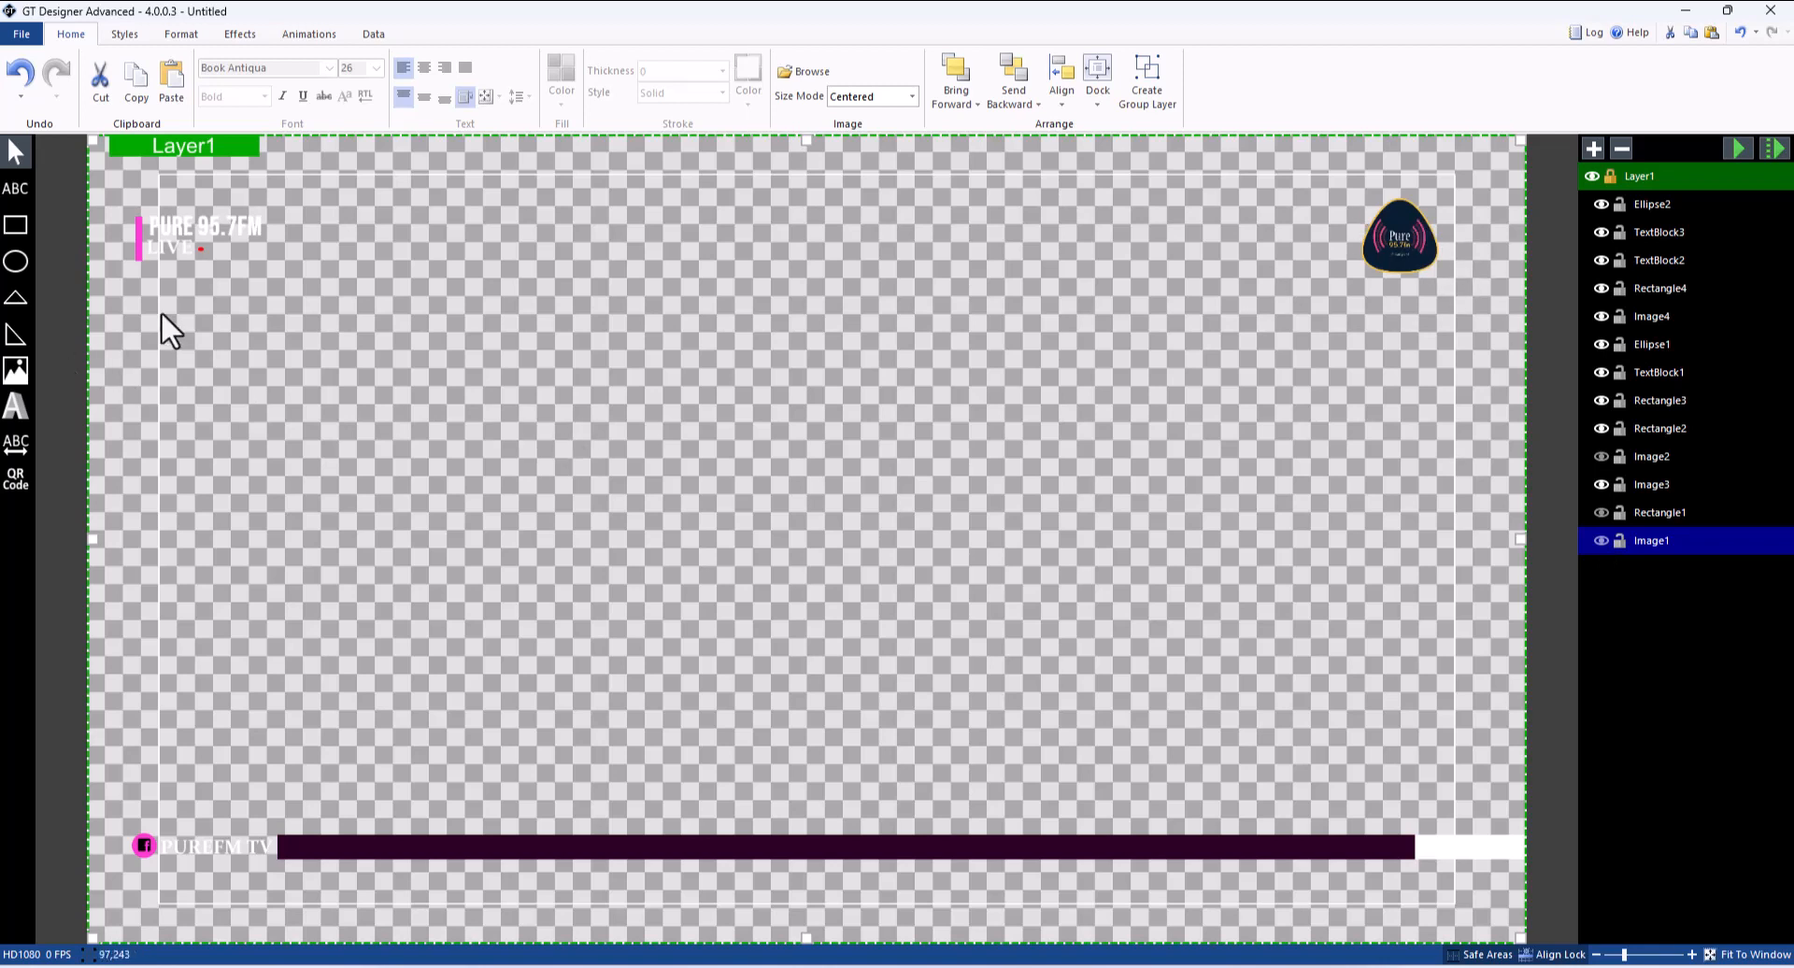
left_click(199, 251)
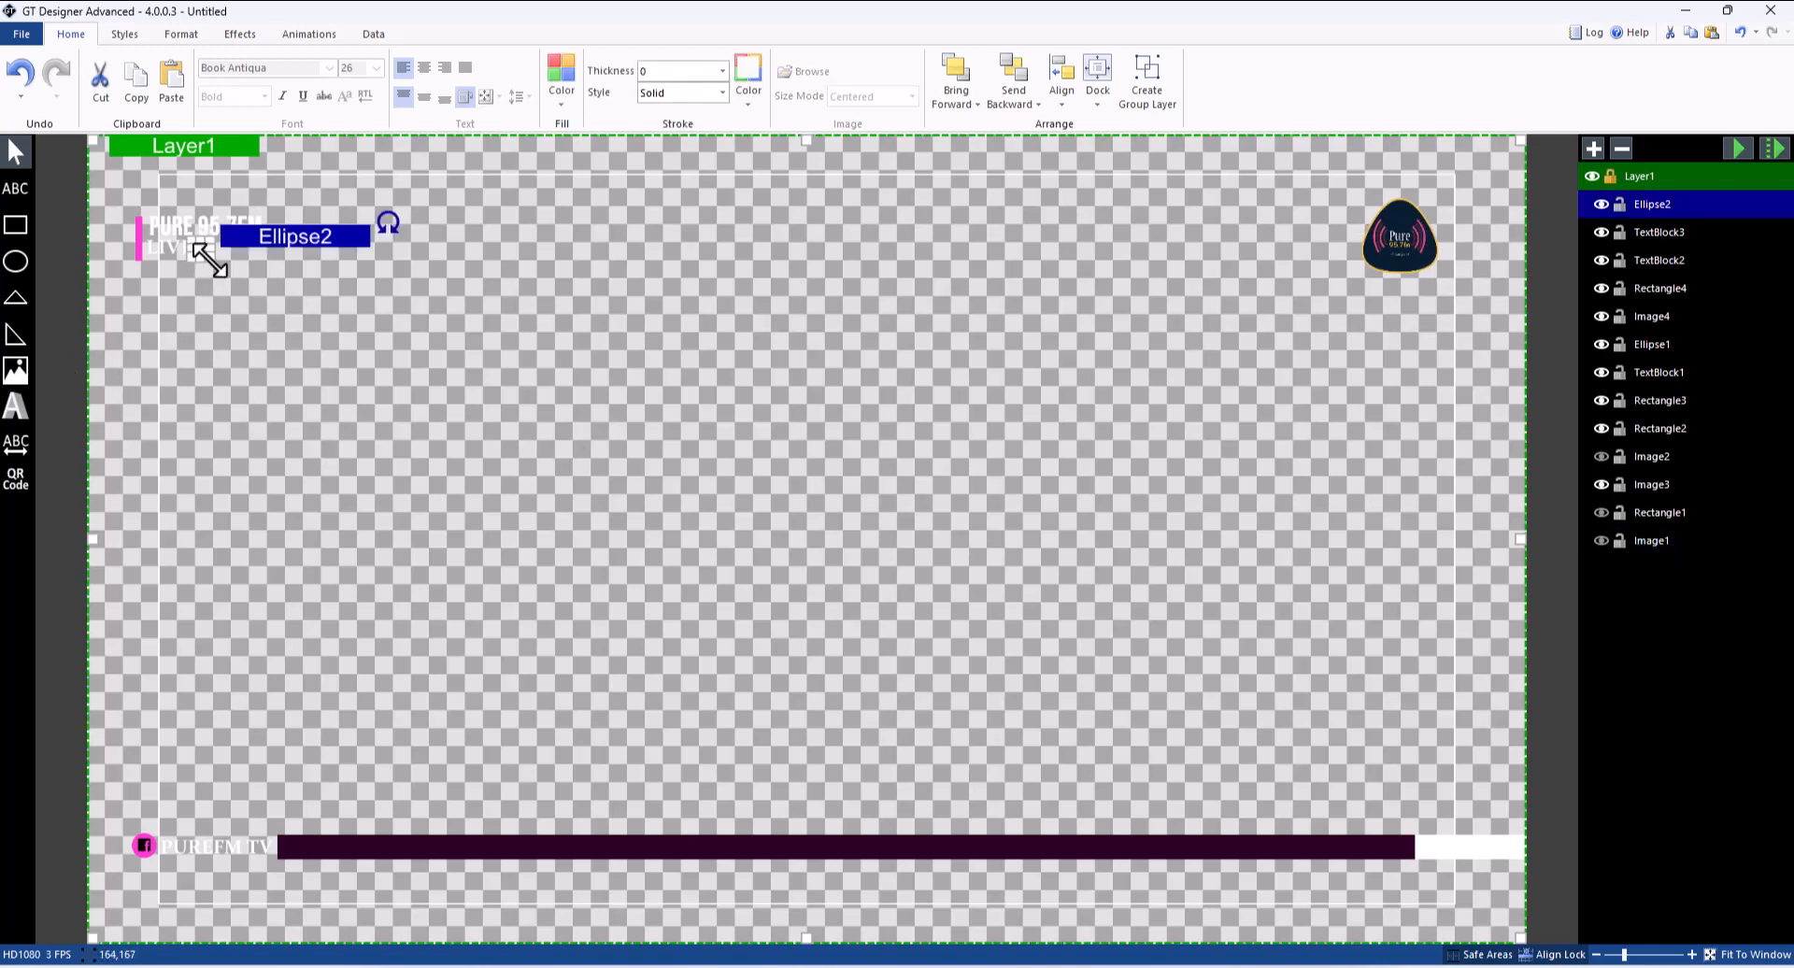
left_click(293, 284)
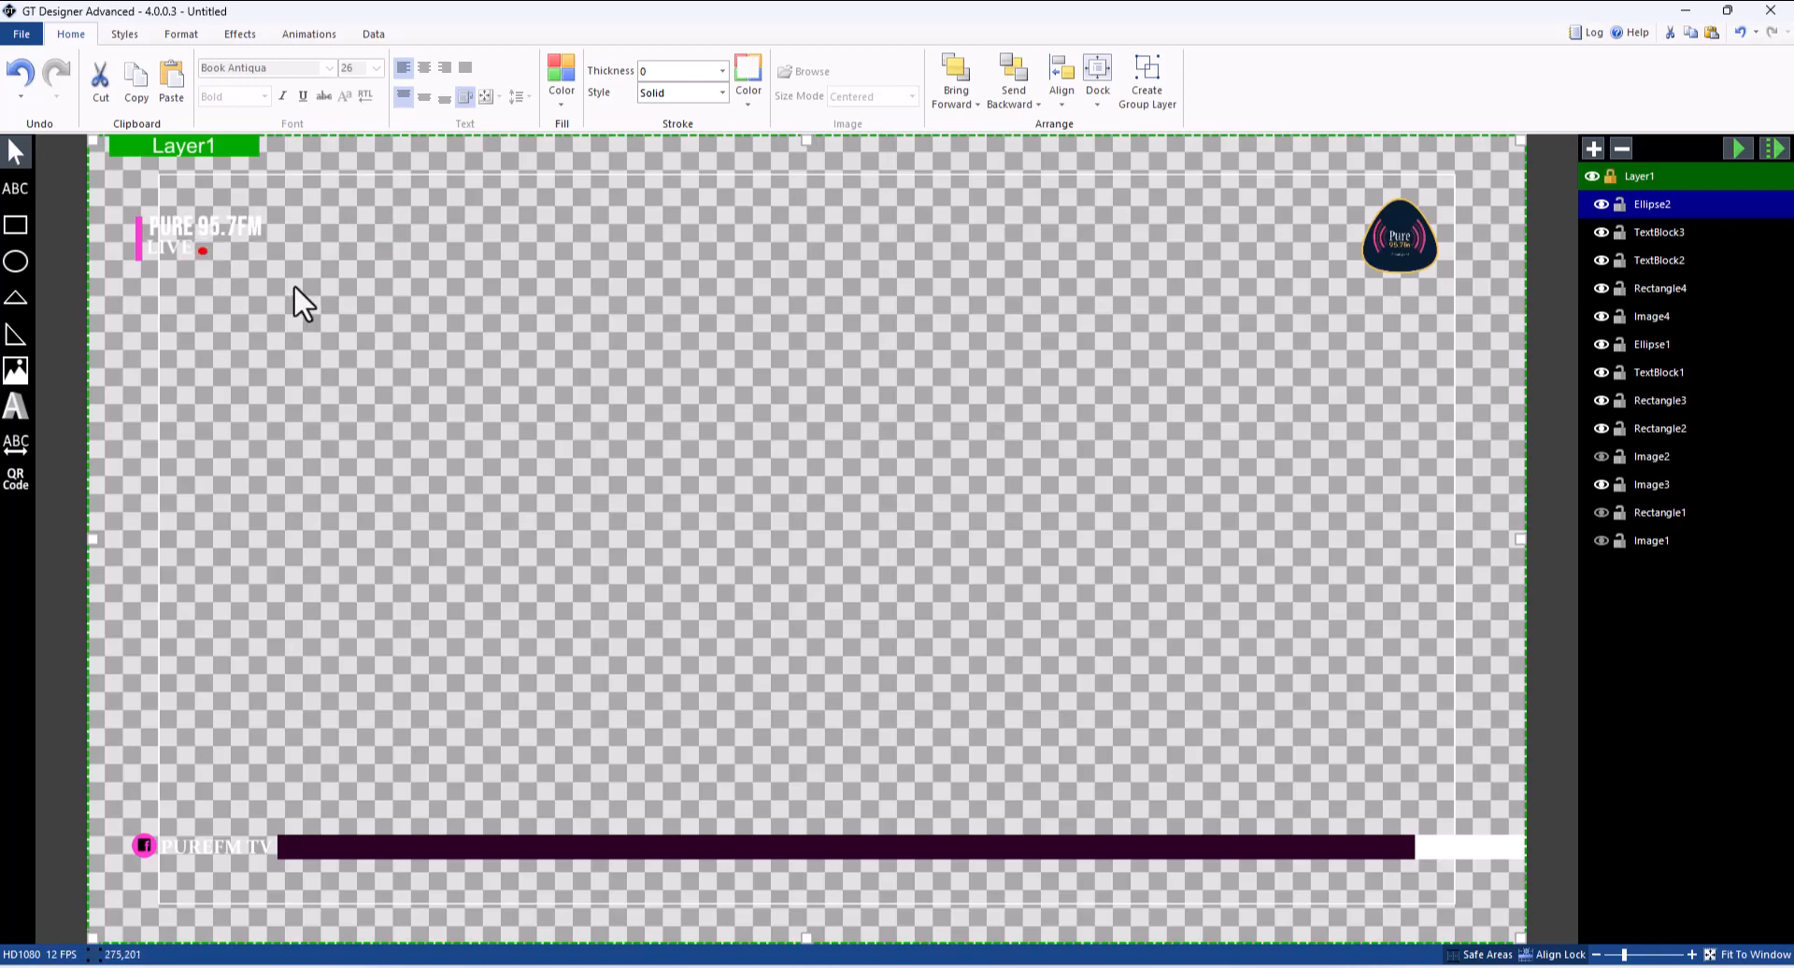
left_click(202, 248)
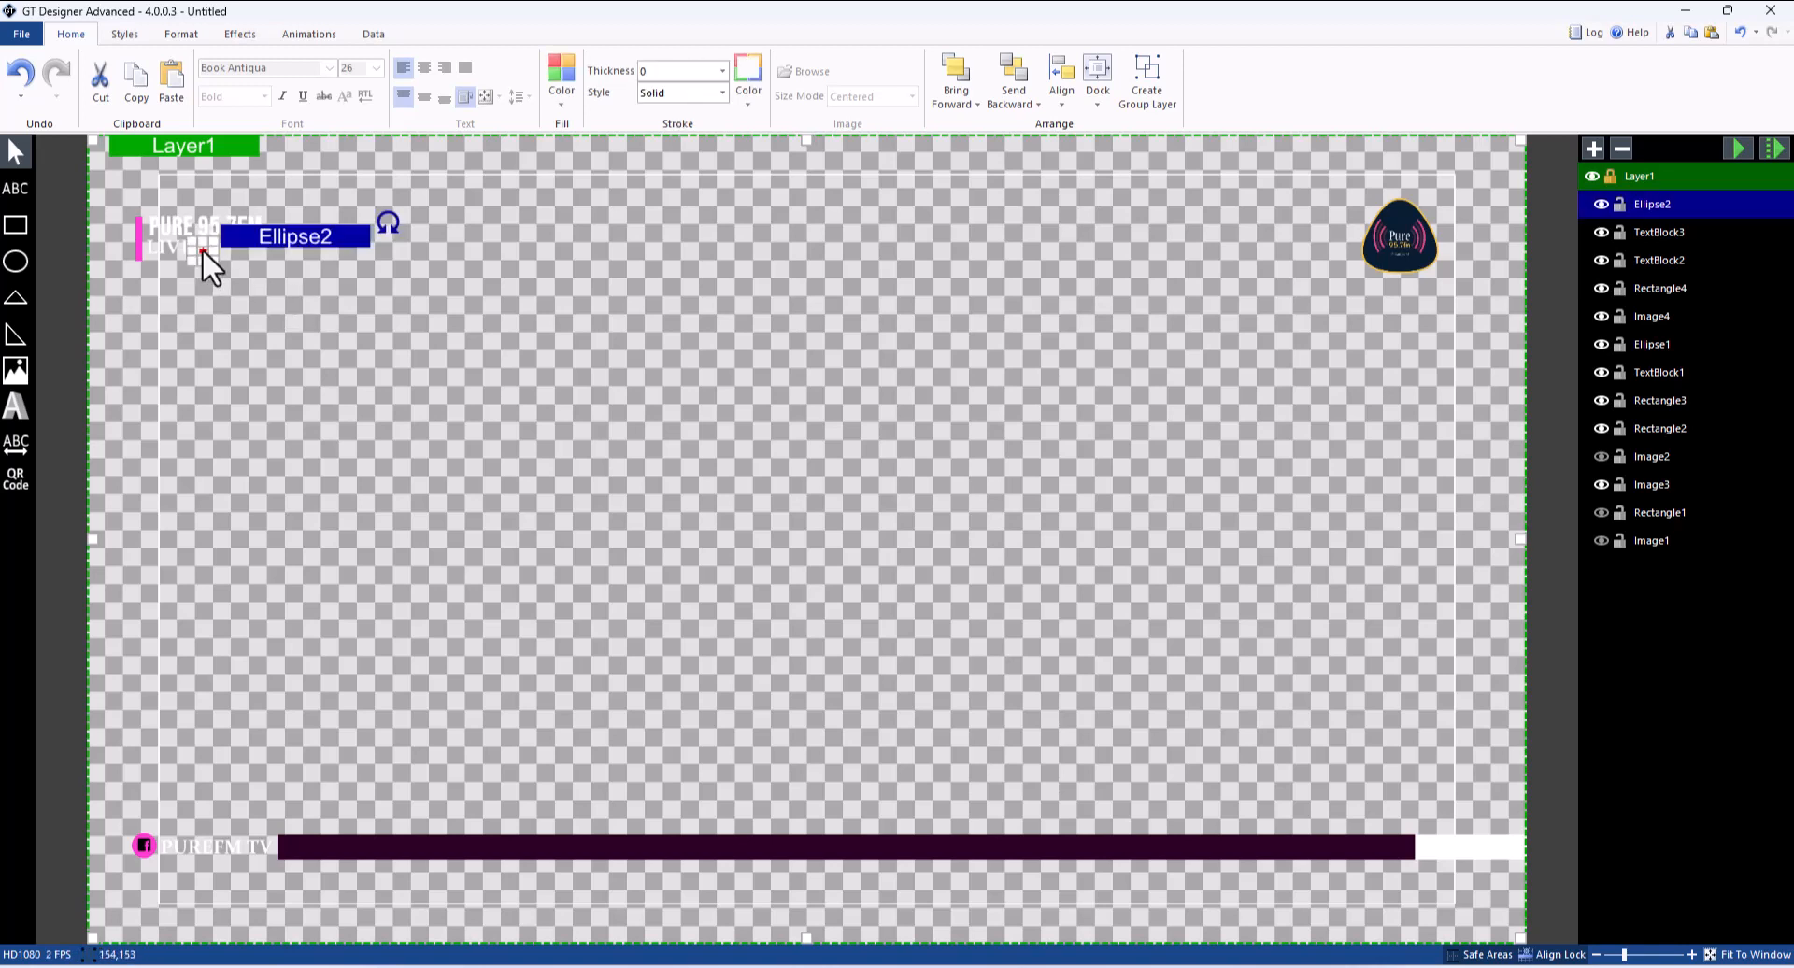
left_click(385, 417)
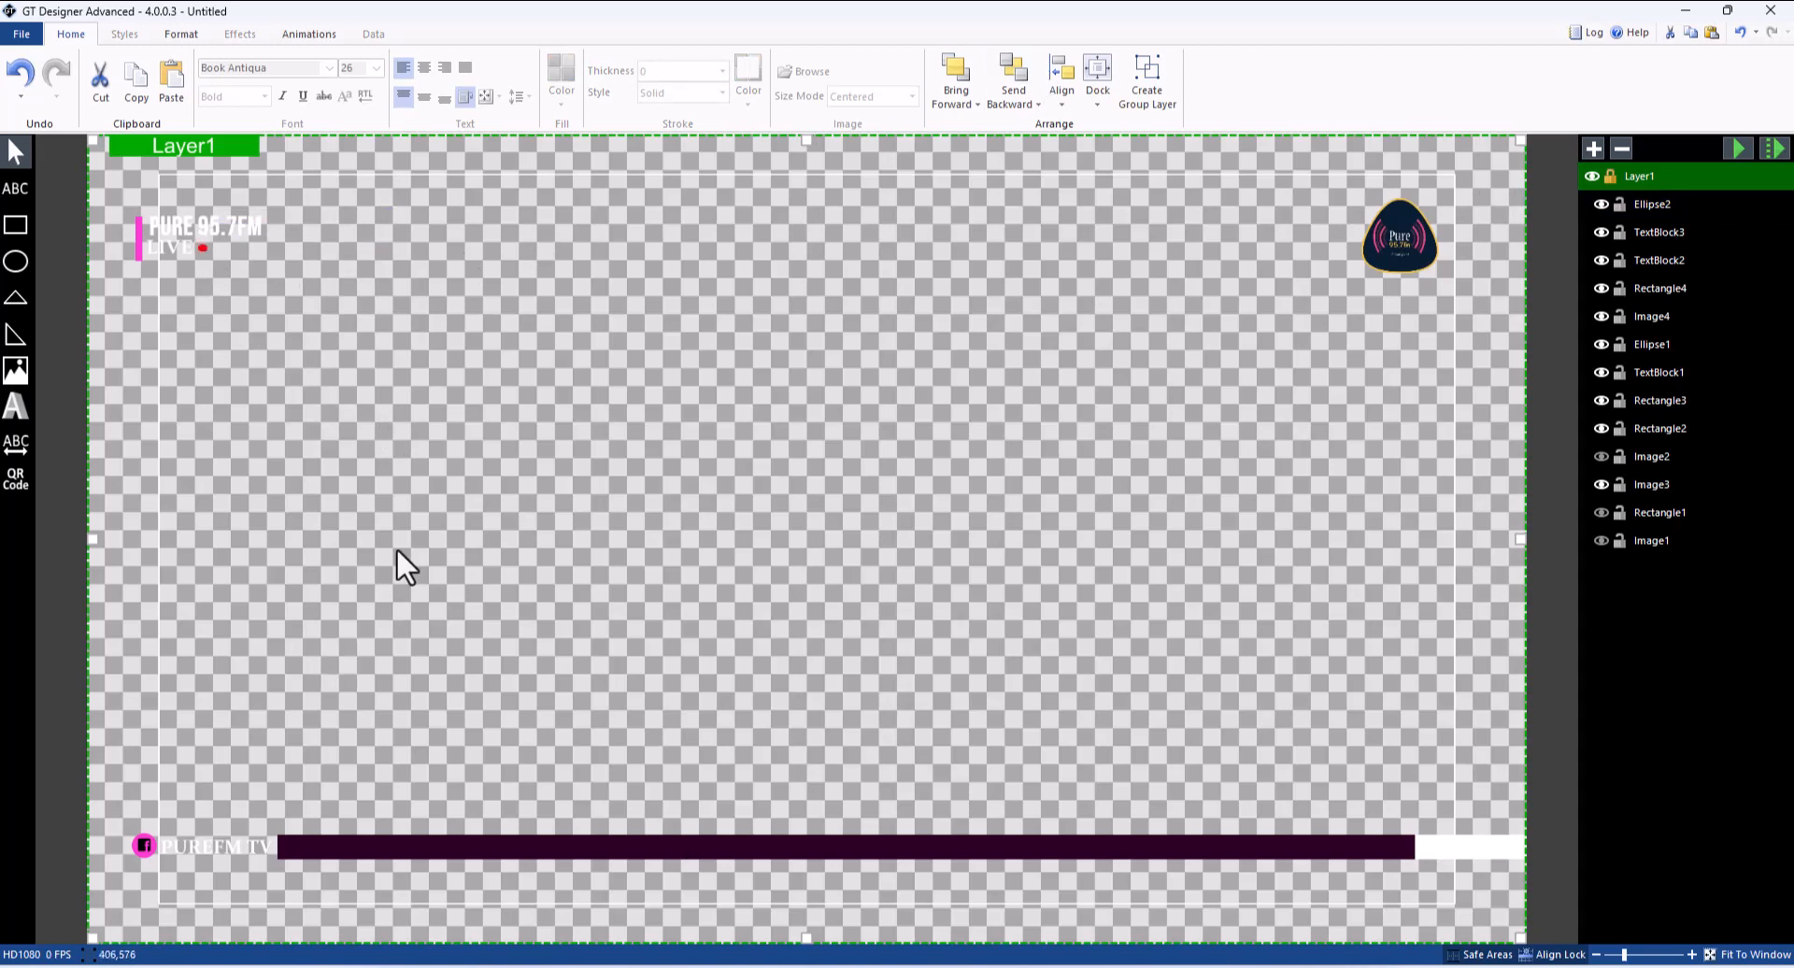
Export the overlay as a PNG named PURE FM in the Downloads folder
left_click(20, 33)
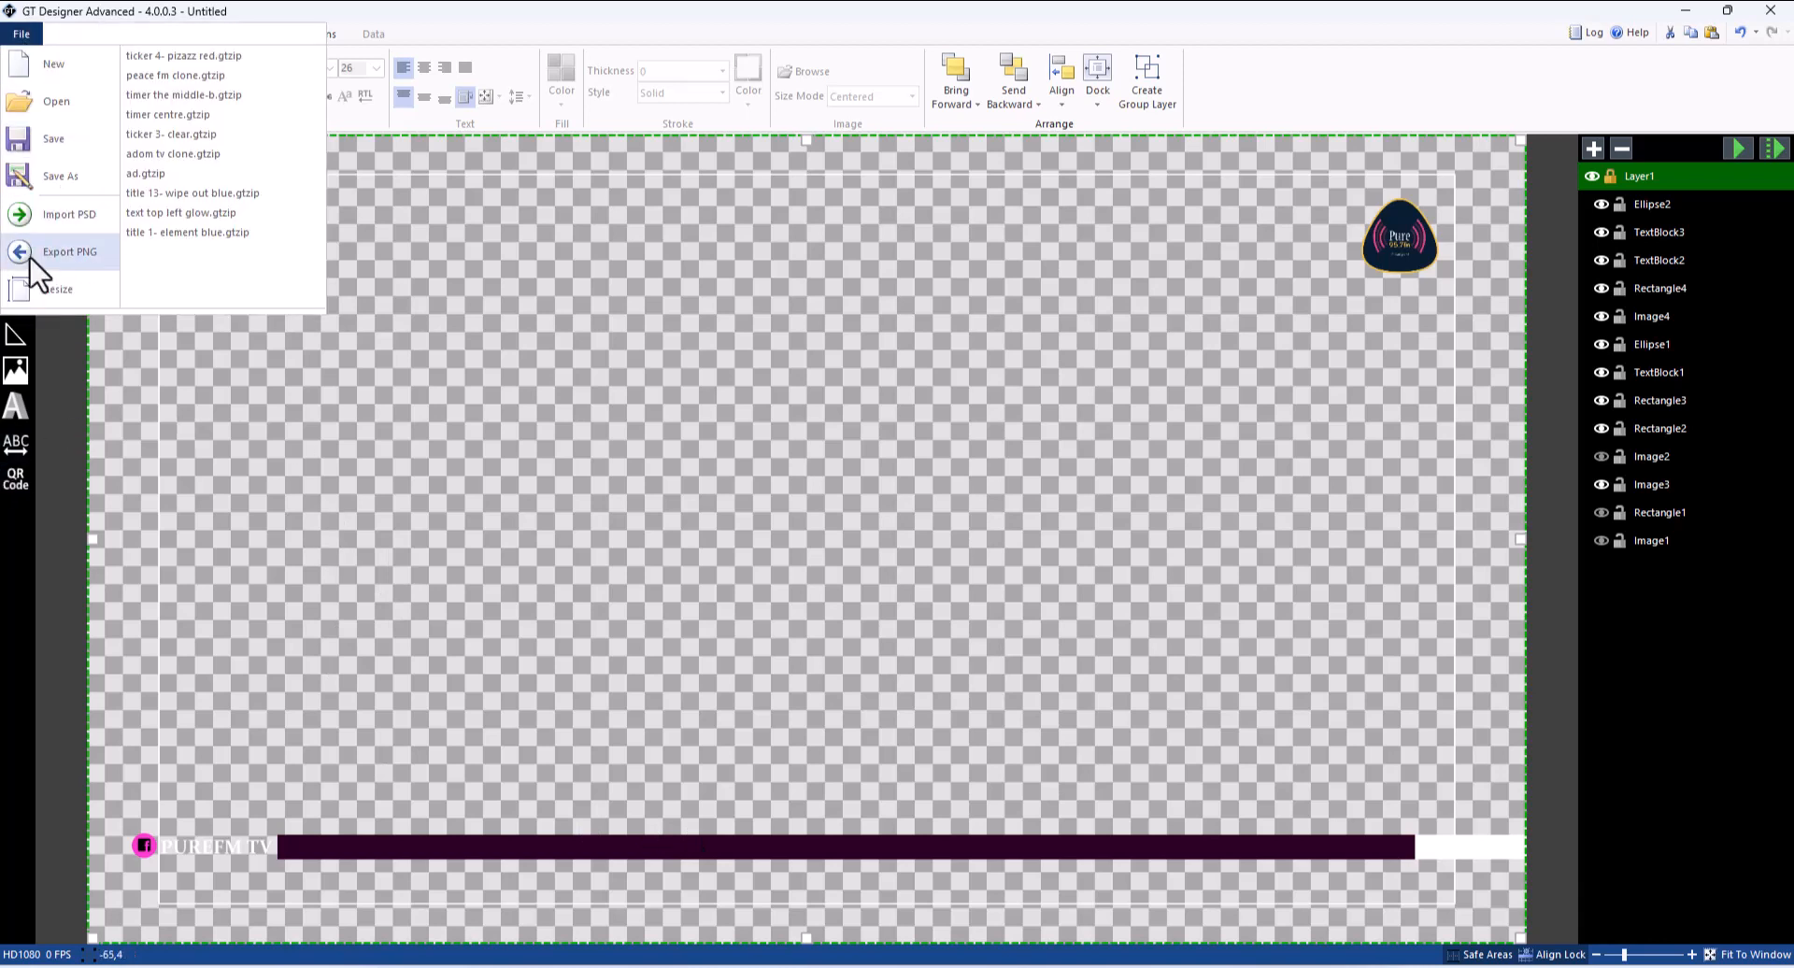
left_click(65, 259)
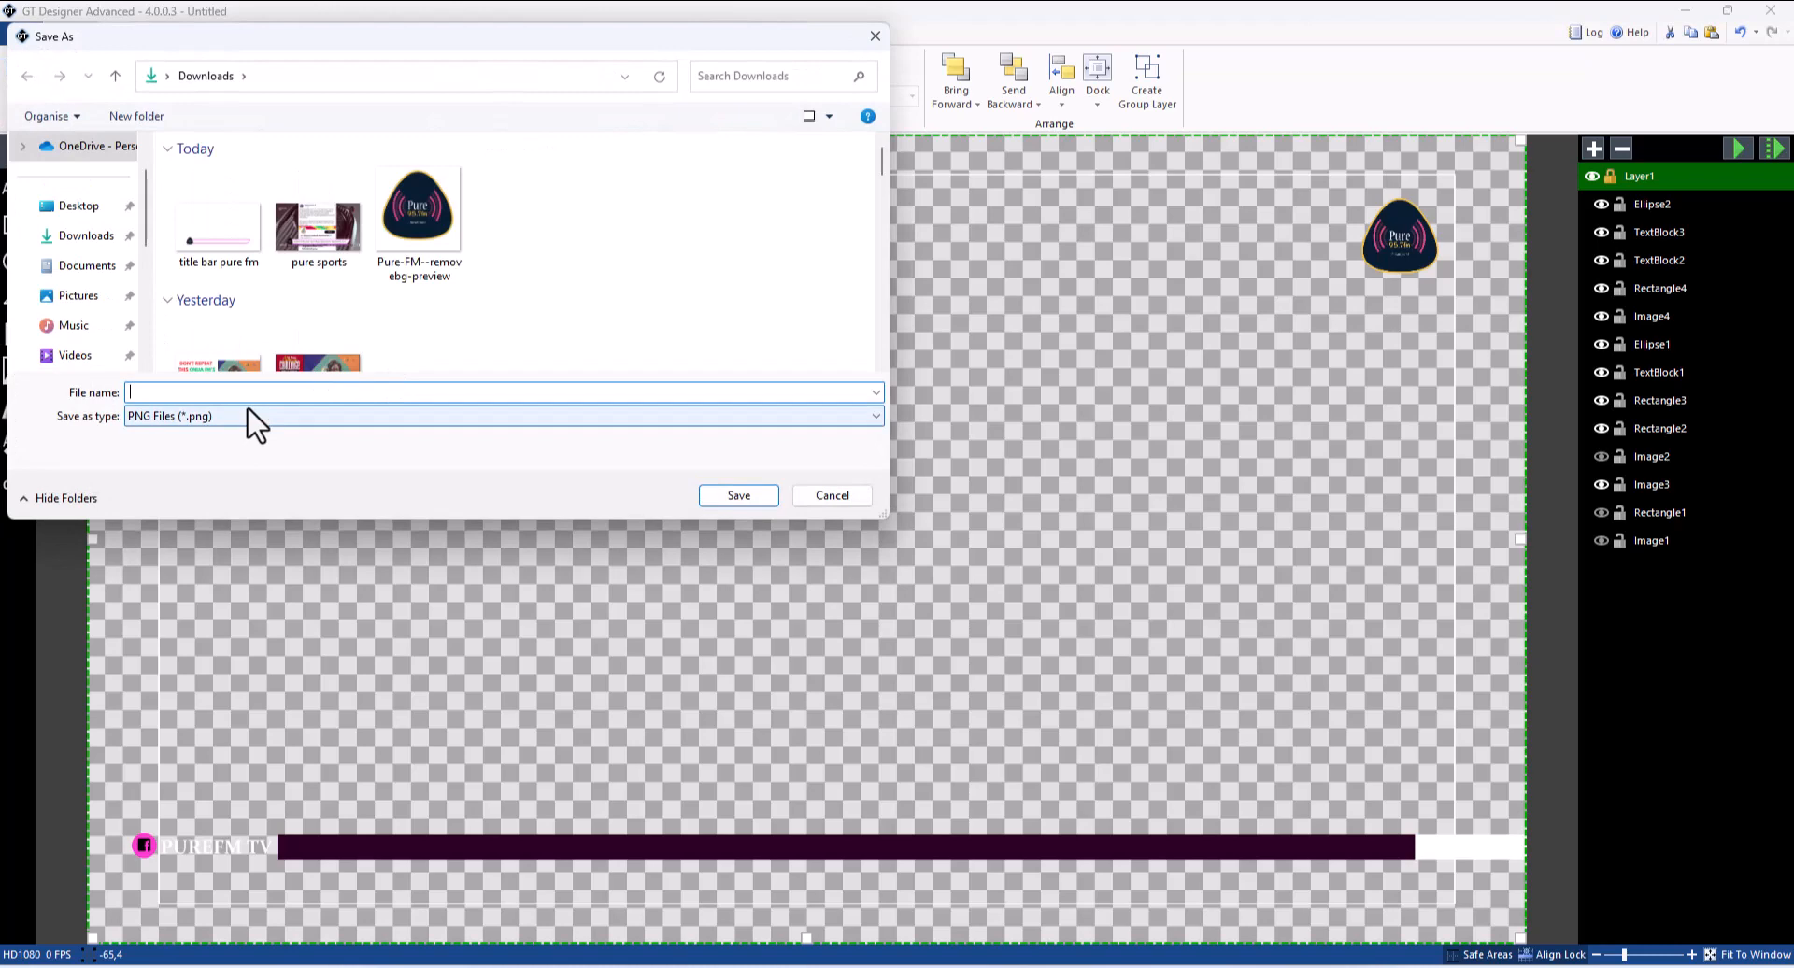
type("PURE FM")
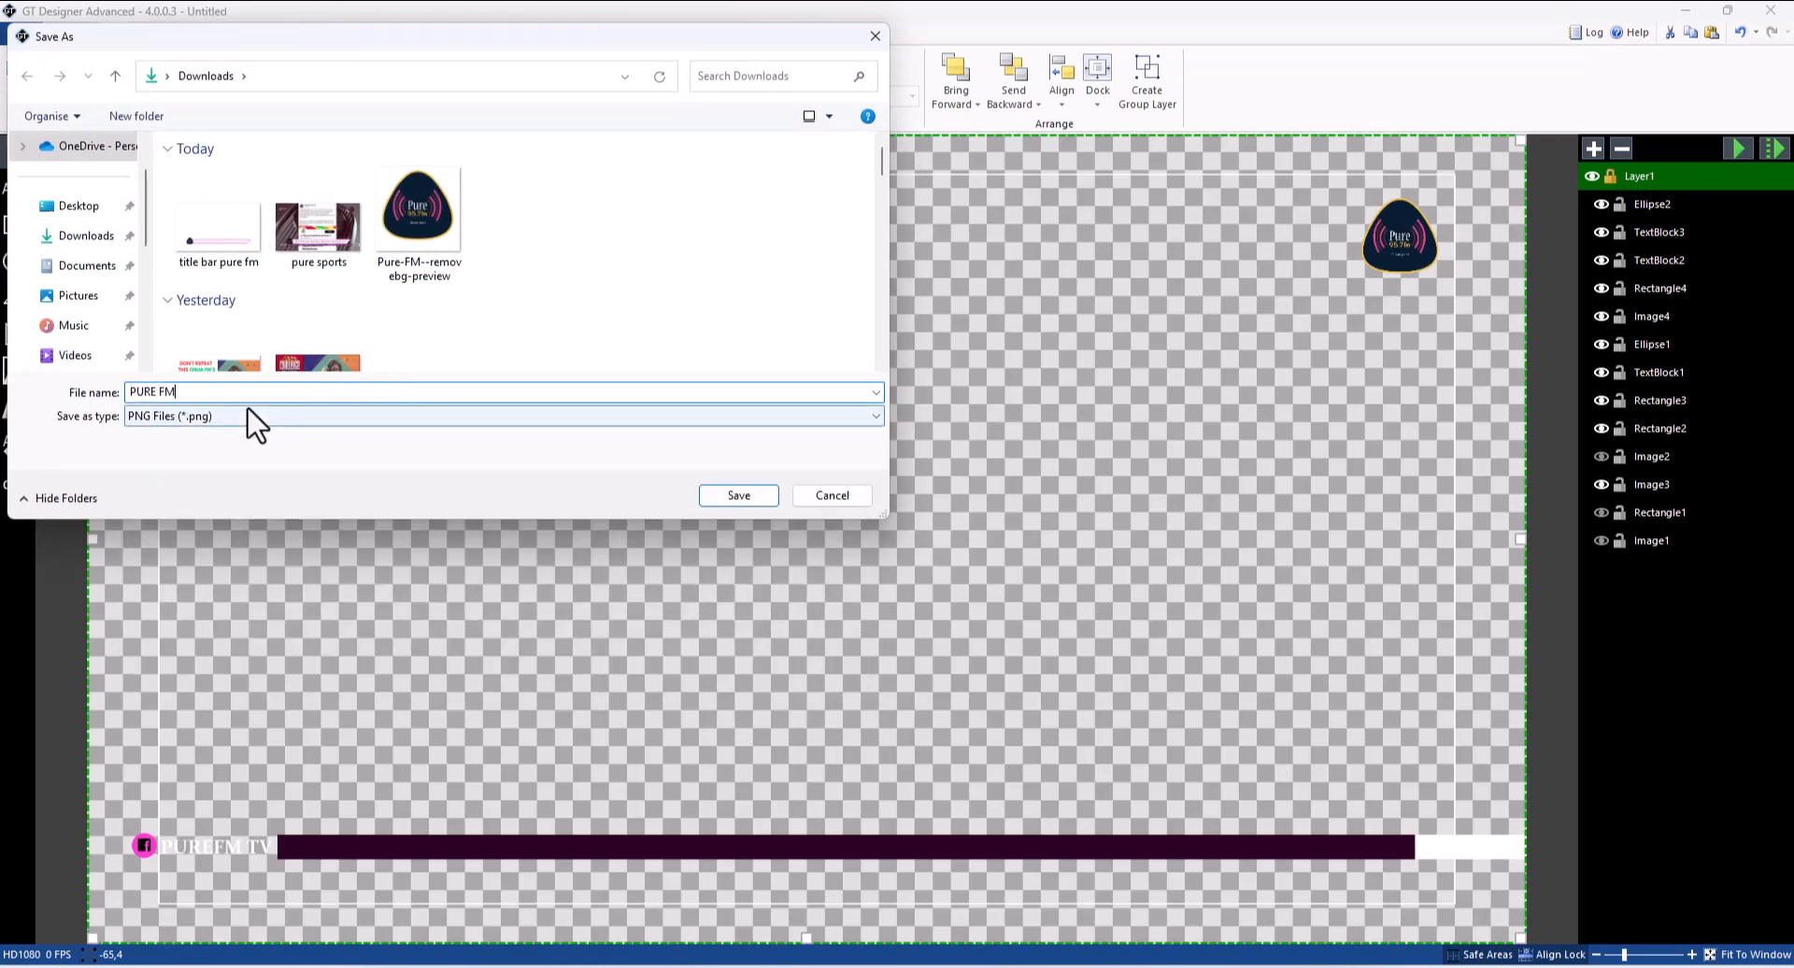
key("Return")
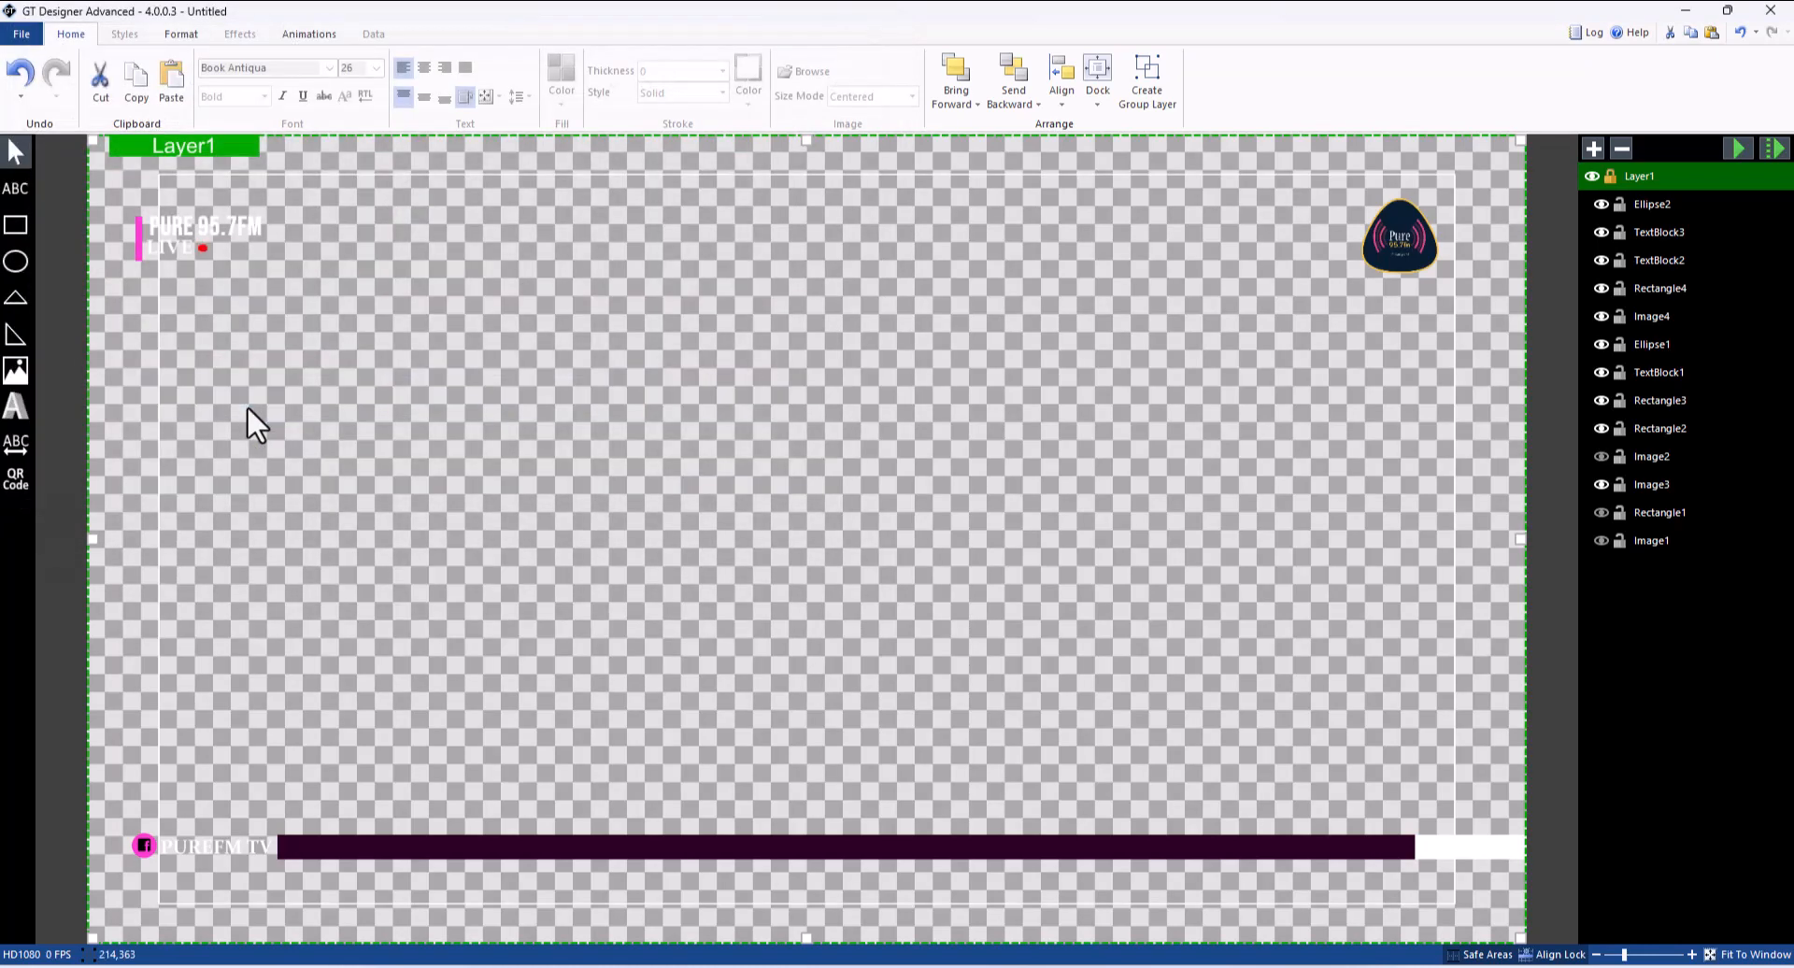
Switch to vMix, send video (2160p).mp4 to the live output and show PURE FM.png over it on overlay channel 1
left_click(1147, 966)
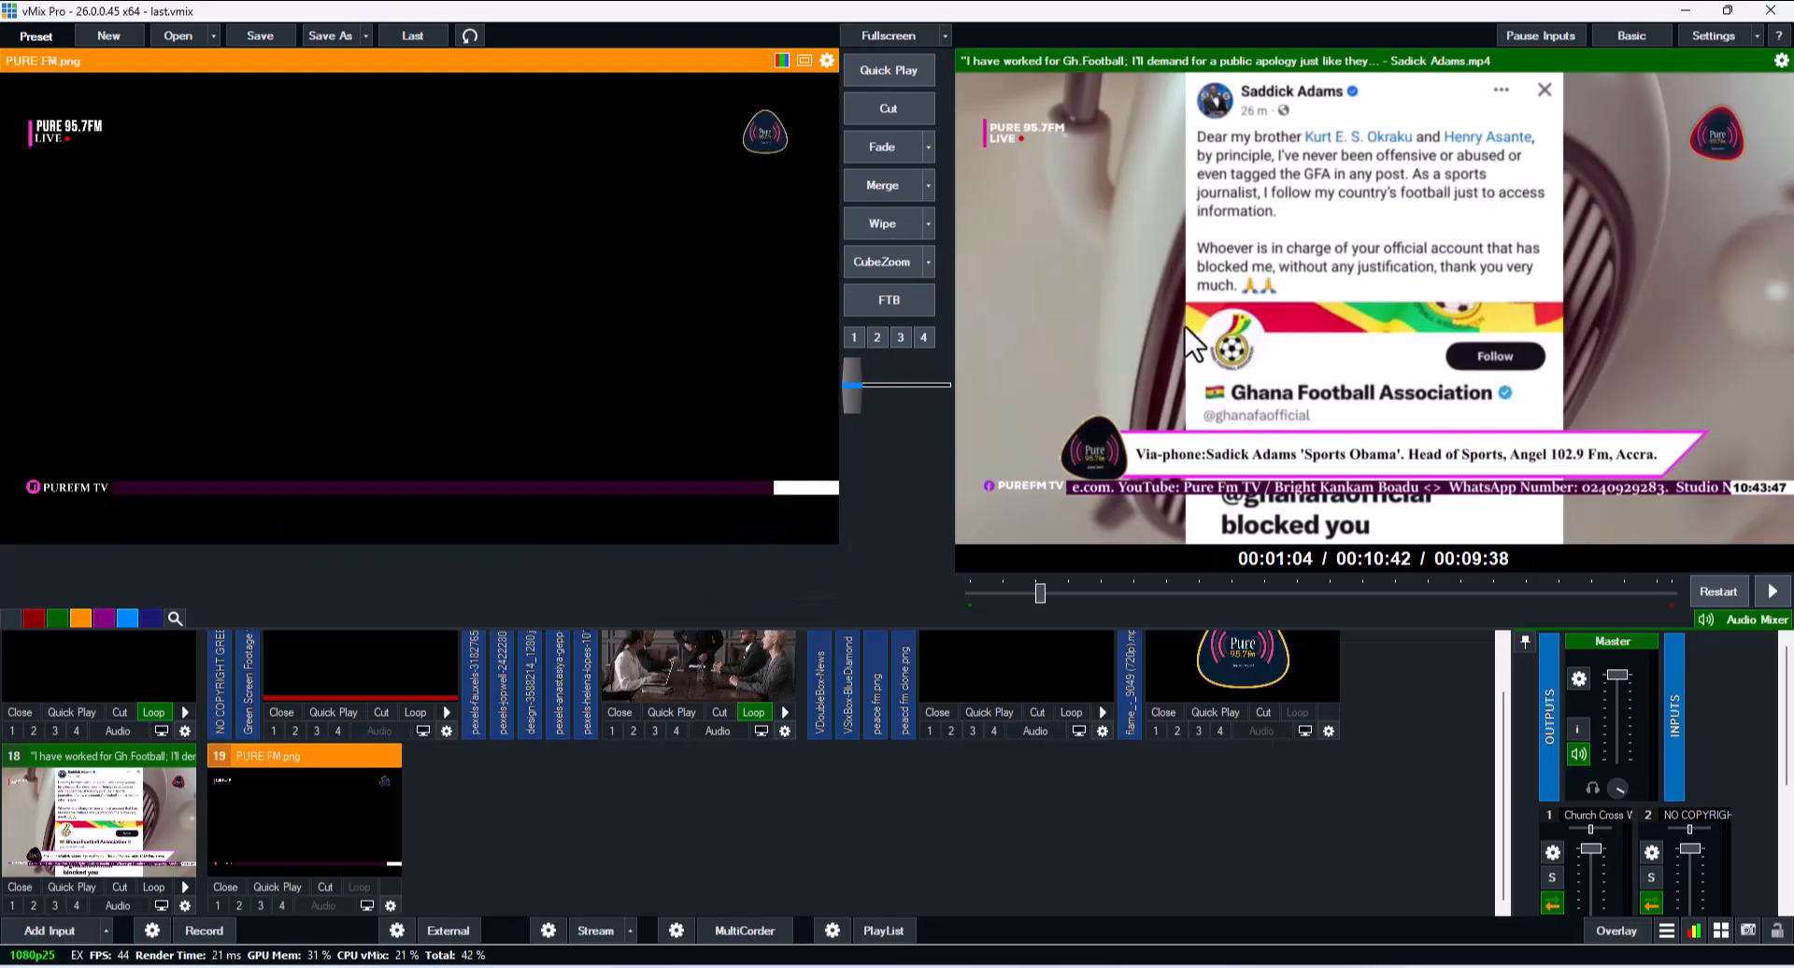
left_click(720, 639)
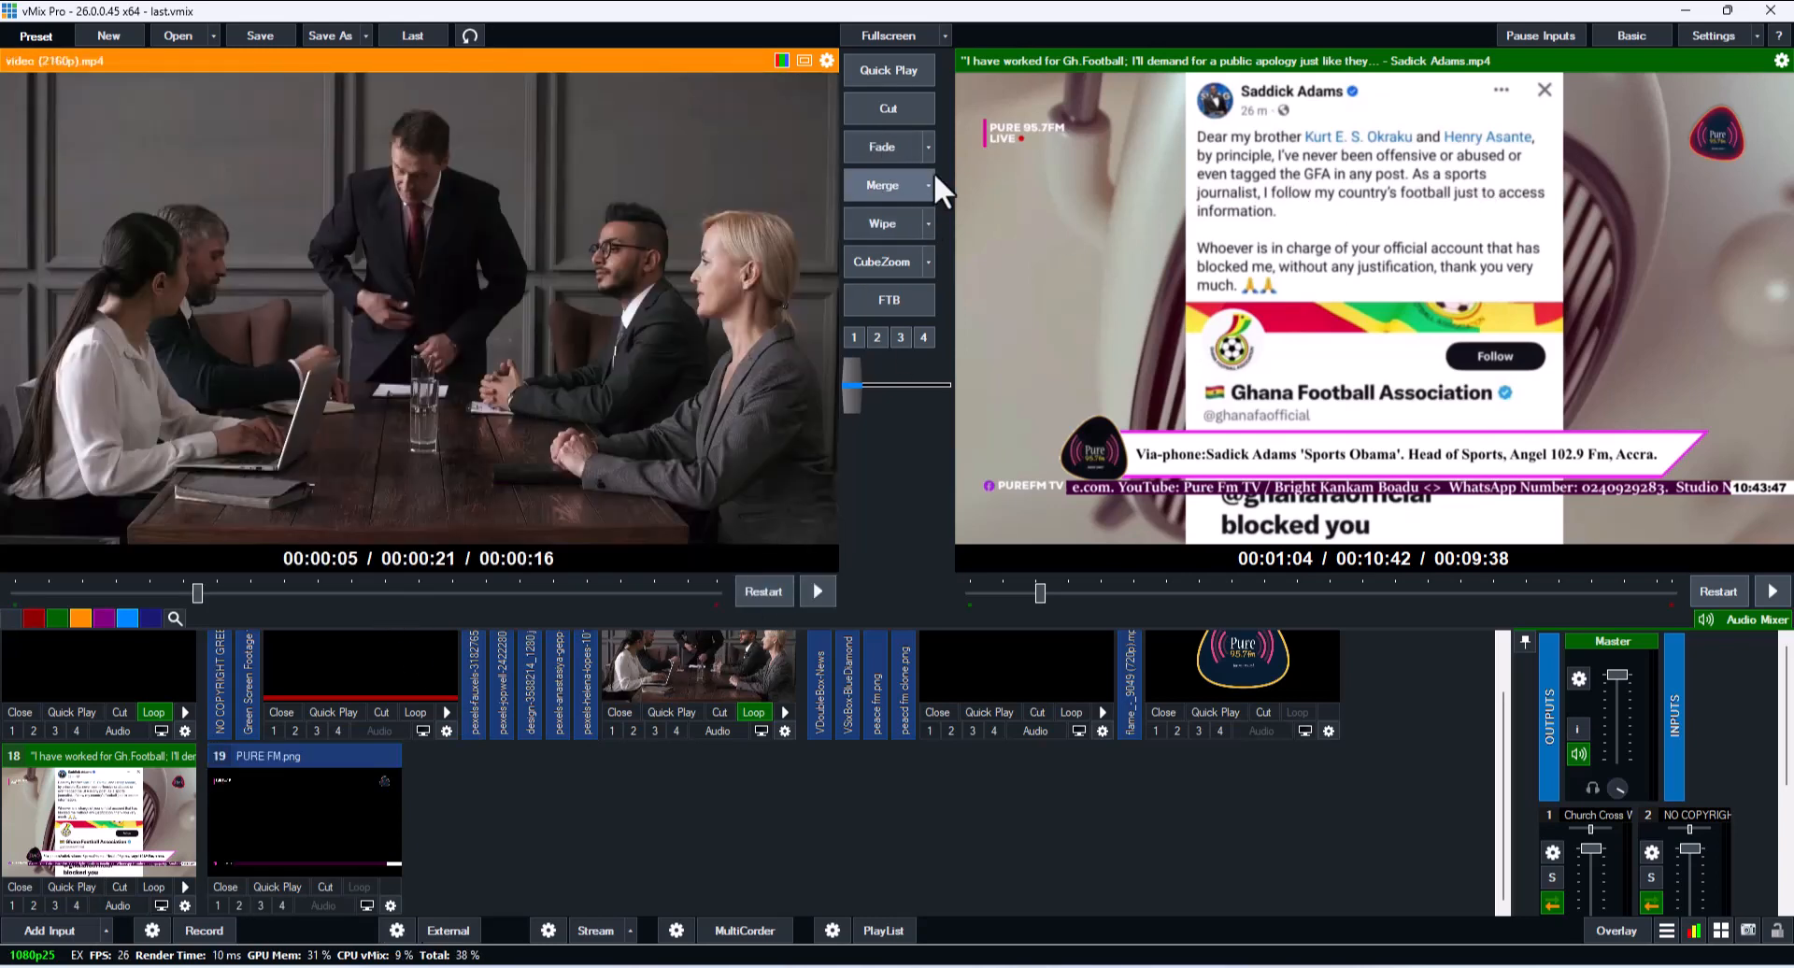
left_click(912, 117)
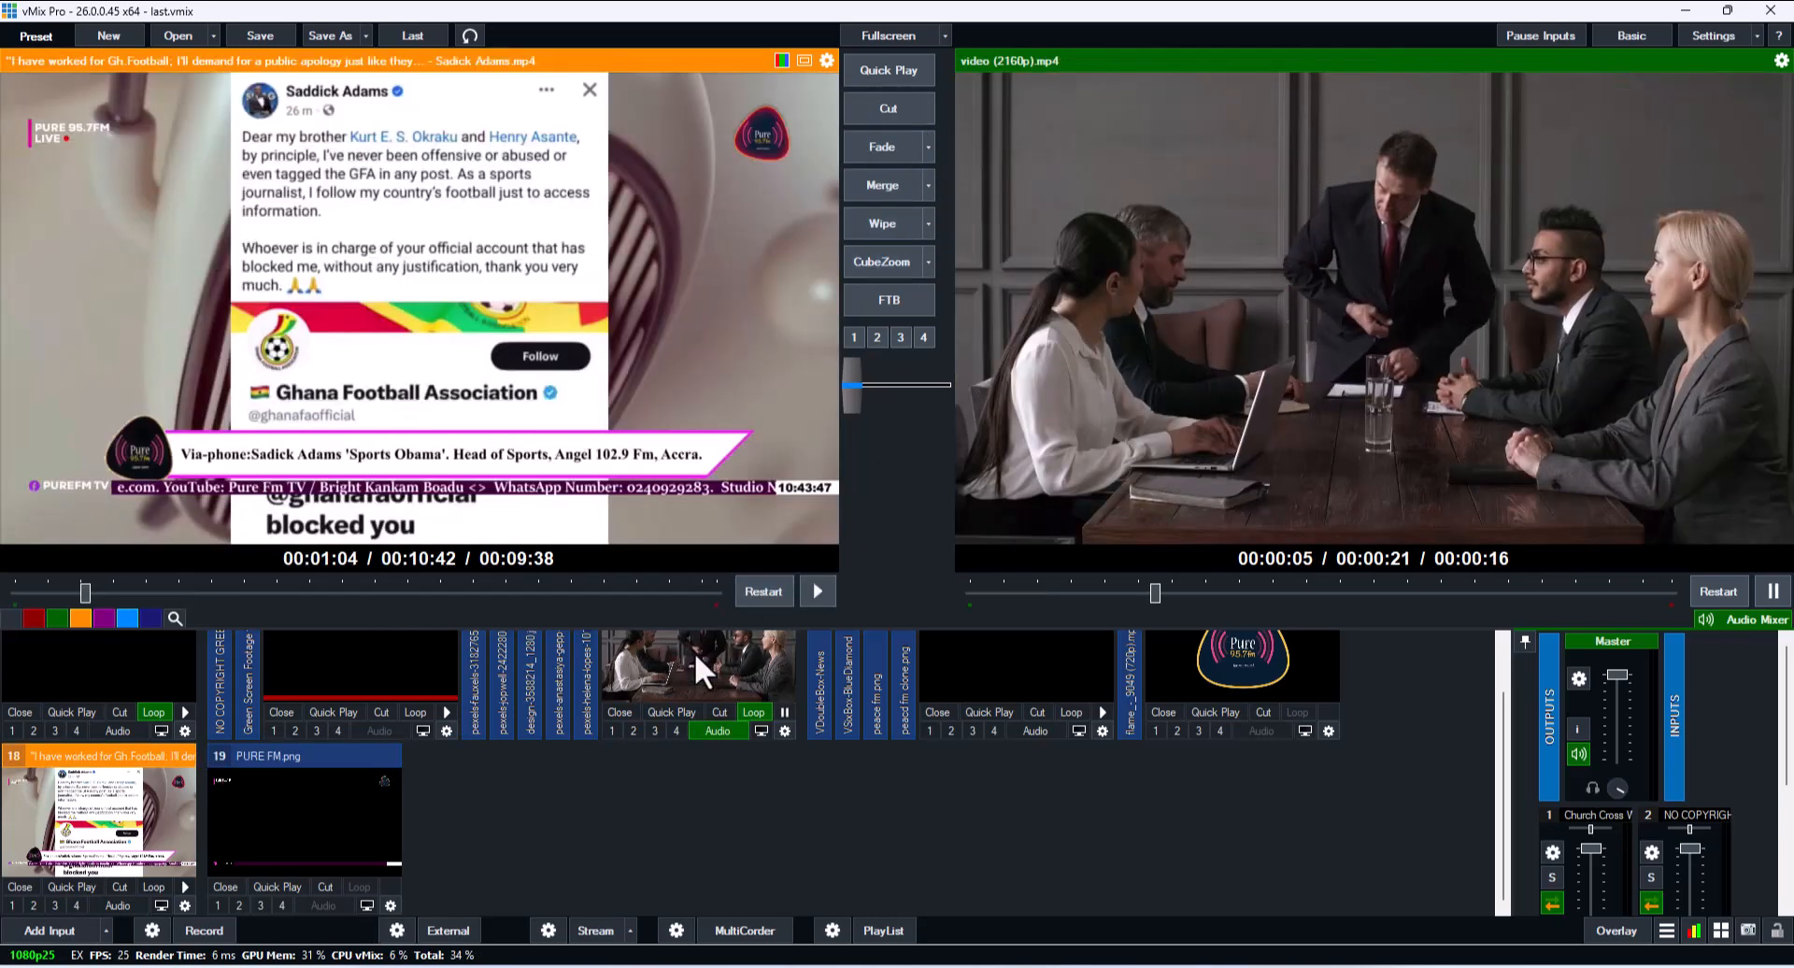
left_click(217, 904)
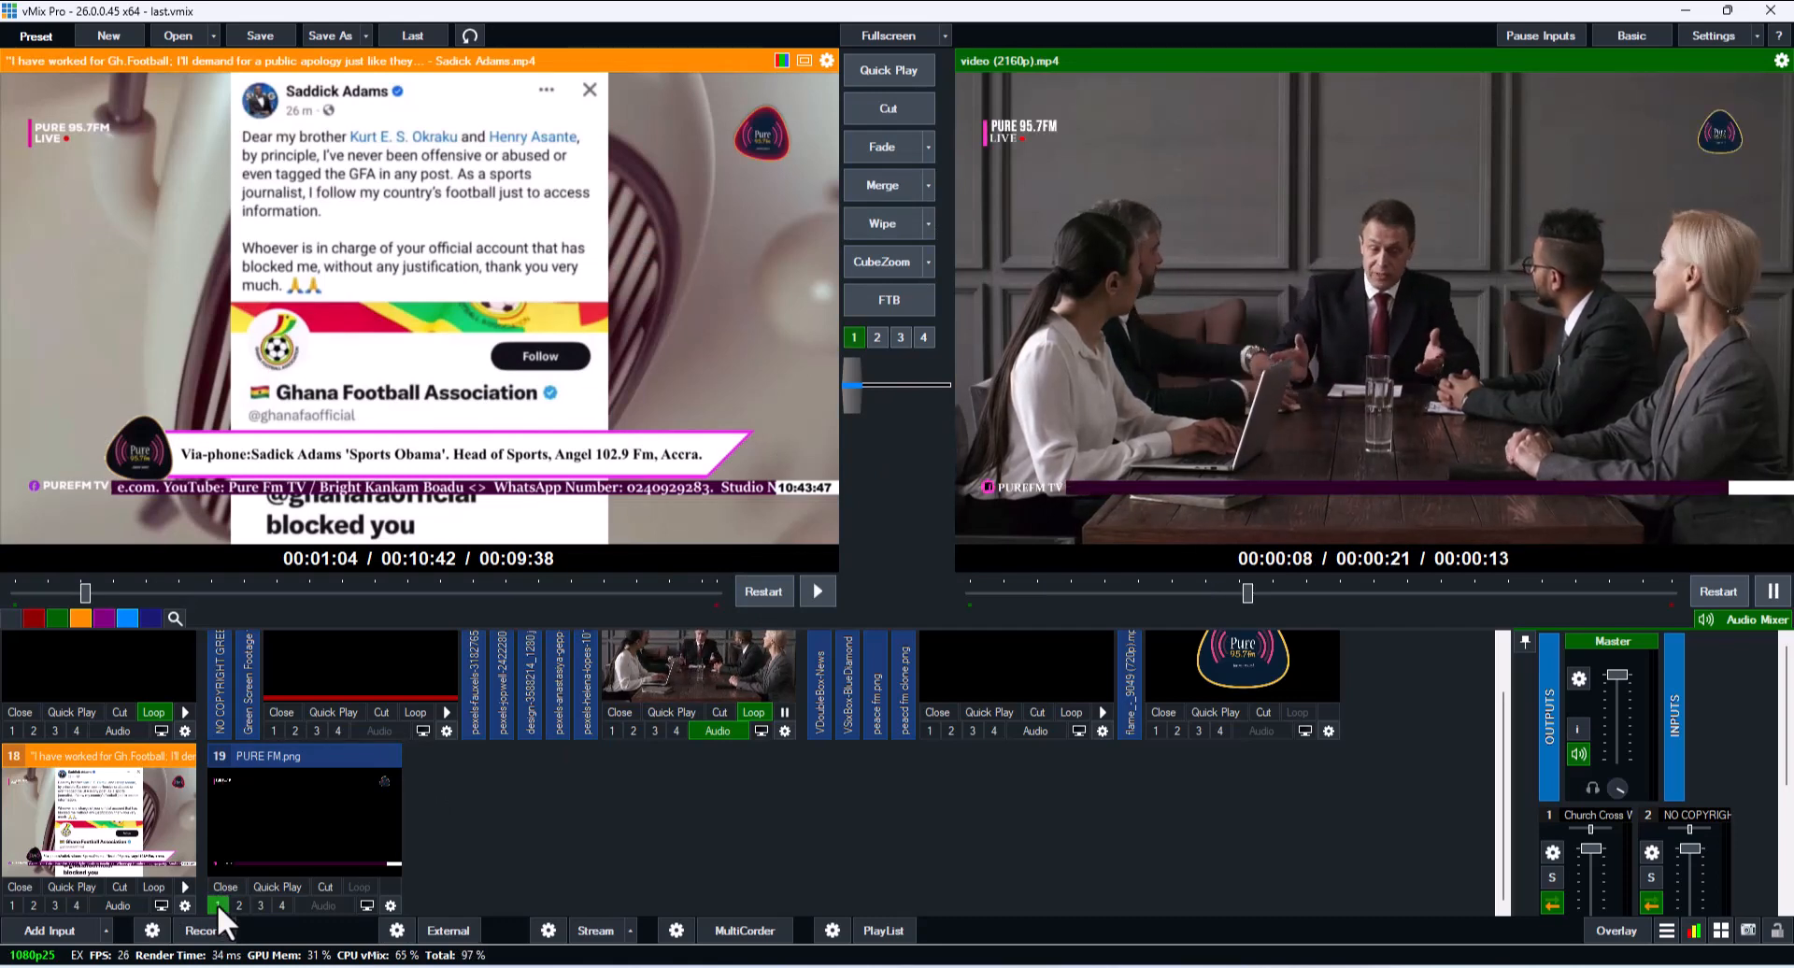